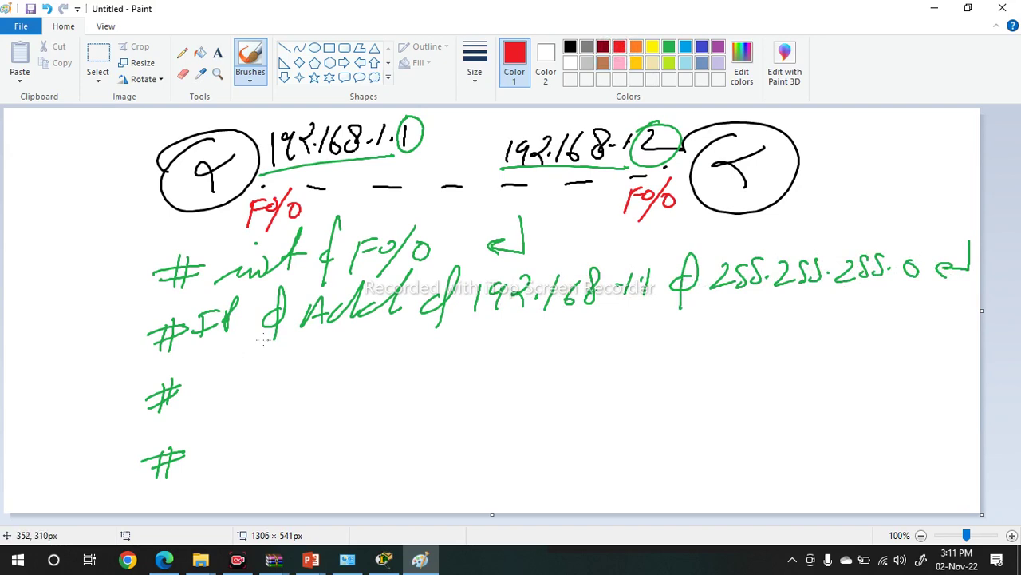
- Underline in red the three space symbols in the handwritten "IP Add 192.168.1.1 255.255.255.0" command line
{"action": "left_click_drag", "start_coordinate": [241, 341], "coordinate": [302, 341]}
{"action": "left_click_drag", "start_coordinate": [418, 322], "coordinate": [462, 320]}
{"action": "left_click_drag", "start_coordinate": [661, 310], "coordinate": [699, 308]}
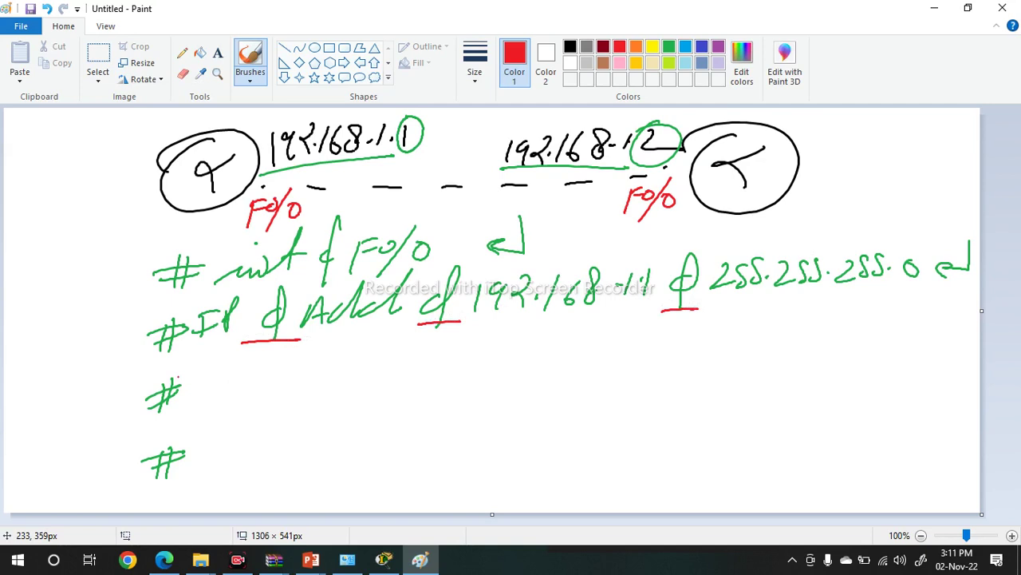
- Handwrite "NO SHUT" in red on the third # line, with a space symbol between the words and an enter arrow, and underline it
{"action": "mouse_move", "coordinate": [190, 391]}
{"action": "left_mouse_down"}
{"action": "mouse_move", "coordinate": [197, 377]}
{"action": "mouse_move", "coordinate": [257, 377]}
{"action": "left_mouse_up"}
{"action": "mouse_move", "coordinate": [310, 363]}
{"action": "left_mouse_down"}
{"action": "mouse_move", "coordinate": [294, 379]}
{"action": "mouse_move", "coordinate": [323, 351]}
{"action": "left_mouse_up"}
{"action": "left_click_drag", "start_coordinate": [313, 343], "coordinate": [303, 399]}
{"action": "mouse_move", "coordinate": [369, 355]}
{"action": "left_mouse_down"}
{"action": "mouse_move", "coordinate": [351, 381]}
{"action": "mouse_move", "coordinate": [382, 382]}
{"action": "left_mouse_up"}
{"action": "left_click_drag", "start_coordinate": [380, 369], "coordinate": [405, 365]}
{"action": "mouse_move", "coordinate": [404, 351]}
{"action": "left_mouse_down"}
{"action": "mouse_move", "coordinate": [414, 375]}
{"action": "mouse_move", "coordinate": [397, 380]}
{"action": "mouse_move", "coordinate": [478, 337]}
{"action": "left_mouse_up"}
{"action": "left_click_drag", "start_coordinate": [453, 327], "coordinate": [457, 361]}
{"action": "mouse_move", "coordinate": [525, 326]}
{"action": "left_mouse_down"}
{"action": "mouse_move", "coordinate": [499, 356]}
{"action": "mouse_move", "coordinate": [515, 347]}
{"action": "left_mouse_up"}
{"action": "left_click_drag", "start_coordinate": [204, 405], "coordinate": [572, 406]}
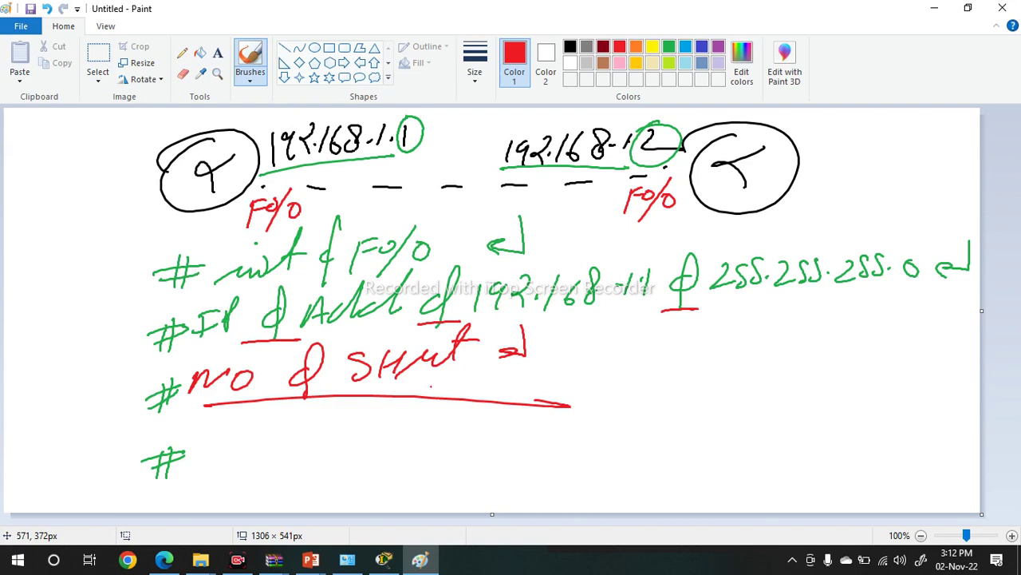
- Handwrite an underlined R1 label in red above the first # line
{"action": "mouse_move", "coordinate": [170, 222]}
{"action": "left_mouse_down"}
{"action": "mouse_move", "coordinate": [174, 253]}
{"action": "mouse_move", "coordinate": [182, 238]}
{"action": "left_mouse_up"}
{"action": "mouse_move", "coordinate": [192, 222]}
{"action": "left_mouse_down"}
{"action": "mouse_move", "coordinate": [192, 249]}
{"action": "mouse_move", "coordinate": [209, 240]}
{"action": "left_mouse_up"}
{"action": "left_click_drag", "start_coordinate": [166, 252], "coordinate": [199, 257]}
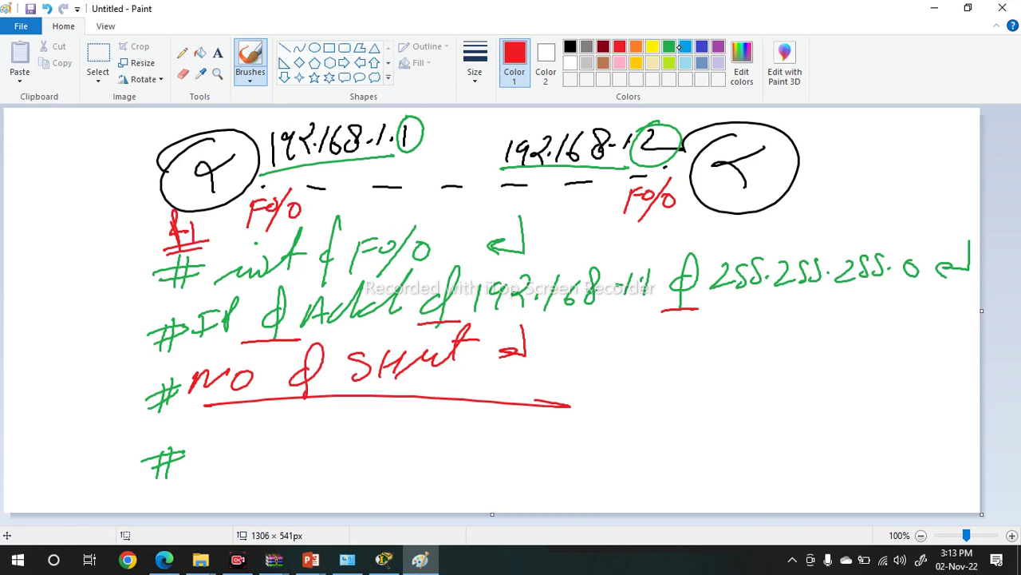
- Write a purple 2 over the 1 in the R1 label and over the last digit of the command's IP address
{"action": "left_click", "coordinate": [717, 46]}
{"action": "left_click_drag", "start_coordinate": [184, 217], "coordinate": [212, 239]}
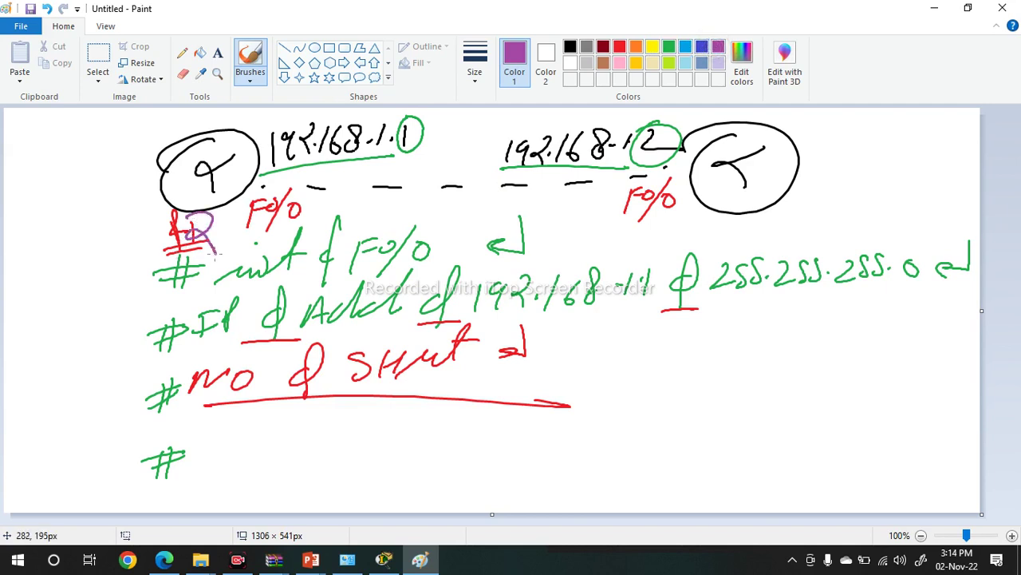
{"action": "mouse_move", "coordinate": [644, 260]}
{"action": "left_mouse_down"}
{"action": "mouse_move", "coordinate": [644, 299]}
{"action": "mouse_move", "coordinate": [670, 316]}
{"action": "left_mouse_up"}
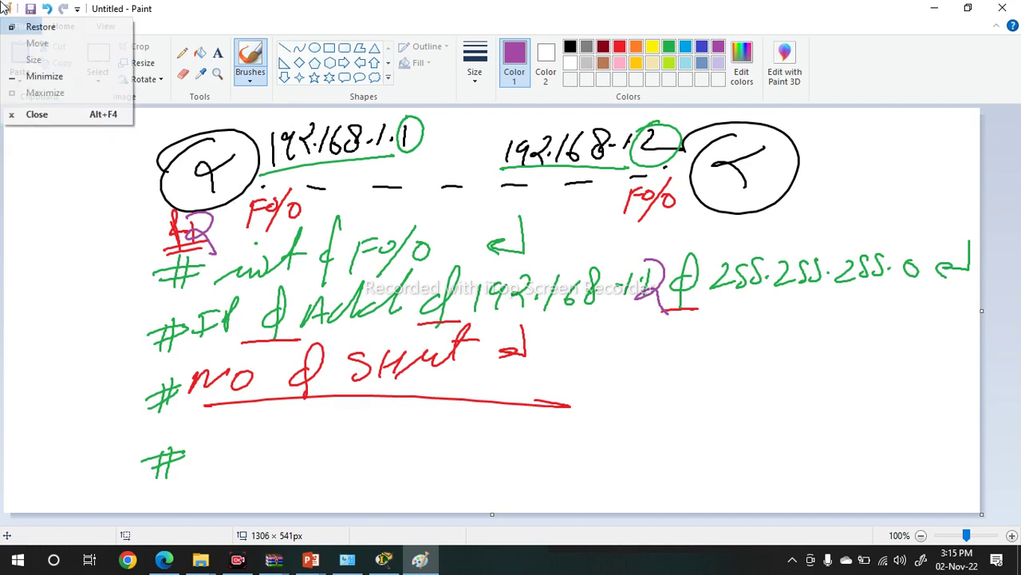
- Switch to Cisco Packet Tracer and place two generic Router-PT routers side by side in the workspace
{"action": "left_click", "coordinate": [4, 6]}
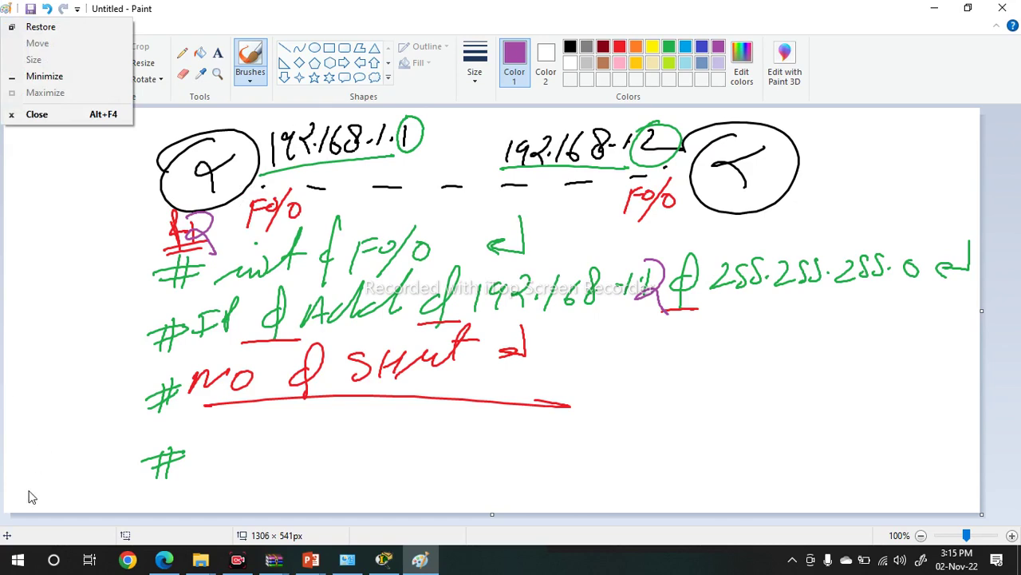
{"action": "left_click", "coordinate": [382, 561]}
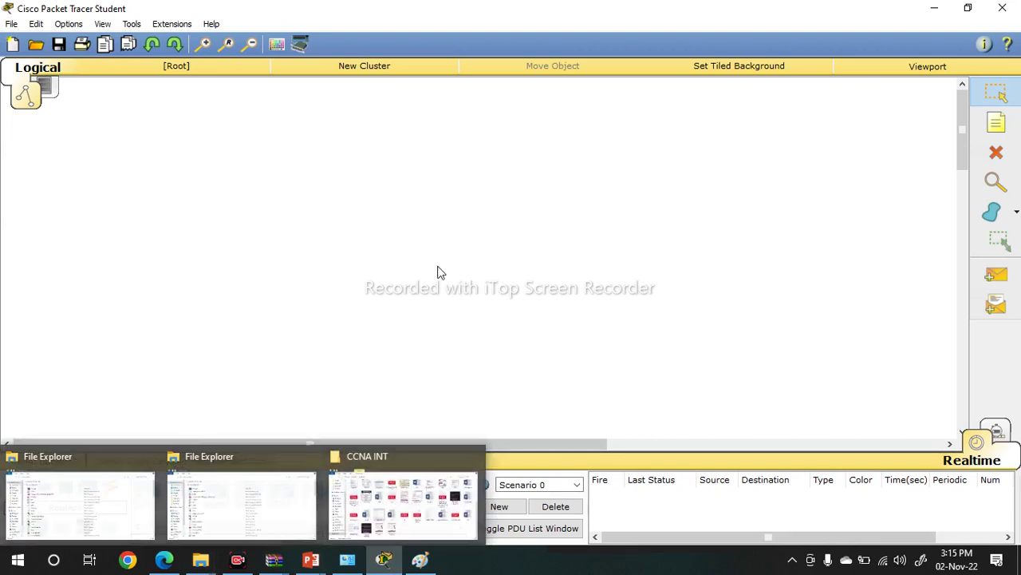
{"action": "left_click", "coordinate": [460, 528]}
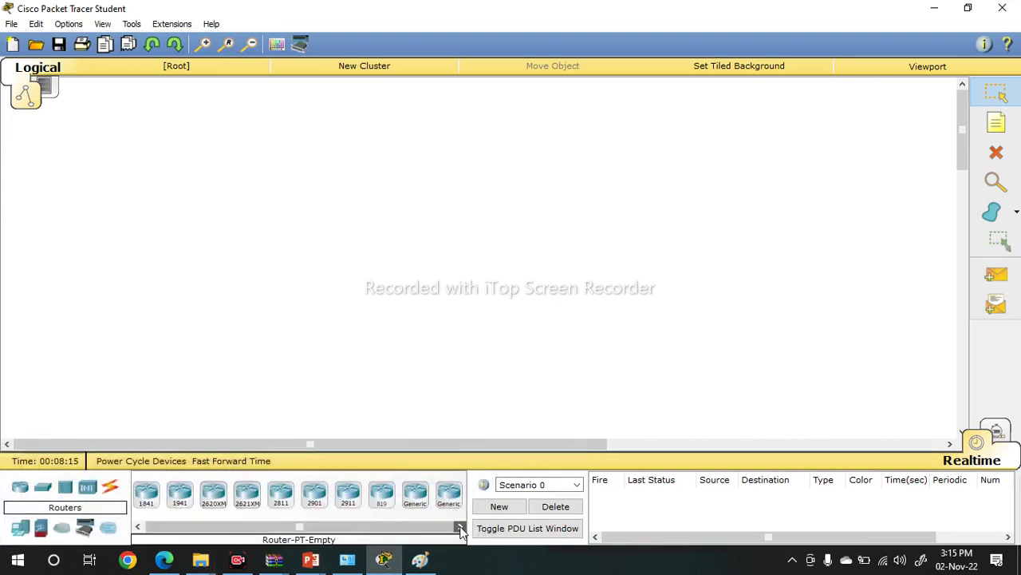
{"action": "left_click", "coordinate": [415, 493]}
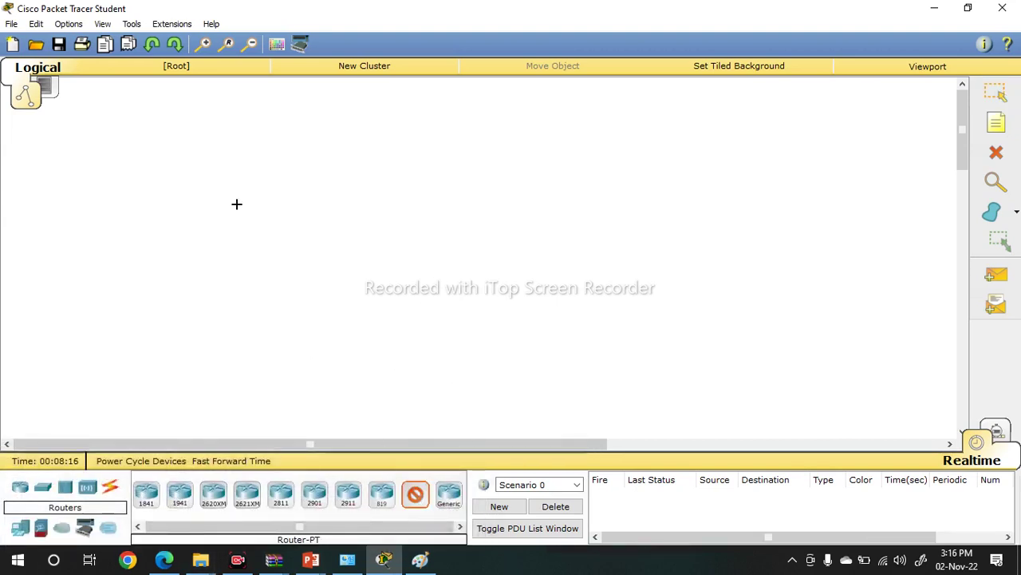
{"action": "left_click", "coordinate": [215, 163]}
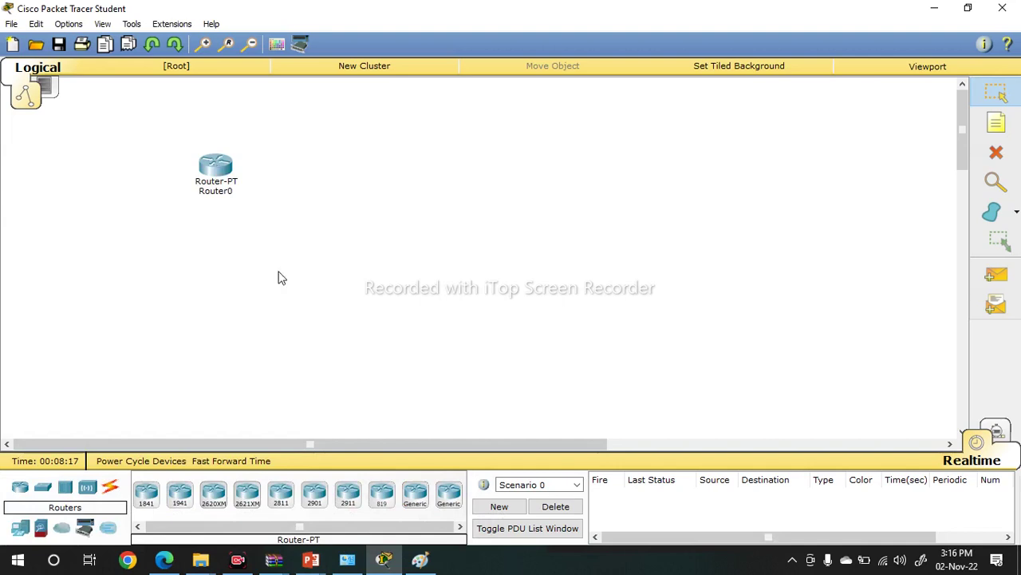
{"action": "left_click", "coordinate": [531, 153]}
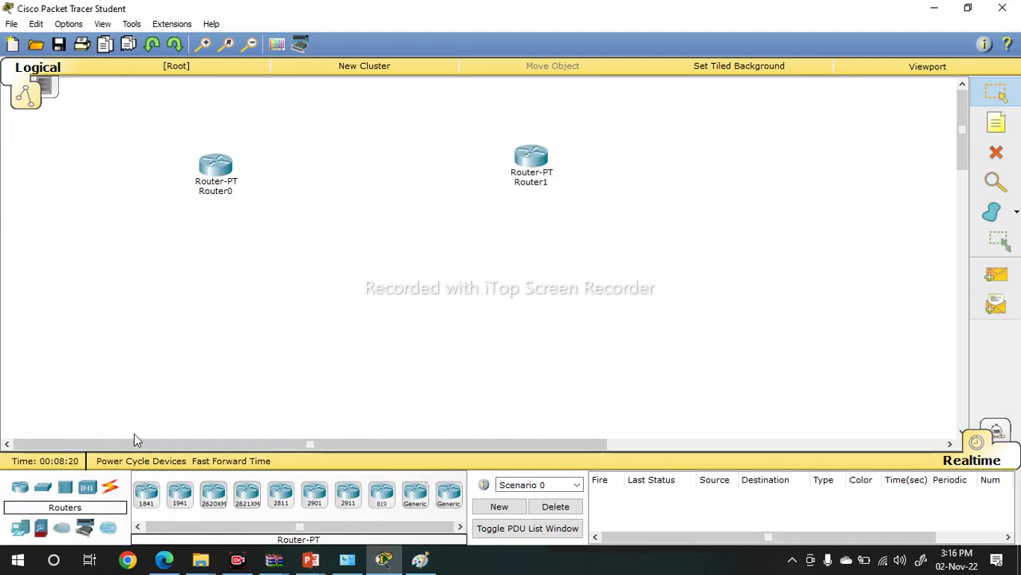
- Connect Router0 to Router1 with a copper cross-over cable, using FastEthernet0/0 on both routers
{"action": "left_click", "coordinate": [111, 489]}
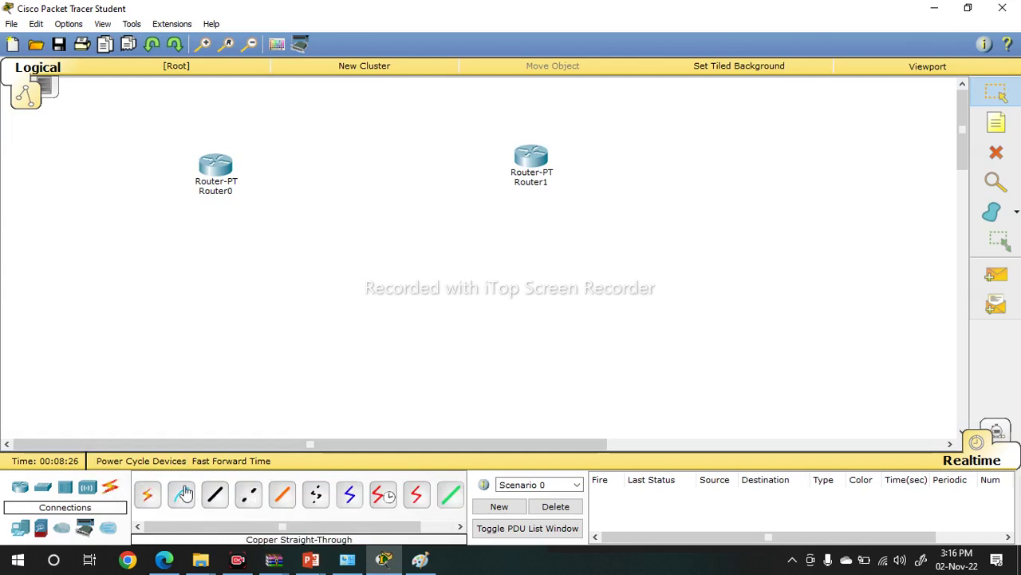
{"action": "left_click", "coordinate": [251, 495]}
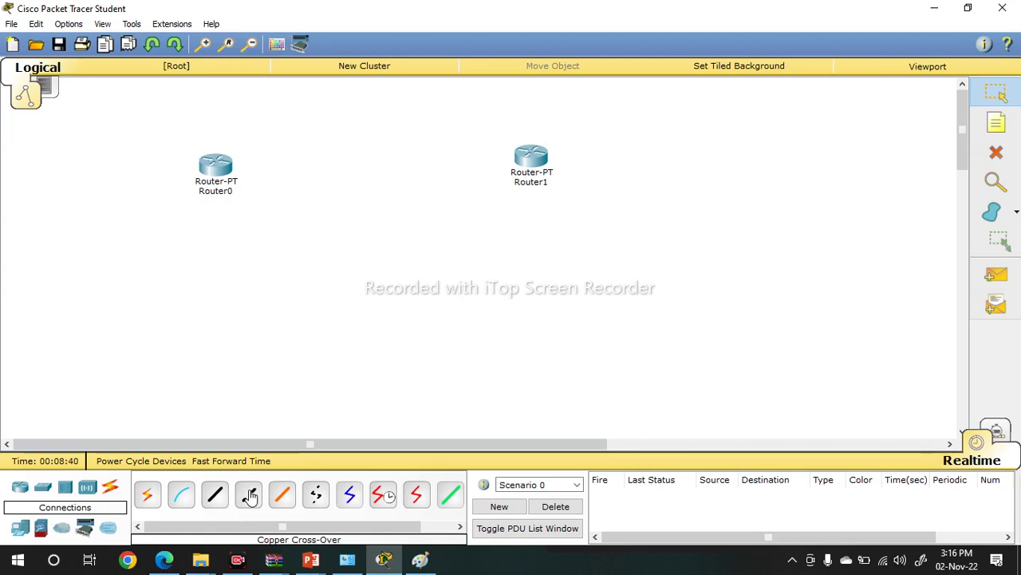
{"action": "left_click", "coordinate": [250, 496]}
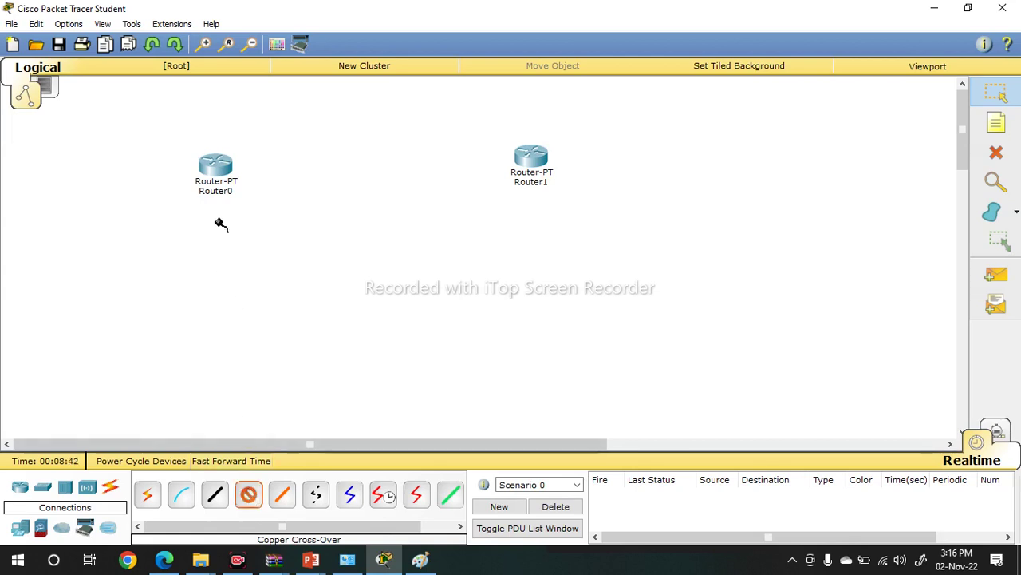
{"action": "left_click", "coordinate": [215, 177]}
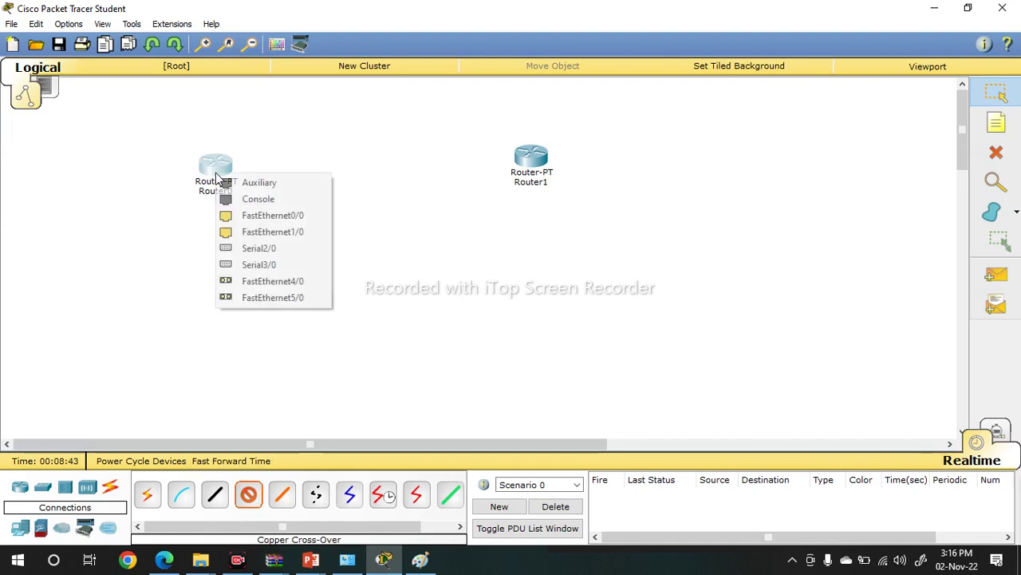
{"action": "left_click", "coordinate": [280, 220]}
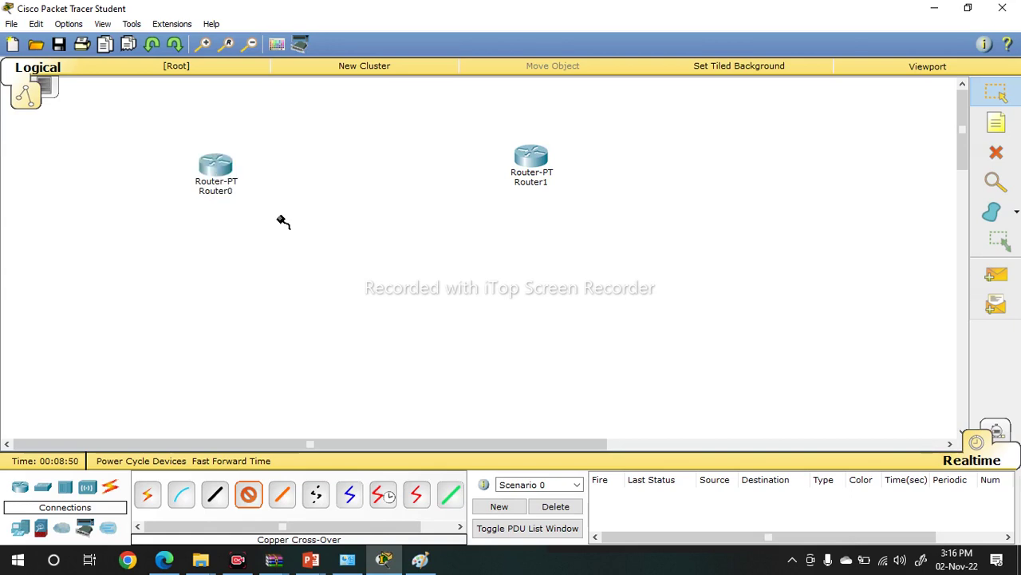
{"action": "left_click", "coordinate": [533, 160]}
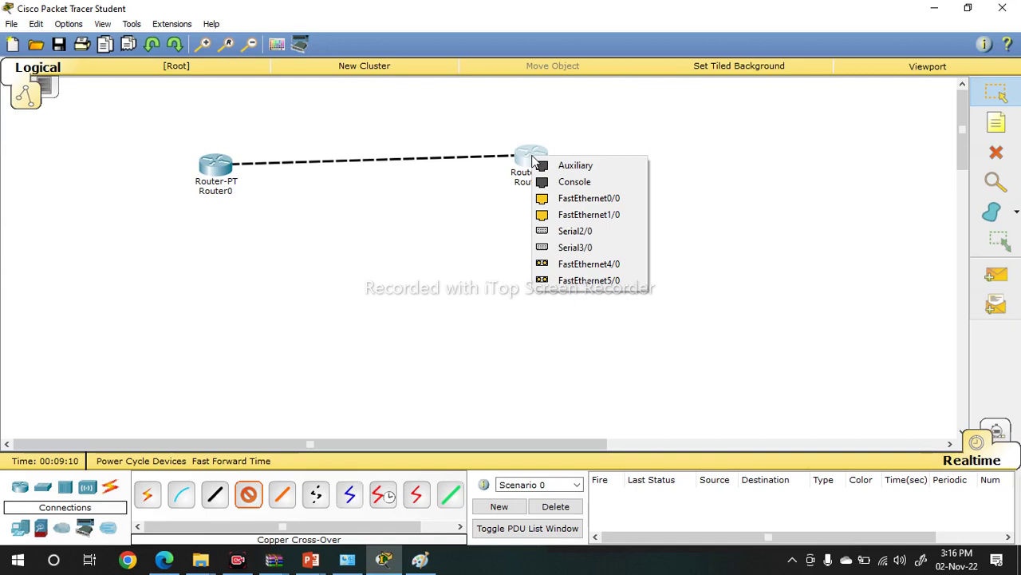
{"action": "left_click", "coordinate": [579, 204]}
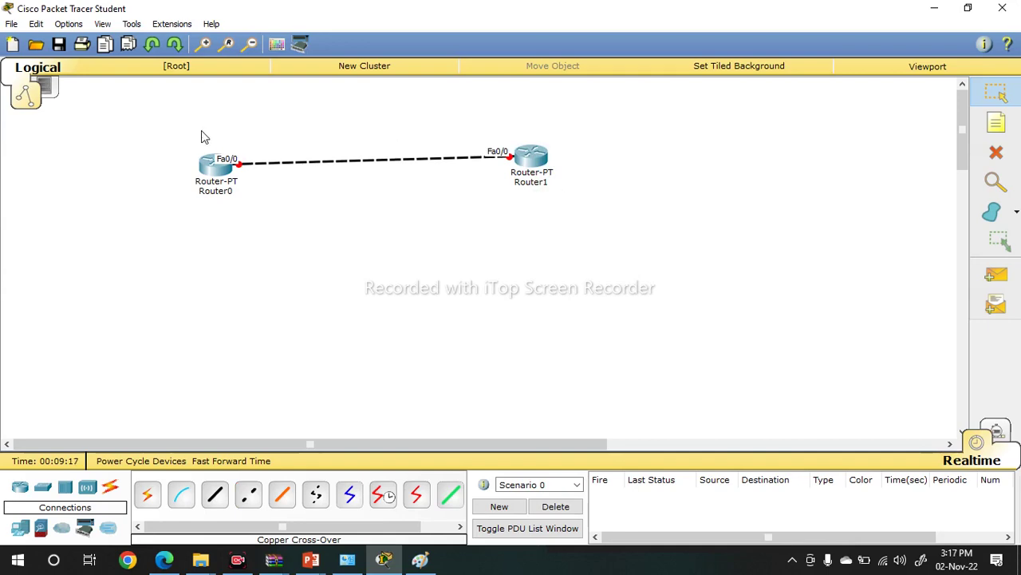
{"action": "left_click", "coordinate": [212, 167]}
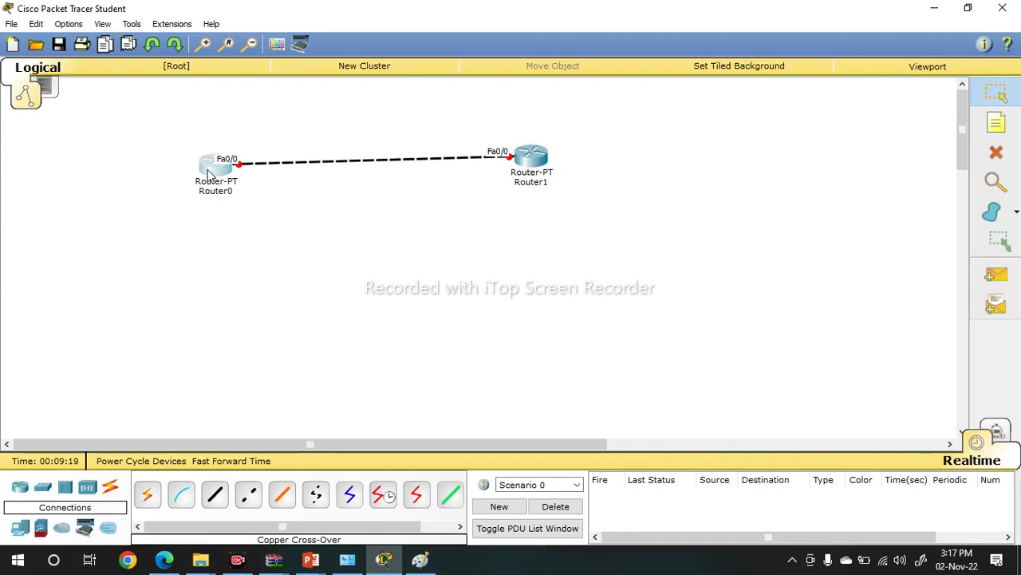
{"action": "left_click", "coordinate": [394, 120]}
{"action": "double_click", "coordinate": [465, 101]}
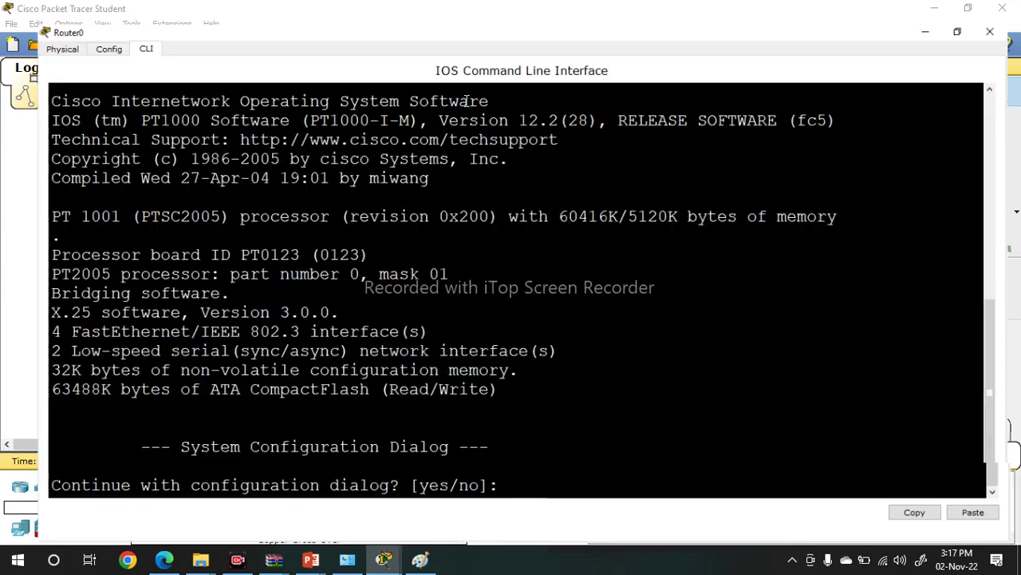
{"action": "left_click", "coordinate": [1017, 7]}
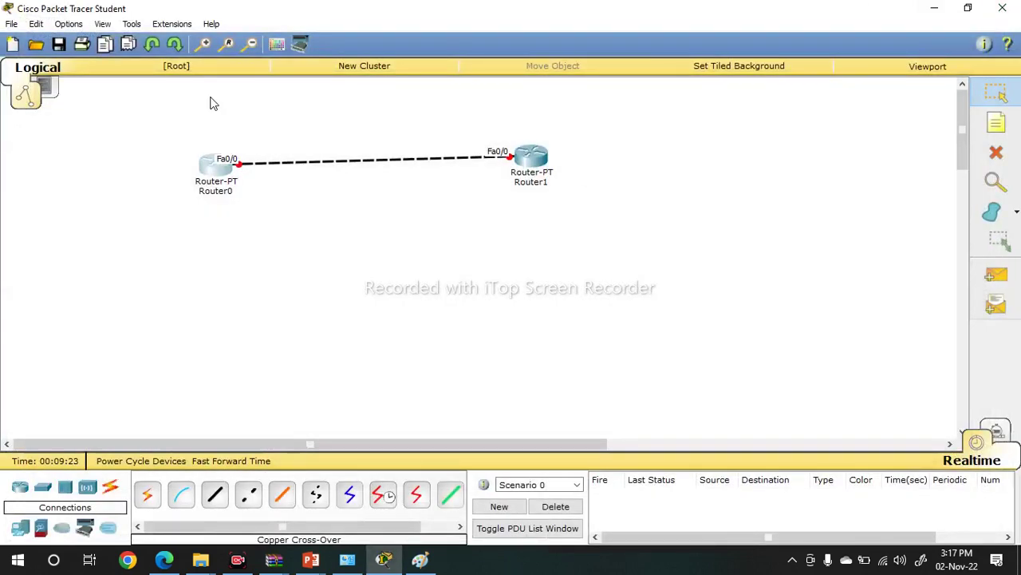
- Check the Always Show Port Labels option and the font settings in the preferences, leaving port labels switched on
{"action": "left_click", "coordinate": [68, 24]}
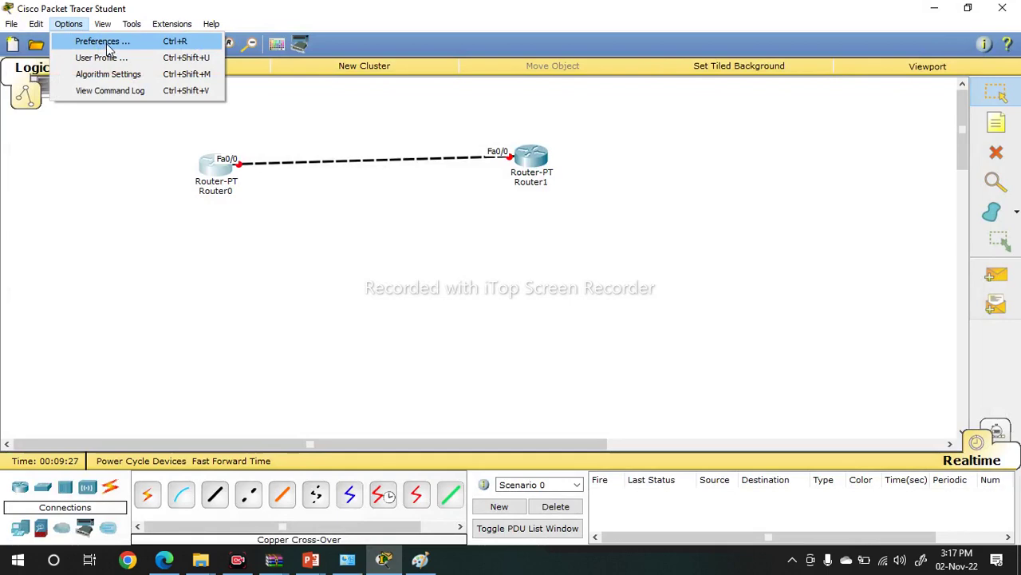
{"action": "left_click", "coordinate": [104, 44]}
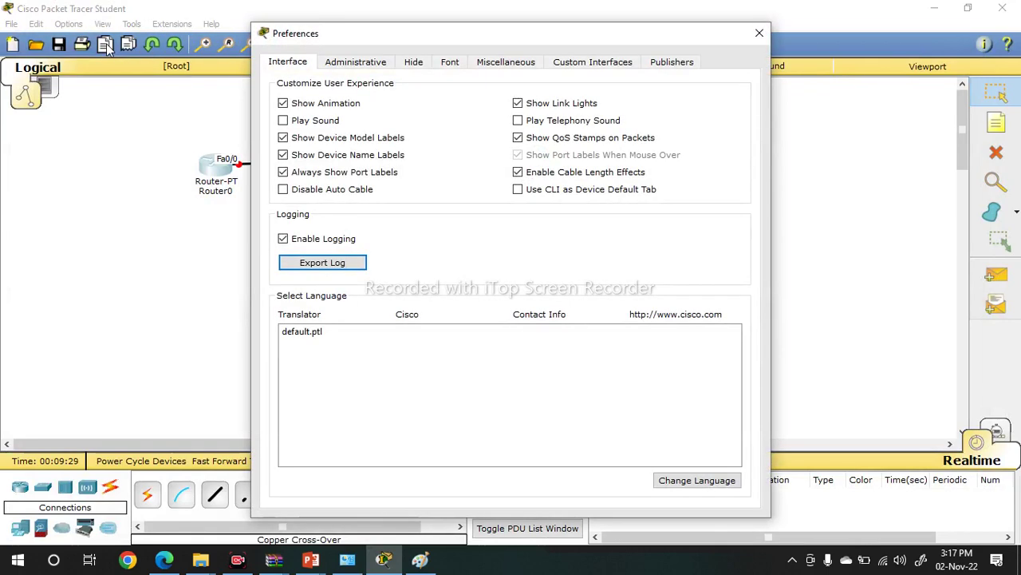
{"action": "left_click", "coordinate": [283, 172]}
{"action": "left_click", "coordinate": [283, 172]}
{"action": "left_click", "coordinate": [284, 172]}
{"action": "left_click", "coordinate": [283, 172]}
{"action": "left_click", "coordinate": [450, 64]}
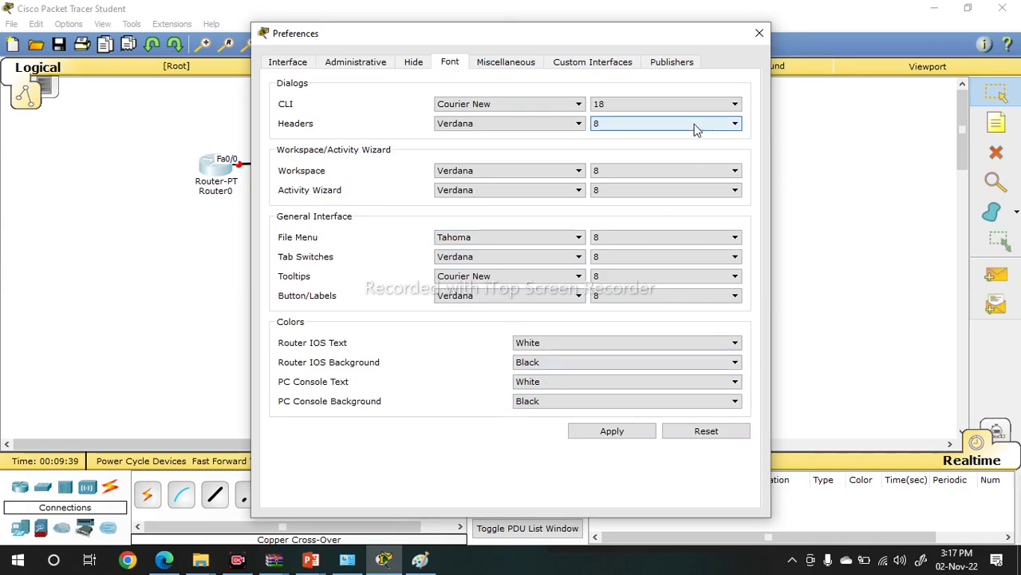
{"action": "left_click", "coordinate": [759, 33]}
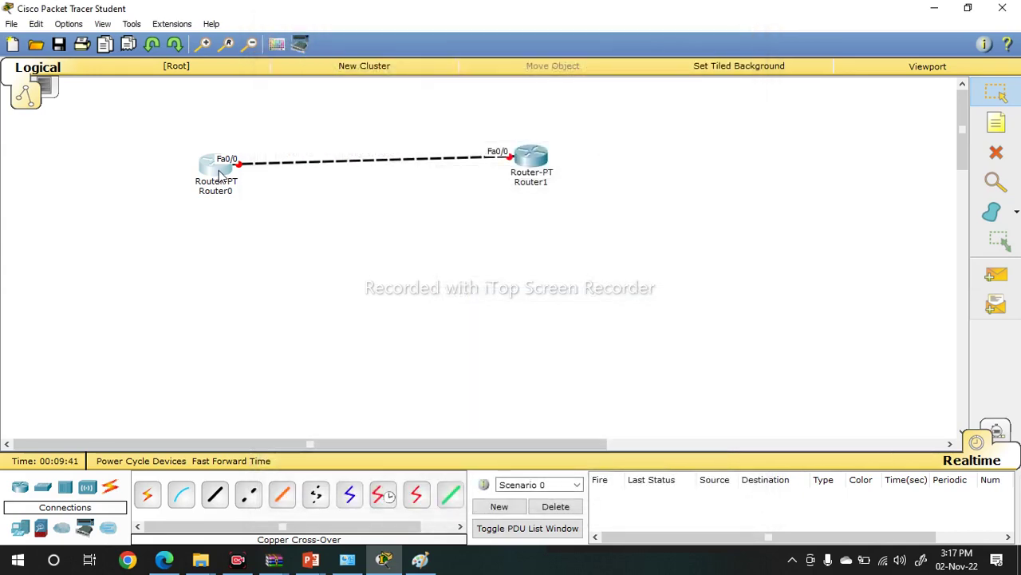
- Open Router0's command line in a maximized window and decline the initial configuration dialog to reach the Router> prompt
{"action": "left_click", "coordinate": [218, 170]}
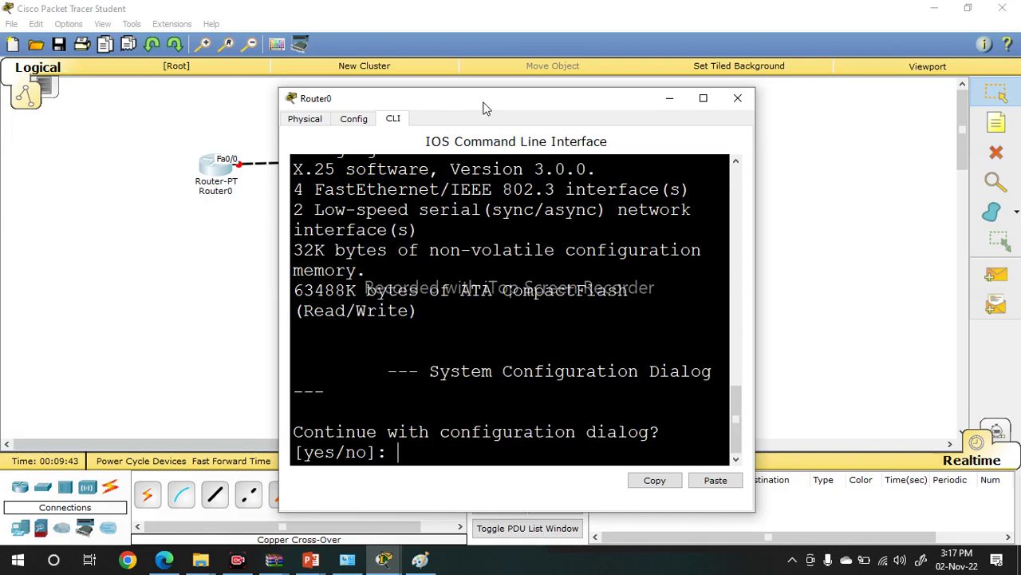
{"action": "double_click", "coordinate": [484, 102]}
{"action": "key", "text": "Return"}
{"action": "key", "text": "Return"}
{"action": "key", "text": "Return"}
{"action": "type", "text": "n"}
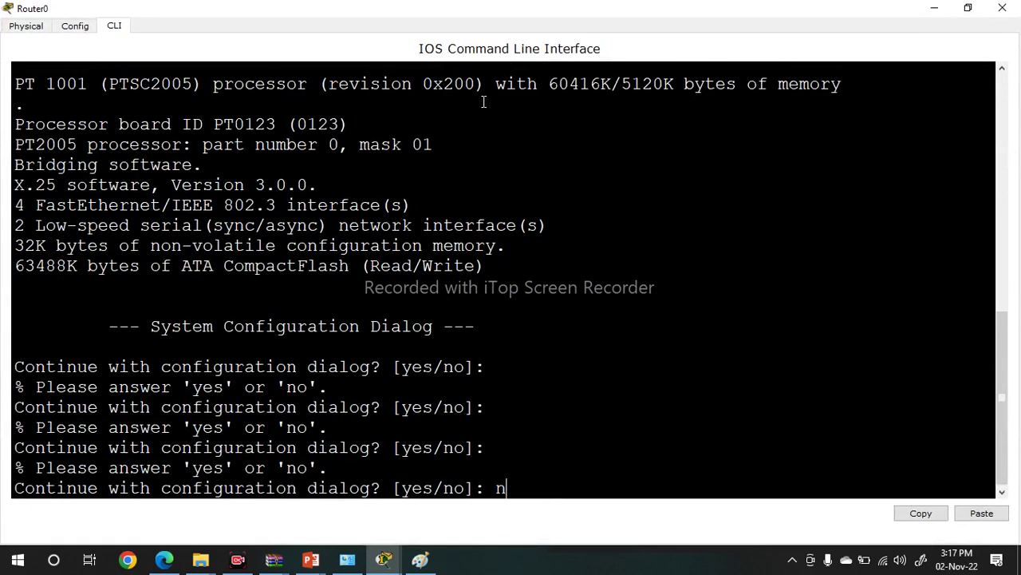
{"action": "key", "text": "Return"}
{"action": "key", "text": "Return"}
{"action": "key", "text": "Return"}
{"action": "key", "text": "Return"}
{"action": "key", "text": "Return"}
{"action": "key", "text": "Return"}
- Enter privileged mode with en and global configuration mode with conf terminal on Router0
{"action": "type", "text": "en"}
{"action": "key", "text": "Return"}
{"action": "type", "text": "con"}
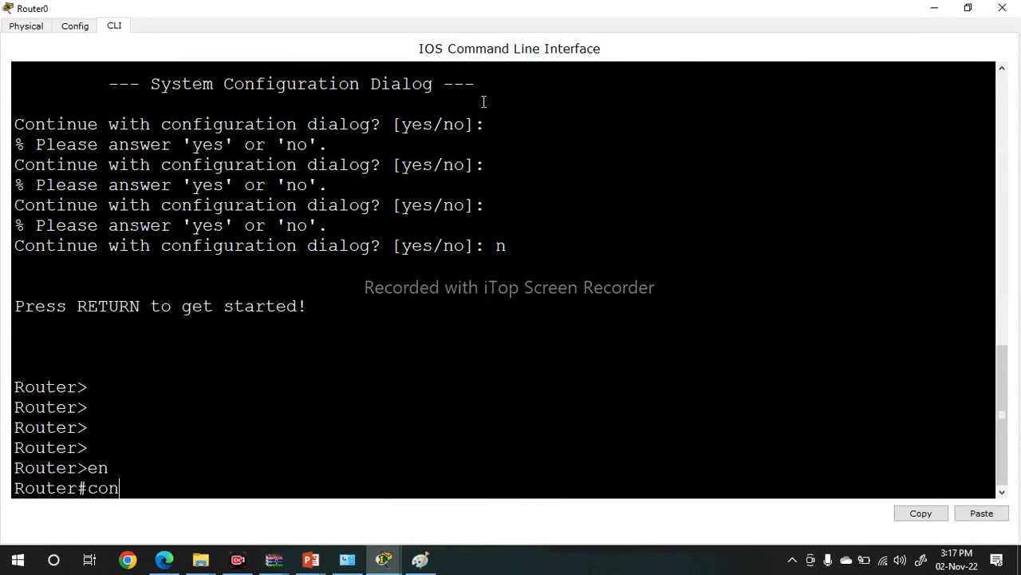
{"action": "type", "text": "f t"}
{"action": "key", "text": "Tab"}
{"action": "key", "text": "Return"}
{"action": "key", "text": "Return"}
{"action": "key", "text": "Return"}
- Set the router's hostname to r1
{"action": "type", "text": "h r1"}
{"action": "key", "text": "Return"}
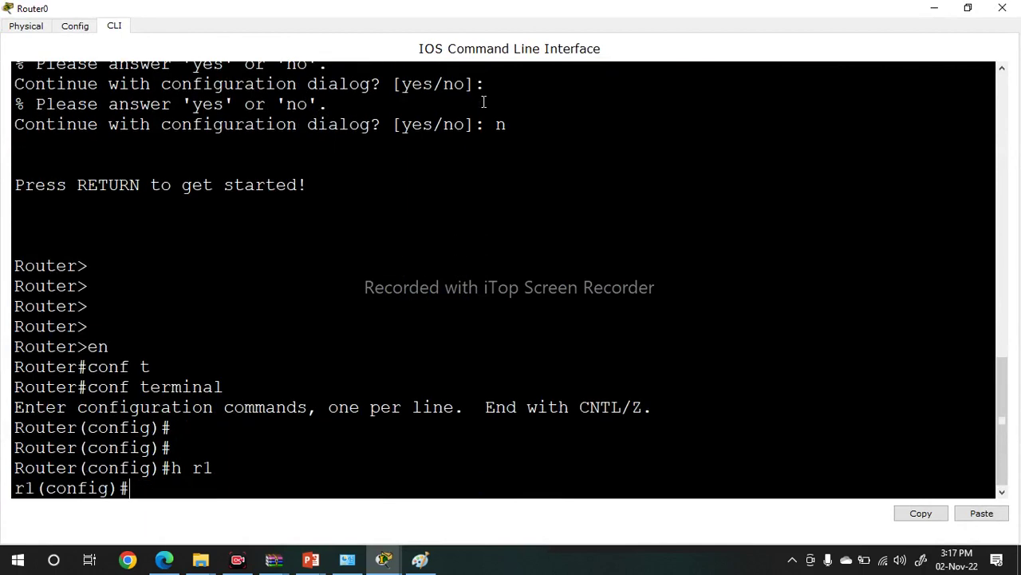
{"action": "key", "text": "Return"}
{"action": "key", "text": "Return"}
{"action": "key", "text": "Return"}
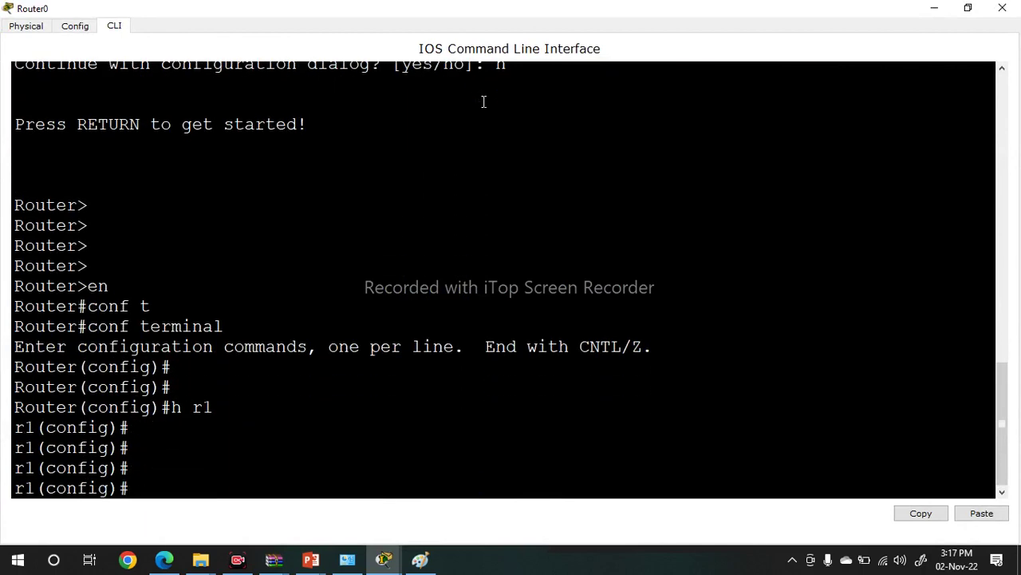
- Leave configuration mode and display the interface summary with sh ip int brief
{"action": "key", "text": "ctrl+z"}
{"action": "key", "text": "Return"}
{"action": "type", "text": "sh"}
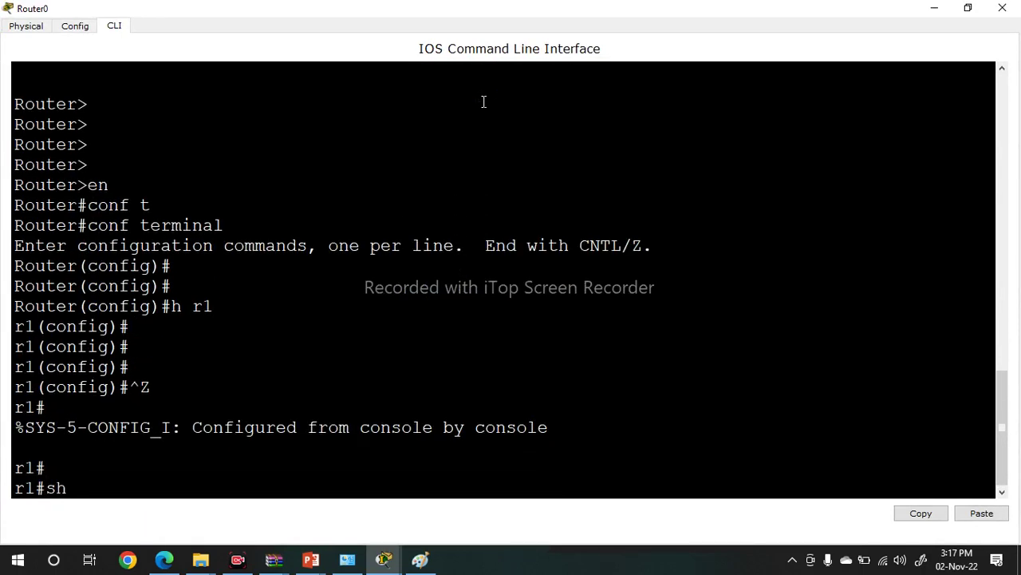
{"action": "type", "text": " ip int br"}
{"action": "key", "text": "Tab"}
{"action": "key", "text": "Return"}
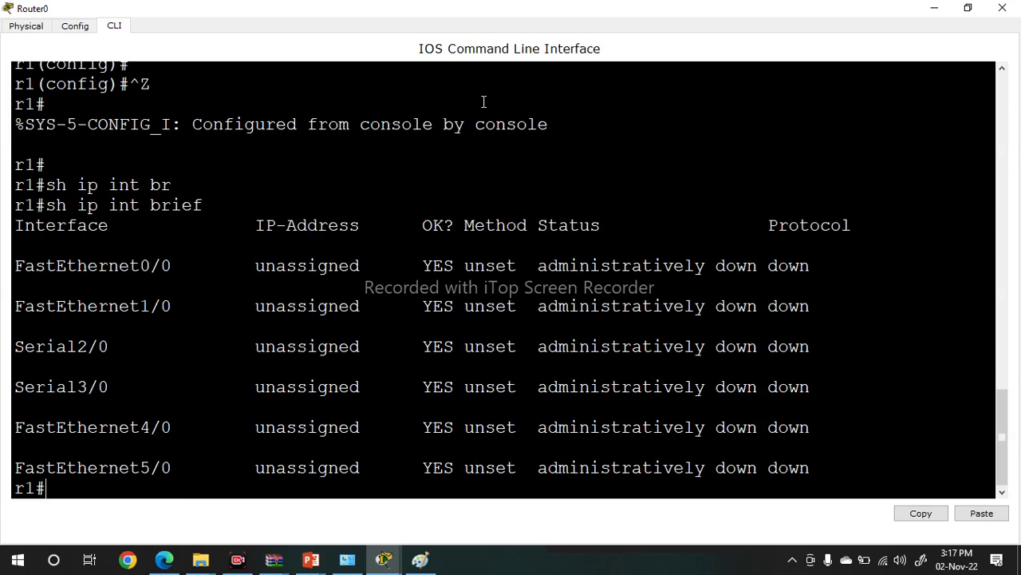
- Enter configuration mode for interface f0/0 on r1 and list the options of the ip add command
{"action": "type", "text": "conf t"}
{"action": "key", "text": "Return"}
{"action": "key", "text": "Return"}
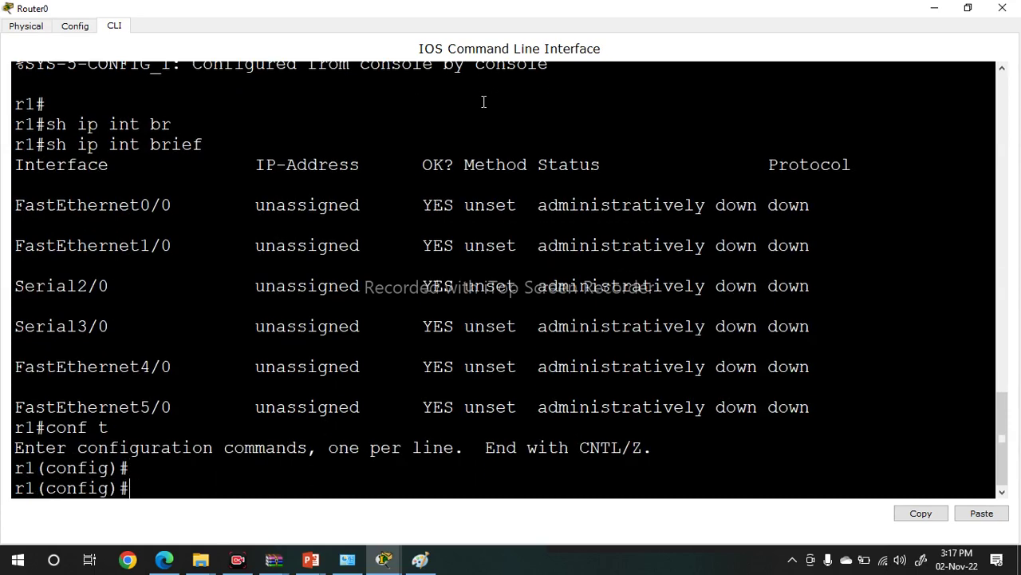
{"action": "type", "text": "int f0/0"}
{"action": "key", "text": "Return"}
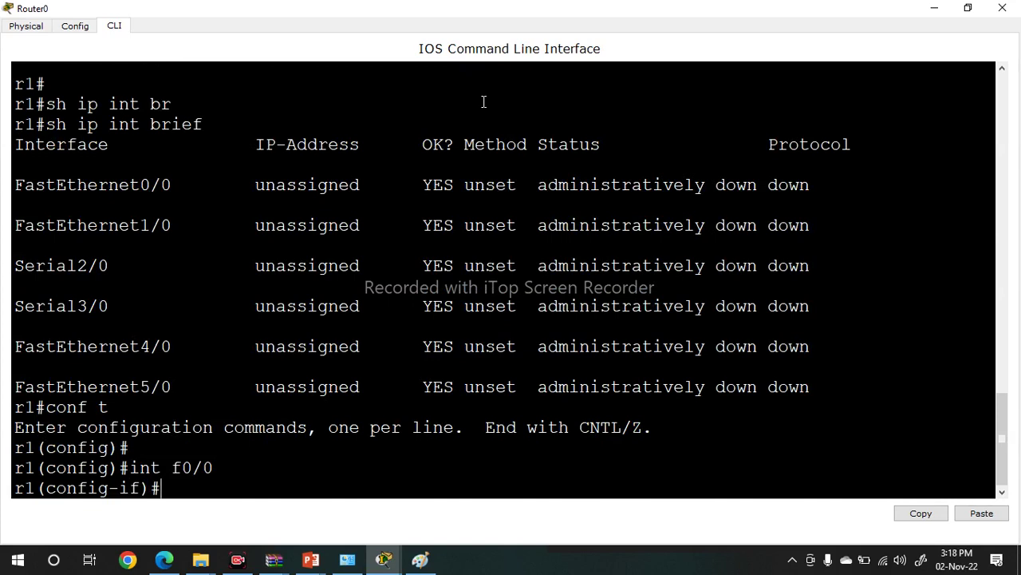
{"action": "type", "text": "ip add ?"}
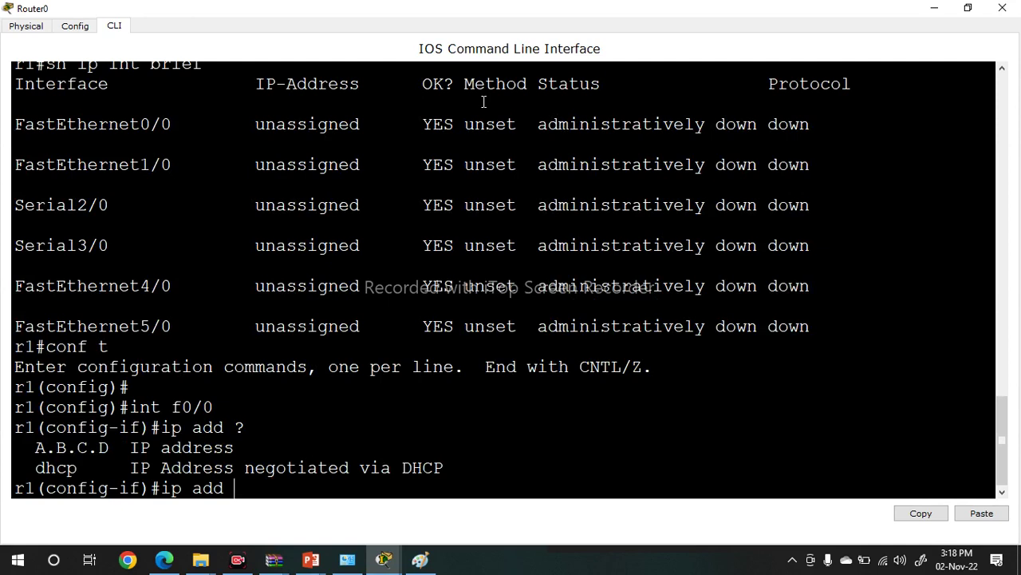
- Assign 192.168.1.1 with subnet mask 255.255.255.0 to r1's f0/0 interface and enable it with no shut
{"action": "type", "text": "192.168.1.1"}
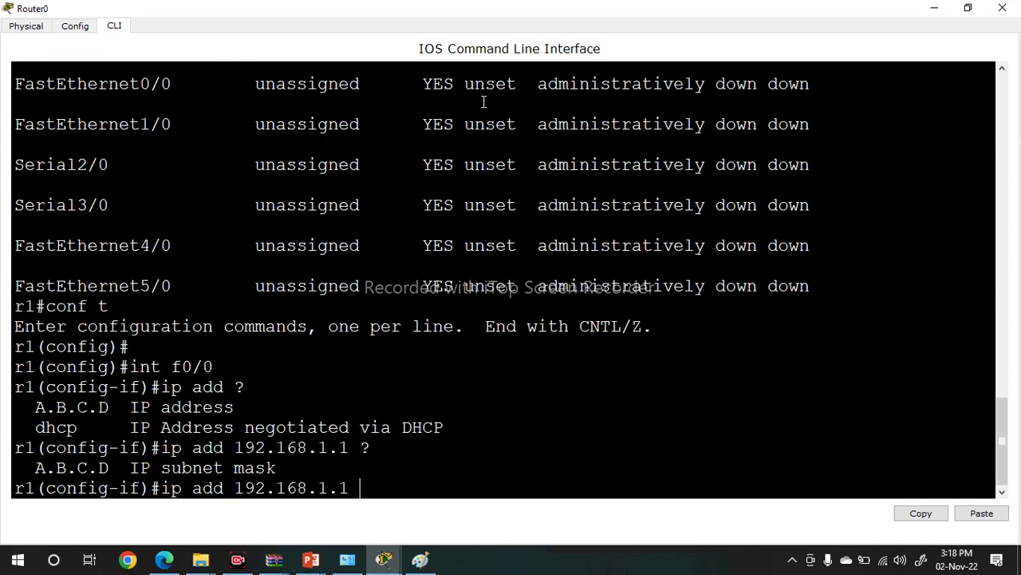
{"action": "type", "text": " ?255.255.255.0"}
{"action": "key", "text": "Return"}
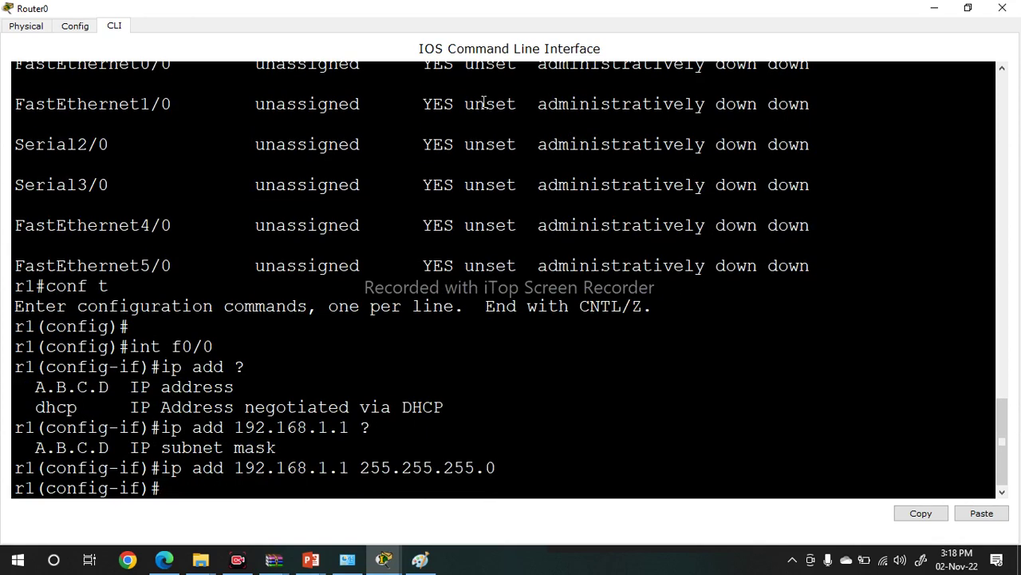
{"action": "type", "text": "no sh"}
{"action": "type", "text": "ut"}
{"action": "key", "text": "Return"}
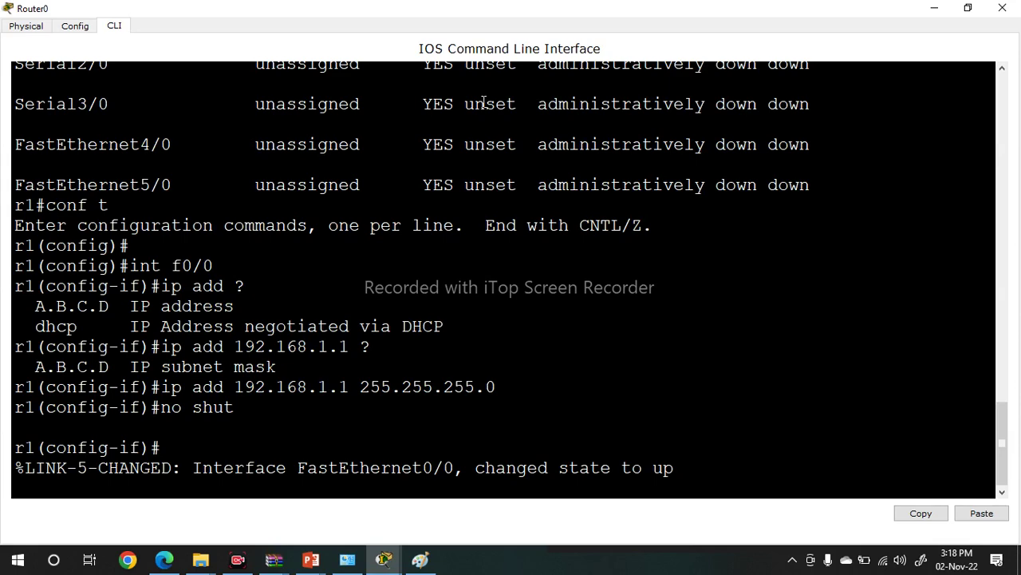
{"action": "key", "text": "Return"}
{"action": "key", "text": "Return"}
{"action": "key", "text": "Return"}
{"action": "key", "text": "Return"}
- Exit interface and global configuration mode on r1 and display the interface summary with sh ip int brief
{"action": "type", "text": "exi"}
{"action": "key", "text": "Return"}
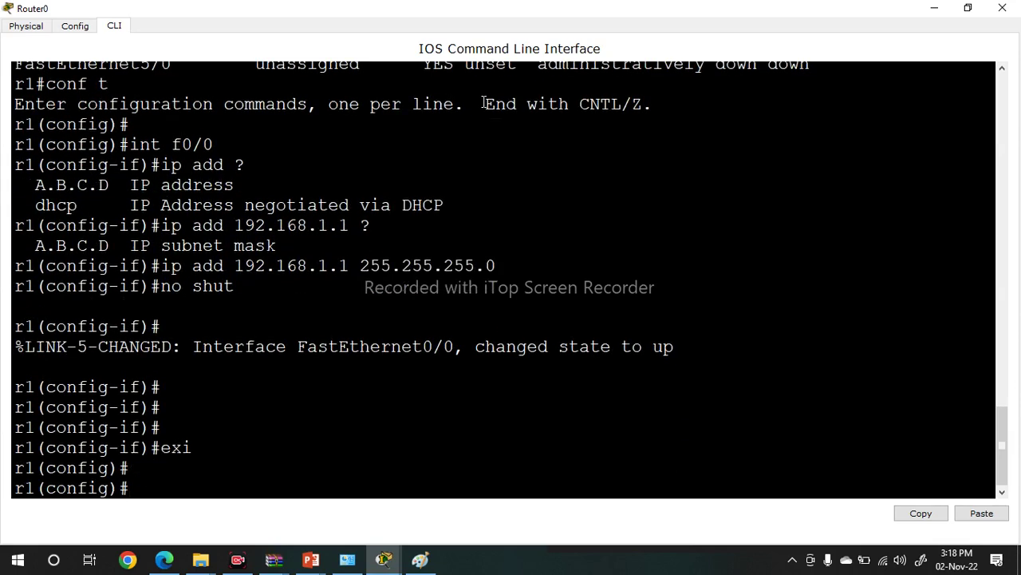
{"action": "key", "text": "Return"}
{"action": "type", "text": "ex"}
{"action": "key", "text": "Return"}
{"action": "key", "text": "Return"}
{"action": "type", "text": "sh ip int br"}
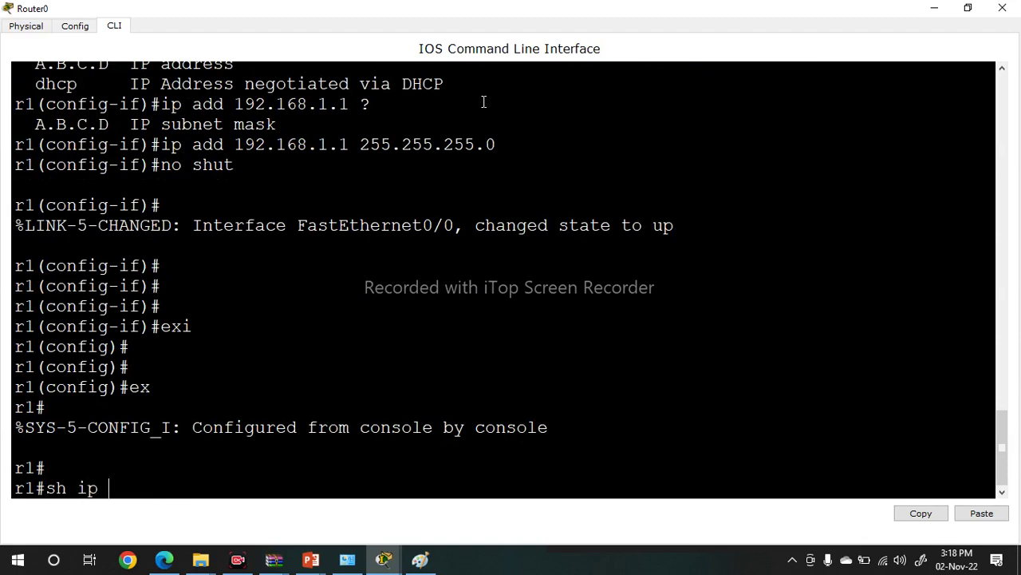
{"action": "key", "text": "Tab"}
{"action": "key", "text": "Return"}
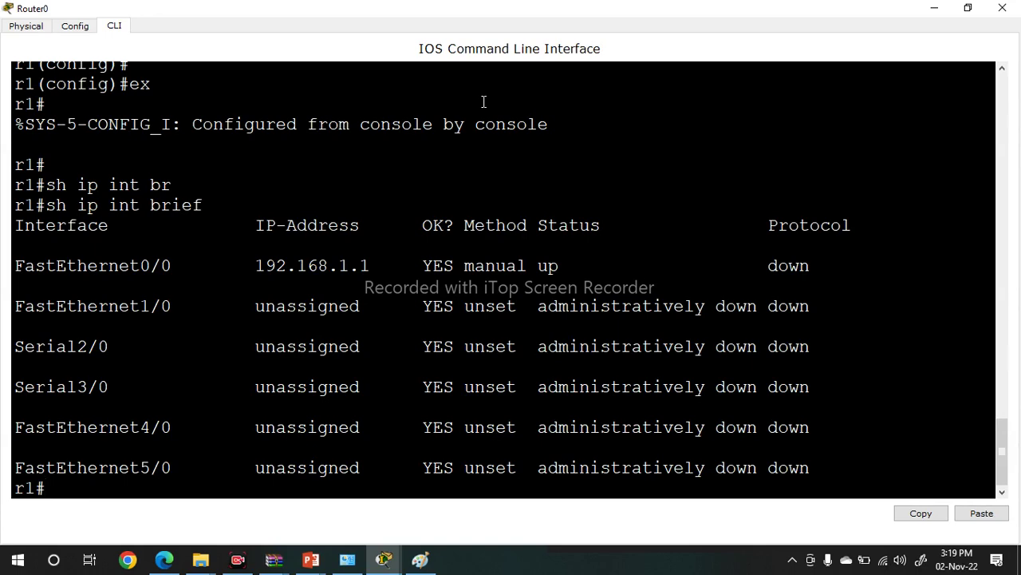
- Switch to Router1's command line in a maximized window and answer n to the initial configuration dialog to reach the Router> prompt
{"action": "left_click", "coordinate": [1002, 8]}
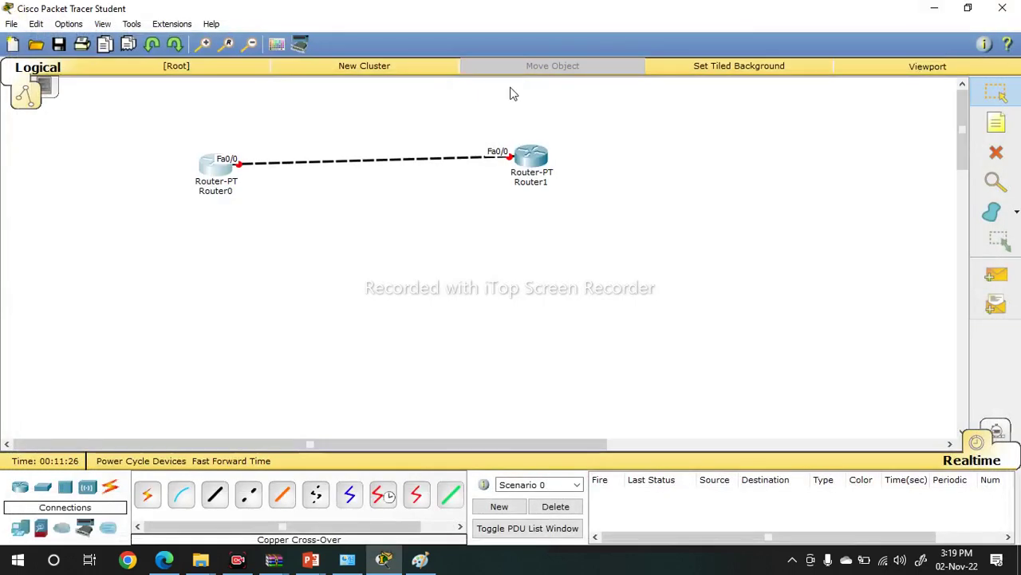
{"action": "left_click", "coordinate": [527, 162]}
{"action": "left_click", "coordinate": [395, 122]}
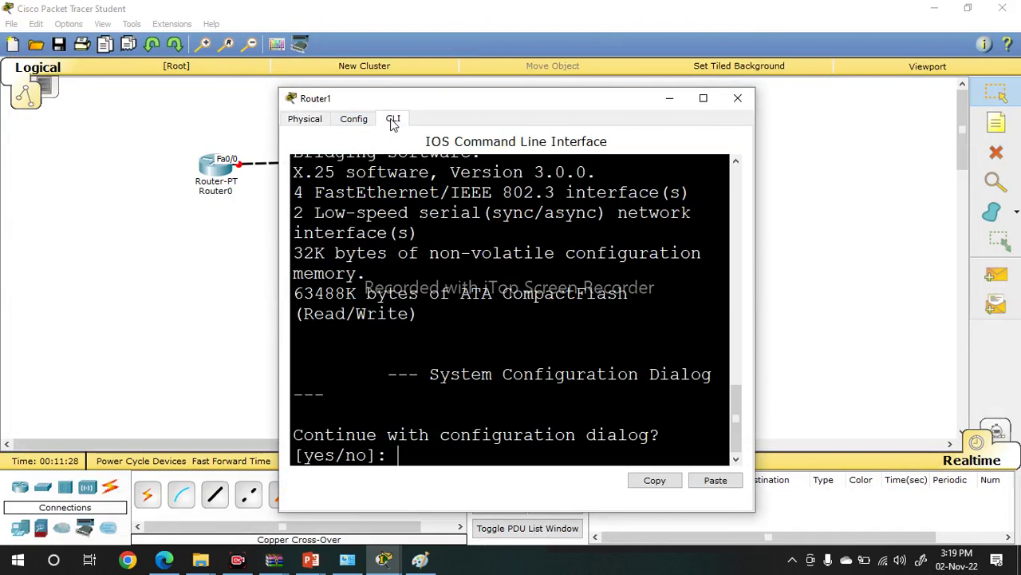
{"action": "double_click", "coordinate": [472, 104]}
{"action": "key", "text": "Return"}
{"action": "key", "text": "Return"}
{"action": "key", "text": "Return"}
{"action": "type", "text": "n"}
{"action": "key", "text": "Return"}
{"action": "key", "text": "Return"}
{"action": "key", "text": "Return"}
{"action": "key", "text": "Return"}
{"action": "key", "text": "Return"}
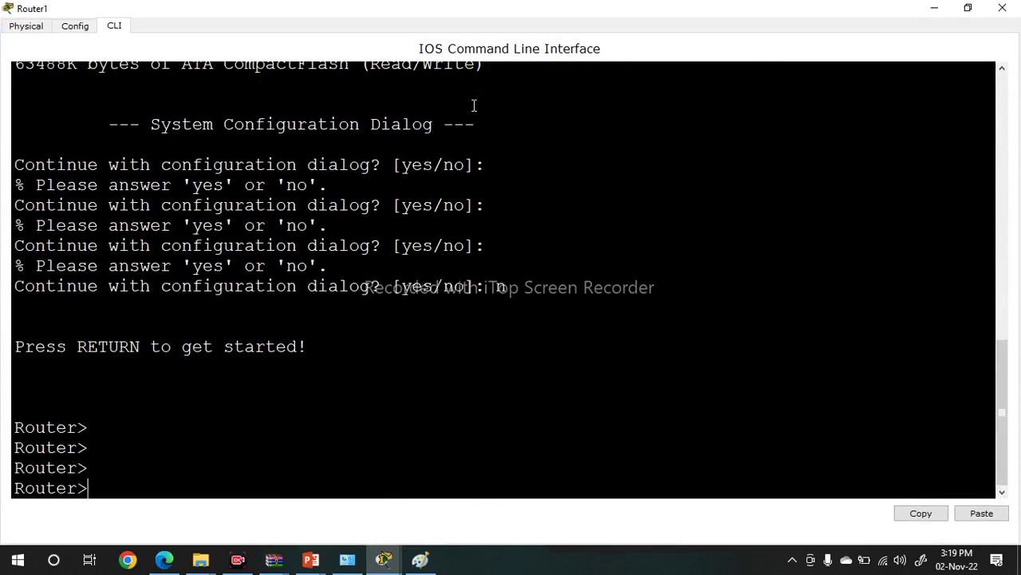
- Enter privileged mode with en and global configuration mode with conf terminal on Router1
{"action": "type", "text": "en"}
{"action": "key", "text": "Return"}
{"action": "type", "text": "conf t"}
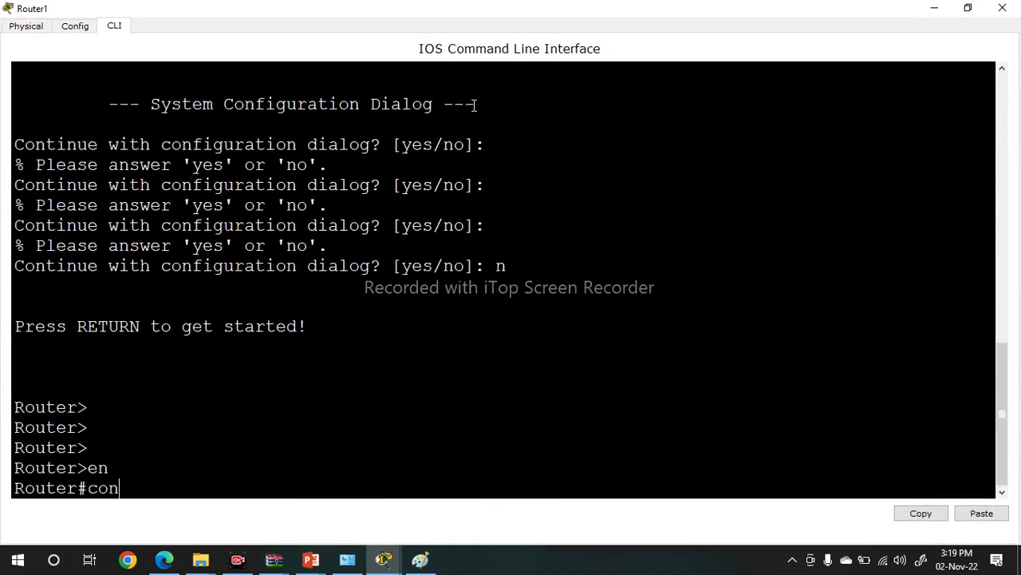
{"action": "key", "text": "Tab"}
{"action": "key", "text": "Return"}
{"action": "key", "text": "Return"}
- Set Router1's hostname to r2
{"action": "type", "text": "r2"}
{"action": "key", "text": "Return"}
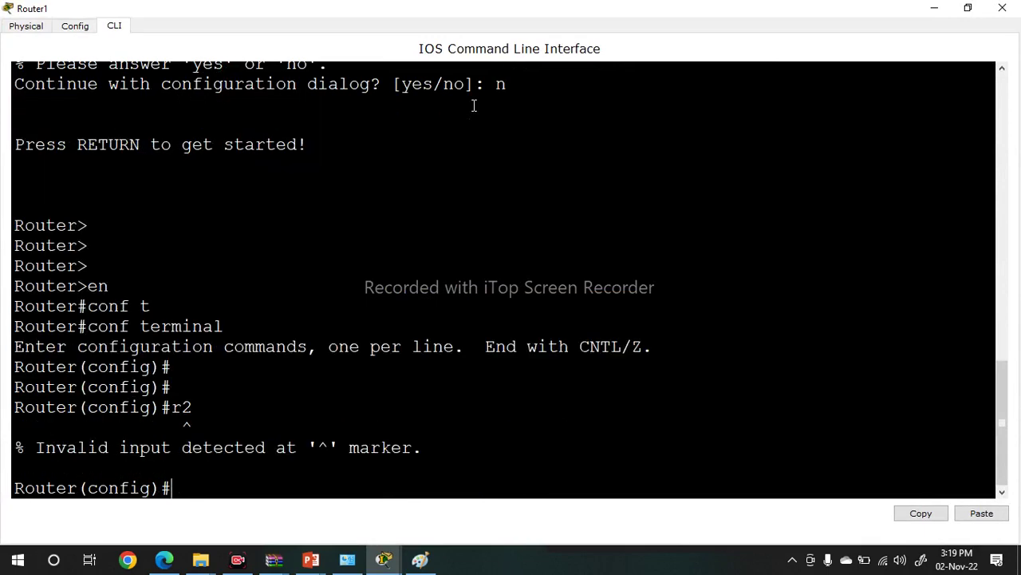
{"action": "key", "text": "Return"}
{"action": "type", "text": "h"}
{"action": "key", "text": "Tab"}
{"action": "type", "text": "r2"}
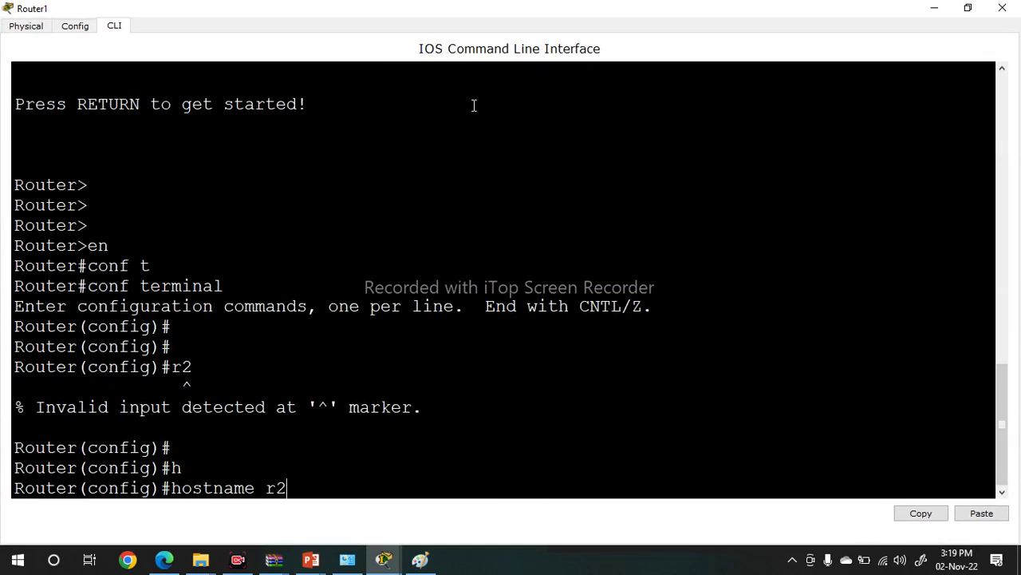
{"action": "key", "text": "Return"}
{"action": "key", "text": "Return"}
{"action": "key", "text": "Return"}
{"action": "key", "text": "Return"}
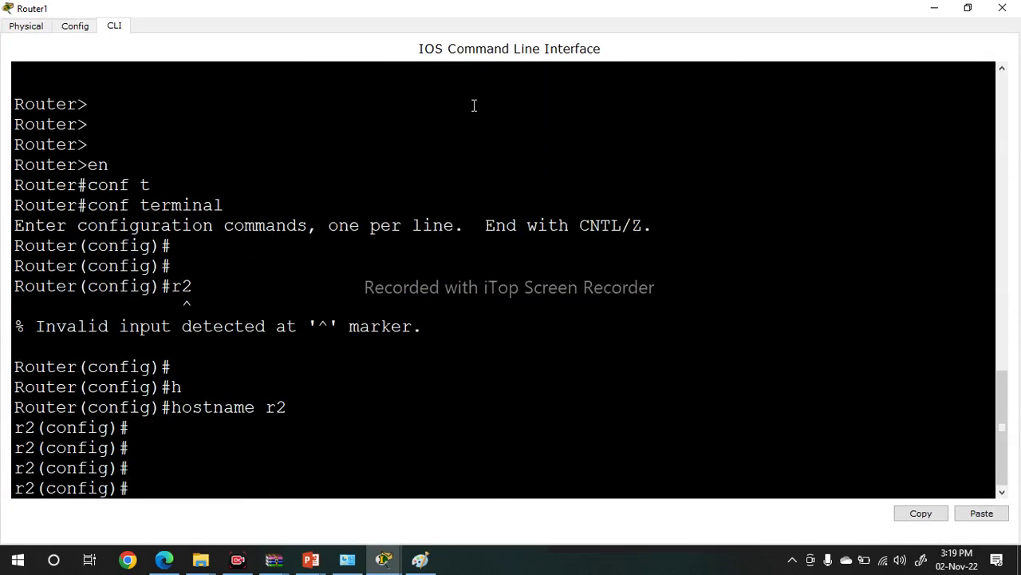
- Leave global configuration mode on r2 and display its interface summary with sh ip int brief
{"action": "key", "text": "ctrl+z"}
{"action": "key", "text": "Return"}
{"action": "type", "text": "sh ip"}
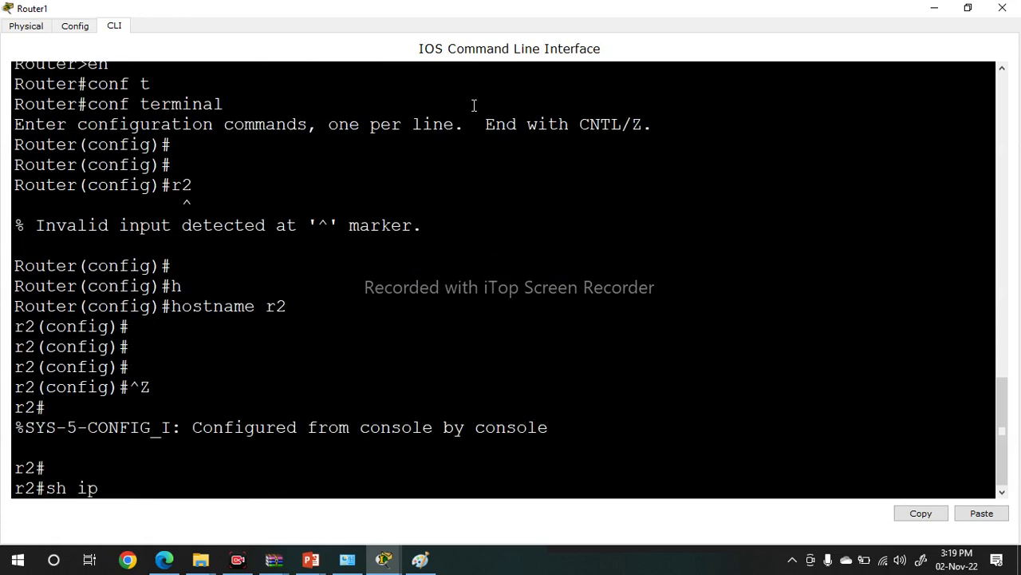
{"action": "type", "text": " int br"}
{"action": "key", "text": "Tab"}
{"action": "key", "text": "Return"}
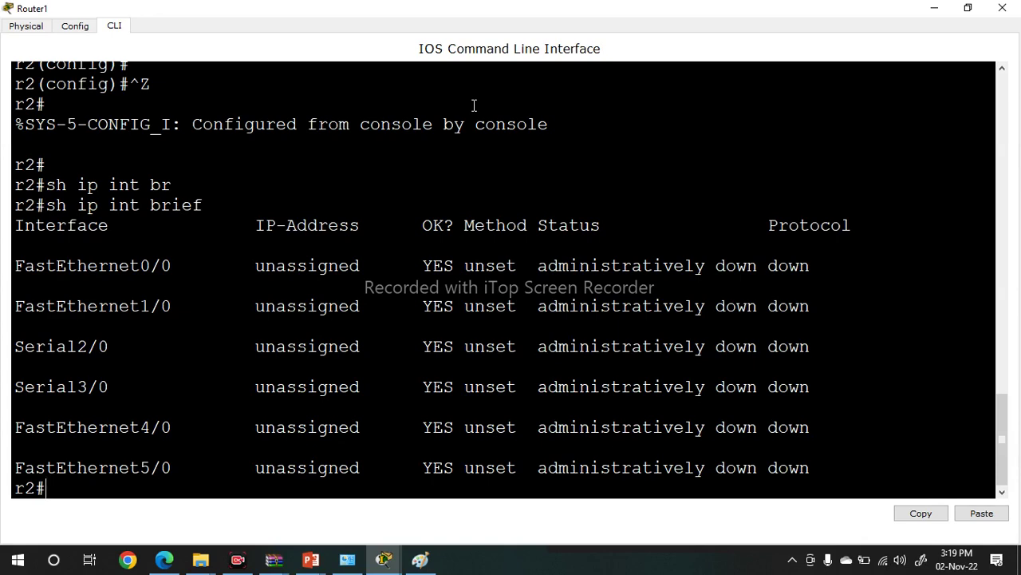
- Enter global configuration mode on r2 with conf t and open the configuration of interface f0/0
{"action": "key", "text": "Return"}
{"action": "key", "text": "Return"}
{"action": "type", "text": "conf t"}
{"action": "key", "text": "Return"}
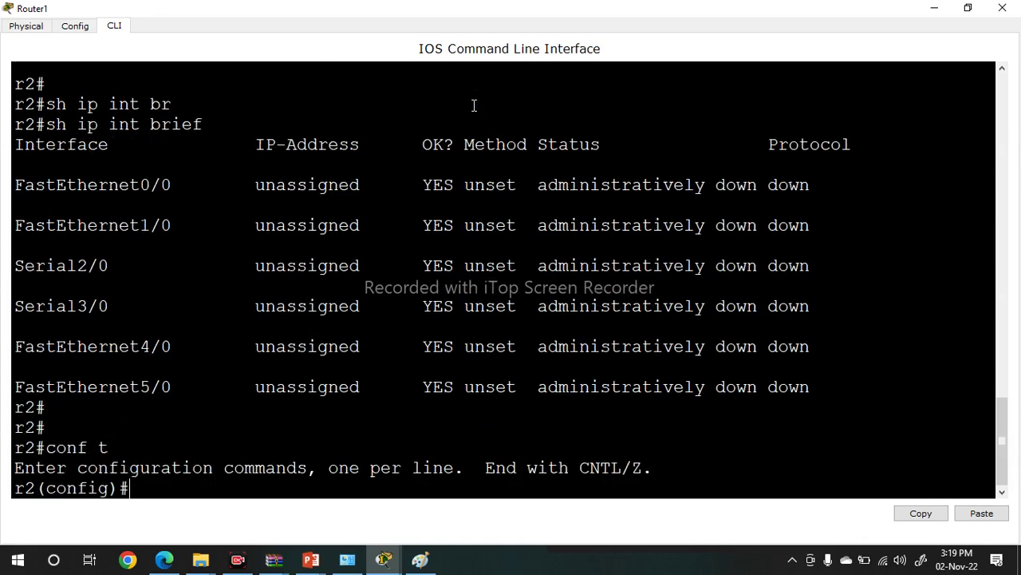
{"action": "key", "text": "Return"}
{"action": "key", "text": "Return"}
{"action": "type", "text": "int f0/0"}
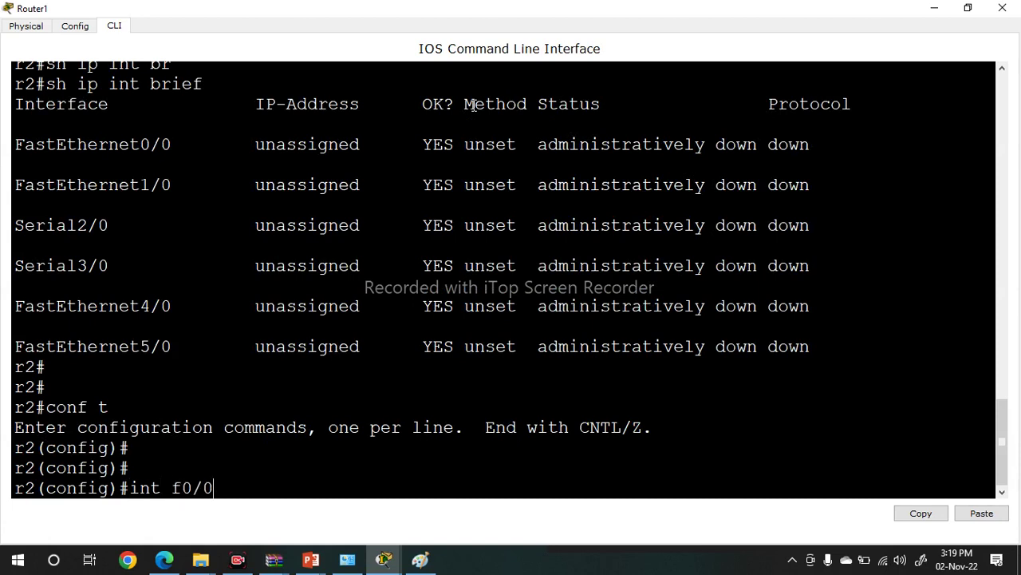
{"action": "key", "text": "Return"}
- Assign 192.168.1.2 with subnet mask 255.255.255.0 to r2's f0/0 interface and enable it with no sh
{"action": "type", "text": "ip add"}
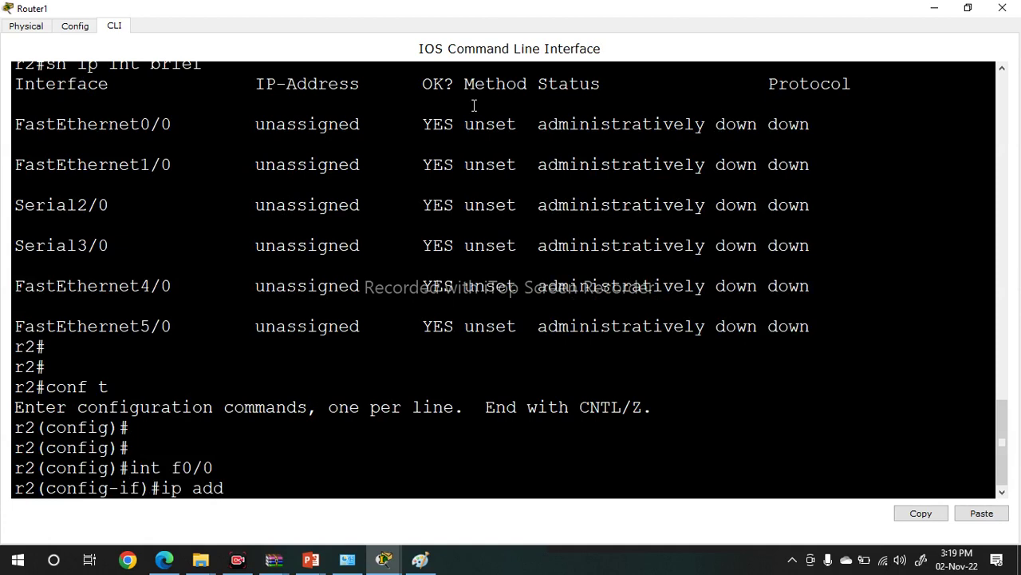
{"action": "type", "text": " 192.168.1.2 255."}
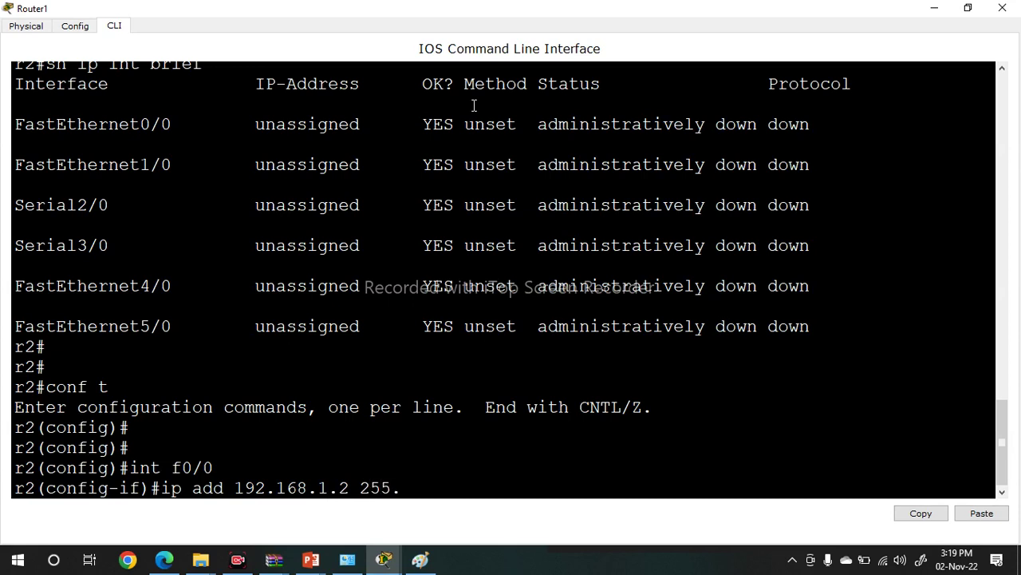
{"action": "type", "text": "255.255.0"}
{"action": "key", "text": "Return"}
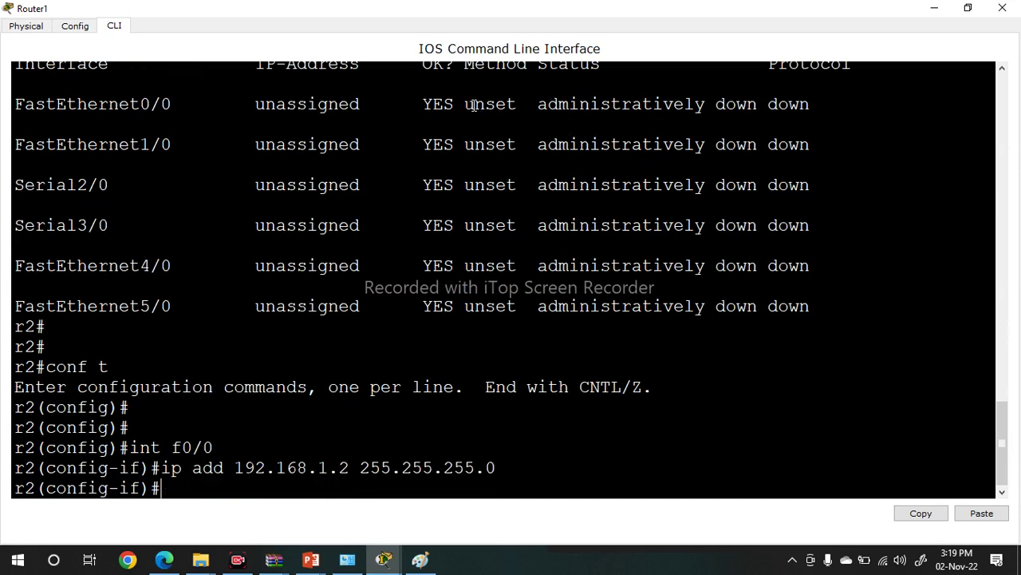
{"action": "type", "text": "no hs"}
{"action": "key", "text": "BackSpace"}
{"action": "key", "text": "BackSpace"}
{"action": "type", "text": "sh"}
{"action": "key", "text": "Return"}
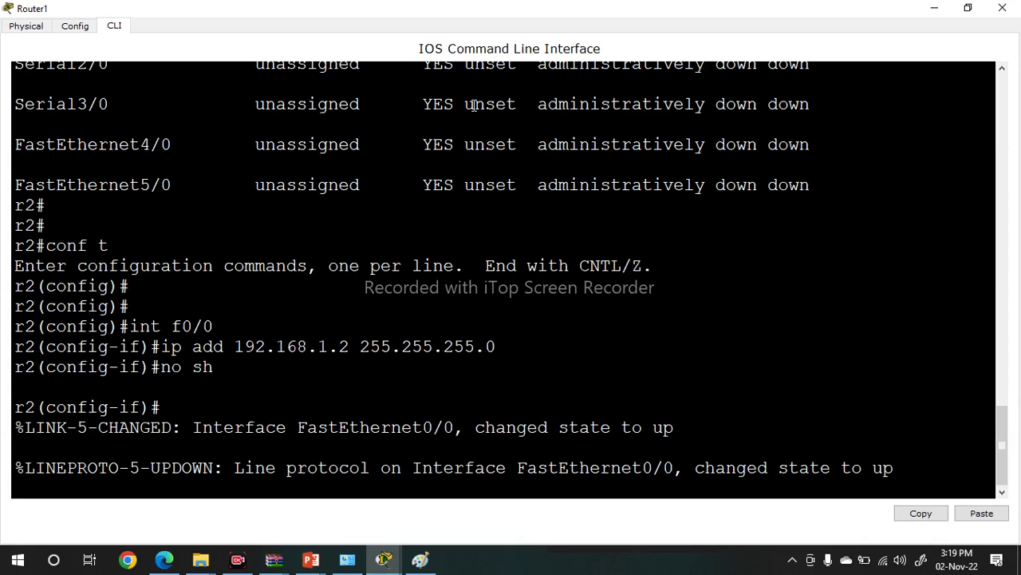
{"action": "key", "text": "Return"}
- Return r2 to privileged mode and list its interface addresses and status with sh ip int brief
{"action": "key", "text": "ctrl+z"}
{"action": "key", "text": "Return"}
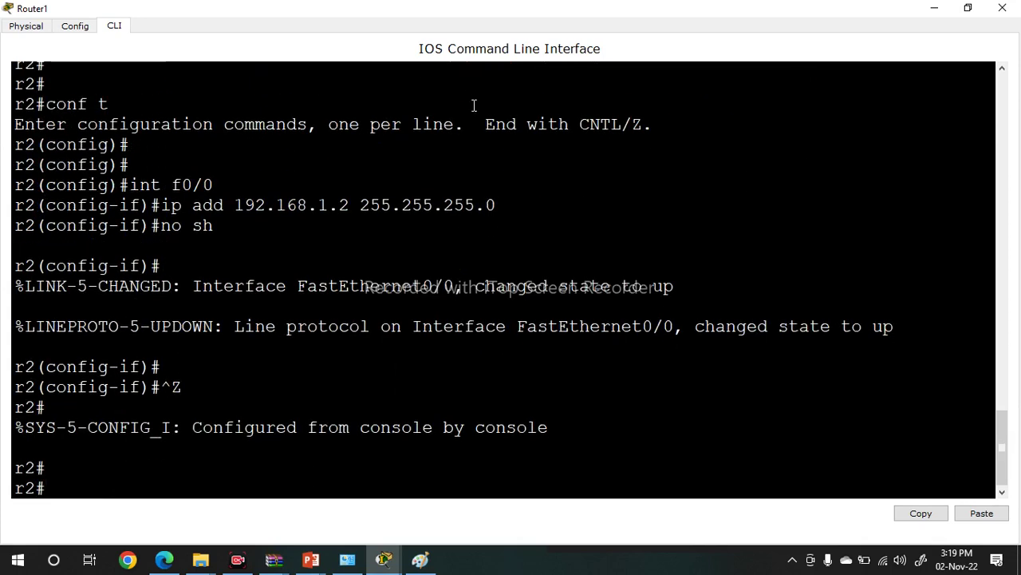
{"action": "type", "text": "sh ip int br"}
{"action": "key", "text": "Tab"}
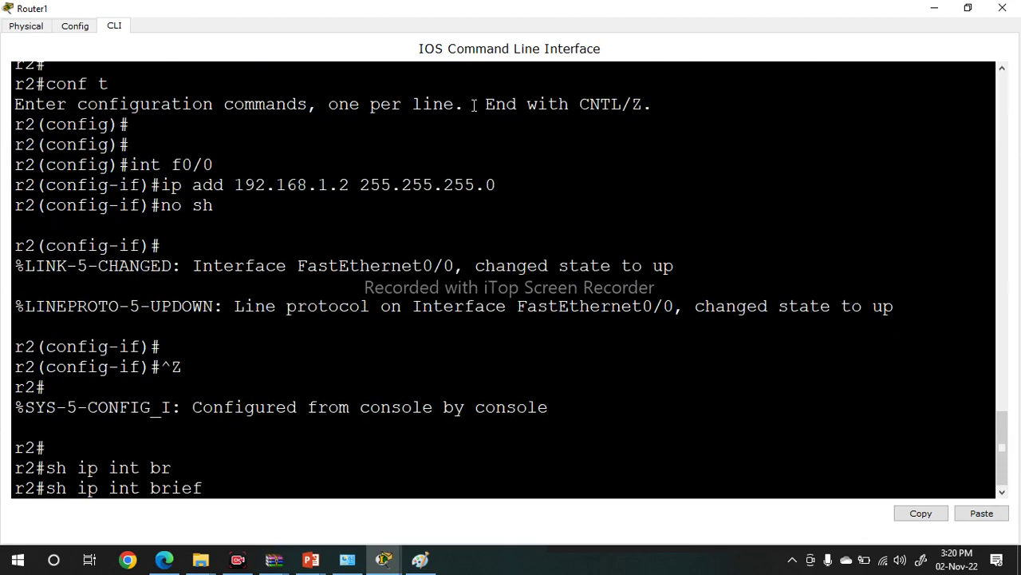
{"action": "key", "text": "Return"}
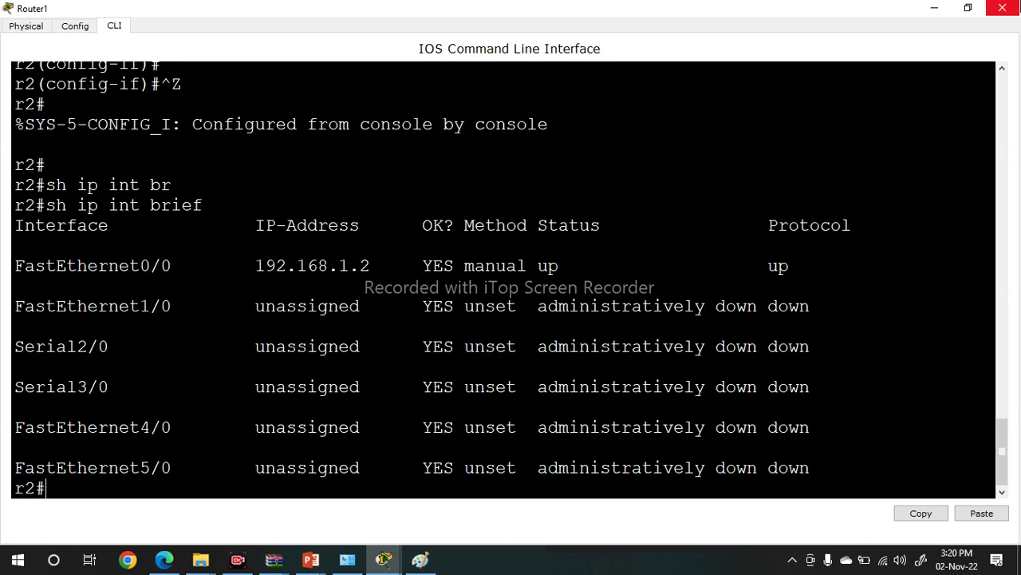
- Go back to Router0's command line in a maximized window and ping 192.168.1.1 from r1
{"action": "left_click", "coordinate": [1002, 8]}
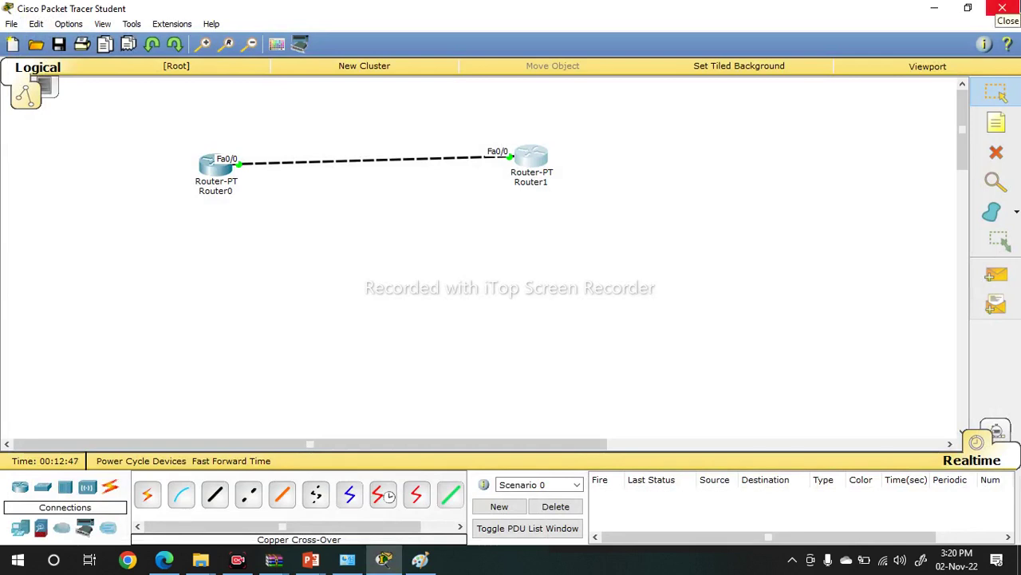
{"action": "left_click", "coordinate": [214, 169]}
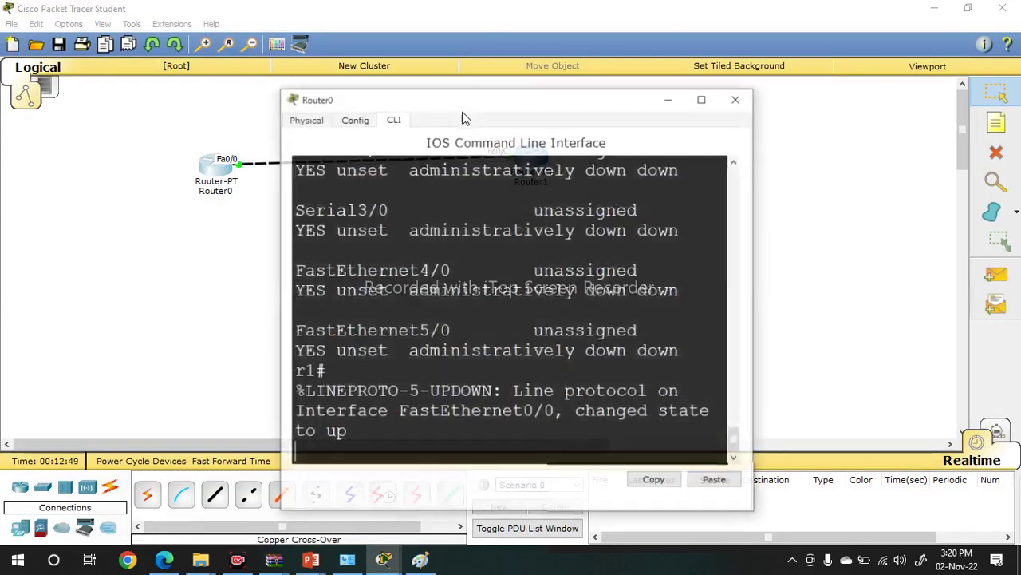
{"action": "double_click", "coordinate": [478, 101]}
{"action": "key", "text": "Return"}
{"action": "key", "text": "Return"}
{"action": "key", "text": "Return"}
{"action": "key", "text": "Return"}
{"action": "key", "text": "Return"}
{"action": "type", "text": "pin"}
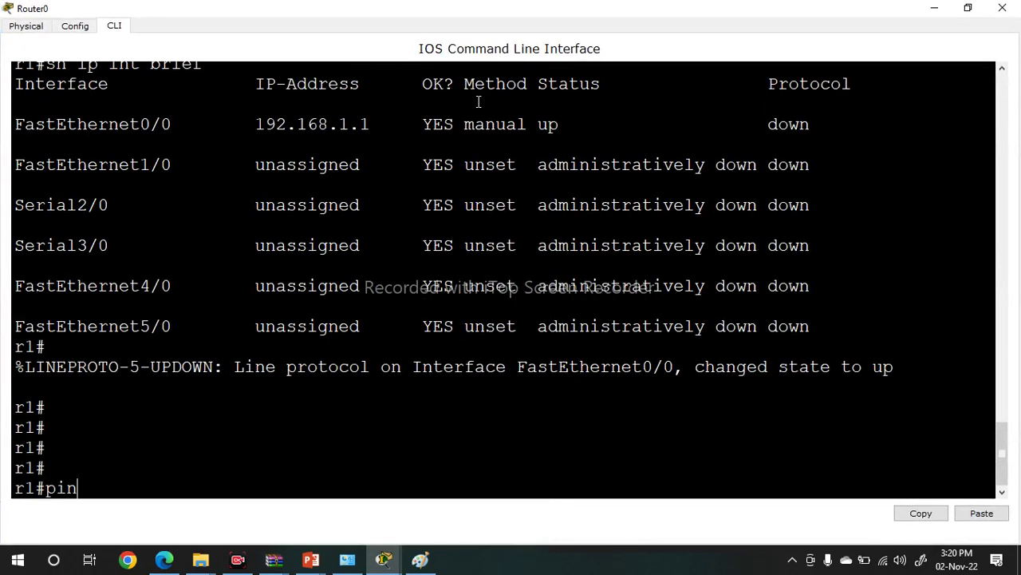
{"action": "type", "text": "g 192.168.1.1"}
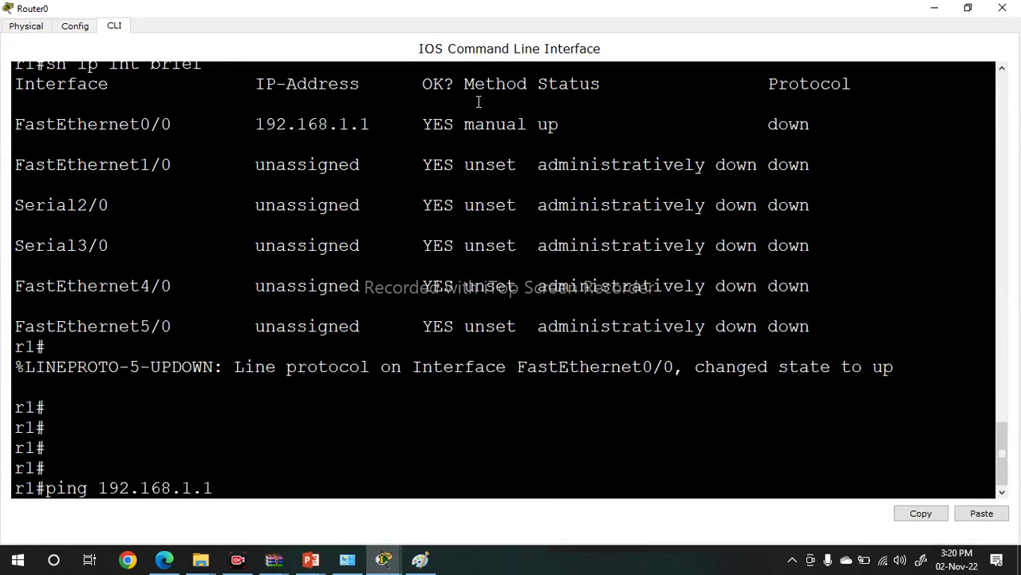
{"action": "key", "text": "Return"}
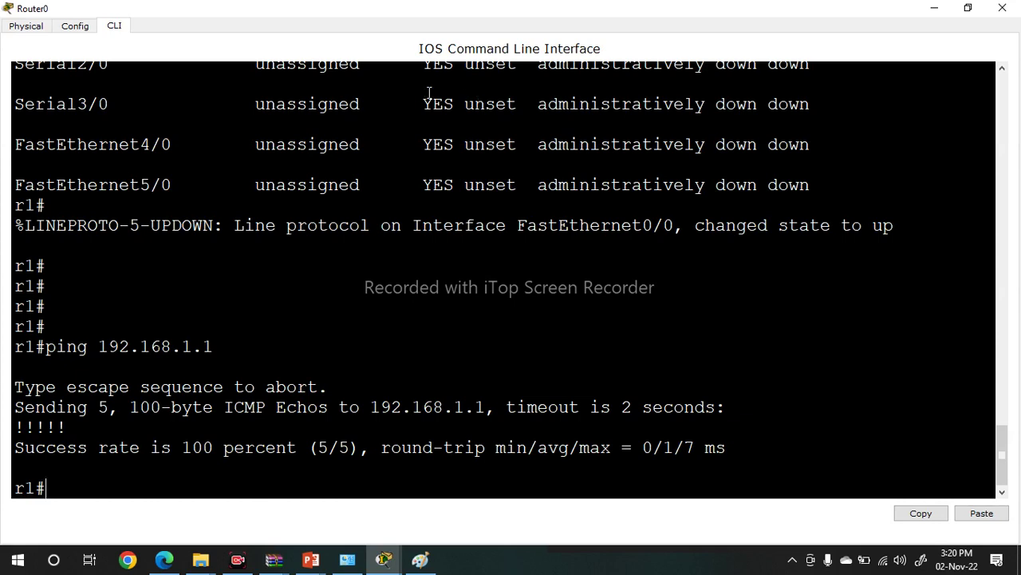
- Examine the ping output on r1: the reply marks, packet count, packet size, ICMP echo type and destination address
{"action": "double_click", "coordinate": [39, 426]}
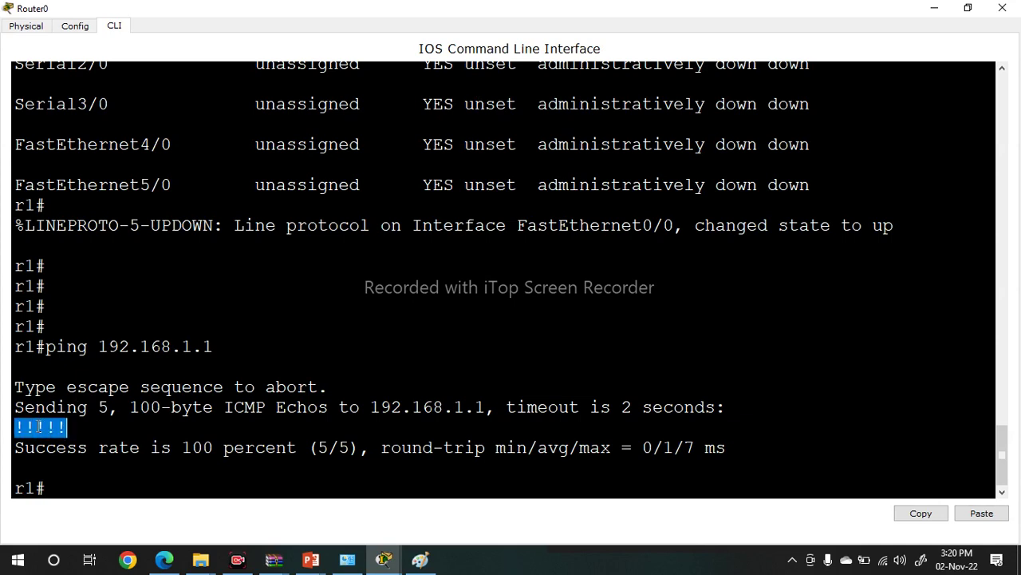
{"action": "double_click", "coordinate": [74, 405]}
{"action": "double_click", "coordinate": [103, 407]}
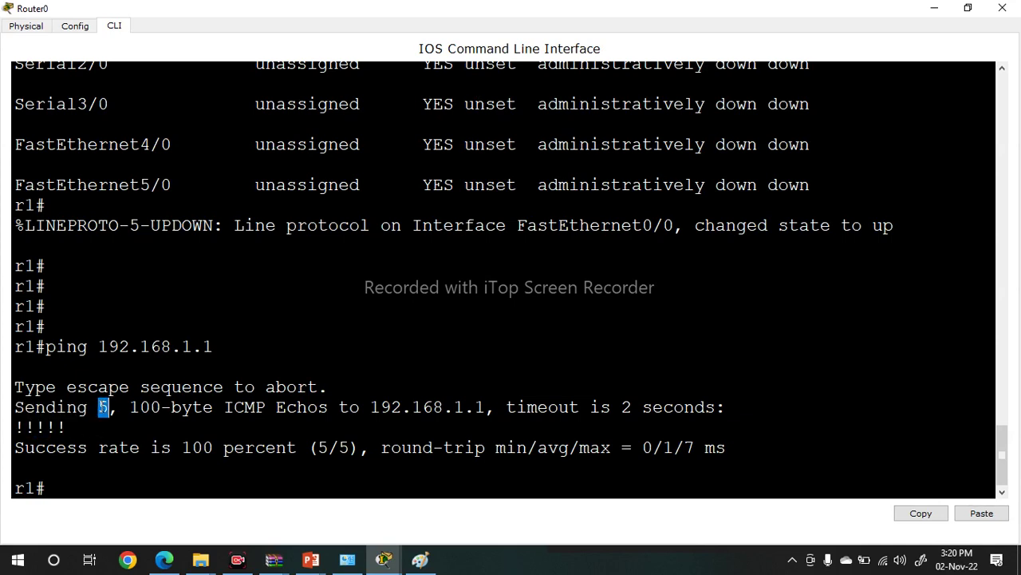
{"action": "double_click", "coordinate": [145, 407]}
{"action": "double_click", "coordinate": [185, 408]}
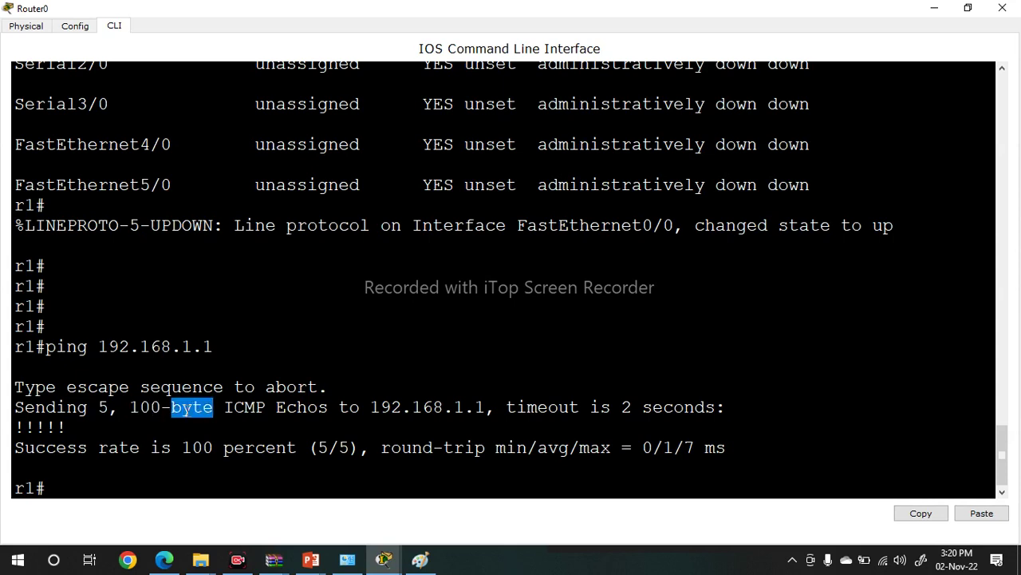
{"action": "double_click", "coordinate": [237, 407]}
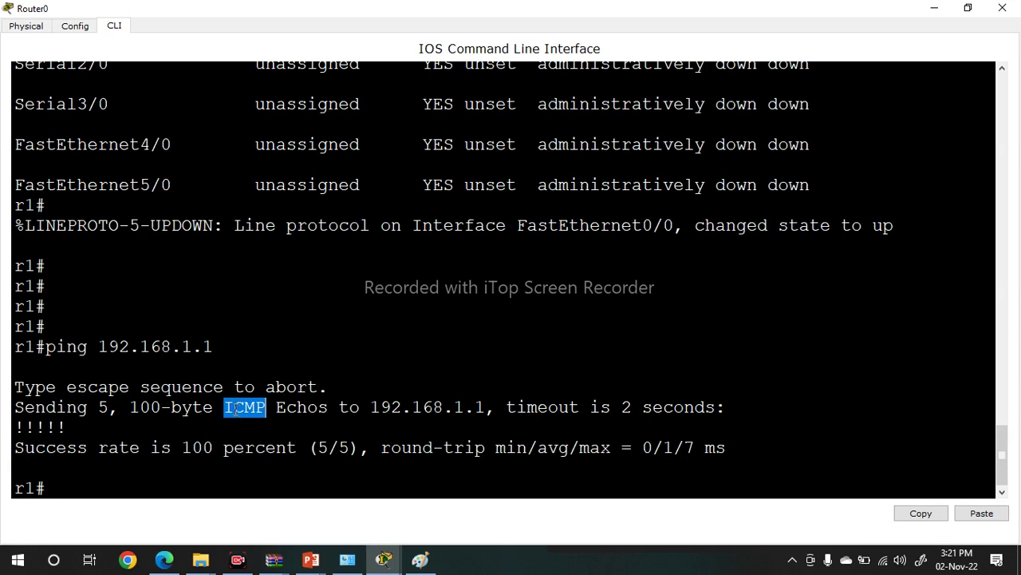
{"action": "double_click", "coordinate": [296, 408]}
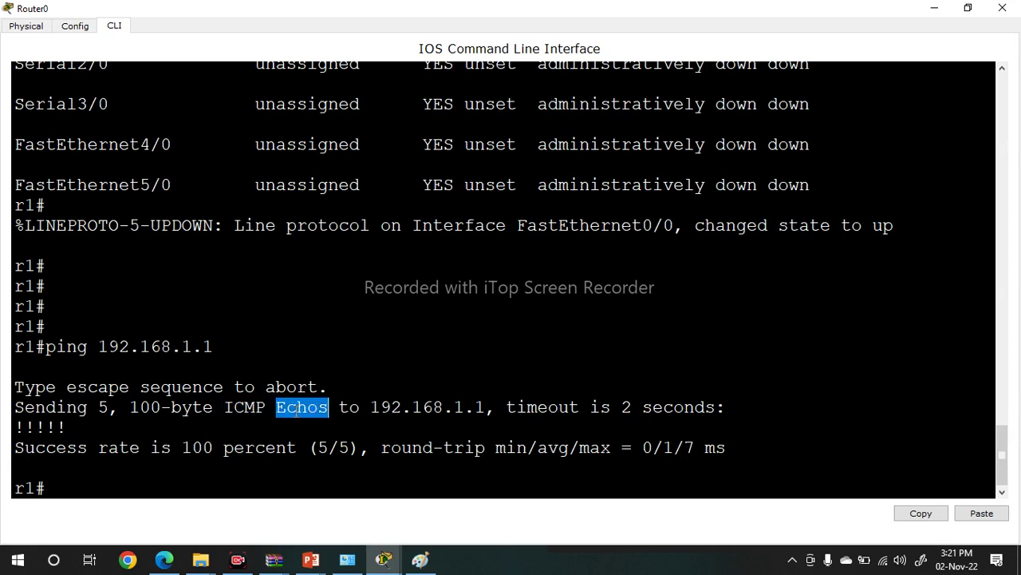
{"action": "double_click", "coordinate": [377, 407]}
{"action": "double_click", "coordinate": [480, 408]}
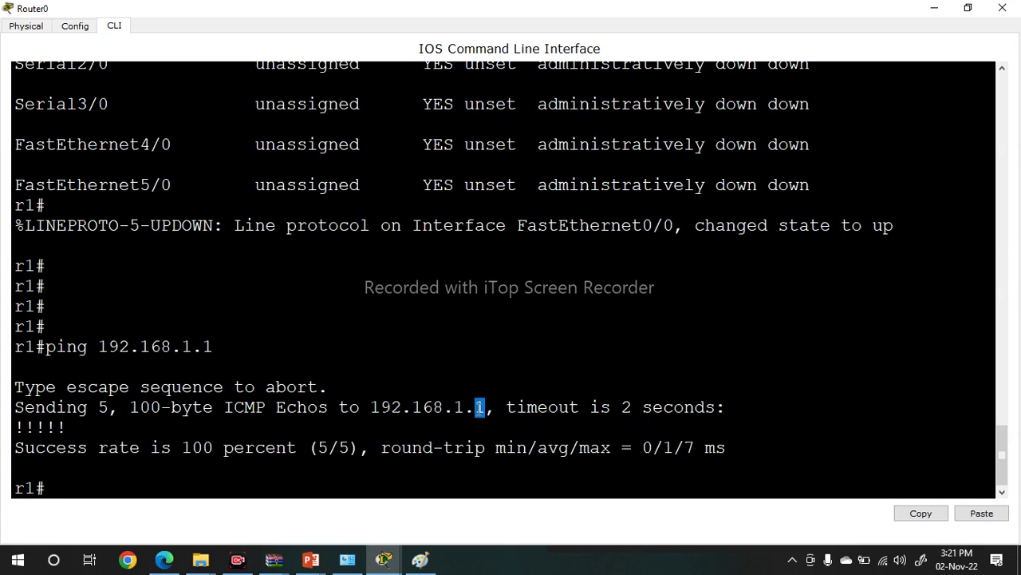
- Examine the timeout, reply marks and packet size in r1's output for the ping to 192.168.1.1
{"action": "double_click", "coordinate": [626, 408]}
{"action": "left_click", "coordinate": [48, 429]}
{"action": "double_click", "coordinate": [49, 429]}
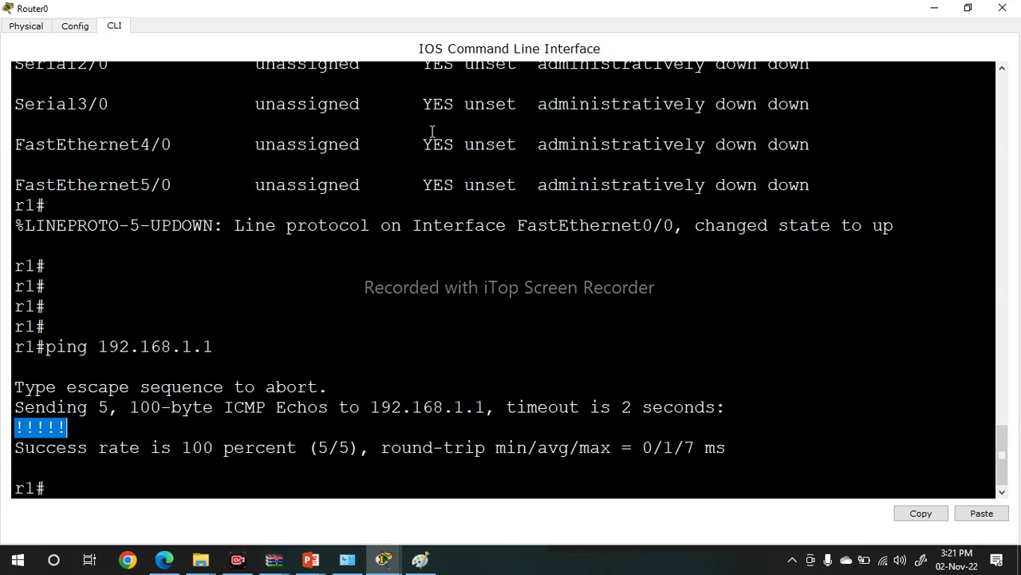
{"action": "double_click", "coordinate": [148, 407]}
{"action": "double_click", "coordinate": [191, 407]}
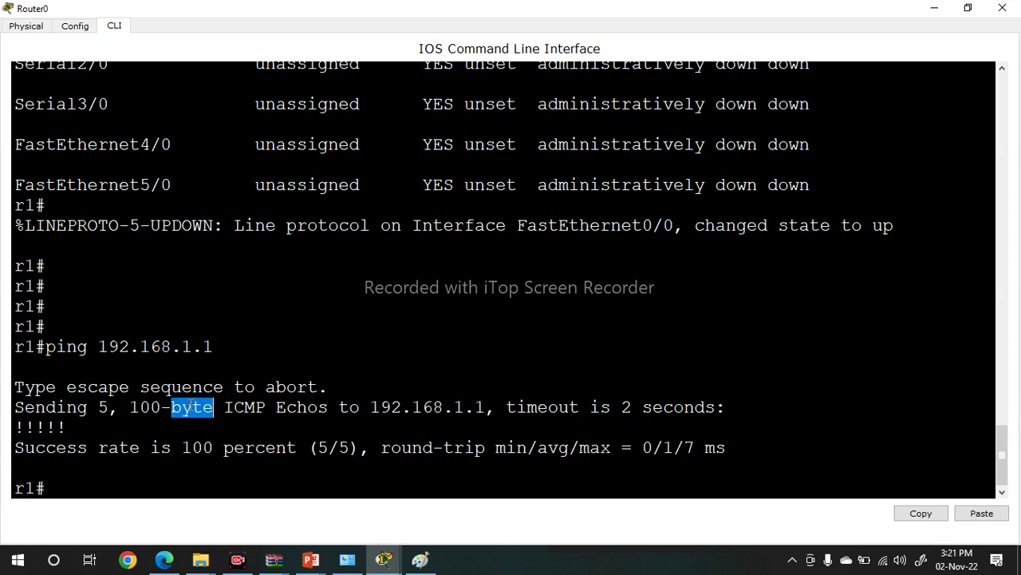
{"action": "double_click", "coordinate": [30, 427]}
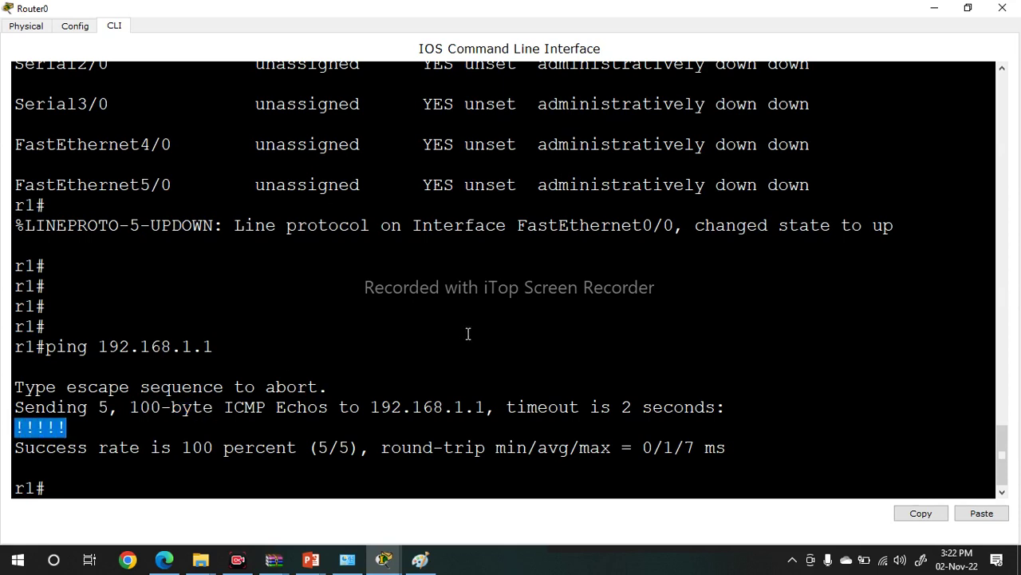
{"action": "double_click", "coordinate": [626, 407]}
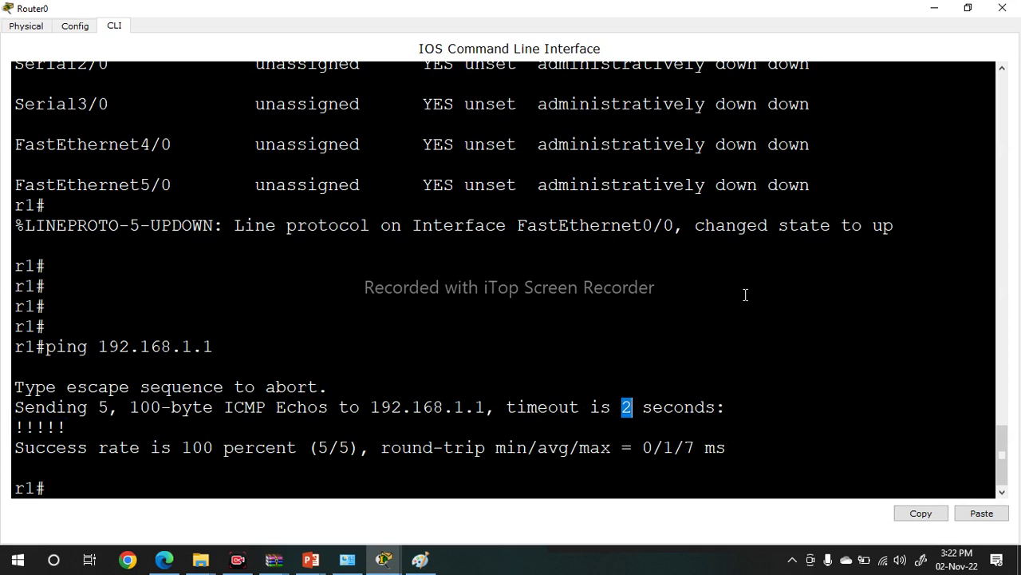
- Ping 192.168.1.2 from r1 to test the connection to the other router
{"action": "key", "text": "Return"}
{"action": "key", "text": "Return"}
{"action": "key", "text": "Return"}
{"action": "key", "text": "Up"}
{"action": "key", "text": "BackSpace"}
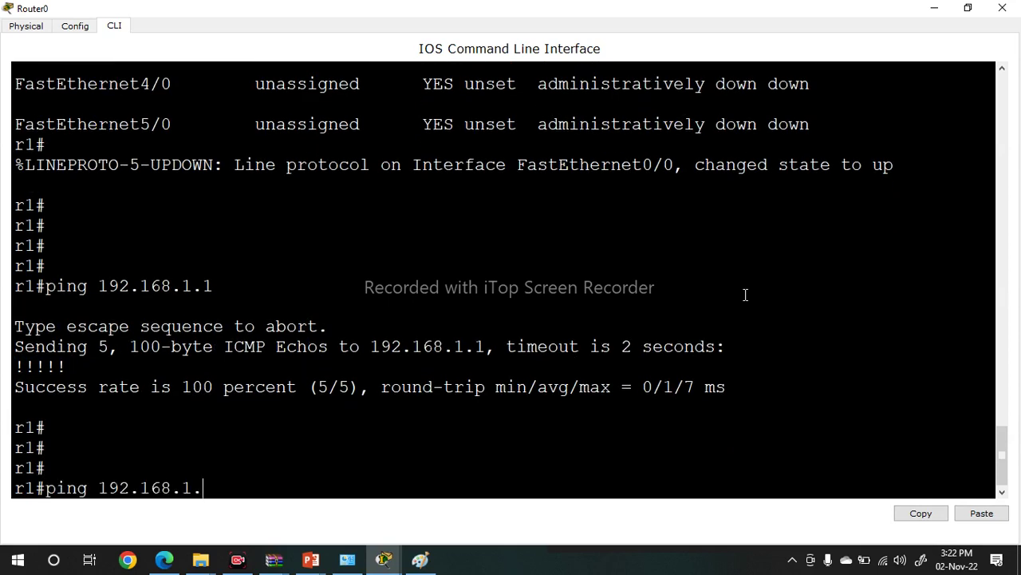
{"action": "type", "text": "2"}
{"action": "key", "text": "Return"}
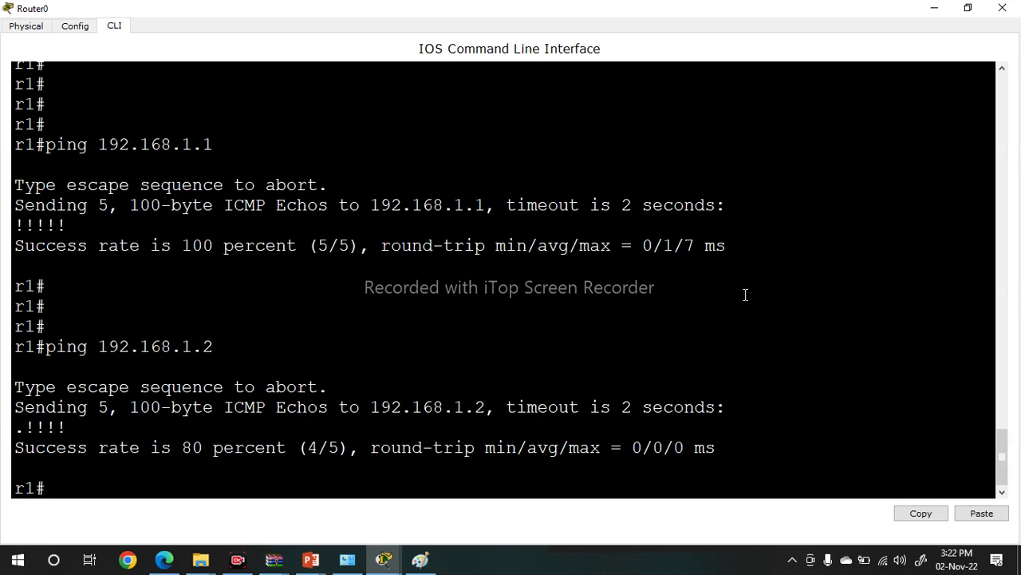
- Repeat the ping from r1 to 192.168.1.2
{"action": "key", "text": "Return"}
{"action": "key", "text": "Return"}
{"action": "key", "text": "Return"}
{"action": "key", "text": "Up"}
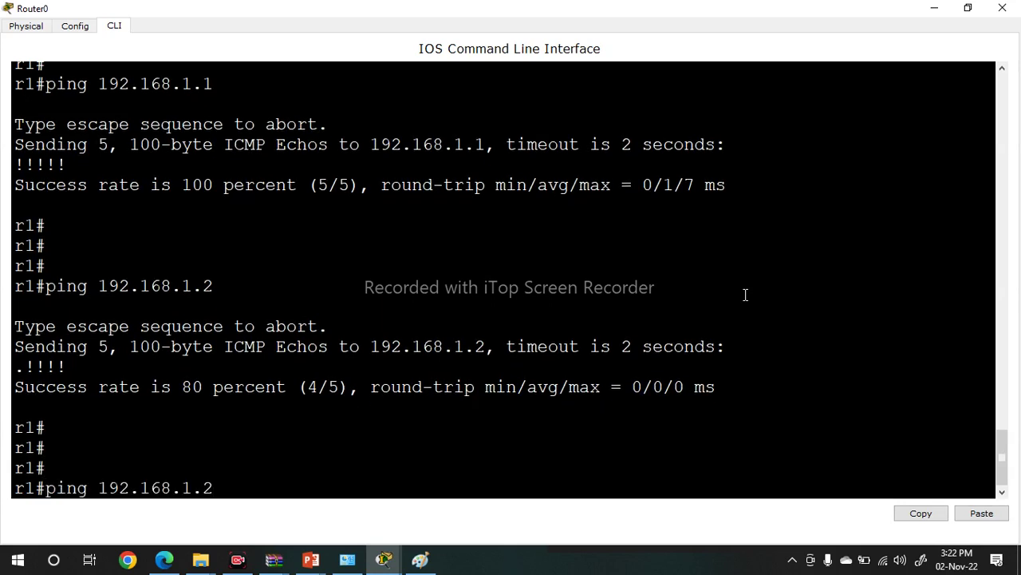
{"action": "key", "text": "Return"}
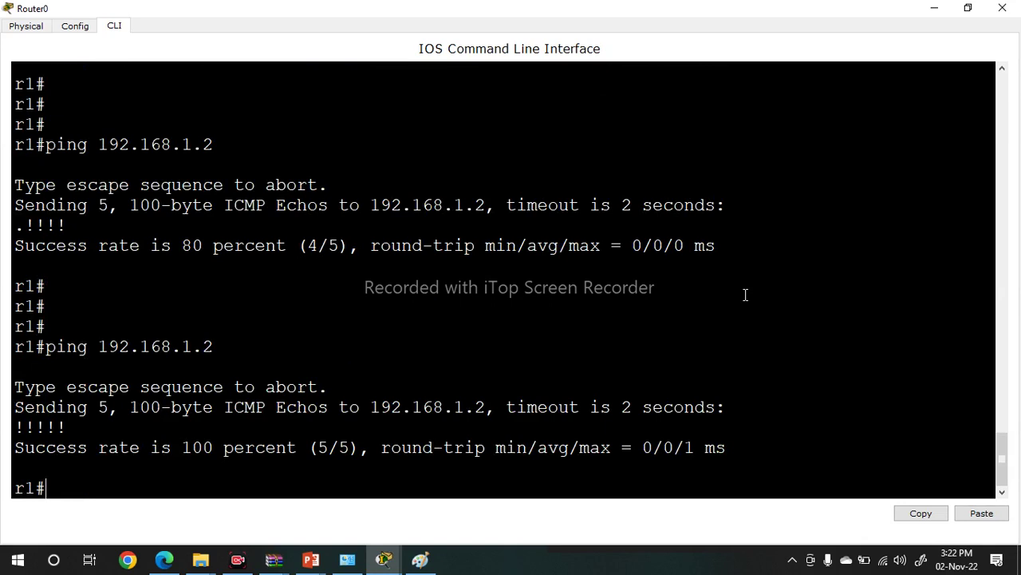
- Ping the unused address 192.168.1.3 from r1, and close Router0's window
{"action": "key", "text": "Return"}
{"action": "key", "text": "Return"}
{"action": "key", "text": "Return"}
{"action": "key", "text": "Up"}
{"action": "key", "text": "BackSpace"}
{"action": "type", "text": "3"}
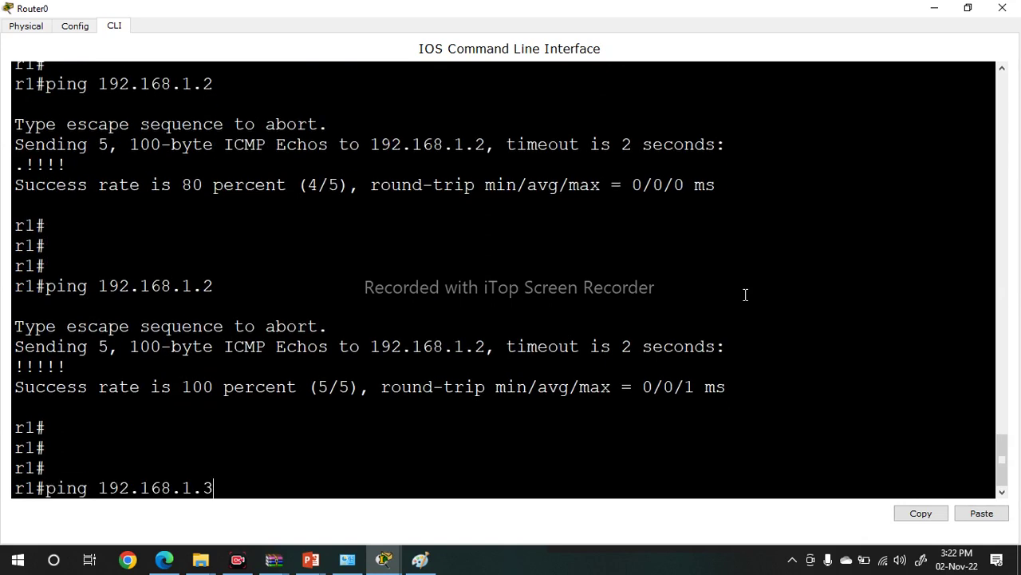
{"action": "key", "text": "Return"}
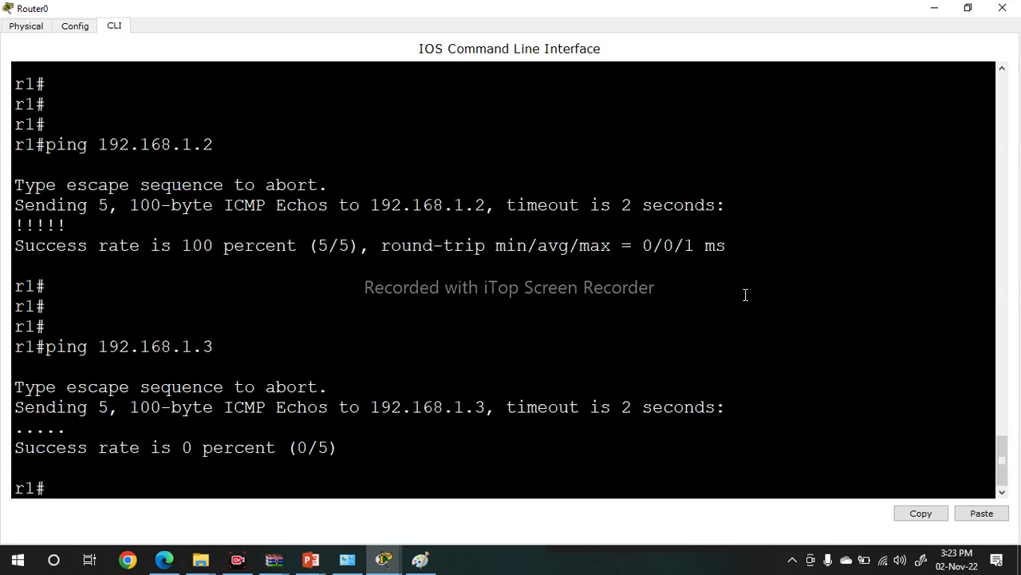
{"action": "left_click", "coordinate": [1002, 8]}
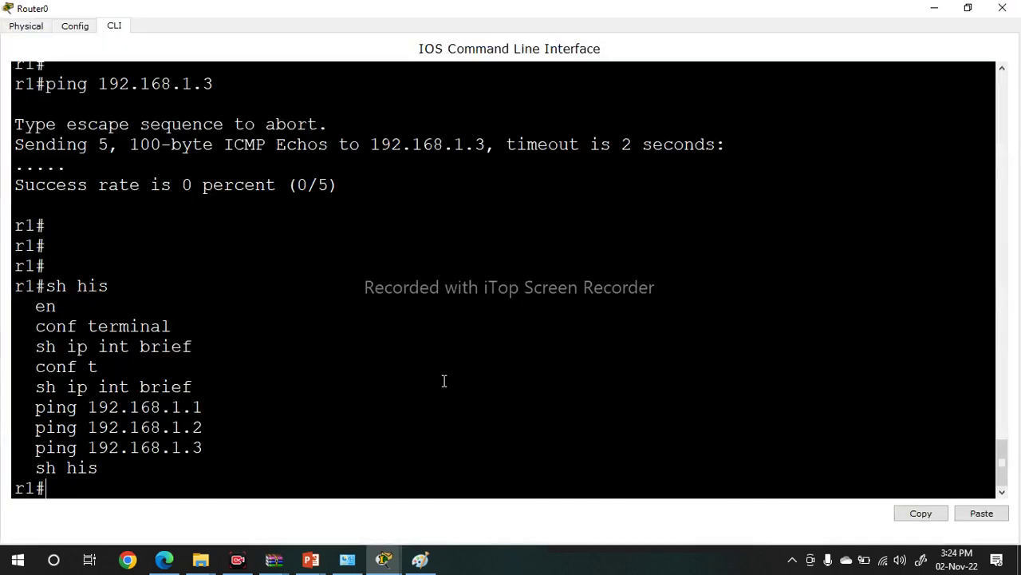
- List r1's interfaces with sh ip int brief and examine the FastEthernet0/0 row
{"action": "key", "text": "Return"}
{"action": "key", "text": "Return"}
{"action": "key", "text": "Return"}
{"action": "key", "text": "Return"}
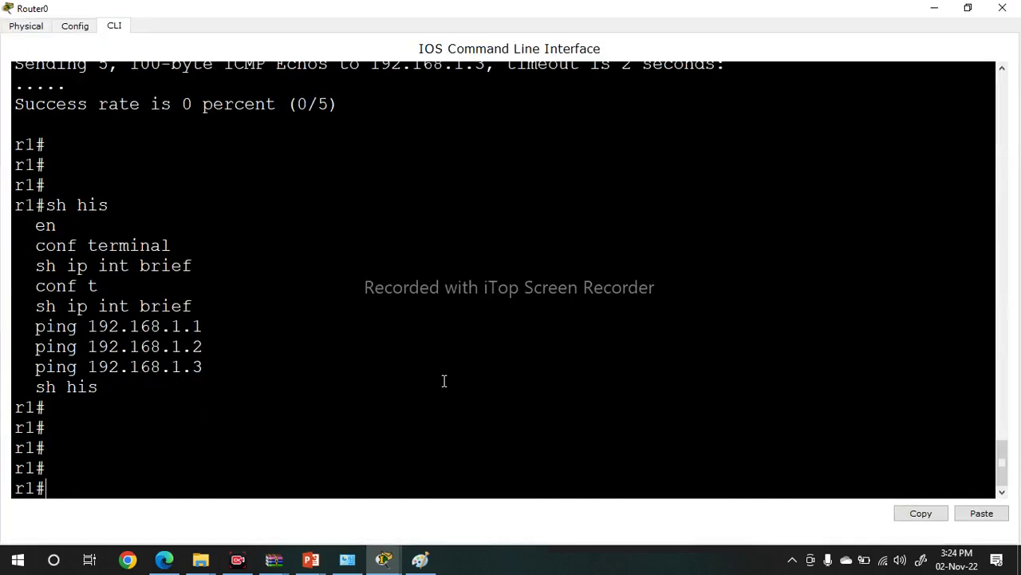
{"action": "key", "text": "Return"}
{"action": "key", "text": "Return"}
{"action": "key", "text": "Return"}
{"action": "key", "text": "Return"}
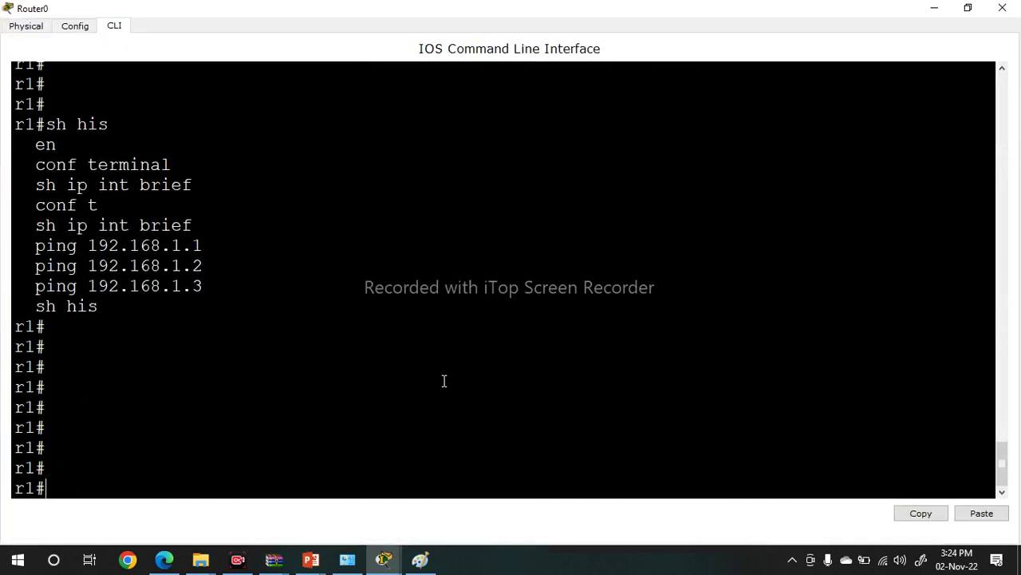
{"action": "key", "text": "Up"}
{"action": "key", "text": "Up"}
{"action": "key", "text": "Up"}
{"action": "key", "text": "Up"}
{"action": "key", "text": "Up"}
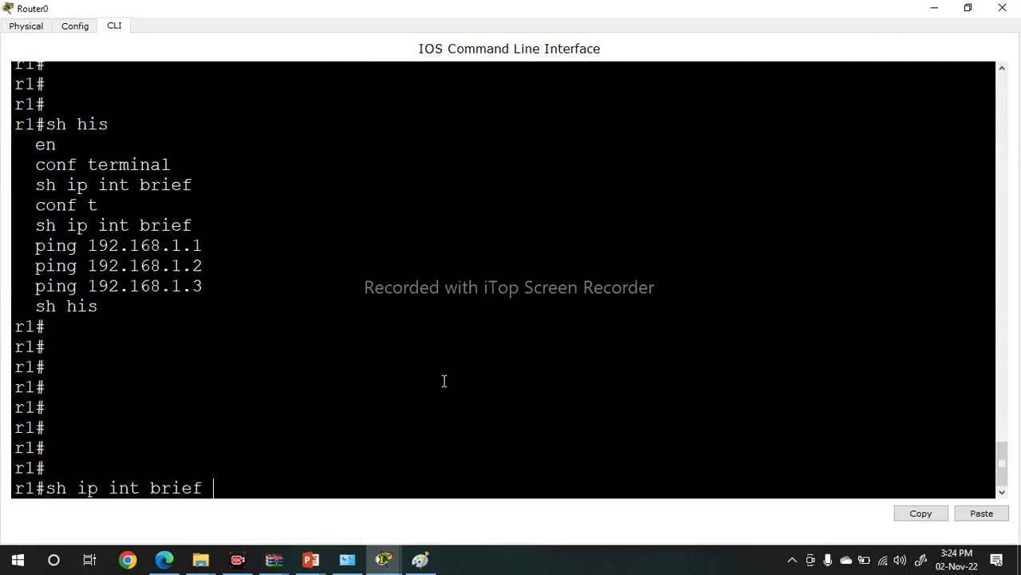
{"action": "key", "text": "Return"}
{"action": "triple_click", "coordinate": [338, 270]}
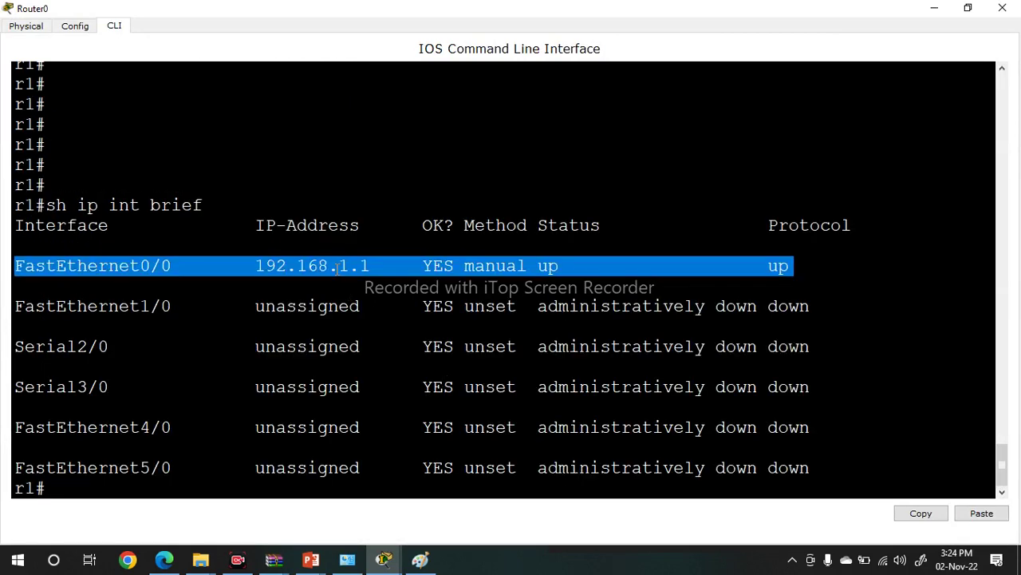
- Enter global configuration mode on r1 with conf terminal
{"action": "key", "text": "Return"}
{"action": "key", "text": "Return"}
{"action": "type", "text": "conf"}
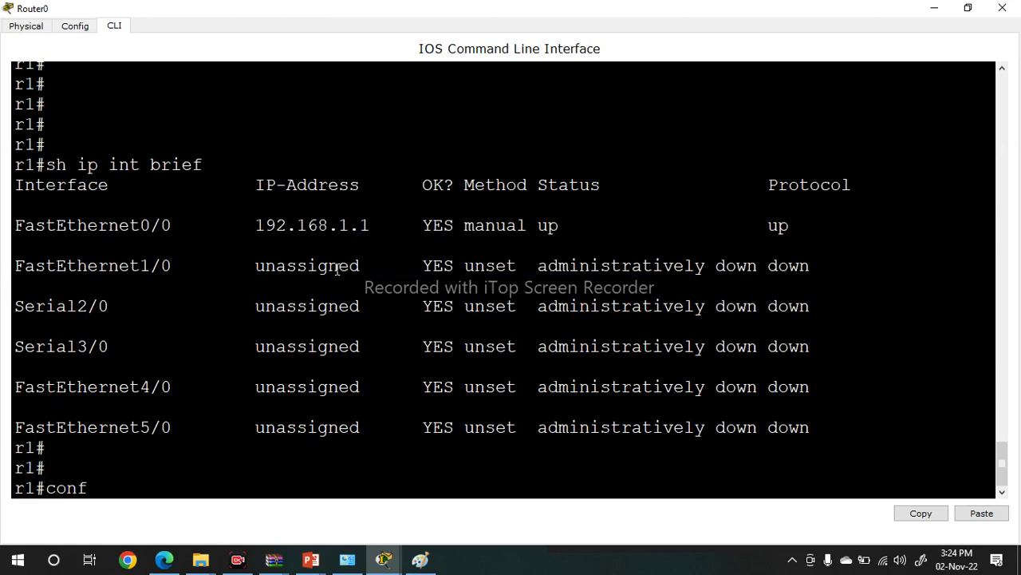
{"action": "type", "text": " t"}
{"action": "key", "text": "Tab"}
{"action": "key", "text": "Return"}
{"action": "key", "text": "Return"}
{"action": "key", "text": "Return"}
- Remove the IP address from r1's f0/0 interface with no ip add
{"action": "type", "text": "int f0"}
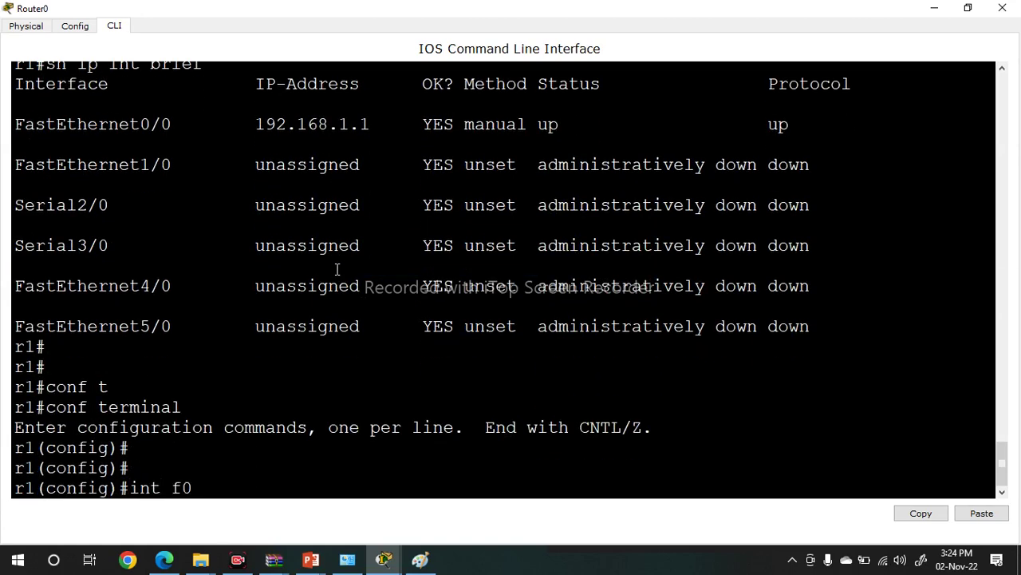
{"action": "type", "text": "/0"}
{"action": "key", "text": "Return"}
{"action": "type", "text": "no ip"}
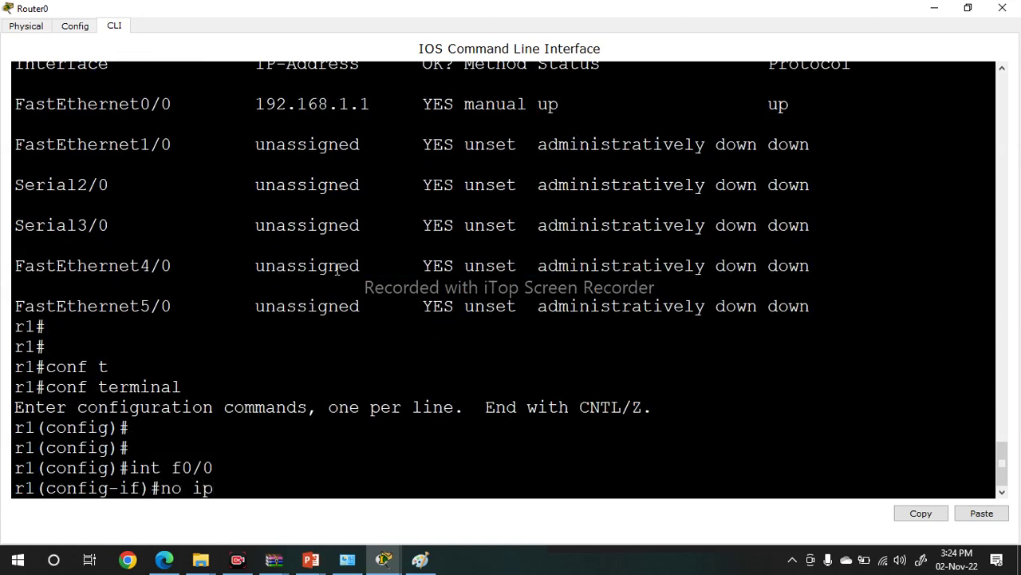
{"action": "type", "text": " add"}
{"action": "key", "text": "Return"}
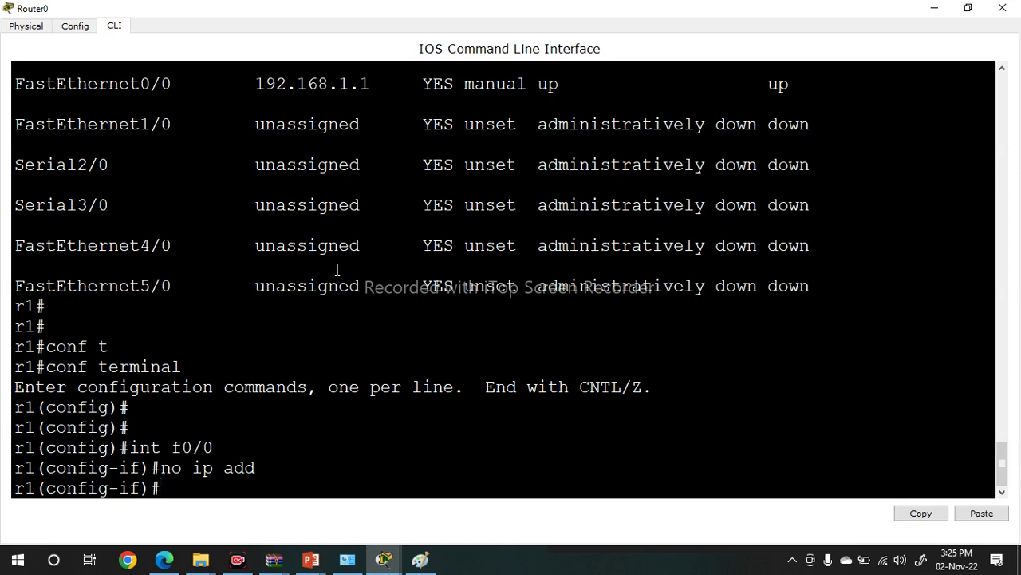
{"action": "key", "text": "Return"}
{"action": "key", "text": "Return"}
{"action": "key", "text": "Return"}
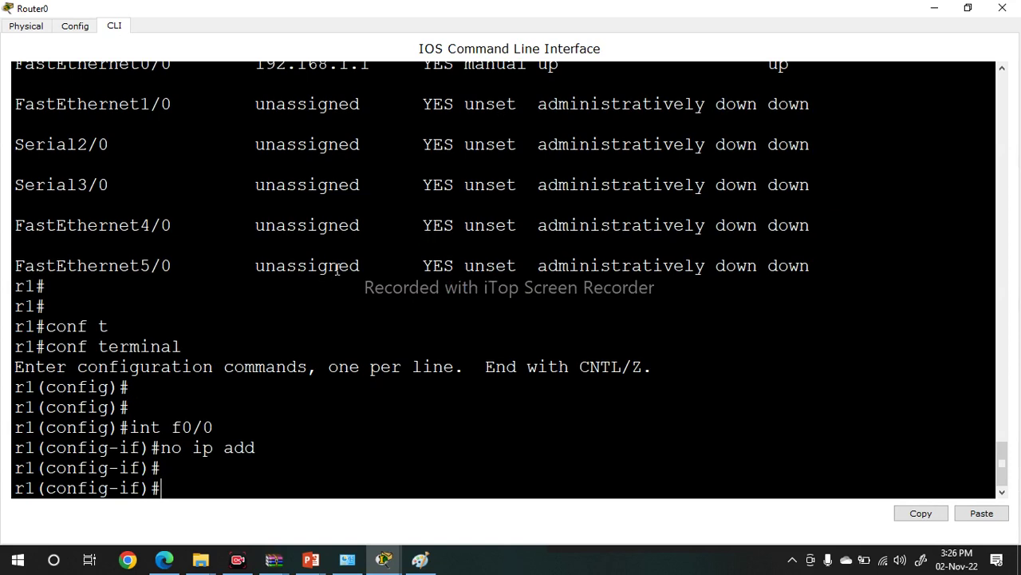
- Leave interface and global configuration on r1 with ex, returning to privileged mode
{"action": "type", "text": "ex"}
{"action": "key", "text": "Return"}
{"action": "key", "text": "Return"}
{"action": "key", "text": "Return"}
{"action": "key", "text": "Return"}
{"action": "type", "text": "ex"}
{"action": "key", "text": "Return"}
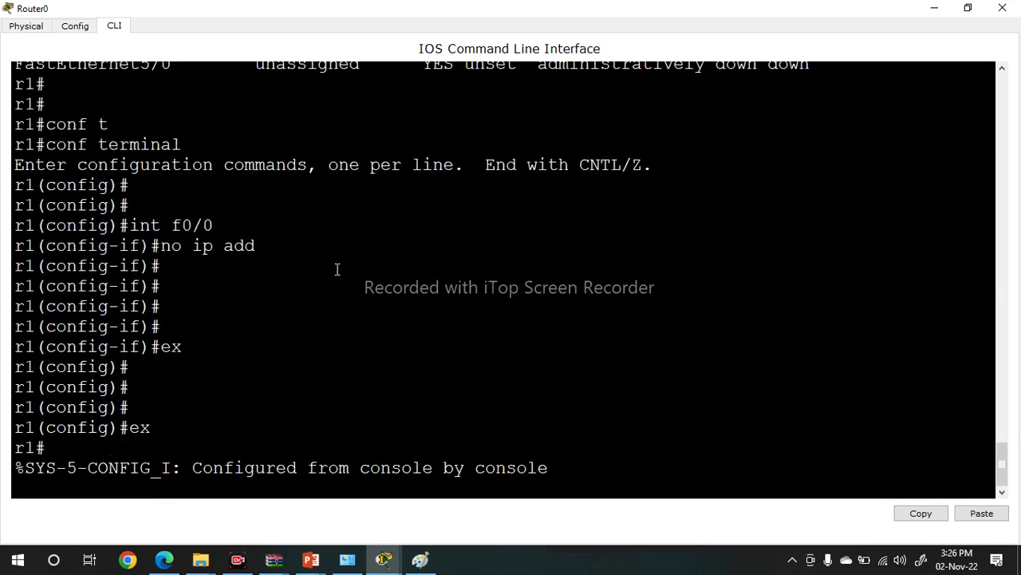
- Check FastEthernet0/0's address in r1's sh ip int brief listing, and close Router0's window
{"action": "key", "text": "Return"}
{"action": "key", "text": "Return"}
{"action": "key", "text": "Return"}
{"action": "type", "text": "sh ip int br"}
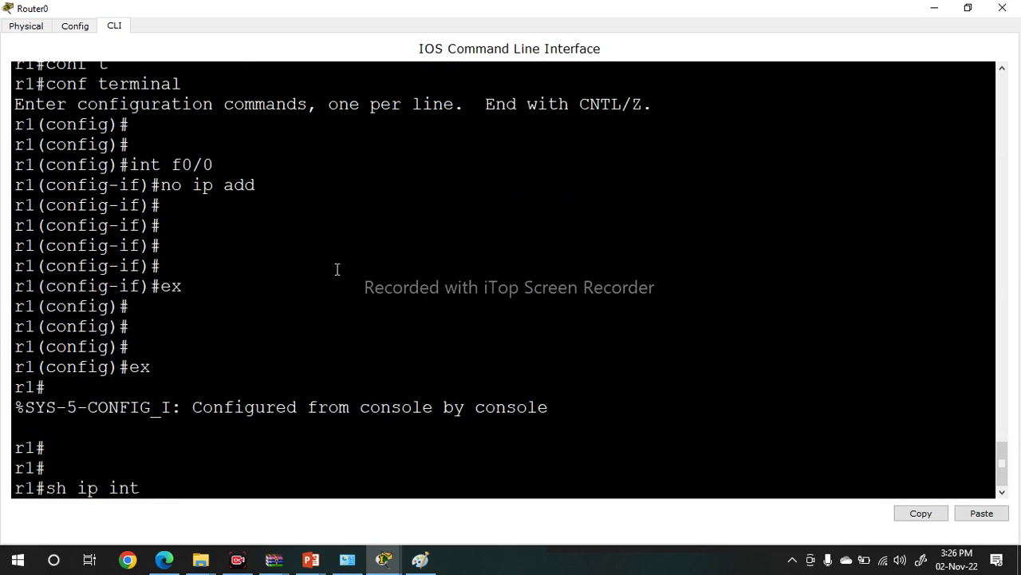
{"action": "key", "text": "Tab"}
{"action": "key", "text": "Return"}
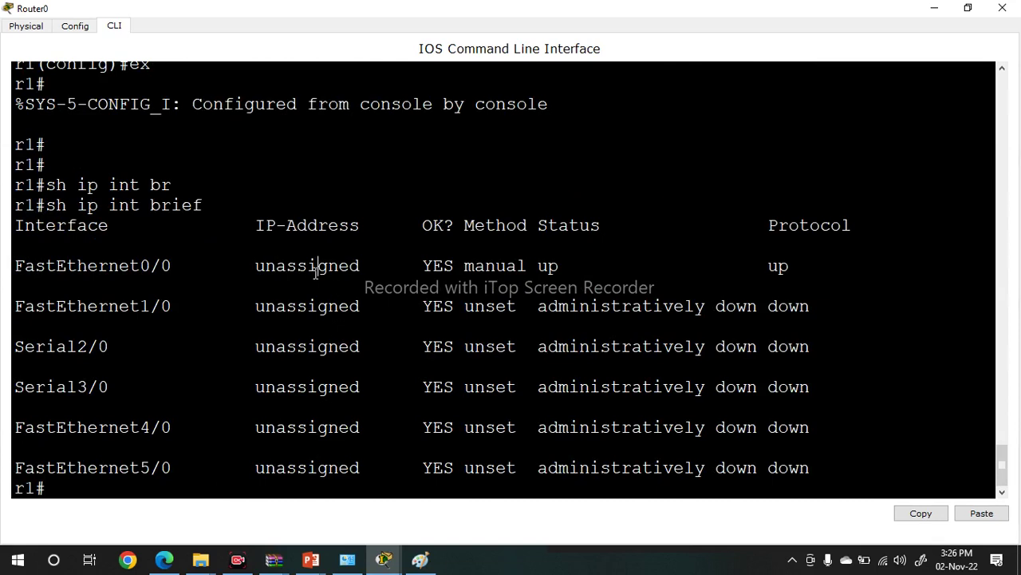
{"action": "double_click", "coordinate": [316, 272]}
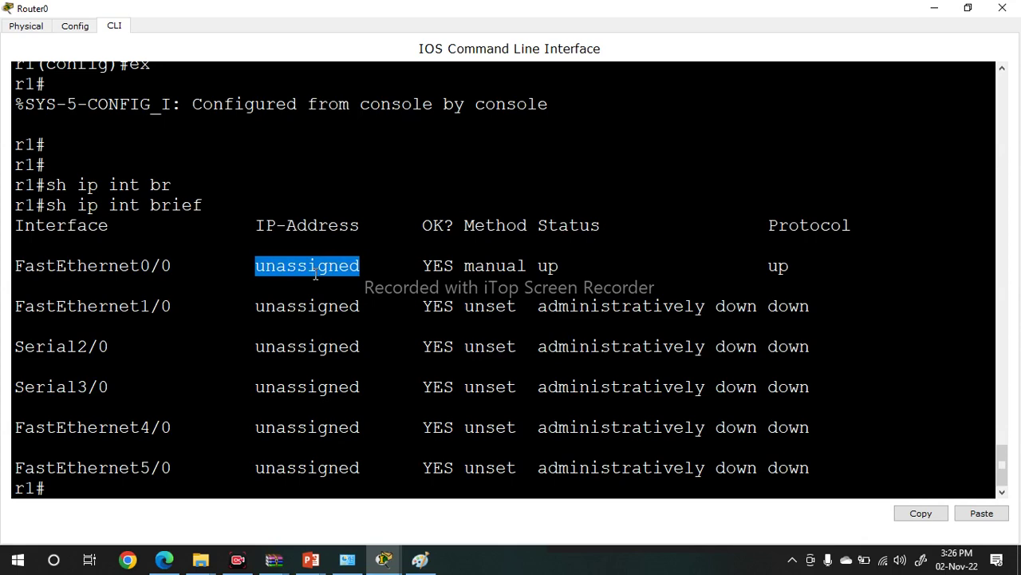
{"action": "left_click", "coordinate": [1002, 7]}
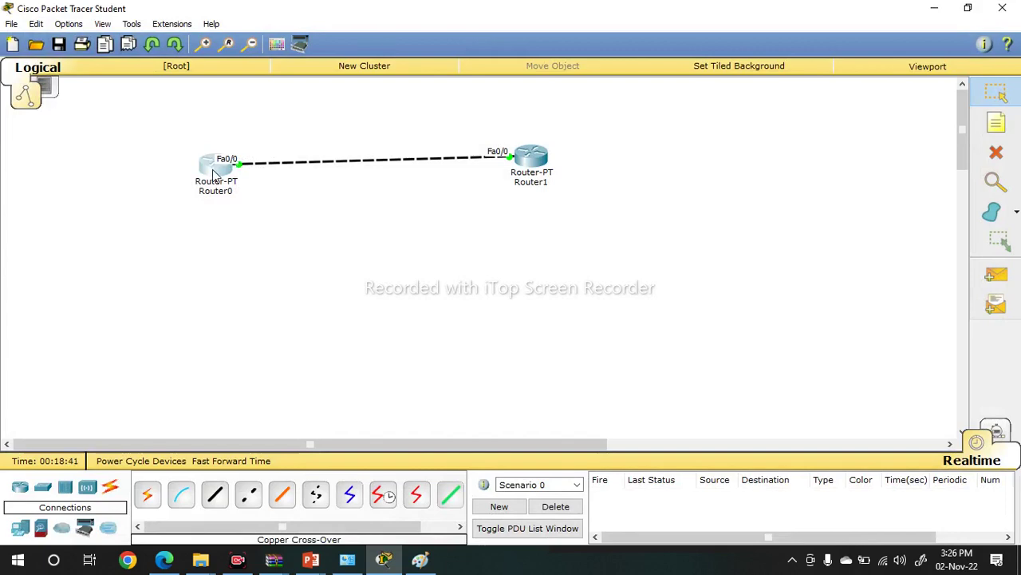
- Reopen Router0's command line from the topology in a maximized window
{"action": "left_click", "coordinate": [214, 170]}
{"action": "double_click", "coordinate": [426, 98]}
{"action": "key", "text": "Return"}
{"action": "key", "text": "Return"}
{"action": "key", "text": "Return"}
{"action": "key", "text": "Return"}
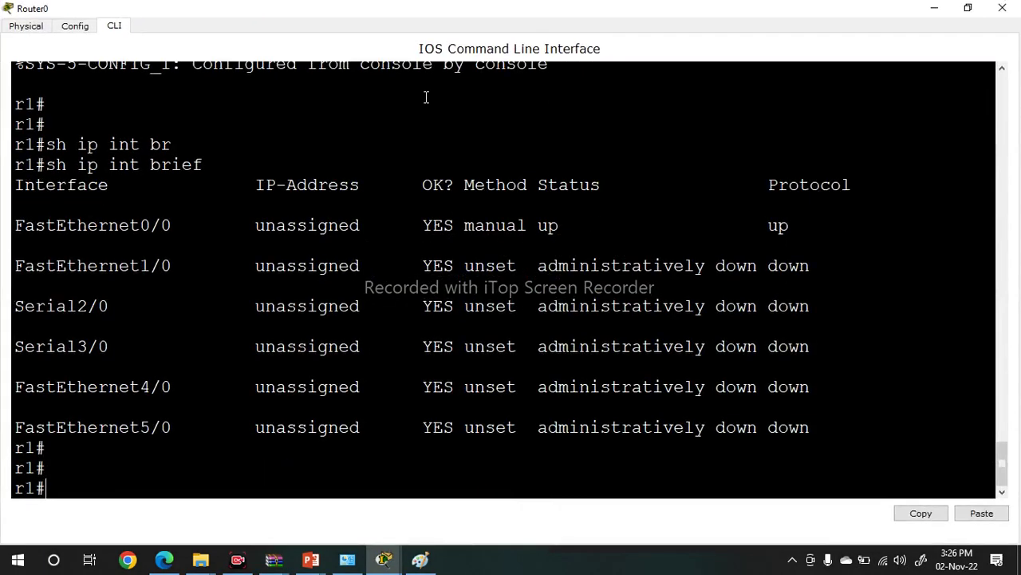
- Put r1 back into global configuration mode with conf terminal
{"action": "type", "text": "cojf t"}
{"action": "key", "text": "Return"}
{"action": "key", "text": "Return"}
{"action": "key", "text": "Return"}
{"action": "type", "text": "conf t"}
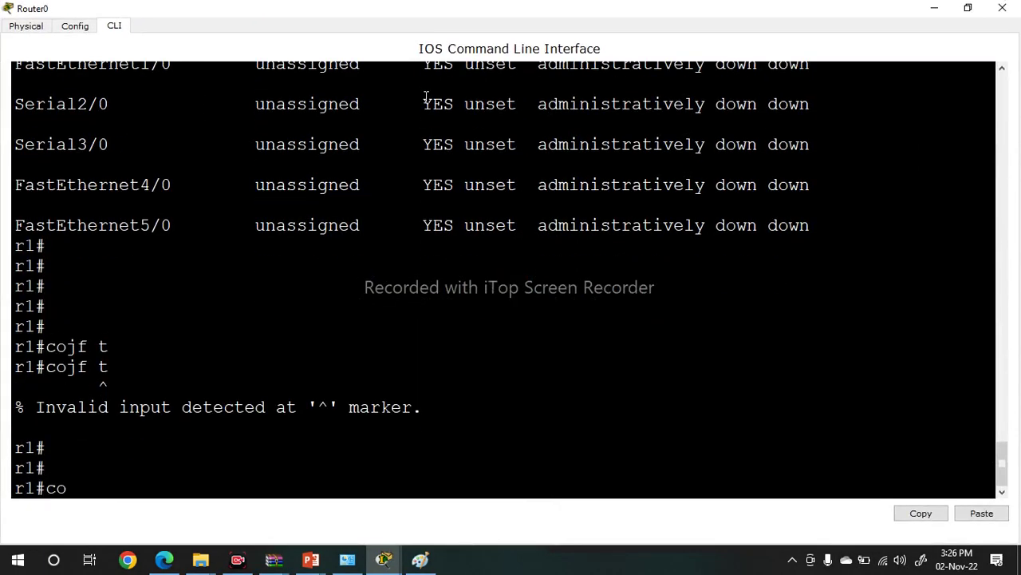
{"action": "key", "text": "Tab"}
{"action": "key", "text": "Return"}
{"action": "key", "text": "Return"}
{"action": "key", "text": "Return"}
{"action": "key", "text": "Return"}
{"action": "type", "text": "no ip add"}
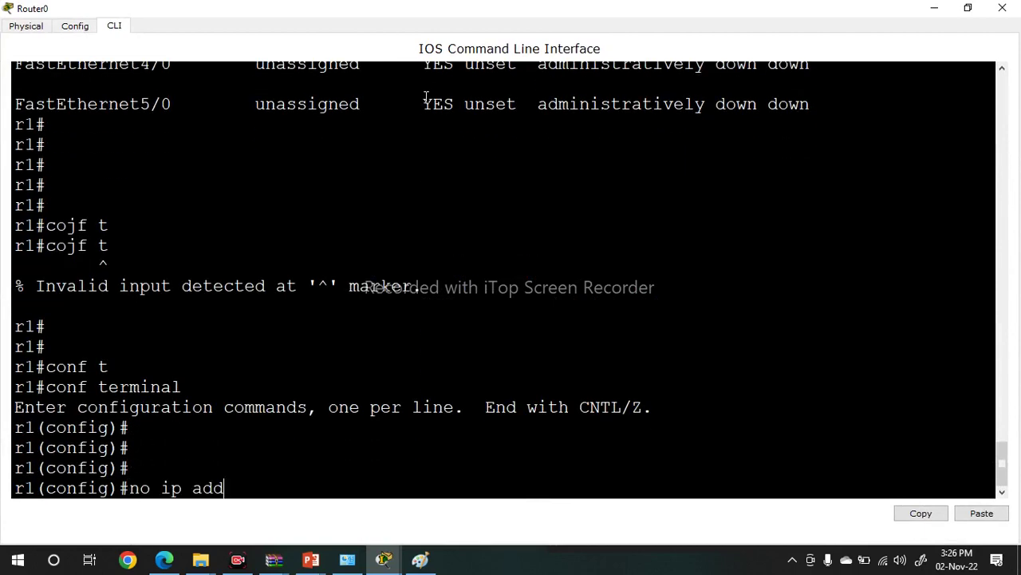
{"action": "key", "text": "BackSpace"}
{"action": "key", "text": "BackSpace"}
{"action": "key", "text": "BackSpace"}
{"action": "key", "text": "BackSpace"}
{"action": "key", "text": "BackSpace"}
{"action": "key", "text": "BackSpace"}
{"action": "key", "text": "BackSpace"}
{"action": "key", "text": "BackSpace"}
{"action": "key", "text": "BackSpace"}
- Disable r1's f0/0 interface with the shutdown command
{"action": "type", "text": "int f0/0"}
{"action": "key", "text": "Return"}
{"action": "type", "text": "sh"}
{"action": "key", "text": "Tab"}
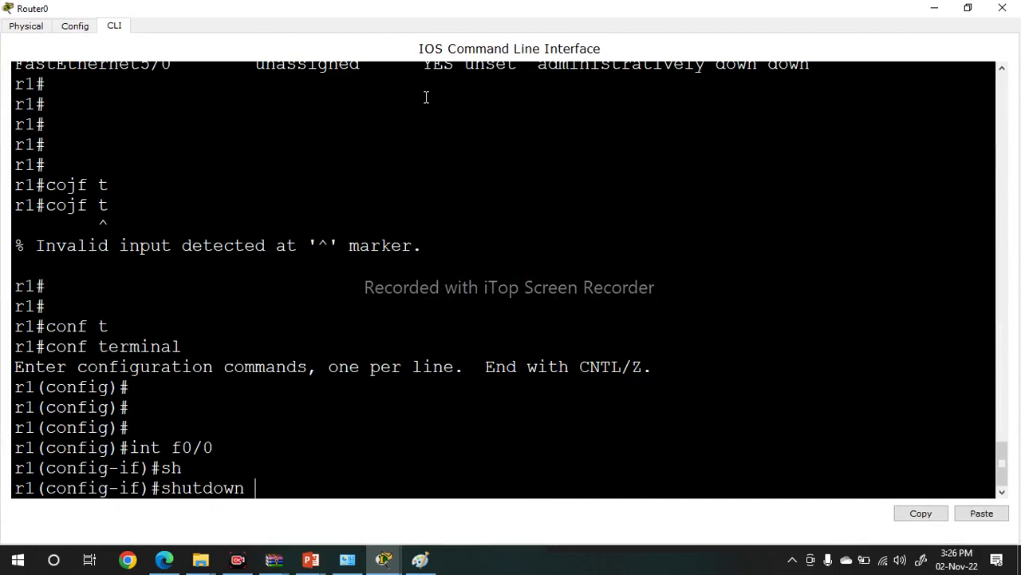
{"action": "key", "text": "Return"}
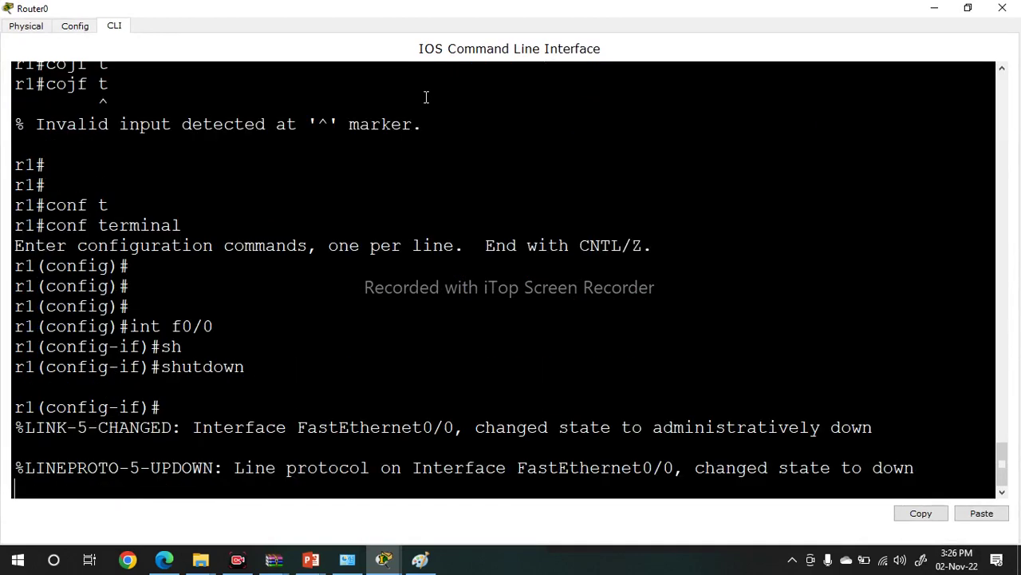
{"action": "key", "text": "Return"}
{"action": "key", "text": "Return"}
{"action": "key", "text": "Return"}
{"action": "key", "text": "Return"}
{"action": "key", "text": "Return"}
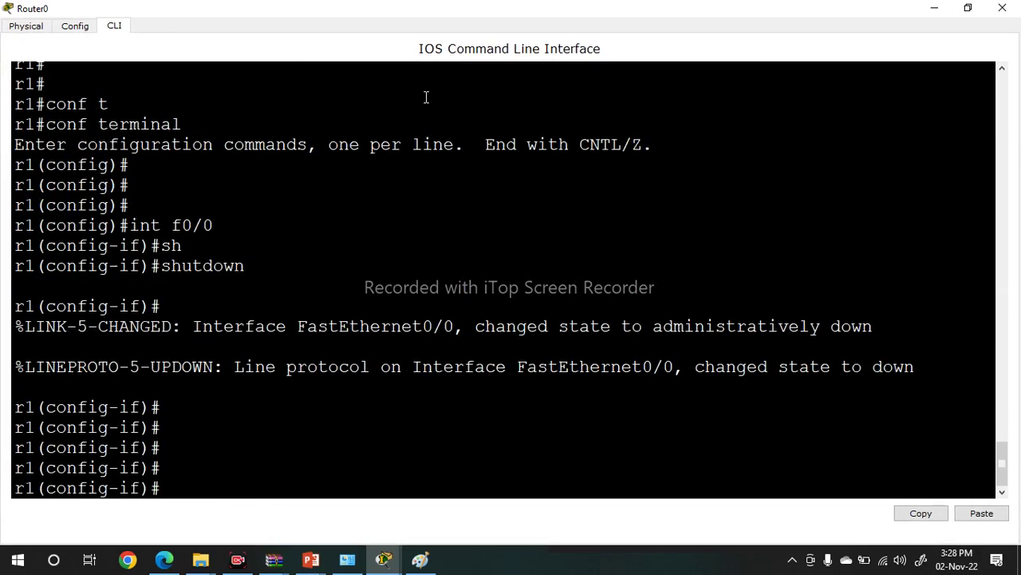
- Exit interface and global configuration on r1 to get back to privileged mode
{"action": "type", "text": "exi"}
{"action": "key", "text": "Return"}
{"action": "key", "text": "Return"}
{"action": "key", "text": "Return"}
{"action": "key", "text": "Return"}
{"action": "type", "text": "ex"}
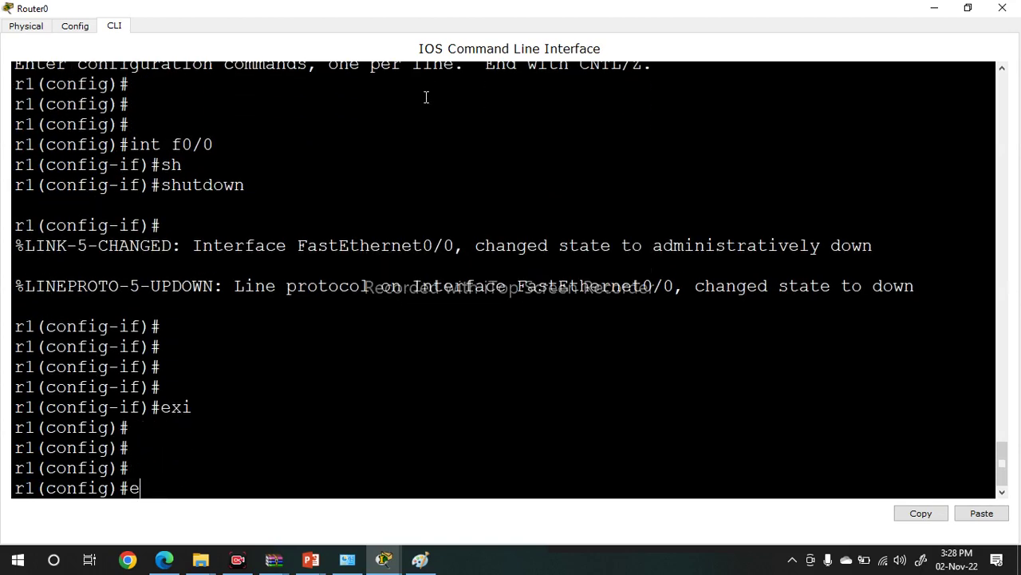
{"action": "key", "text": "Return"}
- List r1's interface addresses and status with sh ip int brief, and close Router0's window
{"action": "key", "text": "Return"}
{"action": "key", "text": "Return"}
{"action": "type", "text": "sh ip in"}
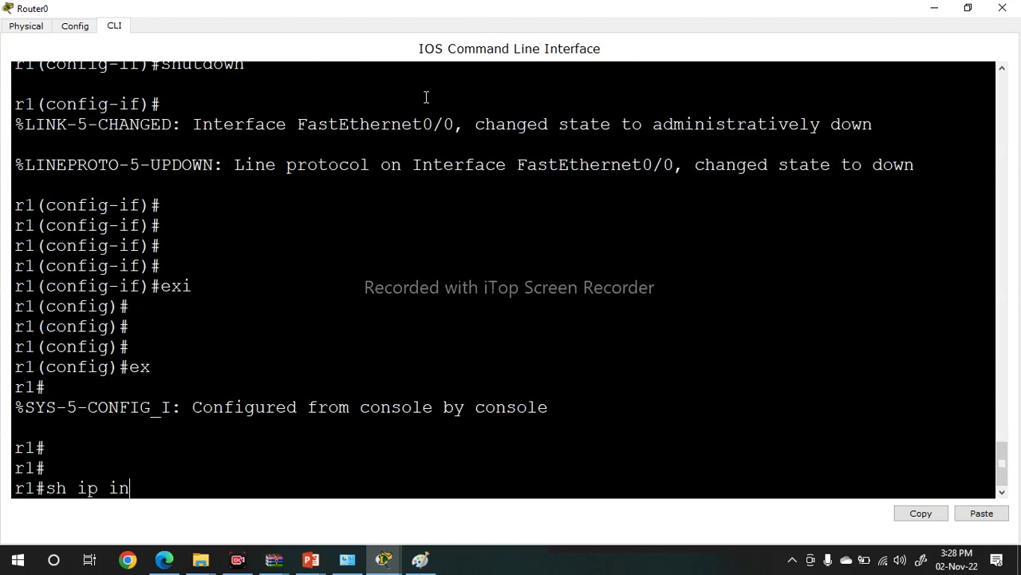
{"action": "type", "text": "t br"}
{"action": "key", "text": "Tab"}
{"action": "key", "text": "Return"}
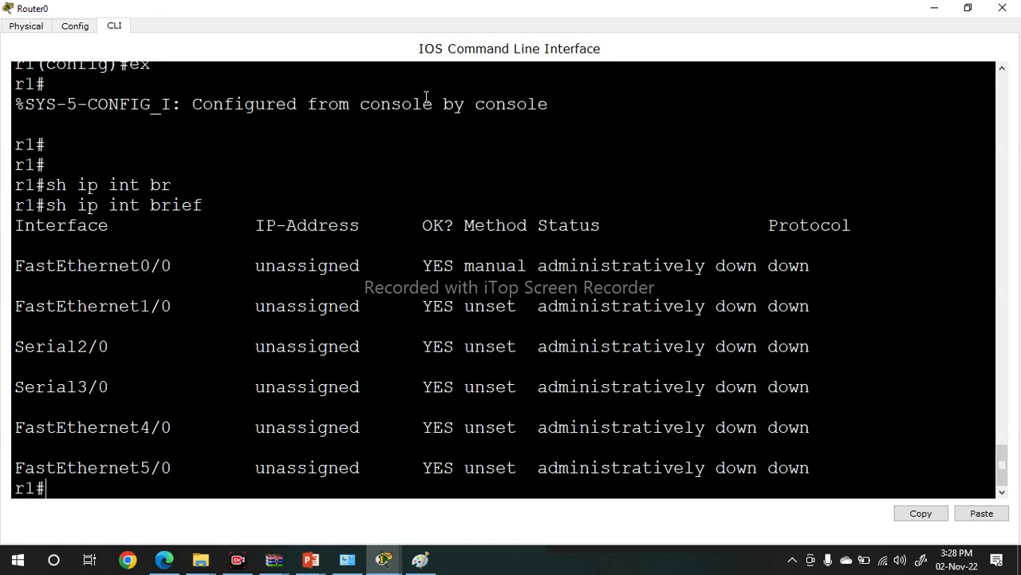
{"action": "left_click", "coordinate": [1002, 8]}
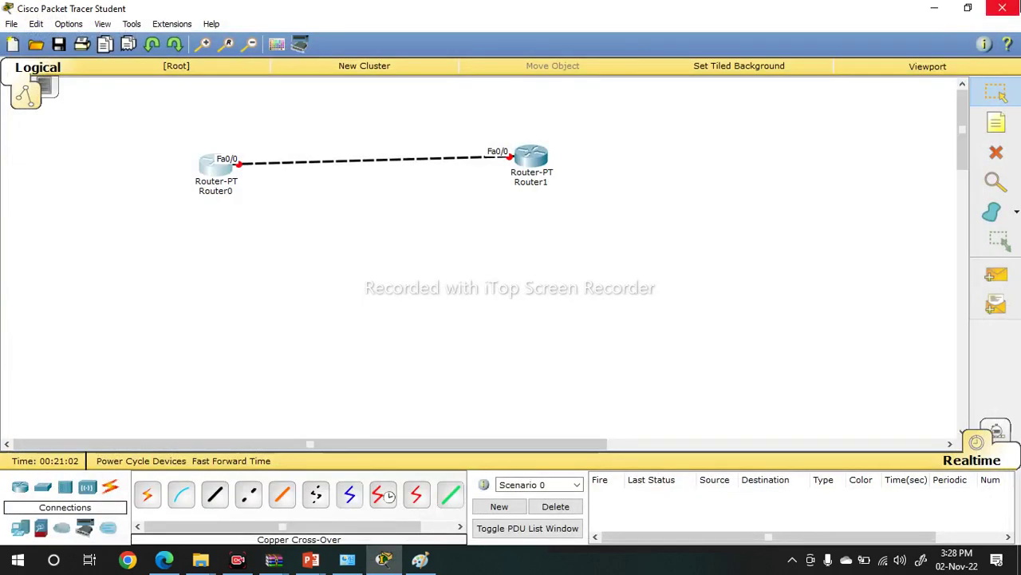
- Open Router1's command line and save r2's running configuration with the wr command
{"action": "left_click", "coordinate": [533, 159]}
{"action": "double_click", "coordinate": [475, 107]}
{"action": "key", "text": "Return"}
{"action": "key", "text": "Return"}
{"action": "key", "text": "Return"}
{"action": "key", "text": "Return"}
{"action": "key", "text": "Return"}
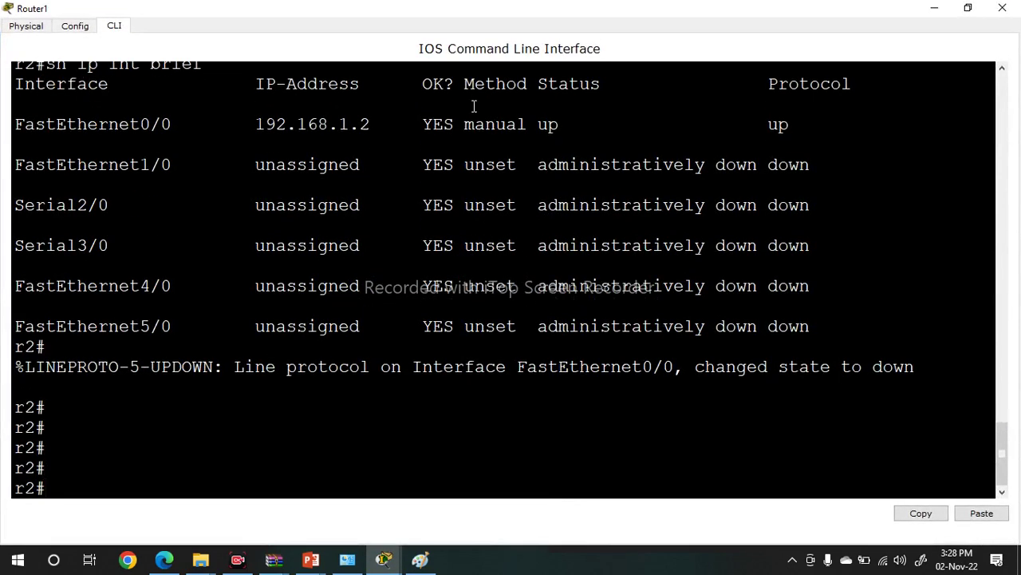
{"action": "type", "text": "wr"}
{"action": "key", "text": "Return"}
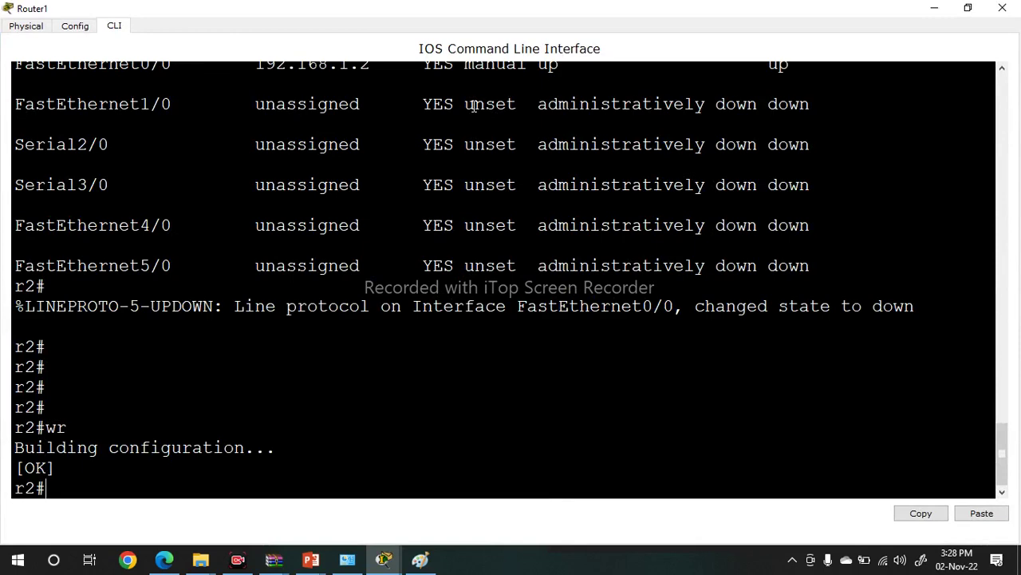
- Open a blank Paint canvas and handwrite DRAM in black, underlined with an arrow
{"action": "key", "text": "super+r"}
{"action": "key", "text": "Return"}
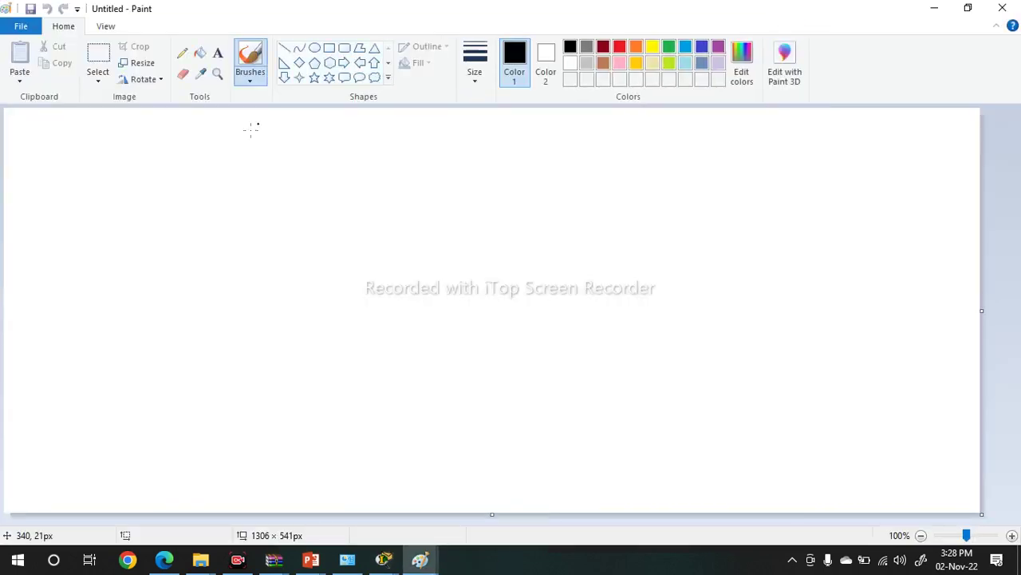
{"action": "mouse_move", "coordinate": [143, 179]}
{"action": "left_mouse_down"}
{"action": "mouse_move", "coordinate": [194, 167]}
{"action": "mouse_move", "coordinate": [162, 214]}
{"action": "left_mouse_up"}
{"action": "left_click_drag", "start_coordinate": [192, 166], "coordinate": [182, 209]}
{"action": "left_click_drag", "start_coordinate": [228, 164], "coordinate": [220, 214]}
{"action": "mouse_move", "coordinate": [219, 189]}
{"action": "left_mouse_down"}
{"action": "mouse_move", "coordinate": [303, 192]}
{"action": "mouse_move", "coordinate": [355, 146]}
{"action": "mouse_move", "coordinate": [363, 182]}
{"action": "left_mouse_up"}
{"action": "left_click_drag", "start_coordinate": [274, 178], "coordinate": [322, 171]}
{"action": "left_click_drag", "start_coordinate": [166, 223], "coordinate": [448, 194]}
{"action": "mouse_move", "coordinate": [313, 193]}
{"action": "left_mouse_down"}
{"action": "mouse_move", "coordinate": [376, 147]}
{"action": "mouse_move", "coordinate": [368, 193]}
{"action": "mouse_move", "coordinate": [736, 188]}
{"action": "left_mouse_up"}
- Handwrite WR in red above the line leading away from DRAM
{"action": "left_click", "coordinate": [618, 47]}
{"action": "left_click_drag", "start_coordinate": [472, 138], "coordinate": [526, 145]}
{"action": "mouse_move", "coordinate": [554, 128]}
{"action": "left_mouse_down"}
{"action": "mouse_move", "coordinate": [541, 170]}
{"action": "mouse_move", "coordinate": [615, 162]}
{"action": "left_mouse_up"}
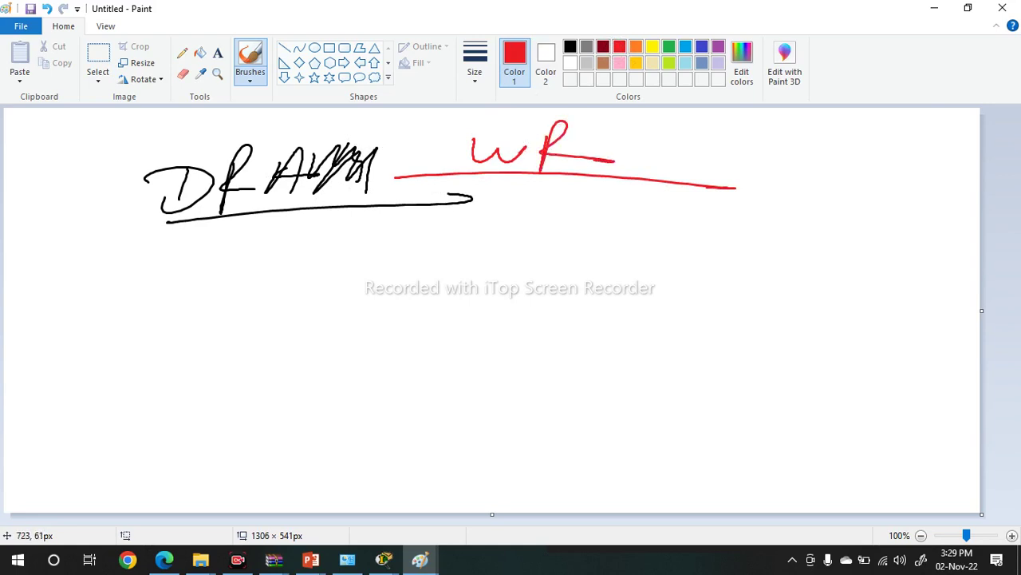
- Draw a red arc from DRAM to a circled, handwritten NVRAM, and add a circled P below it
{"action": "mouse_move", "coordinate": [253, 172]}
{"action": "left_mouse_down"}
{"action": "mouse_move", "coordinate": [549, 120]}
{"action": "mouse_move", "coordinate": [706, 182]}
{"action": "mouse_move", "coordinate": [713, 197]}
{"action": "mouse_move", "coordinate": [767, 182]}
{"action": "left_mouse_up"}
{"action": "mouse_move", "coordinate": [796, 178]}
{"action": "left_mouse_down"}
{"action": "mouse_move", "coordinate": [783, 205]}
{"action": "mouse_move", "coordinate": [820, 167]}
{"action": "left_mouse_up"}
{"action": "mouse_move", "coordinate": [847, 159]}
{"action": "left_mouse_down"}
{"action": "mouse_move", "coordinate": [815, 205]}
{"action": "mouse_move", "coordinate": [864, 150]}
{"action": "left_mouse_up"}
{"action": "left_click_drag", "start_coordinate": [857, 190], "coordinate": [886, 165]}
{"action": "left_click_drag", "start_coordinate": [886, 181], "coordinate": [915, 171]}
{"action": "left_click_drag", "start_coordinate": [915, 182], "coordinate": [760, 233]}
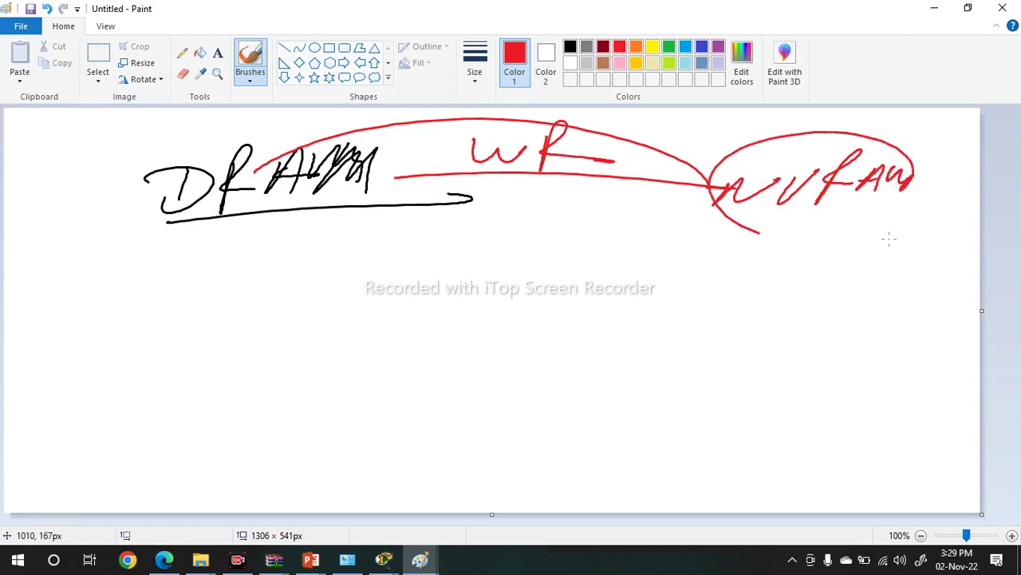
{"action": "left_click_drag", "start_coordinate": [889, 238], "coordinate": [749, 161]}
{"action": "left_click_drag", "start_coordinate": [760, 317], "coordinate": [768, 293]}
{"action": "left_click_drag", "start_coordinate": [790, 253], "coordinate": [709, 202]}
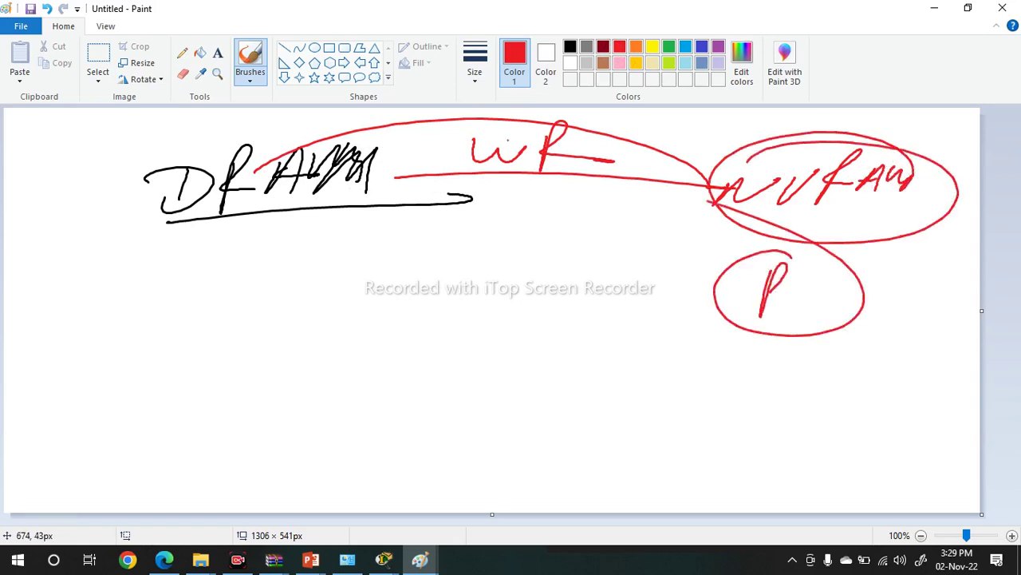
- Return to Router1's command line and restart r2 with the reload command, confirming the restart
{"action": "left_click", "coordinate": [934, 7]}
{"action": "key", "text": "Return"}
{"action": "key", "text": "Return"}
{"action": "key", "text": "Return"}
{"action": "key", "text": "Return"}
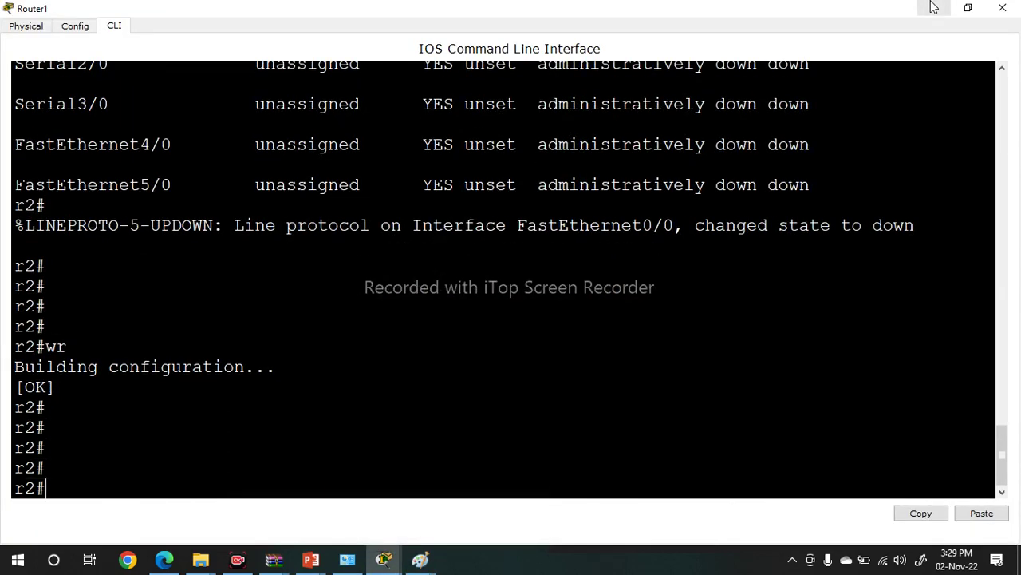
{"action": "type", "text": "relo"}
{"action": "key", "text": "Tab"}
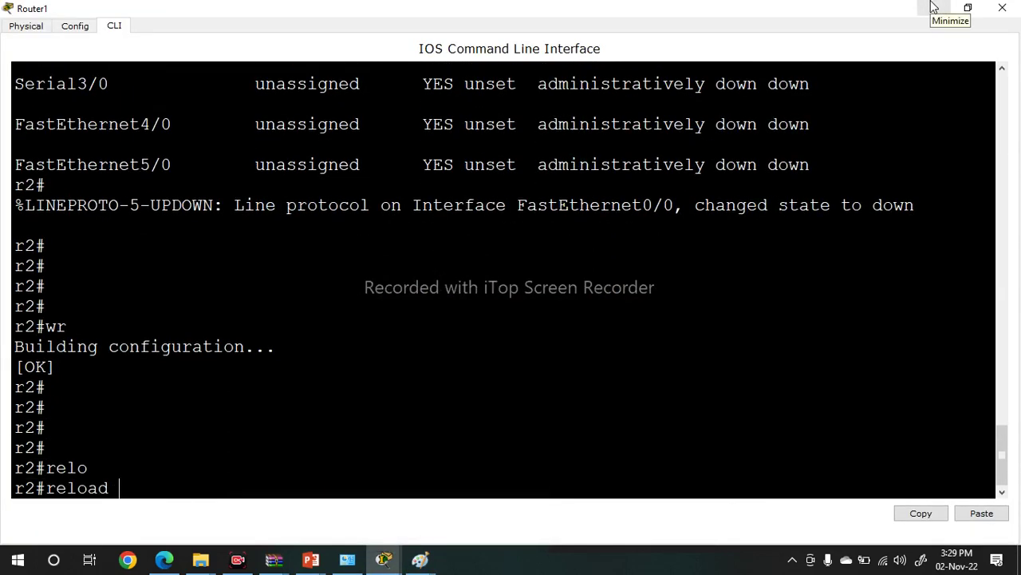
{"action": "key", "text": "Return"}
{"action": "key", "text": "Return"}
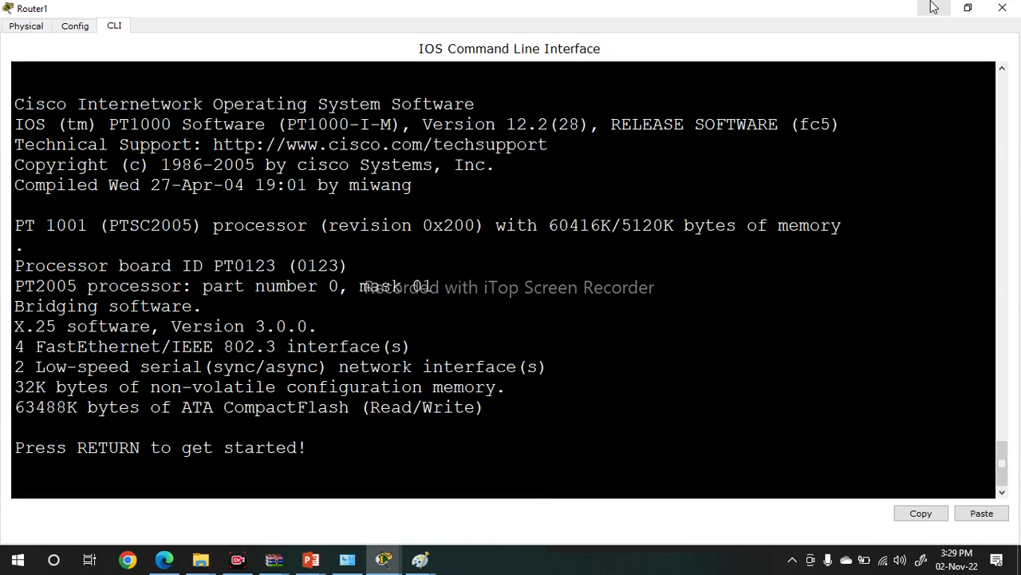
- Start the console session on the restarted r2 and enter privileged mode with en
{"action": "key", "text": "Return"}
{"action": "key", "text": "Return"}
{"action": "key", "text": "Return"}
{"action": "type", "text": "en"}
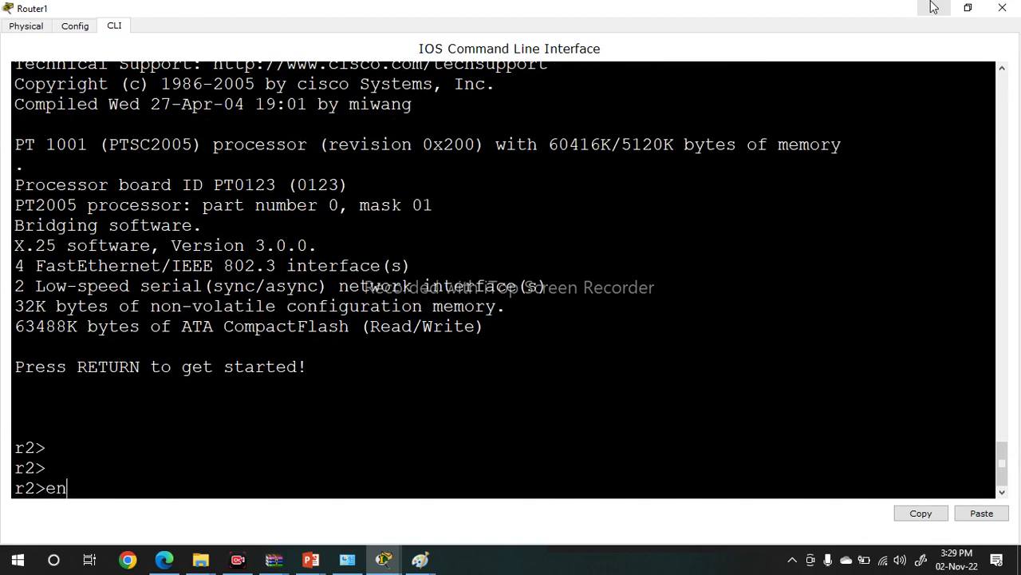
{"action": "key", "text": "Return"}
- List r2's interface addresses and status with sh ip int brief
{"action": "type", "text": "sh ip int br"}
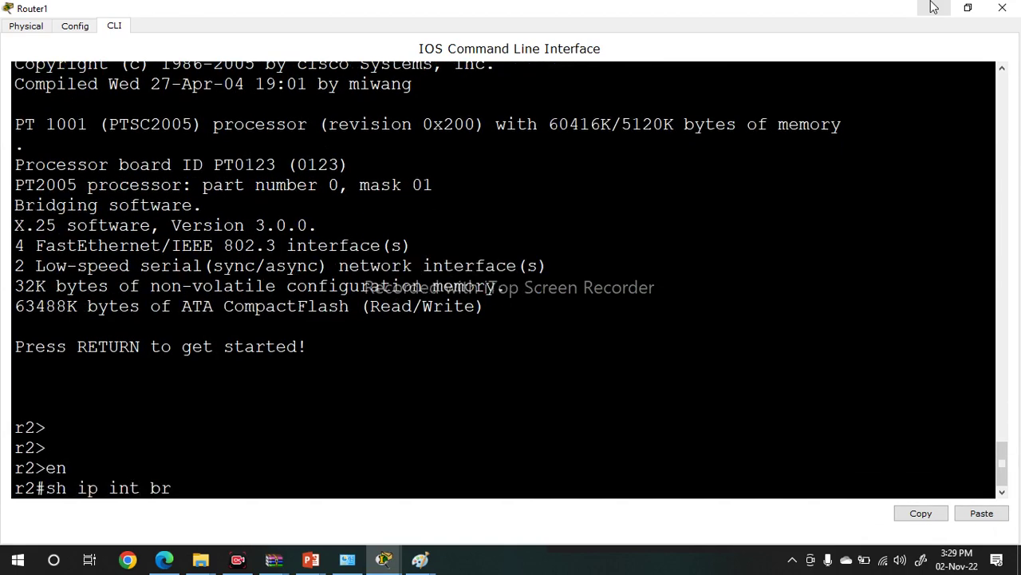
{"action": "key", "text": "Tab"}
{"action": "key", "text": "Return"}
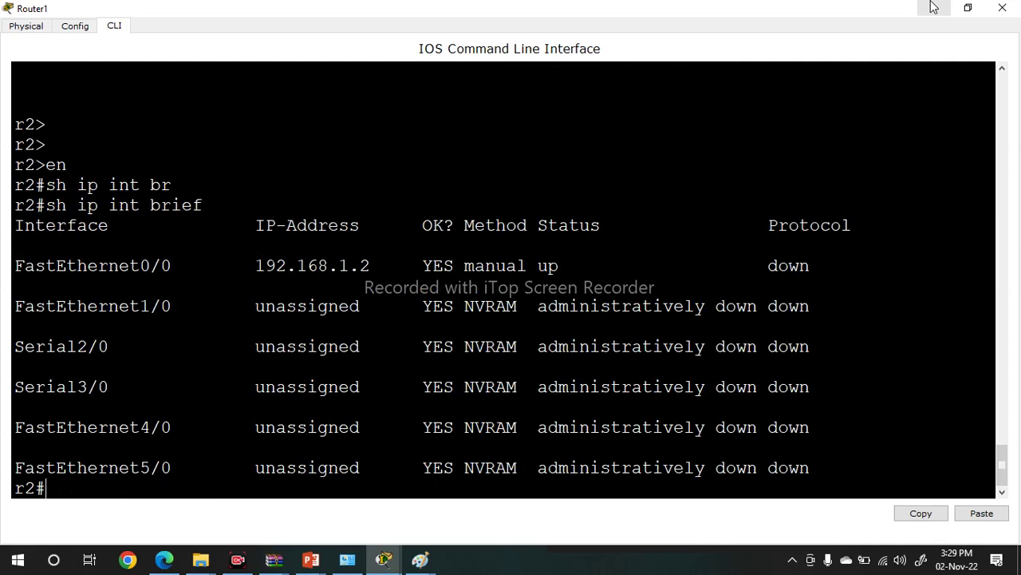
- Switch back to the DRAM/NVRAM sketch in Paint and circle NVRAM in green
{"action": "mouse_move", "coordinate": [420, 559]}
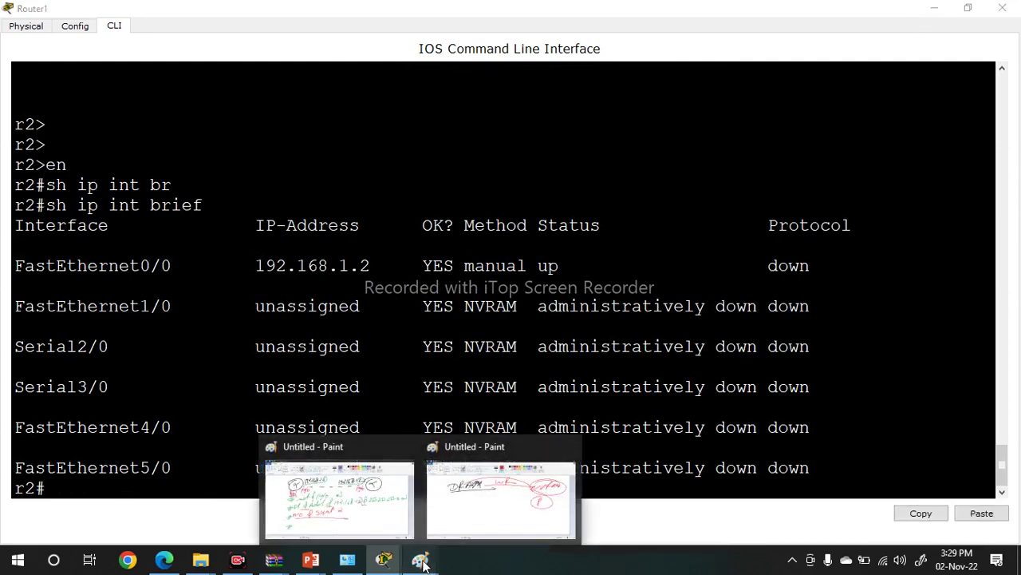
{"action": "left_click", "coordinate": [490, 503]}
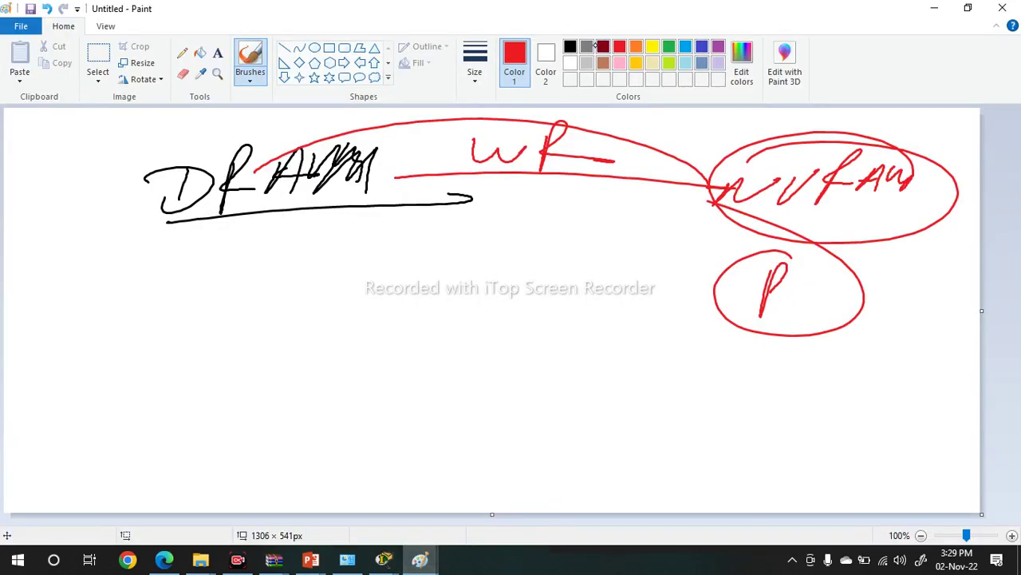
{"action": "left_click", "coordinate": [669, 47]}
{"action": "left_click_drag", "start_coordinate": [688, 182], "coordinate": [838, 148]}
{"action": "left_click_drag", "start_coordinate": [712, 226], "coordinate": [839, 148]}
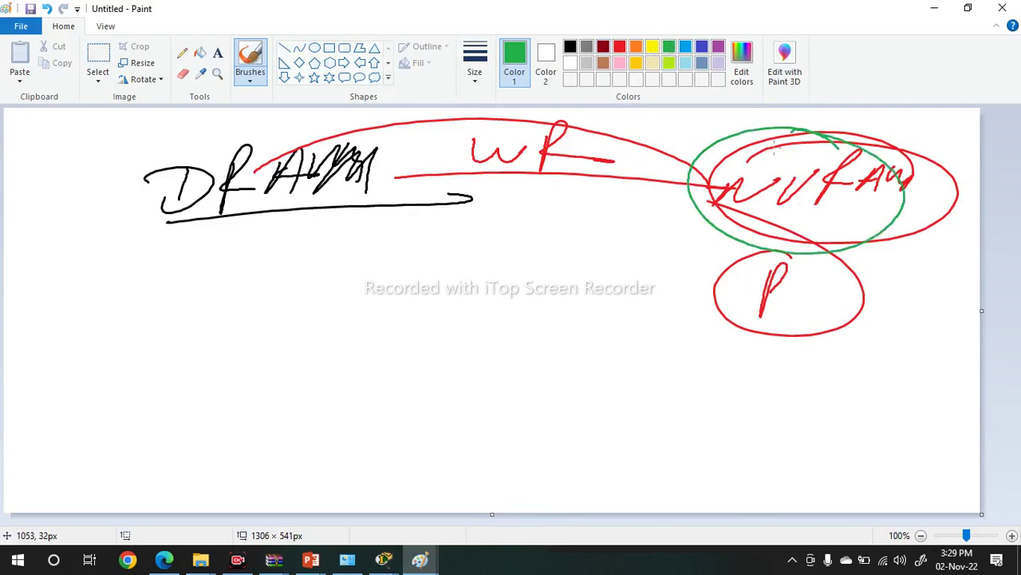
- Draw a green line down from NVRAM to a handwritten ERASE and circle the word
{"action": "left_click_drag", "start_coordinate": [722, 197], "coordinate": [453, 304]}
{"action": "left_click_drag", "start_coordinate": [384, 319], "coordinate": [368, 365]}
{"action": "left_click_drag", "start_coordinate": [384, 321], "coordinate": [421, 322]}
{"action": "mouse_move", "coordinate": [372, 343]}
{"action": "left_mouse_down"}
{"action": "mouse_move", "coordinate": [407, 343]}
{"action": "mouse_move", "coordinate": [398, 364]}
{"action": "left_mouse_up"}
{"action": "mouse_move", "coordinate": [440, 325]}
{"action": "left_mouse_down"}
{"action": "mouse_move", "coordinate": [425, 371]}
{"action": "mouse_move", "coordinate": [465, 356]}
{"action": "left_mouse_up"}
{"action": "mouse_move", "coordinate": [497, 326]}
{"action": "left_mouse_down"}
{"action": "mouse_move", "coordinate": [482, 359]}
{"action": "mouse_move", "coordinate": [516, 361]}
{"action": "left_mouse_up"}
{"action": "mouse_move", "coordinate": [490, 343]}
{"action": "left_mouse_down"}
{"action": "mouse_move", "coordinate": [509, 341]}
{"action": "mouse_move", "coordinate": [531, 359]}
{"action": "left_mouse_up"}
{"action": "left_click_drag", "start_coordinate": [592, 324], "coordinate": [586, 345]}
{"action": "mouse_move", "coordinate": [589, 324]}
{"action": "left_mouse_down"}
{"action": "mouse_move", "coordinate": [613, 323]}
{"action": "mouse_move", "coordinate": [609, 343]}
{"action": "left_mouse_up"}
{"action": "left_click_drag", "start_coordinate": [585, 348], "coordinate": [604, 367]}
{"action": "mouse_move", "coordinate": [598, 275]}
{"action": "left_mouse_down"}
{"action": "mouse_move", "coordinate": [710, 311]}
{"action": "mouse_move", "coordinate": [284, 280]}
{"action": "left_mouse_up"}
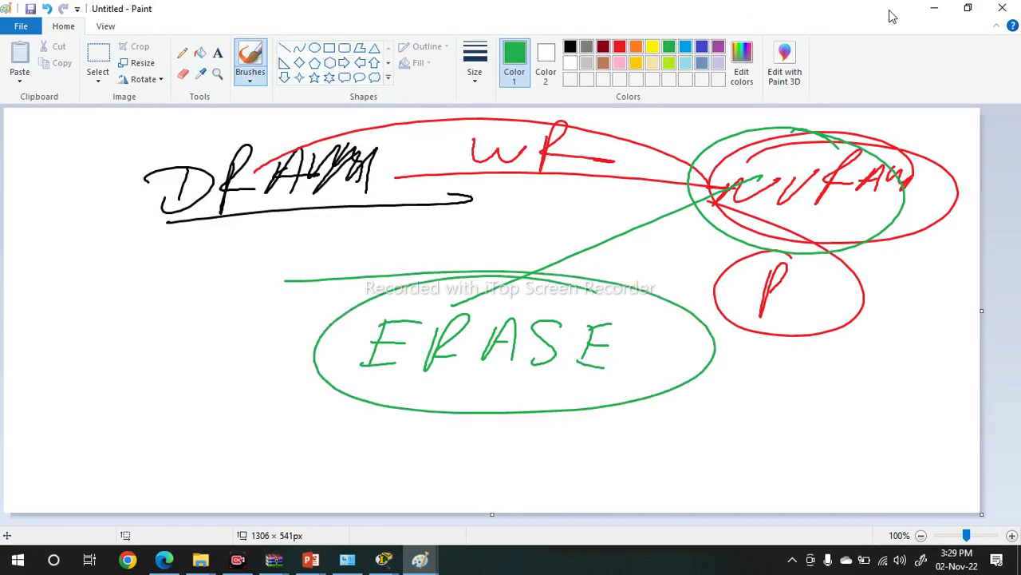
- Return to Router1's command line, run erase startup-config on r2 and confirm erasing the NVRAM
{"action": "left_click", "coordinate": [933, 9]}
{"action": "key", "text": "Return"}
{"action": "key", "text": "Return"}
{"action": "key", "text": "Return"}
{"action": "key", "text": "Return"}
{"action": "key", "text": "Return"}
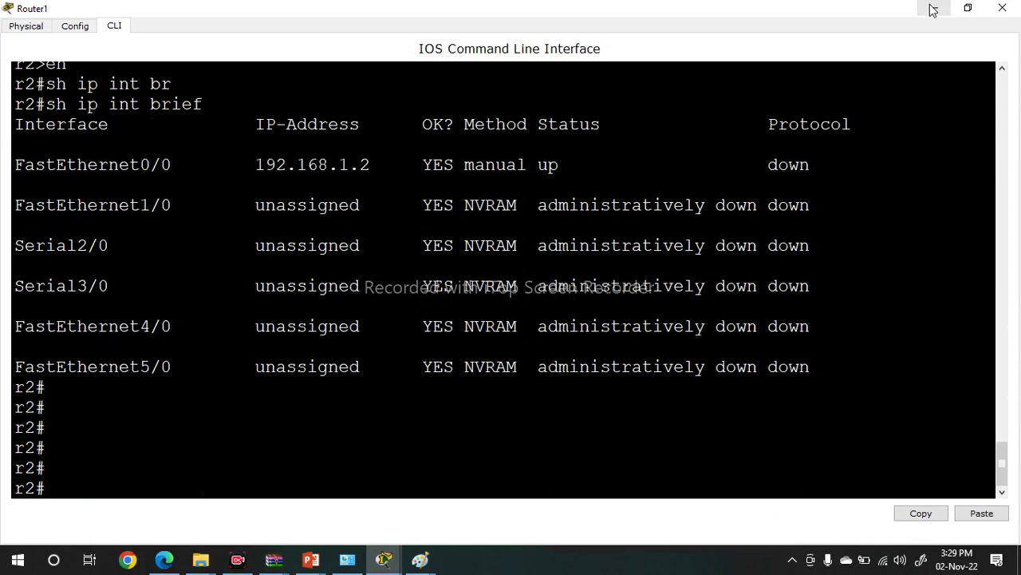
{"action": "type", "text": "era"}
{"action": "key", "text": "Tab"}
{"action": "type", "text": "st"}
{"action": "key", "text": "Tab"}
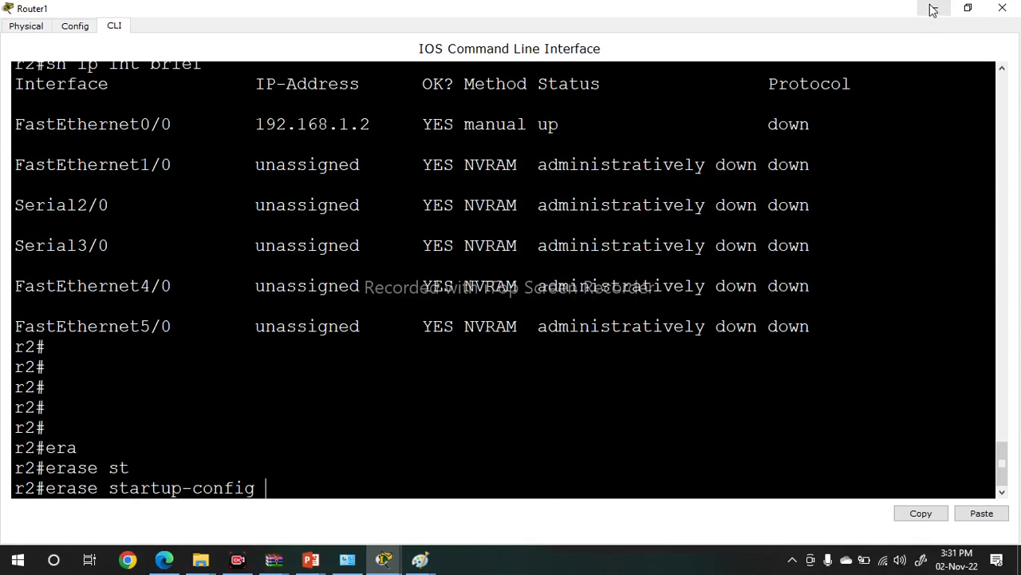
{"action": "key", "text": "Return"}
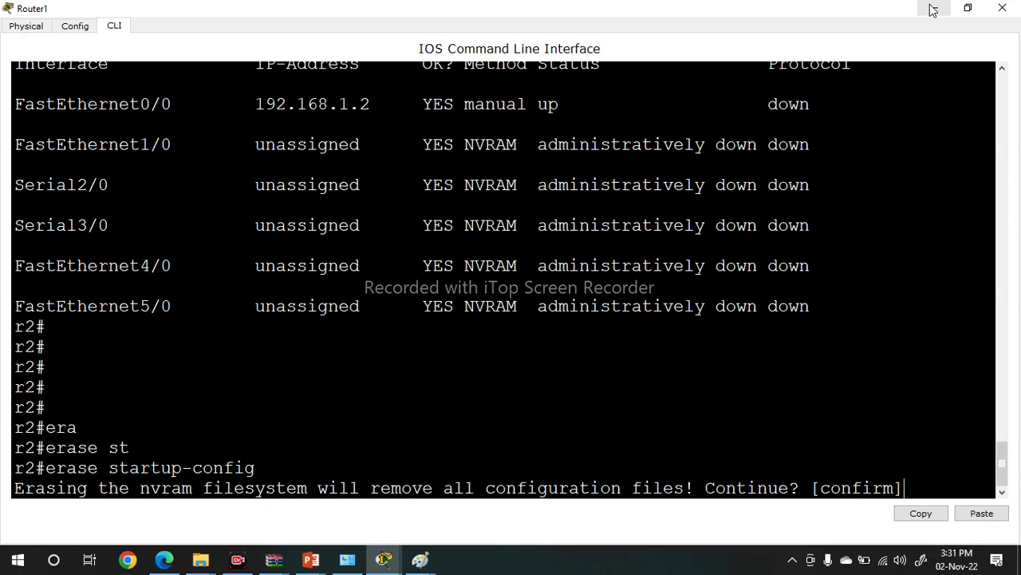
{"action": "key", "text": "Return"}
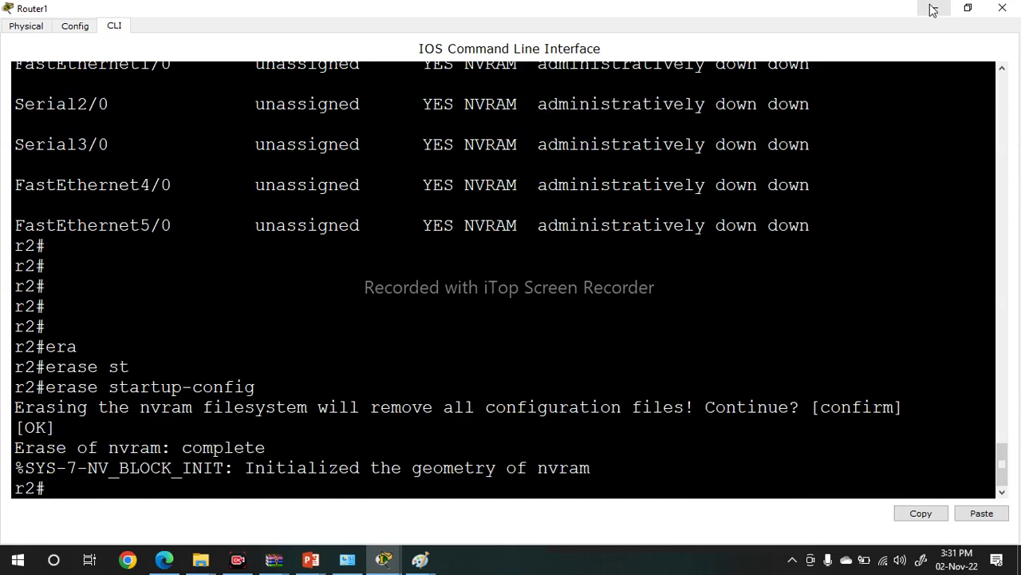
- Reload r2 again with its startup configuration erased, confirming the restart
{"action": "type", "text": "relo"}
{"action": "key", "text": "Tab"}
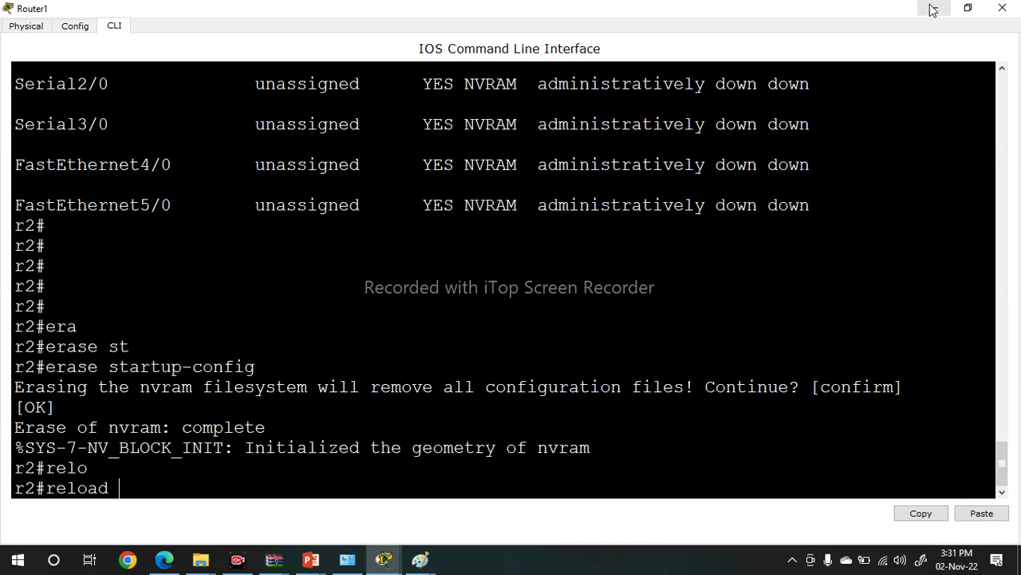
{"action": "key", "text": "Return"}
{"action": "key", "text": "Return"}
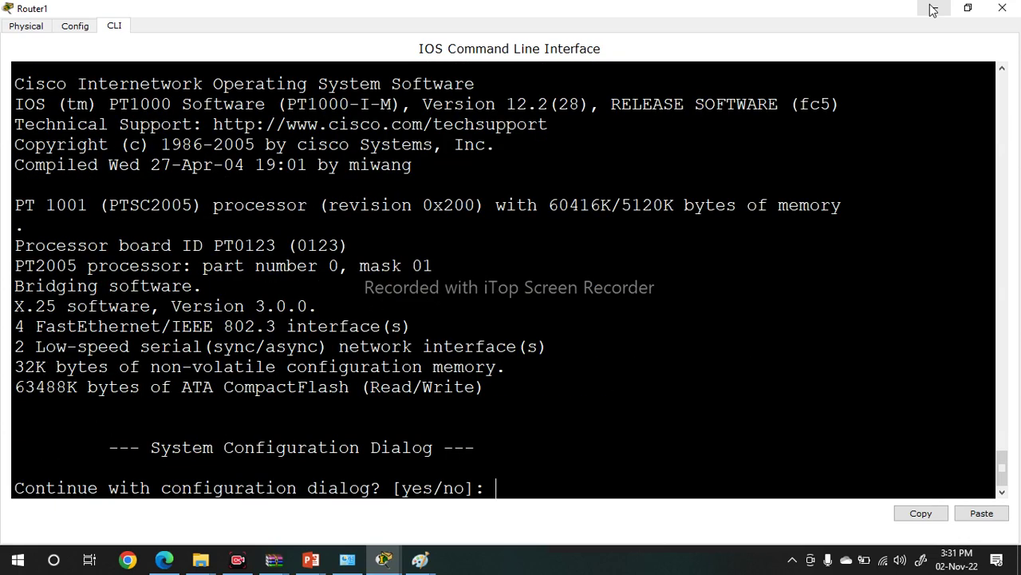
- Decline the system configuration dialog with n and enter privileged mode on Router1 with en
{"action": "type", "text": "n"}
{"action": "key", "text": "Return"}
{"action": "key", "text": "Return"}
{"action": "key", "text": "Return"}
{"action": "key", "text": "Return"}
{"action": "key", "text": "Return"}
{"action": "key", "text": "Return"}
{"action": "key", "text": "Return"}
{"action": "type", "text": "en"}
{"action": "key", "text": "Return"}
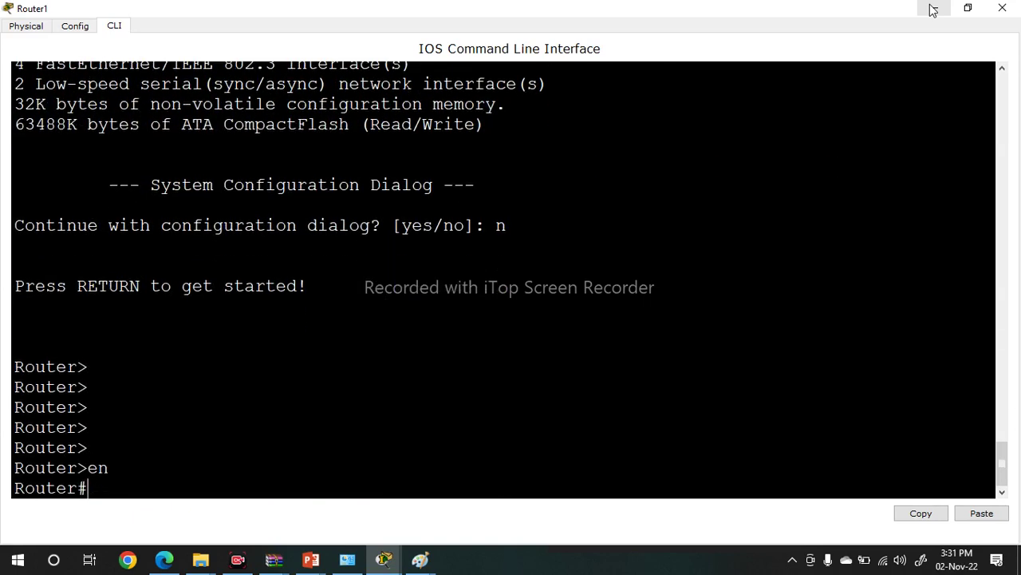
- List Router1's interfaces with sh ip int brief after the erase, and close its window
{"action": "type", "text": "sh ip int br"}
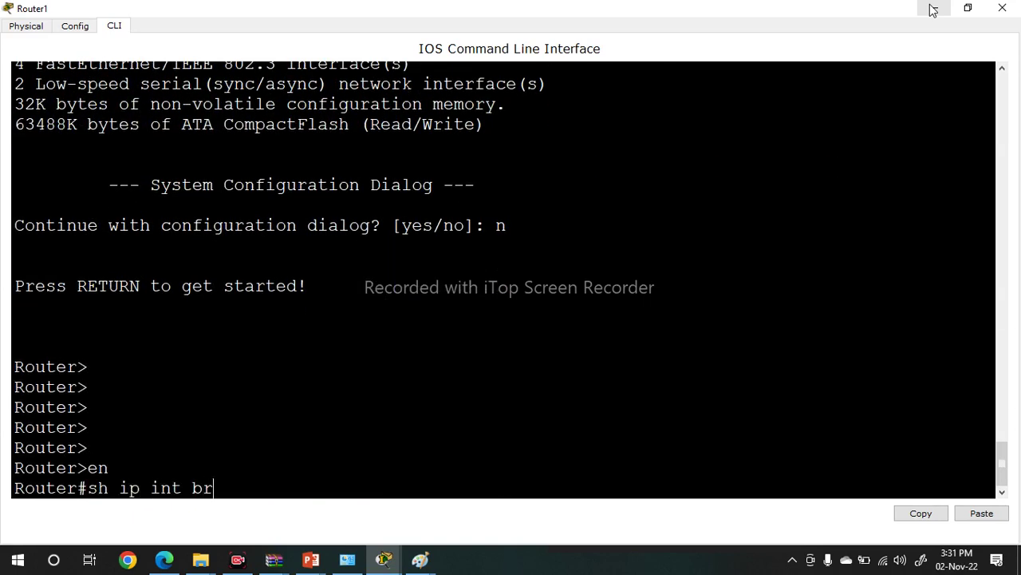
{"action": "key", "text": "Tab"}
{"action": "key", "text": "Return"}
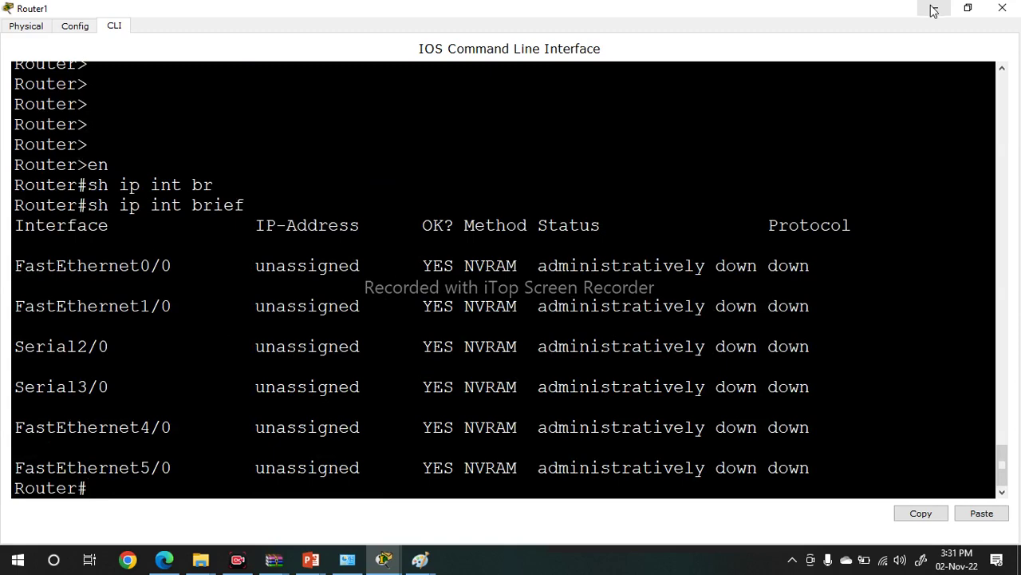
{"action": "left_click", "coordinate": [1002, 8]}
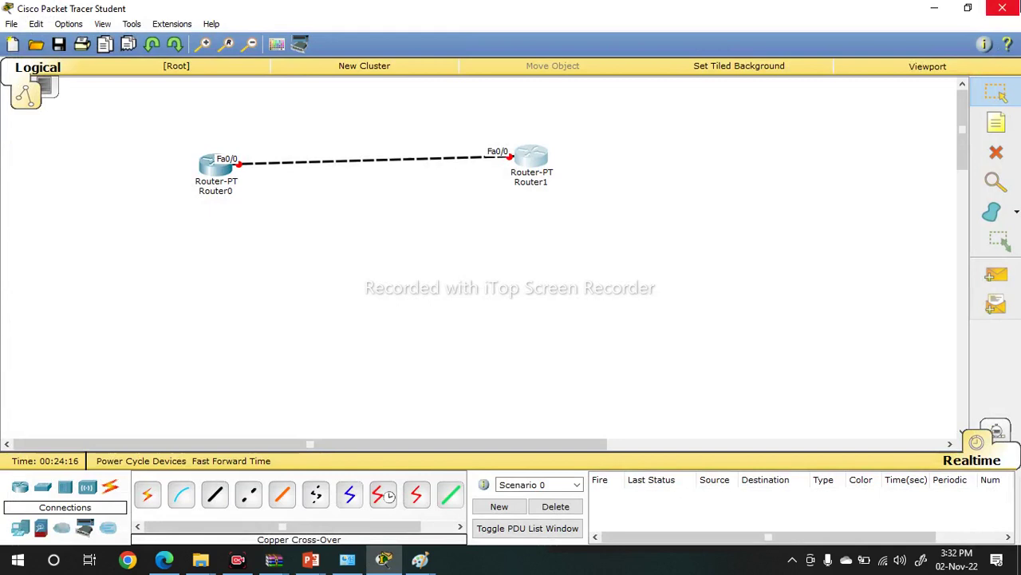
- Open a new Paint canvas and draw three circled routers in a row joined by dashed lines
{"action": "key", "text": "super+r"}
{"action": "key", "text": "Return"}
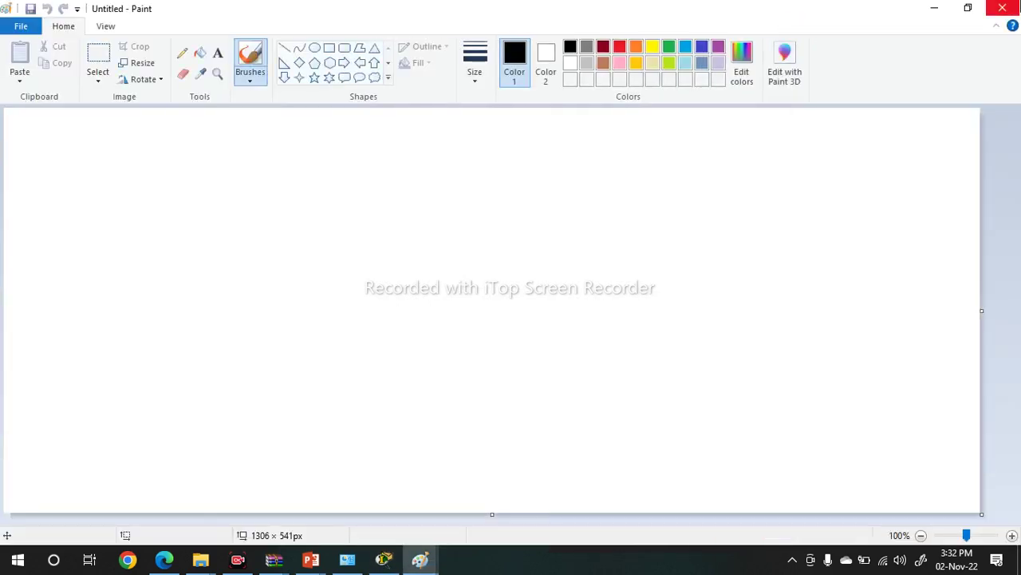
{"action": "mouse_move", "coordinate": [94, 151]}
{"action": "left_mouse_down"}
{"action": "mouse_move", "coordinate": [46, 166]}
{"action": "mouse_move", "coordinate": [88, 203]}
{"action": "left_mouse_up"}
{"action": "mouse_move", "coordinate": [153, 189]}
{"action": "left_mouse_down"}
{"action": "mouse_move", "coordinate": [371, 181]}
{"action": "mouse_move", "coordinate": [423, 166]}
{"action": "mouse_move", "coordinate": [399, 153]}
{"action": "mouse_move", "coordinate": [435, 176]}
{"action": "mouse_move", "coordinate": [488, 173]}
{"action": "mouse_move", "coordinate": [521, 192]}
{"action": "mouse_move", "coordinate": [657, 195]}
{"action": "mouse_move", "coordinate": [843, 178]}
{"action": "mouse_move", "coordinate": [961, 185]}
{"action": "mouse_move", "coordinate": [925, 179]}
{"action": "mouse_move", "coordinate": [895, 204]}
{"action": "left_mouse_up"}
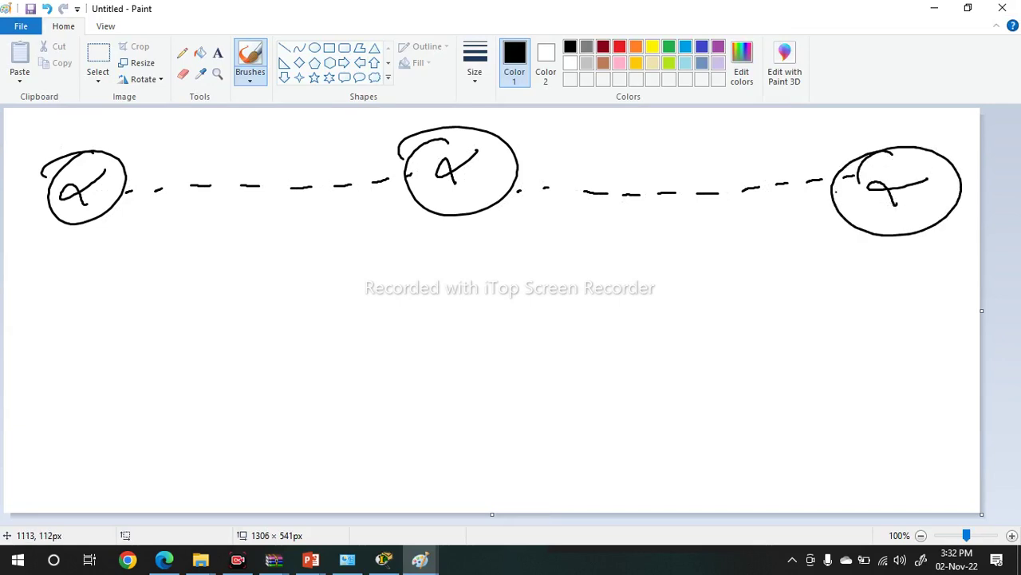
- Draw a switch box and a PC connected by lines below each of the left and middle routers
{"action": "mouse_move", "coordinate": [75, 224]}
{"action": "left_mouse_down"}
{"action": "mouse_move", "coordinate": [56, 332]}
{"action": "mouse_move", "coordinate": [32, 360]}
{"action": "left_mouse_up"}
{"action": "mouse_move", "coordinate": [35, 319]}
{"action": "left_mouse_down"}
{"action": "mouse_move", "coordinate": [186, 332]}
{"action": "mouse_move", "coordinate": [50, 356]}
{"action": "mouse_move", "coordinate": [48, 370]}
{"action": "mouse_move", "coordinate": [73, 354]}
{"action": "mouse_move", "coordinate": [57, 450]}
{"action": "mouse_move", "coordinate": [56, 435]}
{"action": "mouse_move", "coordinate": [74, 434]}
{"action": "mouse_move", "coordinate": [51, 456]}
{"action": "left_mouse_up"}
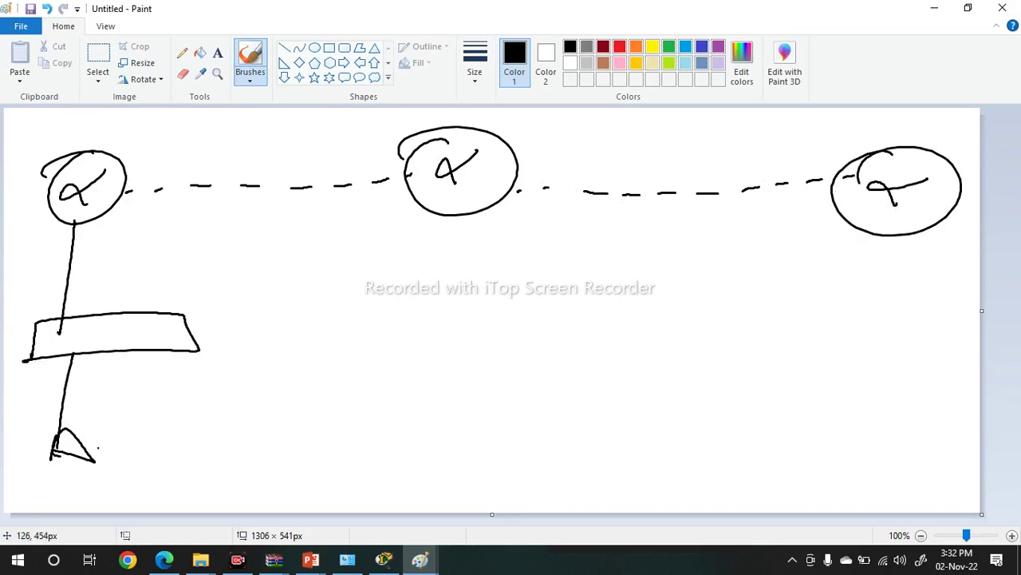
{"action": "mouse_move", "coordinate": [435, 205]}
{"action": "left_mouse_down"}
{"action": "mouse_move", "coordinate": [413, 335]}
{"action": "mouse_move", "coordinate": [361, 377]}
{"action": "left_mouse_up"}
{"action": "mouse_move", "coordinate": [368, 328]}
{"action": "left_mouse_down"}
{"action": "mouse_move", "coordinate": [479, 327]}
{"action": "mouse_move", "coordinate": [329, 363]}
{"action": "left_mouse_up"}
{"action": "mouse_move", "coordinate": [419, 365]}
{"action": "left_mouse_down"}
{"action": "mouse_move", "coordinate": [384, 457]}
{"action": "mouse_move", "coordinate": [408, 446]}
{"action": "mouse_move", "coordinate": [369, 474]}
{"action": "left_mouse_up"}
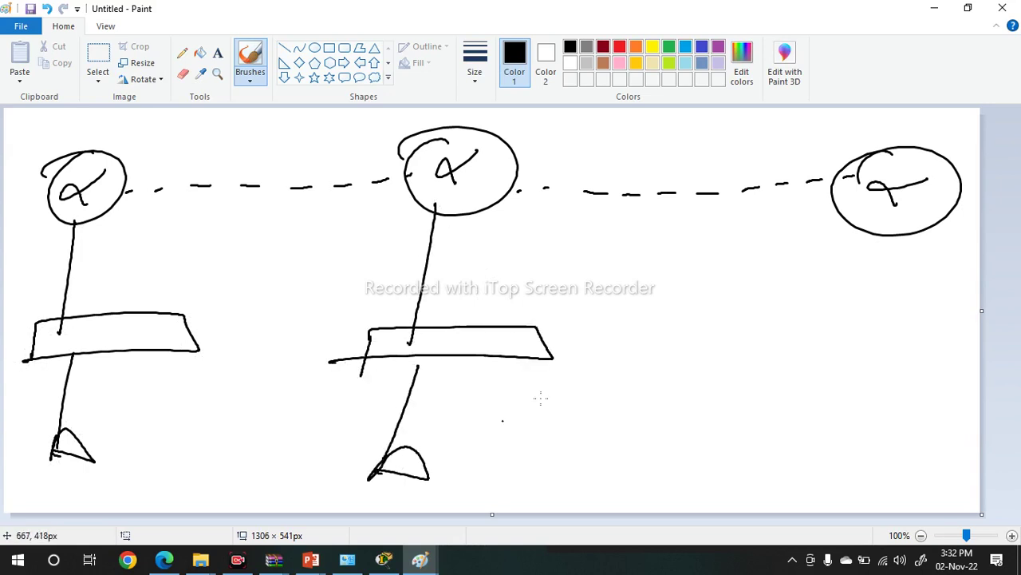
- Draw a switch box and a PC connected by lines below the right router
{"action": "left_click", "coordinate": [840, 223]}
{"action": "left_click_drag", "start_coordinate": [861, 233], "coordinate": [827, 348]}
{"action": "mouse_move", "coordinate": [767, 386]}
{"action": "left_mouse_down"}
{"action": "mouse_move", "coordinate": [880, 347]}
{"action": "mouse_move", "coordinate": [959, 379]}
{"action": "mouse_move", "coordinate": [794, 383]}
{"action": "mouse_move", "coordinate": [820, 380]}
{"action": "left_mouse_up"}
{"action": "left_click_drag", "start_coordinate": [833, 375], "coordinate": [790, 474]}
{"action": "left_click_drag", "start_coordinate": [815, 439], "coordinate": [774, 467]}
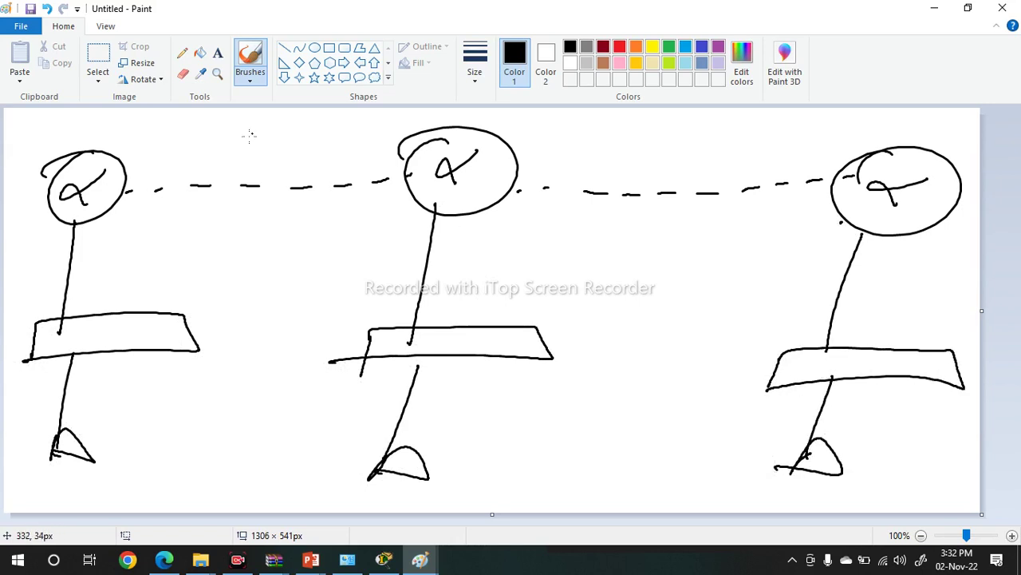
- Label the dashed link between the left and middle routers UTP CROSS, and the left router-to-switch link UTP ST
{"action": "mouse_move", "coordinate": [197, 155]}
{"action": "left_mouse_down"}
{"action": "mouse_move", "coordinate": [226, 143]}
{"action": "mouse_move", "coordinate": [229, 159]}
{"action": "mouse_move", "coordinate": [247, 156]}
{"action": "mouse_move", "coordinate": [323, 123]}
{"action": "mouse_move", "coordinate": [342, 142]}
{"action": "left_mouse_up"}
{"action": "left_click_drag", "start_coordinate": [347, 145], "coordinate": [199, 162]}
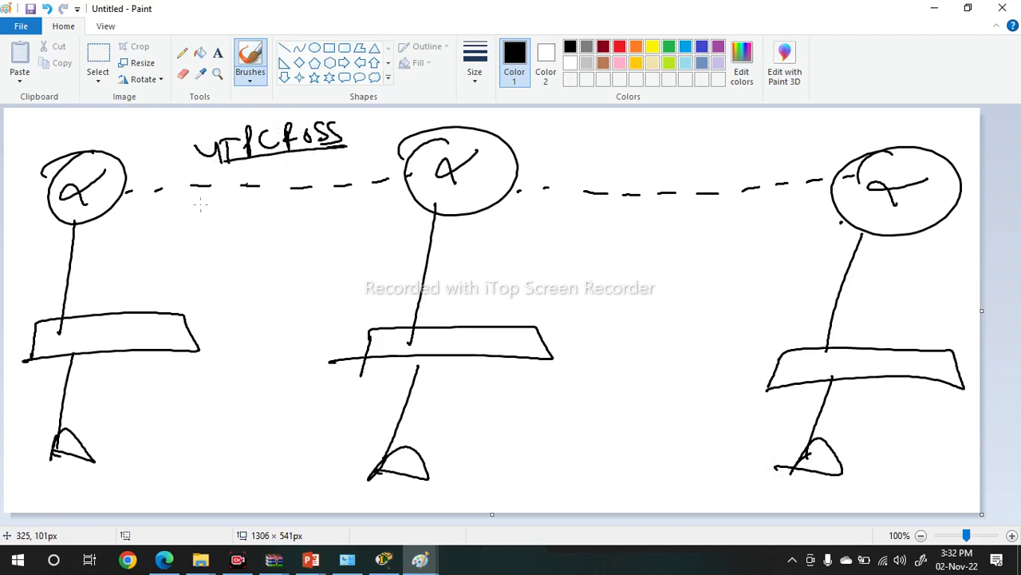
{"action": "left_click_drag", "start_coordinate": [84, 272], "coordinate": [124, 269]}
{"action": "left_click_drag", "start_coordinate": [128, 252], "coordinate": [166, 263]}
{"action": "mouse_move", "coordinate": [155, 252]}
{"action": "left_mouse_down"}
{"action": "mouse_move", "coordinate": [179, 241]}
{"action": "mouse_move", "coordinate": [185, 262]}
{"action": "left_mouse_up"}
{"action": "left_click_drag", "start_coordinate": [184, 233], "coordinate": [190, 252]}
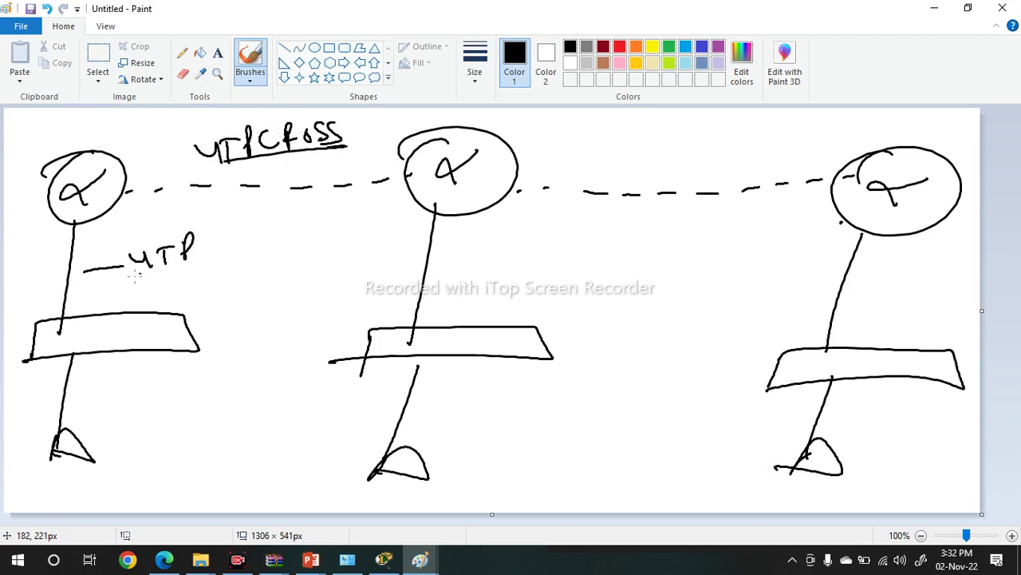
{"action": "left_click_drag", "start_coordinate": [136, 276], "coordinate": [215, 267]}
{"action": "left_click_drag", "start_coordinate": [213, 245], "coordinate": [211, 263]}
{"action": "mouse_move", "coordinate": [243, 240]}
{"action": "left_mouse_down"}
{"action": "mouse_move", "coordinate": [242, 260]}
{"action": "mouse_move", "coordinate": [262, 239]}
{"action": "left_mouse_up"}
- Label the link between the left switch and its PC UTP ST, and circle that label
{"action": "left_click_drag", "start_coordinate": [90, 406], "coordinate": [182, 386]}
{"action": "mouse_move", "coordinate": [187, 386]}
{"action": "left_mouse_down"}
{"action": "mouse_move", "coordinate": [185, 405]}
{"action": "mouse_move", "coordinate": [207, 380]}
{"action": "left_mouse_up"}
{"action": "mouse_move", "coordinate": [222, 365]}
{"action": "left_mouse_down"}
{"action": "mouse_move", "coordinate": [222, 399]}
{"action": "mouse_move", "coordinate": [227, 388]}
{"action": "left_mouse_up"}
{"action": "mouse_move", "coordinate": [204, 412]}
{"action": "left_mouse_down"}
{"action": "mouse_move", "coordinate": [186, 436]}
{"action": "mouse_move", "coordinate": [216, 435]}
{"action": "left_mouse_up"}
{"action": "left_click_drag", "start_coordinate": [212, 417], "coordinate": [228, 415]}
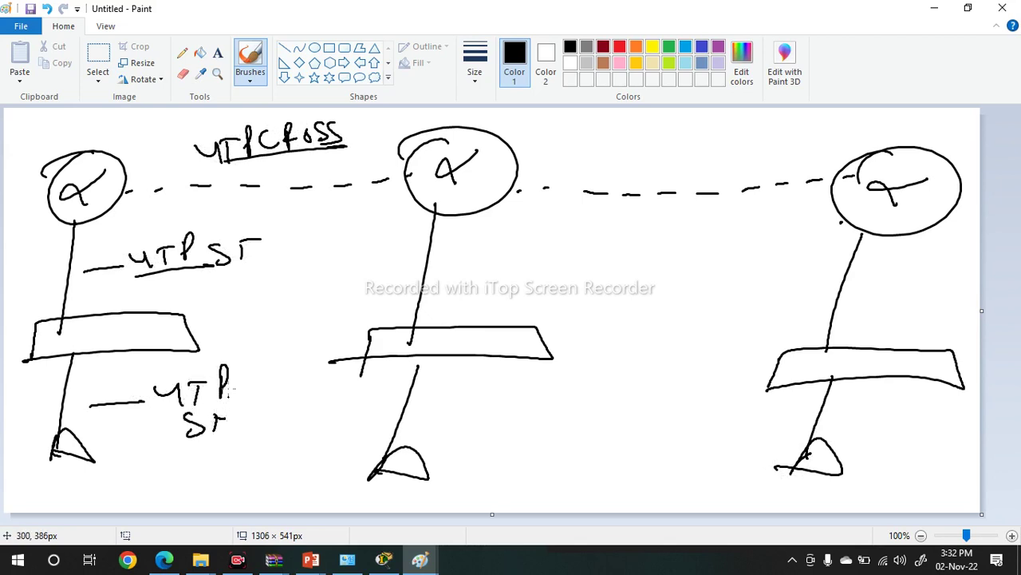
{"action": "left_click_drag", "start_coordinate": [229, 366], "coordinate": [110, 367]}
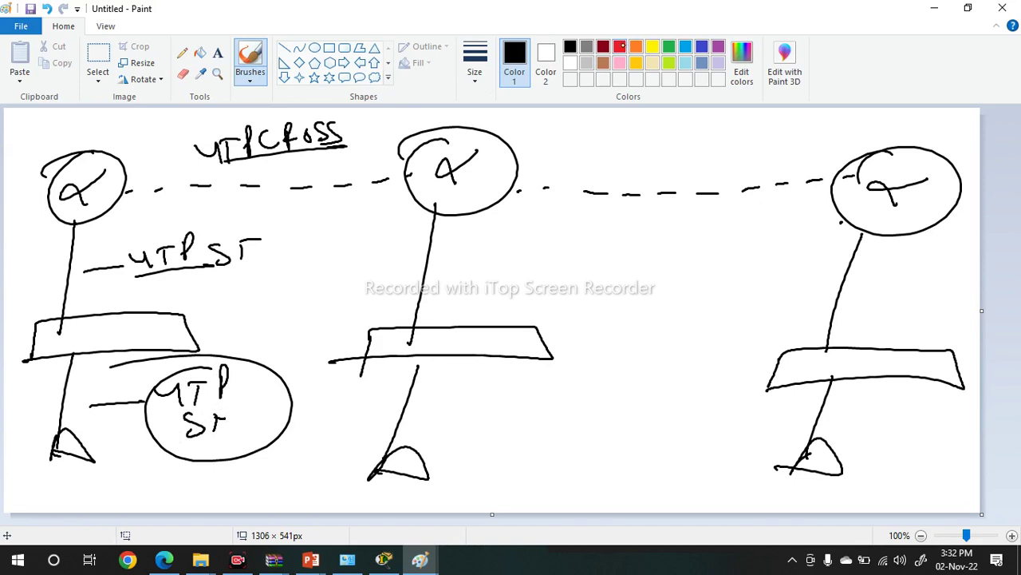
- Write 192.168.1.1 in red beside the left router, above the dashed link to the middle router
{"action": "left_click", "coordinate": [621, 47]}
{"action": "mouse_move", "coordinate": [140, 168]}
{"action": "left_mouse_down"}
{"action": "mouse_move", "coordinate": [137, 192]}
{"action": "mouse_move", "coordinate": [158, 176]}
{"action": "left_mouse_up"}
{"action": "mouse_move", "coordinate": [156, 165]}
{"action": "left_mouse_down"}
{"action": "mouse_move", "coordinate": [155, 186]}
{"action": "mouse_move", "coordinate": [177, 186]}
{"action": "left_mouse_up"}
{"action": "left_click", "coordinate": [173, 179]}
{"action": "mouse_move", "coordinate": [191, 159]}
{"action": "left_mouse_down"}
{"action": "mouse_move", "coordinate": [188, 180]}
{"action": "mouse_move", "coordinate": [236, 184]}
{"action": "left_mouse_up"}
{"action": "left_click", "coordinate": [214, 177]}
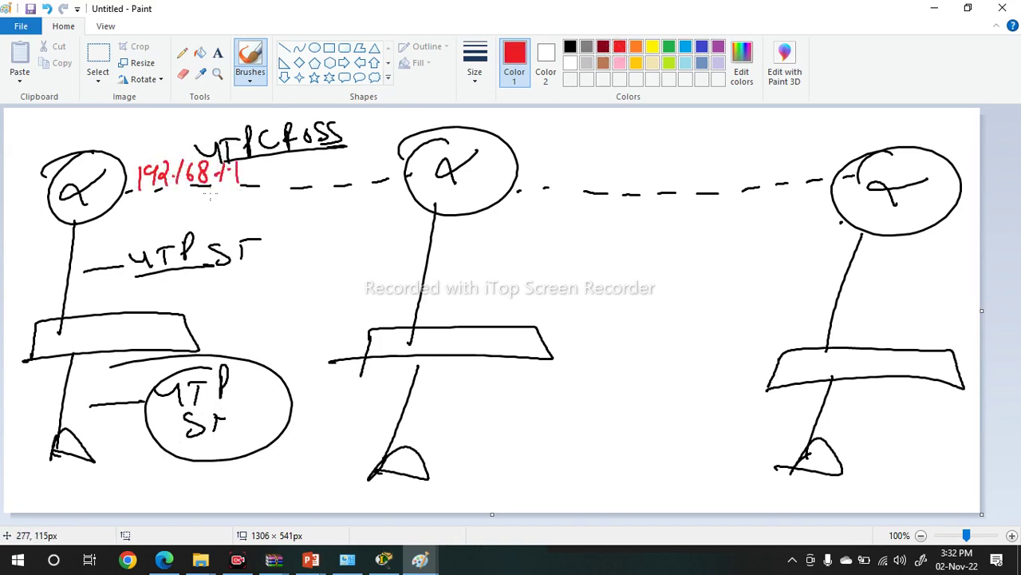
- Write 192.168.1.2 in red at the middle router's end of the link to the left router
{"action": "left_click_drag", "start_coordinate": [307, 158], "coordinate": [313, 177]}
{"action": "left_click_drag", "start_coordinate": [323, 153], "coordinate": [351, 166]}
{"action": "left_click", "coordinate": [336, 164]}
{"action": "mouse_move", "coordinate": [363, 152]}
{"action": "left_mouse_down"}
{"action": "mouse_move", "coordinate": [365, 164]}
{"action": "mouse_move", "coordinate": [378, 154]}
{"action": "left_mouse_up"}
{"action": "left_click", "coordinate": [373, 151]}
{"action": "mouse_move", "coordinate": [394, 134]}
{"action": "left_mouse_down"}
{"action": "mouse_move", "coordinate": [404, 149]}
{"action": "mouse_move", "coordinate": [418, 145]}
{"action": "left_mouse_up"}
- Write 142.100.64.11 in red at the middle router's end of the link to the right router
{"action": "mouse_move", "coordinate": [527, 154]}
{"action": "left_mouse_down"}
{"action": "mouse_move", "coordinate": [529, 169]}
{"action": "mouse_move", "coordinate": [544, 162]}
{"action": "left_mouse_up"}
{"action": "mouse_move", "coordinate": [546, 147]}
{"action": "left_mouse_down"}
{"action": "mouse_move", "coordinate": [547, 167]}
{"action": "mouse_move", "coordinate": [569, 163]}
{"action": "left_mouse_up"}
{"action": "left_click", "coordinate": [566, 156]}
{"action": "mouse_move", "coordinate": [576, 144]}
{"action": "left_mouse_down"}
{"action": "mouse_move", "coordinate": [576, 160]}
{"action": "mouse_move", "coordinate": [589, 161]}
{"action": "mouse_move", "coordinate": [647, 139]}
{"action": "left_mouse_up"}
{"action": "mouse_move", "coordinate": [641, 129]}
{"action": "left_mouse_down"}
{"action": "mouse_move", "coordinate": [640, 155]}
{"action": "mouse_move", "coordinate": [653, 149]}
{"action": "left_mouse_up"}
{"action": "left_click_drag", "start_coordinate": [667, 128], "coordinate": [666, 144]}
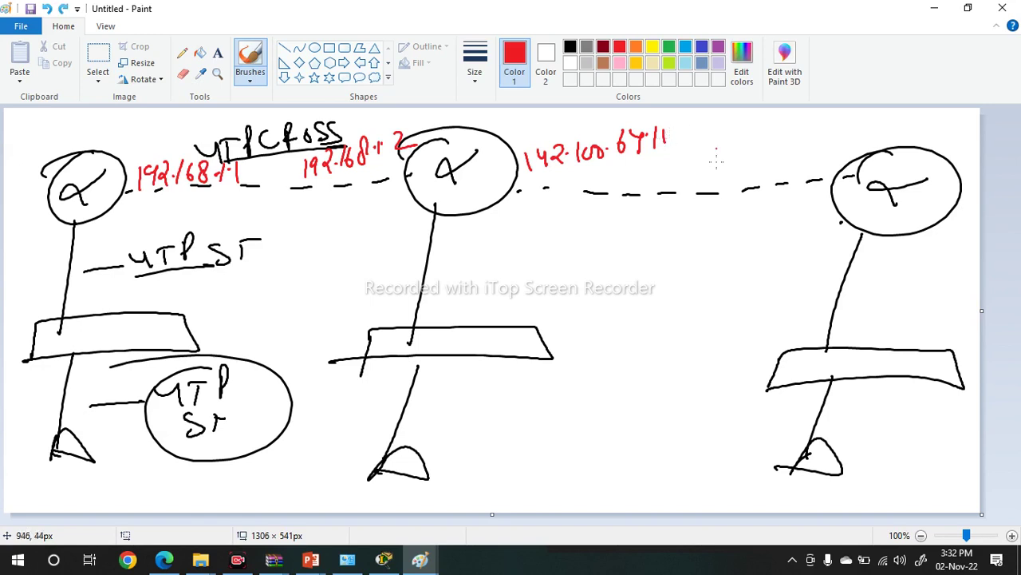
- Write 142.100.64.12 in red at the right router's end of the dashed link
{"action": "left_click_drag", "start_coordinate": [724, 155], "coordinate": [727, 178]}
{"action": "mouse_move", "coordinate": [731, 153]}
{"action": "left_mouse_down"}
{"action": "mouse_move", "coordinate": [744, 169]}
{"action": "mouse_move", "coordinate": [774, 166]}
{"action": "mouse_move", "coordinate": [785, 148]}
{"action": "left_mouse_up"}
{"action": "left_click", "coordinate": [769, 161]}
{"action": "left_click", "coordinate": [812, 148]}
{"action": "left_click_drag", "start_coordinate": [799, 145], "coordinate": [822, 147]}
{"action": "left_click_drag", "start_coordinate": [839, 126], "coordinate": [848, 152]}
{"action": "mouse_move", "coordinate": [866, 126]}
{"action": "left_mouse_down"}
{"action": "mouse_move", "coordinate": [863, 144]}
{"action": "mouse_move", "coordinate": [903, 139]}
{"action": "left_mouse_up"}
- Write the LAN-side addresses 10.0.0.1 below the left router and 20.0.0.1 below the middle router
{"action": "mouse_move", "coordinate": [48, 251]}
{"action": "left_mouse_down"}
{"action": "mouse_move", "coordinate": [46, 268]}
{"action": "mouse_move", "coordinate": [61, 251]}
{"action": "mouse_move", "coordinate": [115, 231]}
{"action": "mouse_move", "coordinate": [141, 238]}
{"action": "left_mouse_up"}
{"action": "left_click", "coordinate": [74, 245]}
{"action": "left_click", "coordinate": [102, 238]}
{"action": "left_click", "coordinate": [126, 226]}
{"action": "mouse_move", "coordinate": [399, 239]}
{"action": "left_mouse_down"}
{"action": "mouse_move", "coordinate": [426, 262]}
{"action": "mouse_move", "coordinate": [432, 243]}
{"action": "mouse_move", "coordinate": [495, 231]}
{"action": "mouse_move", "coordinate": [522, 246]}
{"action": "left_mouse_up"}
{"action": "left_click", "coordinate": [444, 245]}
{"action": "left_click", "coordinate": [482, 237]}
{"action": "left_click", "coordinate": [506, 234]}
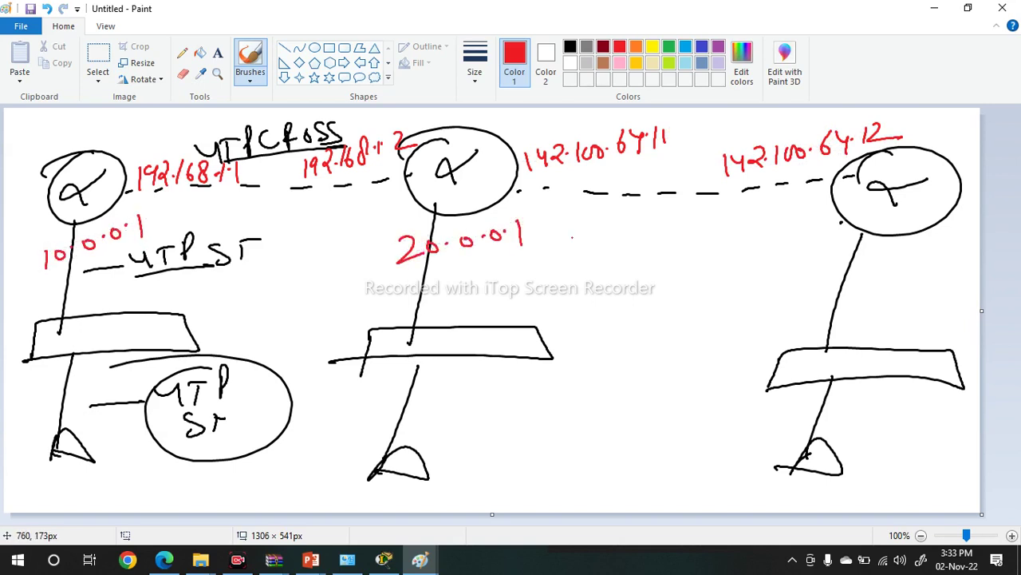
- Write the LAN-side address 30.0.0.1 below the right router
{"action": "left_click_drag", "start_coordinate": [811, 252], "coordinate": [816, 277]}
{"action": "left_click_drag", "start_coordinate": [841, 257], "coordinate": [841, 262]}
{"action": "left_click", "coordinate": [850, 264]}
{"action": "left_click_drag", "start_coordinate": [869, 257], "coordinate": [927, 271]}
{"action": "left_click", "coordinate": [877, 260]}
{"action": "left_click", "coordinate": [899, 259]}
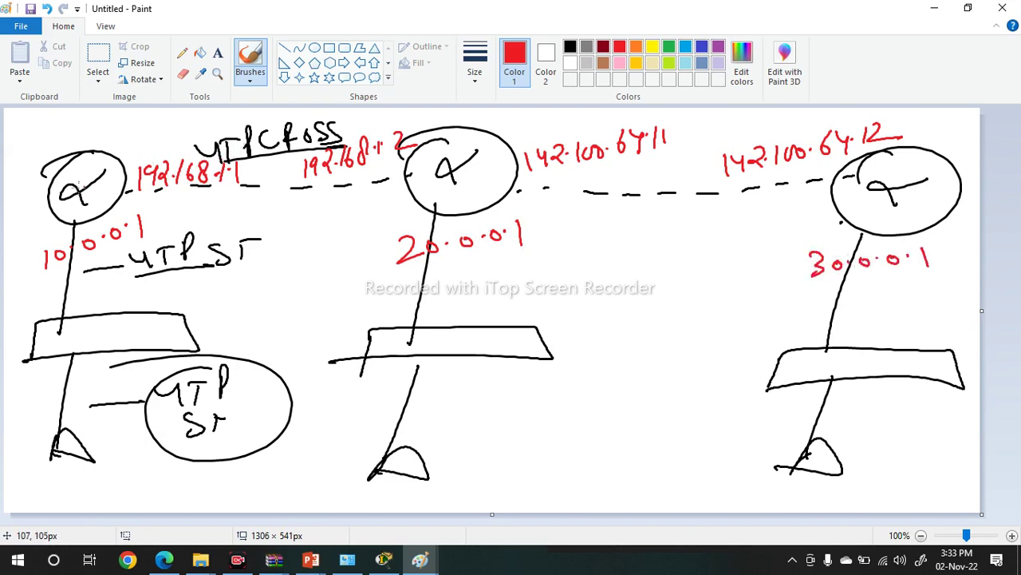
- Label the three routers R1, R2 and R3 from left to right inside their circles
{"action": "mouse_move", "coordinate": [80, 169]}
{"action": "left_mouse_down"}
{"action": "mouse_move", "coordinate": [84, 210]}
{"action": "mouse_move", "coordinate": [106, 191]}
{"action": "left_mouse_up"}
{"action": "left_click_drag", "start_coordinate": [111, 170], "coordinate": [110, 192]}
{"action": "left_click_drag", "start_coordinate": [446, 165], "coordinate": [445, 204]}
{"action": "mouse_move", "coordinate": [443, 161]}
{"action": "left_mouse_down"}
{"action": "mouse_move", "coordinate": [449, 179]}
{"action": "mouse_move", "coordinate": [477, 186]}
{"action": "left_mouse_up"}
{"action": "left_click_drag", "start_coordinate": [471, 180], "coordinate": [497, 193]}
{"action": "mouse_move", "coordinate": [900, 183]}
{"action": "left_mouse_down"}
{"action": "mouse_move", "coordinate": [897, 220]}
{"action": "mouse_move", "coordinate": [919, 221]}
{"action": "left_mouse_up"}
- Write SW in red inside each of the three switch boxes
{"action": "mouse_move", "coordinate": [90, 327]}
{"action": "left_mouse_down"}
{"action": "mouse_move", "coordinate": [102, 343]}
{"action": "mouse_move", "coordinate": [151, 322]}
{"action": "left_mouse_up"}
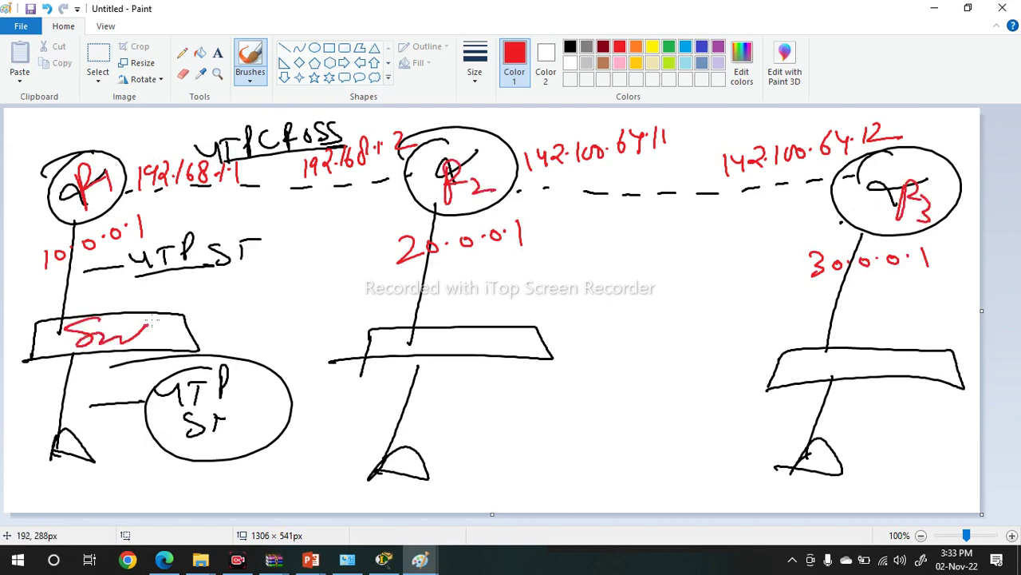
{"action": "mouse_move", "coordinate": [432, 321]}
{"action": "left_mouse_down"}
{"action": "mouse_move", "coordinate": [412, 359]}
{"action": "mouse_move", "coordinate": [487, 335]}
{"action": "left_mouse_up"}
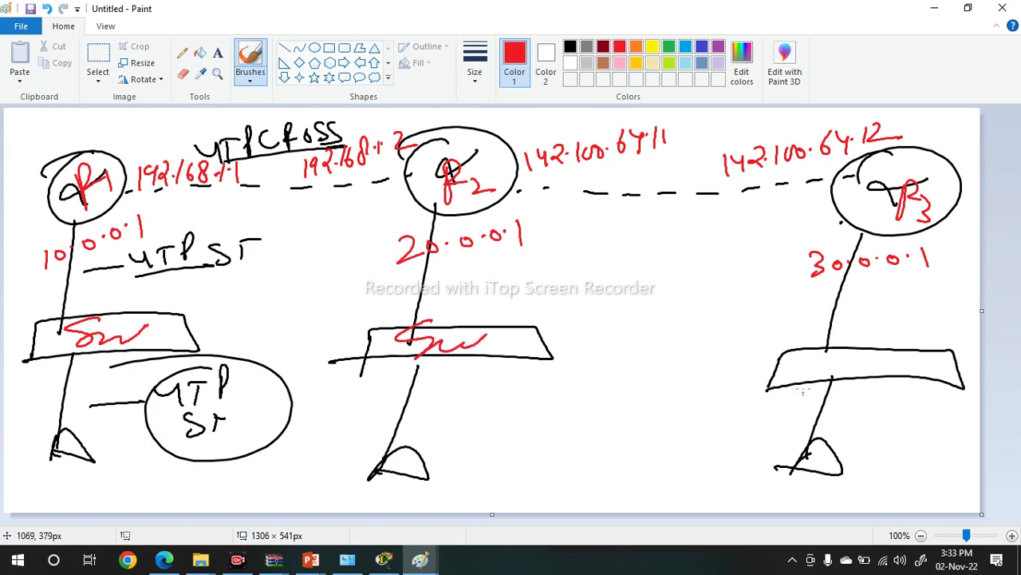
{"action": "mouse_move", "coordinate": [850, 349]}
{"action": "left_mouse_down"}
{"action": "mouse_move", "coordinate": [814, 362]}
{"action": "mouse_move", "coordinate": [862, 376]}
{"action": "mouse_move", "coordinate": [887, 366]}
{"action": "left_mouse_up"}
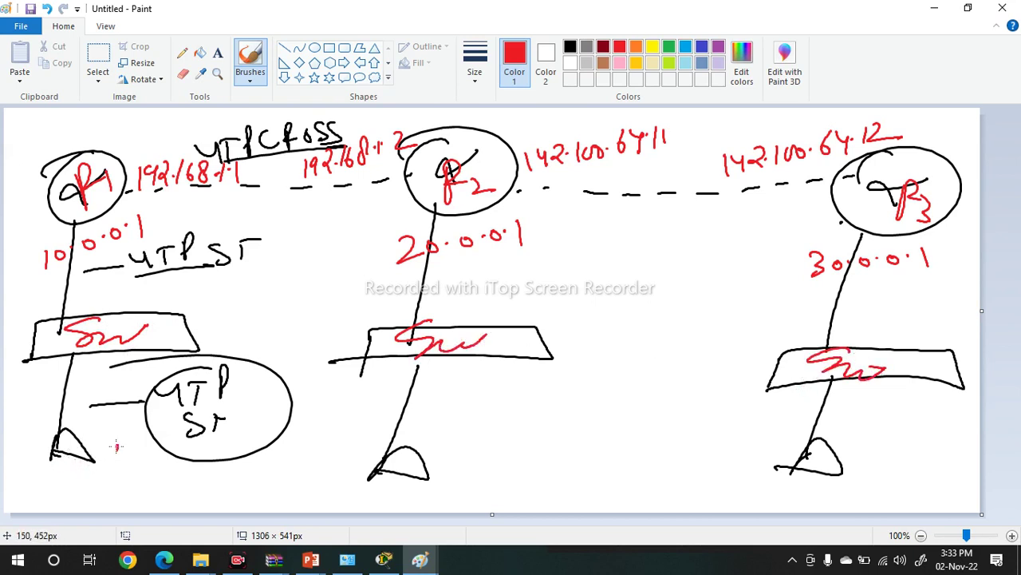
- Write the address 10.0.0.2 in red beside the left PC
{"action": "left_click_drag", "start_coordinate": [114, 449], "coordinate": [112, 464]}
{"action": "left_click", "coordinate": [141, 455]}
{"action": "mouse_move", "coordinate": [130, 451]}
{"action": "left_mouse_down"}
{"action": "mouse_move", "coordinate": [229, 436]}
{"action": "mouse_move", "coordinate": [213, 438]}
{"action": "mouse_move", "coordinate": [209, 425]}
{"action": "mouse_move", "coordinate": [232, 457]}
{"action": "left_mouse_up"}
{"action": "left_click", "coordinate": [170, 448]}
{"action": "left_click", "coordinate": [198, 443]}
{"action": "key", "text": "ctrl+z"}
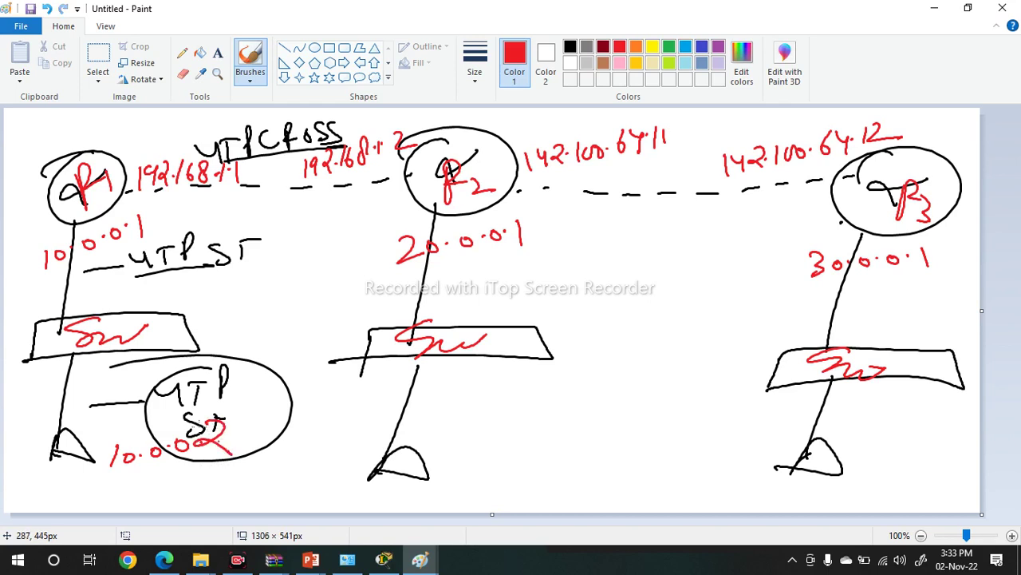
- Underline 10.0.0.1 below R1, and write 255.0.0.0 and 10.0.0.1 under the left PC's address
{"action": "left_click_drag", "start_coordinate": [38, 275], "coordinate": [144, 249]}
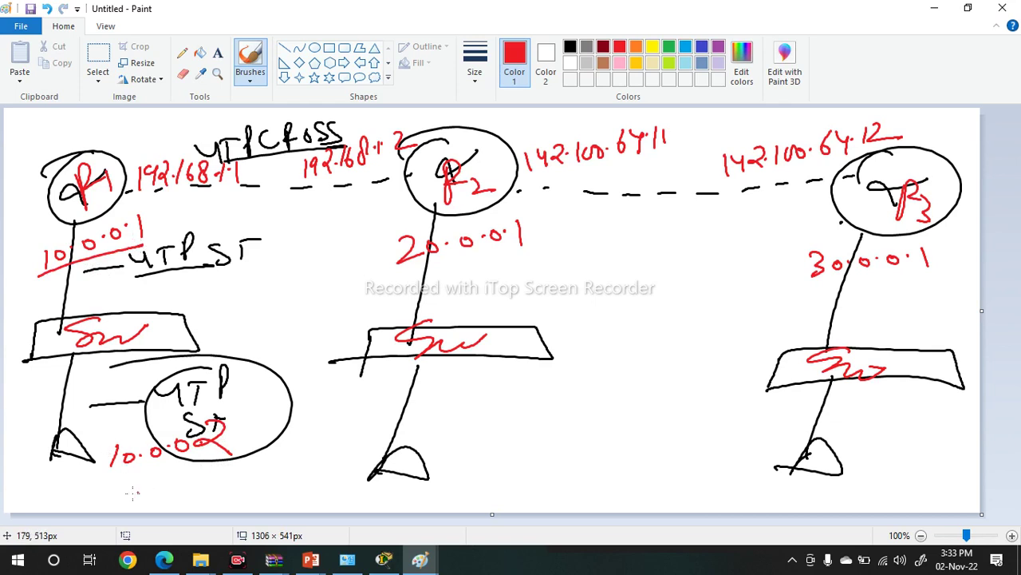
{"action": "mouse_move", "coordinate": [114, 476]}
{"action": "left_mouse_down"}
{"action": "mouse_move", "coordinate": [133, 492]}
{"action": "mouse_move", "coordinate": [151, 490]}
{"action": "mouse_move", "coordinate": [244, 451]}
{"action": "left_mouse_up"}
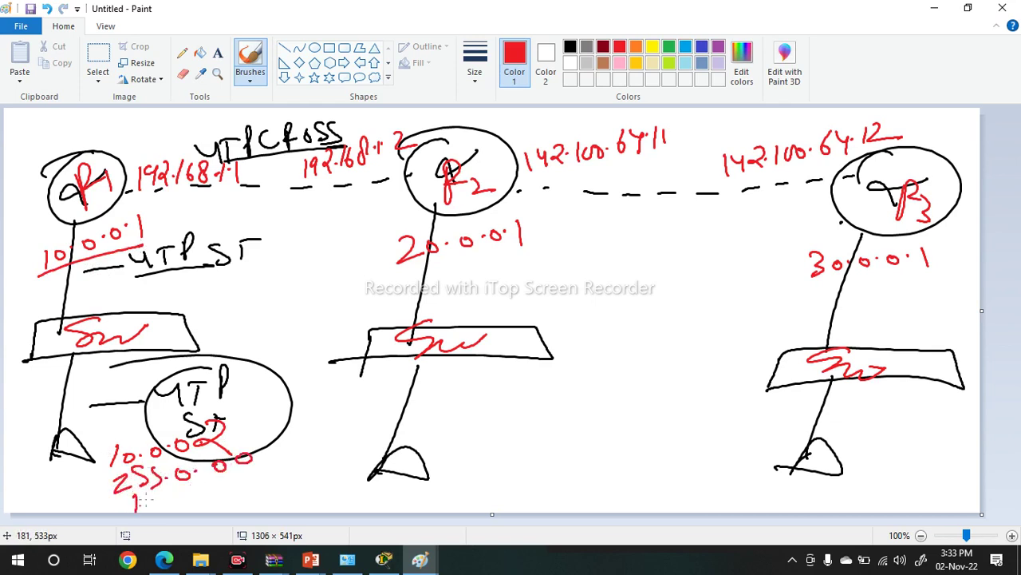
{"action": "left_click_drag", "start_coordinate": [135, 492], "coordinate": [137, 511]}
{"action": "left_click_drag", "start_coordinate": [152, 498], "coordinate": [190, 496]}
{"action": "left_click_drag", "start_coordinate": [201, 493], "coordinate": [216, 490]}
{"action": "left_click_drag", "start_coordinate": [226, 486], "coordinate": [247, 495]}
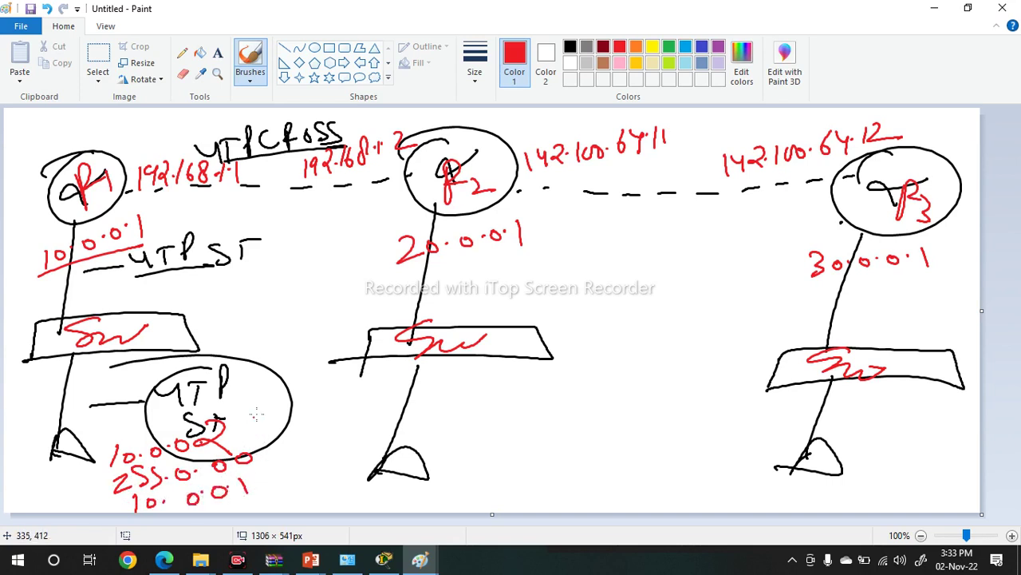
- Annotate the left PC's three address lines as IP, S/M and DG
{"action": "left_click_drag", "start_coordinate": [239, 428], "coordinate": [303, 416]}
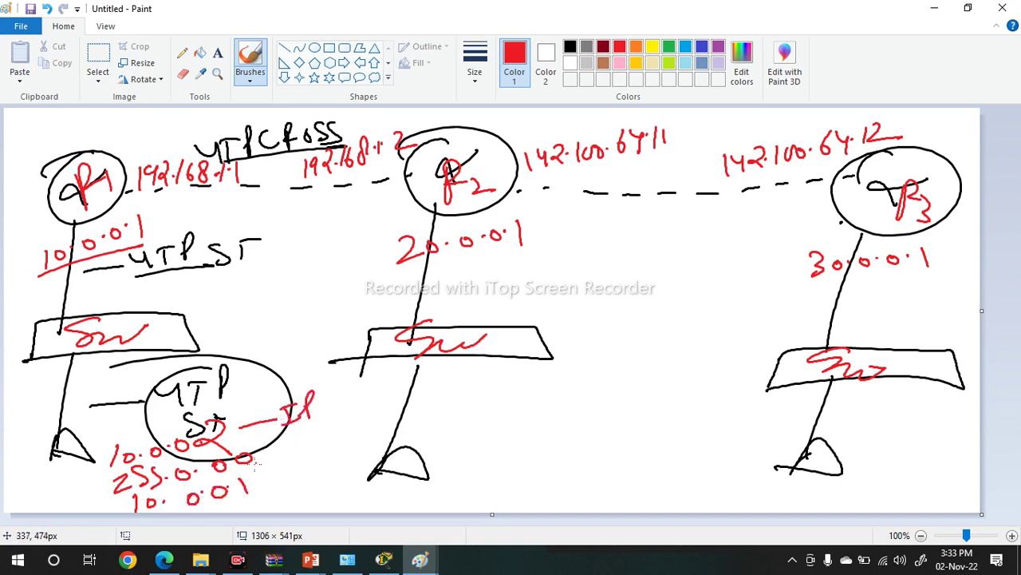
{"action": "left_click_drag", "start_coordinate": [257, 455], "coordinate": [284, 455]}
{"action": "mouse_move", "coordinate": [306, 439]}
{"action": "left_mouse_down"}
{"action": "mouse_move", "coordinate": [302, 456]}
{"action": "mouse_move", "coordinate": [317, 432]}
{"action": "mouse_move", "coordinate": [327, 445]}
{"action": "left_mouse_up"}
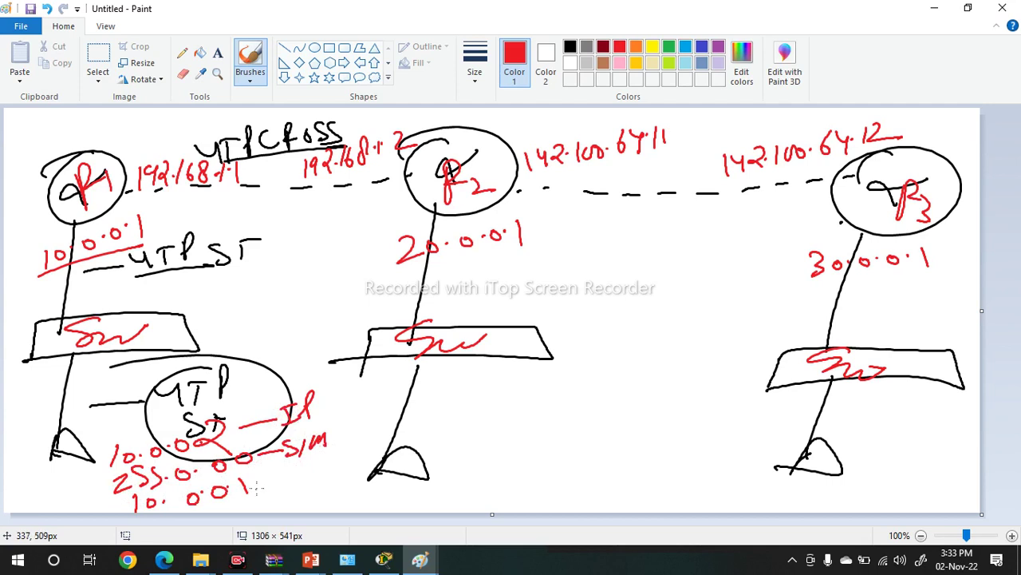
{"action": "left_click_drag", "start_coordinate": [254, 488], "coordinate": [282, 478]}
{"action": "left_click_drag", "start_coordinate": [281, 474], "coordinate": [302, 487]}
{"action": "left_click_drag", "start_coordinate": [308, 469], "coordinate": [300, 503]}
{"action": "left_click_drag", "start_coordinate": [316, 479], "coordinate": [324, 476]}
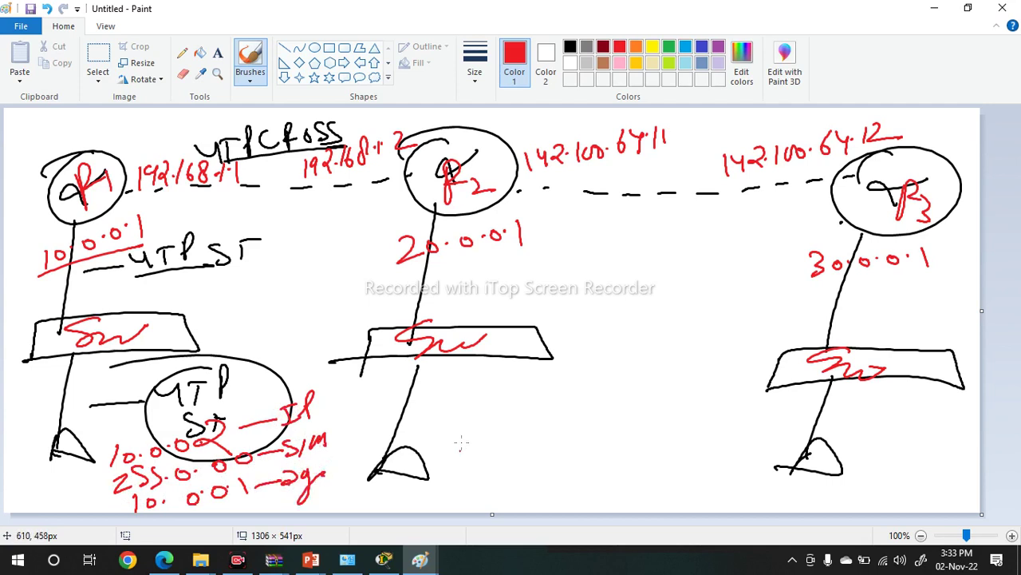
- Write the address 20.0.0.2 and the subnet mask 255.0.0.0 beside the middle PC
{"action": "mouse_move", "coordinate": [448, 416]}
{"action": "left_mouse_down"}
{"action": "mouse_move", "coordinate": [468, 436]}
{"action": "mouse_move", "coordinate": [482, 415]}
{"action": "mouse_move", "coordinate": [541, 407]}
{"action": "left_mouse_up"}
{"action": "left_click", "coordinate": [497, 417]}
{"action": "left_click_drag", "start_coordinate": [553, 400], "coordinate": [613, 412]}
{"action": "left_click_drag", "start_coordinate": [460, 445], "coordinate": [484, 462]}
{"action": "mouse_move", "coordinate": [489, 440]}
{"action": "left_mouse_down"}
{"action": "mouse_move", "coordinate": [484, 463]}
{"action": "mouse_move", "coordinate": [501, 461]}
{"action": "left_mouse_up"}
{"action": "left_click", "coordinate": [527, 445]}
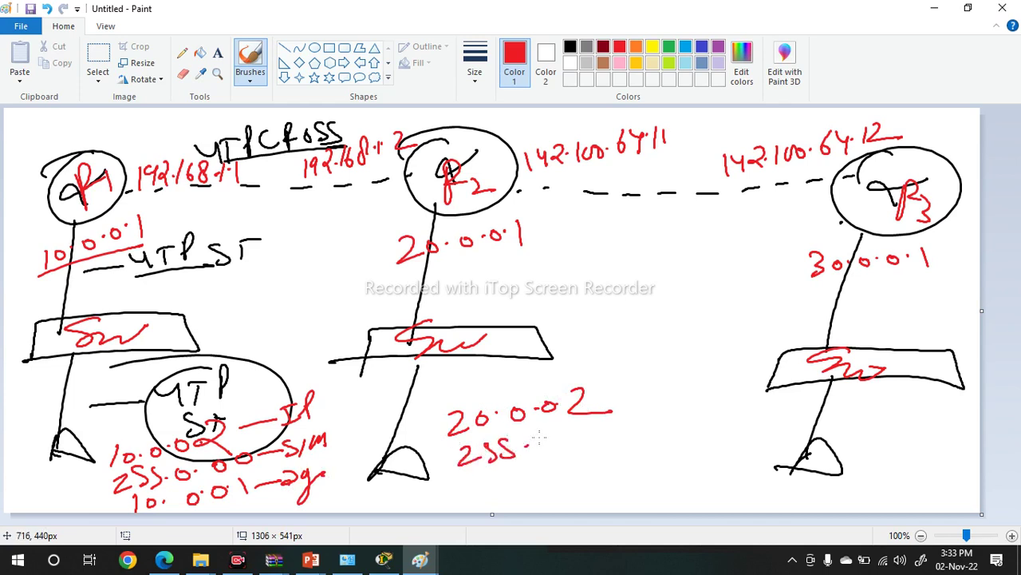
{"action": "left_click_drag", "start_coordinate": [544, 434], "coordinate": [542, 435]}
{"action": "left_click", "coordinate": [556, 439]}
{"action": "left_click_drag", "start_coordinate": [571, 433], "coordinate": [572, 434]}
{"action": "left_click", "coordinate": [595, 437]}
{"action": "left_click_drag", "start_coordinate": [612, 429], "coordinate": [611, 430]}
- Write the gateway 20.0.0.1 under the middle PC's subnet mask
{"action": "mouse_move", "coordinate": [461, 482]}
{"action": "left_mouse_down"}
{"action": "mouse_move", "coordinate": [478, 499]}
{"action": "mouse_move", "coordinate": [490, 481]}
{"action": "mouse_move", "coordinate": [603, 474]}
{"action": "left_mouse_up"}
{"action": "left_click", "coordinate": [512, 480]}
{"action": "left_click", "coordinate": [557, 474]}
{"action": "left_click", "coordinate": [592, 471]}
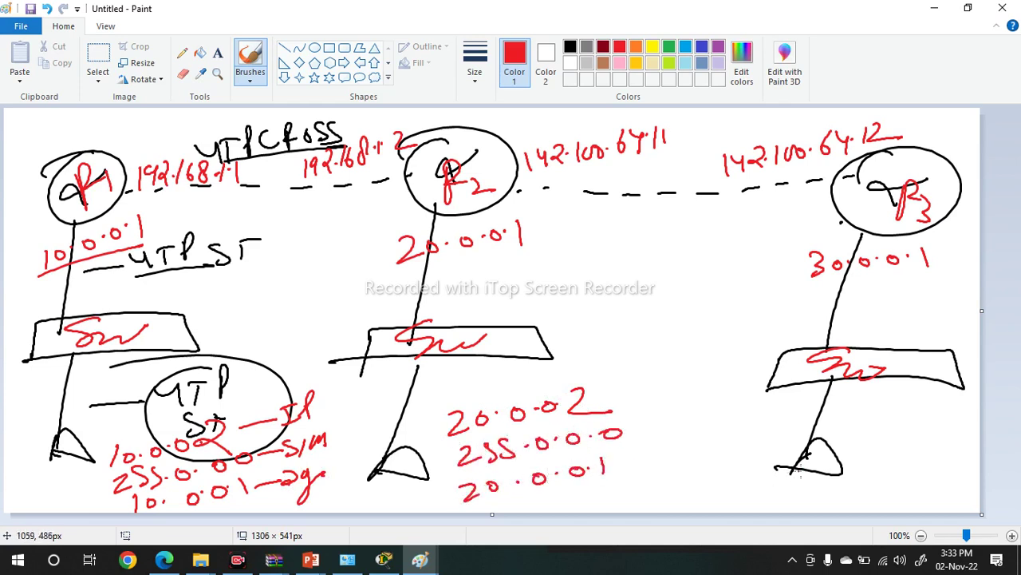
- Write the address 30.0.0.2 and the subnet mask 255.0.0.0 over the right PC
{"action": "mouse_move", "coordinate": [777, 428]}
{"action": "left_mouse_down"}
{"action": "mouse_move", "coordinate": [778, 448]}
{"action": "mouse_move", "coordinate": [848, 426]}
{"action": "mouse_move", "coordinate": [943, 431]}
{"action": "left_mouse_up"}
{"action": "left_click", "coordinate": [828, 429]}
{"action": "left_click", "coordinate": [866, 429]}
{"action": "left_click", "coordinate": [905, 429]}
{"action": "left_click_drag", "start_coordinate": [784, 471], "coordinate": [814, 479]}
{"action": "mouse_move", "coordinate": [822, 461]}
{"action": "left_mouse_down"}
{"action": "mouse_move", "coordinate": [833, 454]}
{"action": "mouse_move", "coordinate": [830, 478]}
{"action": "left_mouse_up"}
{"action": "left_click", "coordinate": [861, 464]}
{"action": "left_click_drag", "start_coordinate": [868, 458], "coordinate": [904, 456]}
{"action": "left_click", "coordinate": [888, 461]}
{"action": "left_click", "coordinate": [921, 461]}
{"action": "mouse_move", "coordinate": [935, 453]}
{"action": "left_mouse_down"}
{"action": "mouse_move", "coordinate": [946, 455]}
{"action": "mouse_move", "coordinate": [935, 455]}
{"action": "left_mouse_up"}
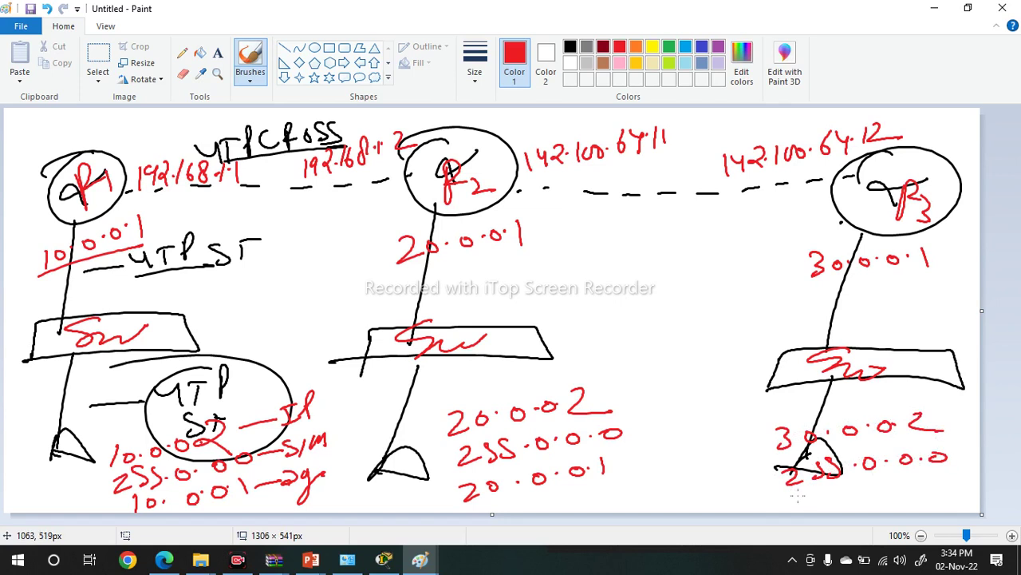
- Write the gateway 30.0.0.1 under the right PC's subnet mask
{"action": "left_click_drag", "start_coordinate": [810, 482], "coordinate": [807, 503]}
{"action": "left_click_drag", "start_coordinate": [845, 484], "coordinate": [916, 483]}
{"action": "left_click", "coordinate": [854, 487]}
{"action": "left_click", "coordinate": [897, 486]}
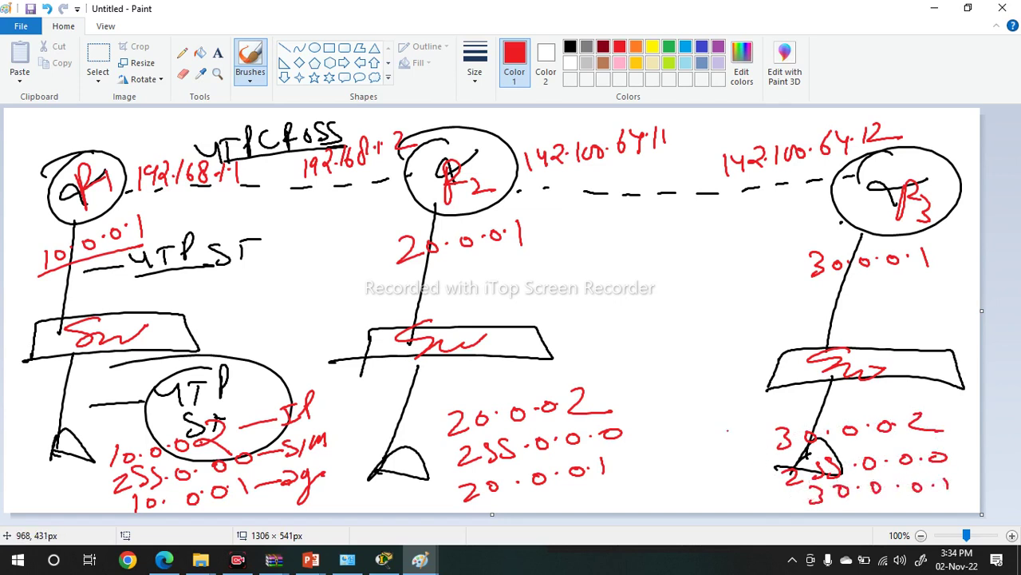
- Add blue prefix lengths to the router link addresses: /24 after both 192.168.1 addresses and /16 after both 142.100.64 addresses
{"action": "left_click", "coordinate": [702, 46]}
{"action": "left_click_drag", "start_coordinate": [242, 150], "coordinate": [231, 204]}
{"action": "mouse_move", "coordinate": [254, 169]}
{"action": "left_mouse_down"}
{"action": "mouse_move", "coordinate": [268, 183]}
{"action": "mouse_move", "coordinate": [283, 177]}
{"action": "left_mouse_up"}
{"action": "left_click_drag", "start_coordinate": [279, 164], "coordinate": [279, 184]}
{"action": "mouse_move", "coordinate": [425, 114]}
{"action": "left_mouse_down"}
{"action": "mouse_move", "coordinate": [402, 172]}
{"action": "mouse_move", "coordinate": [439, 146]}
{"action": "left_mouse_up"}
{"action": "left_click_drag", "start_coordinate": [440, 125], "coordinate": [449, 154]}
{"action": "left_click_drag", "start_coordinate": [685, 114], "coordinate": [656, 170]}
{"action": "mouse_move", "coordinate": [695, 122]}
{"action": "left_mouse_down"}
{"action": "mouse_move", "coordinate": [669, 158]}
{"action": "mouse_move", "coordinate": [696, 147]}
{"action": "left_mouse_up"}
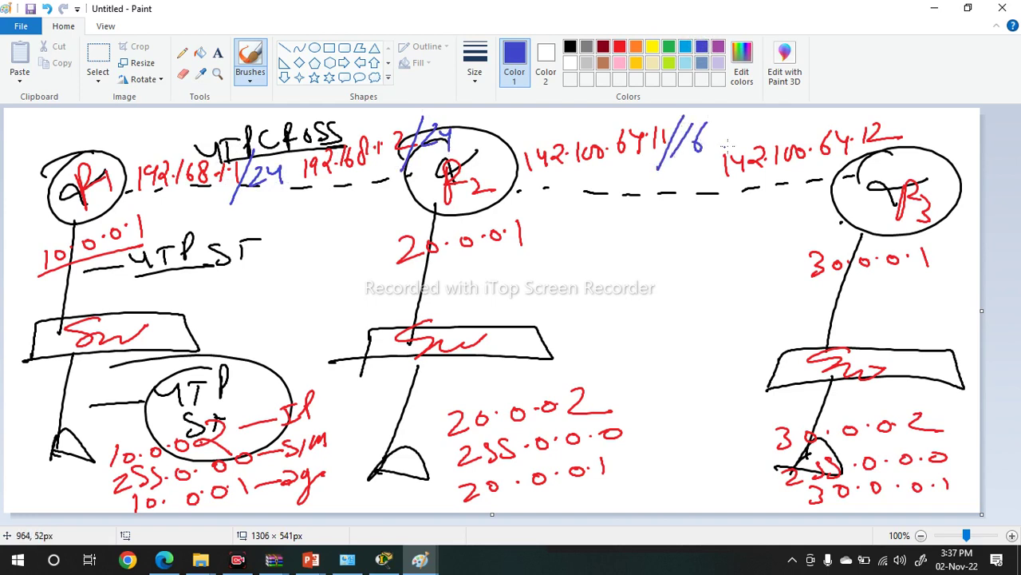
{"action": "mouse_move", "coordinate": [909, 112]}
{"action": "left_mouse_down"}
{"action": "mouse_move", "coordinate": [881, 156]}
{"action": "mouse_move", "coordinate": [897, 151]}
{"action": "left_mouse_up"}
{"action": "left_click_drag", "start_coordinate": [932, 119], "coordinate": [923, 135]}
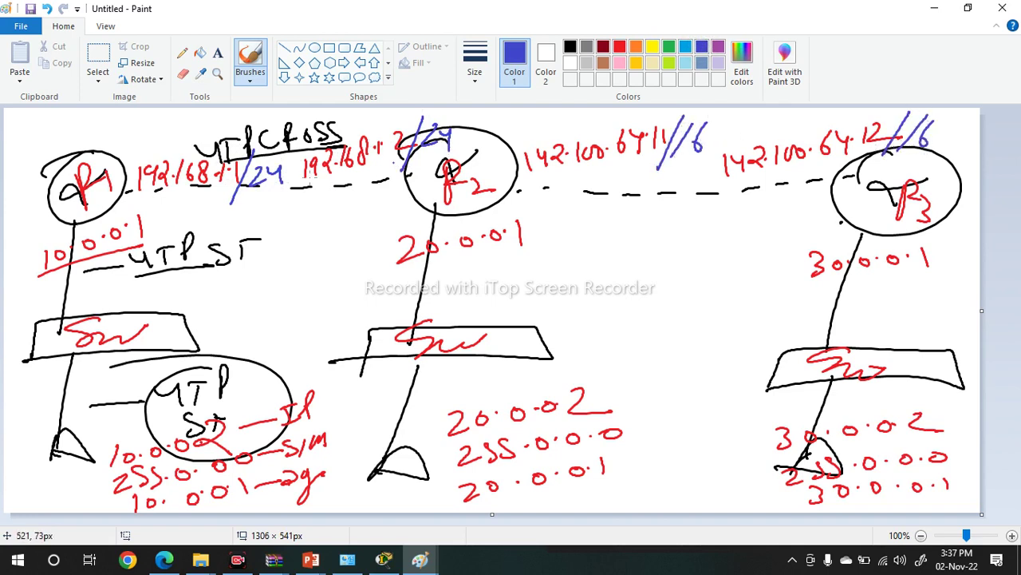
- Add the prefix length /8 in blue after 10.0.0.1, 20.0.0.1 and 30.0.0.1 below the routers
{"action": "left_click_drag", "start_coordinate": [166, 203], "coordinate": [143, 251]}
{"action": "mouse_move", "coordinate": [173, 210]}
{"action": "left_mouse_down"}
{"action": "mouse_move", "coordinate": [164, 239]}
{"action": "mouse_move", "coordinate": [179, 201]}
{"action": "left_mouse_up"}
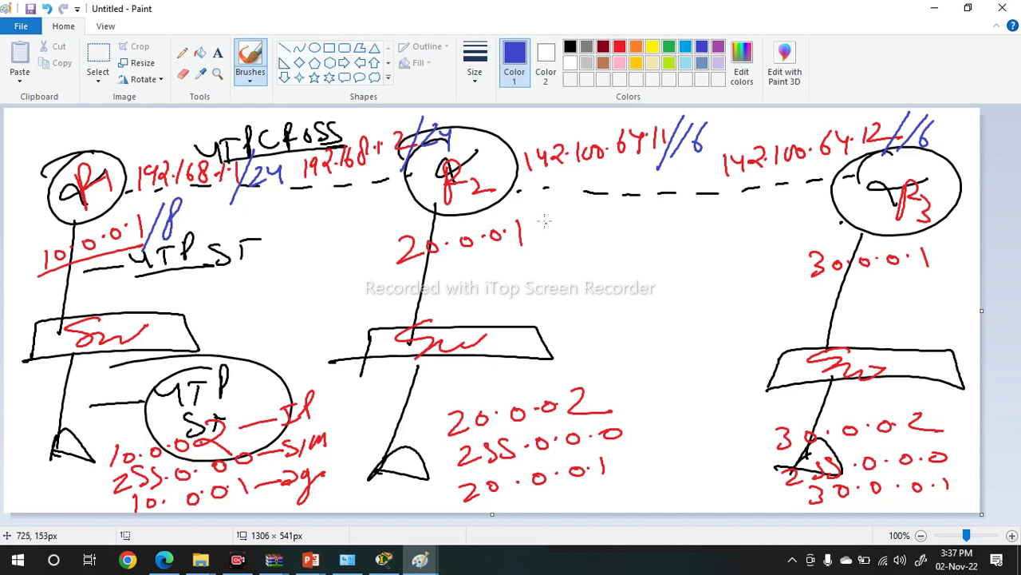
{"action": "left_click_drag", "start_coordinate": [551, 209], "coordinate": [518, 270]}
{"action": "left_click_drag", "start_coordinate": [576, 220], "coordinate": [574, 224]}
{"action": "left_click_drag", "start_coordinate": [956, 235], "coordinate": [917, 296]}
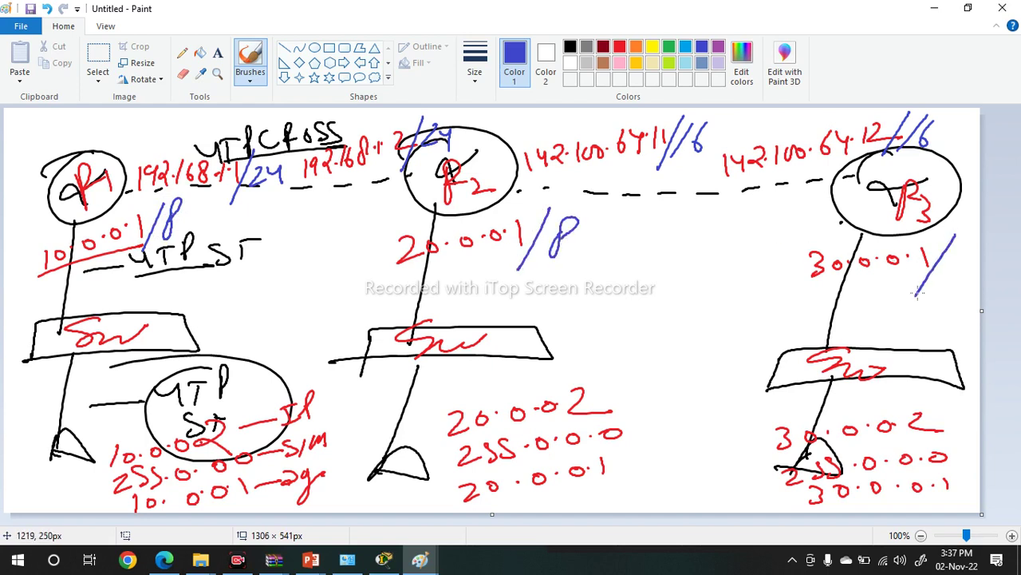
{"action": "mouse_move", "coordinate": [966, 253]}
{"action": "left_mouse_down"}
{"action": "mouse_move", "coordinate": [942, 284]}
{"action": "mouse_move", "coordinate": [951, 269]}
{"action": "left_mouse_up"}
- Draw a second PC linked to the left switch with the underlined address 10.0.0.3, and mark the last digit of 10.0.0.2
{"action": "mouse_move", "coordinate": [199, 330]}
{"action": "left_mouse_down"}
{"action": "mouse_move", "coordinate": [297, 327]}
{"action": "mouse_move", "coordinate": [267, 336]}
{"action": "left_mouse_up"}
{"action": "mouse_move", "coordinate": [253, 284]}
{"action": "left_mouse_down"}
{"action": "mouse_move", "coordinate": [254, 299]}
{"action": "mouse_move", "coordinate": [266, 284]}
{"action": "mouse_move", "coordinate": [291, 292]}
{"action": "mouse_move", "coordinate": [335, 281]}
{"action": "left_mouse_up"}
{"action": "left_click_drag", "start_coordinate": [254, 302], "coordinate": [339, 295]}
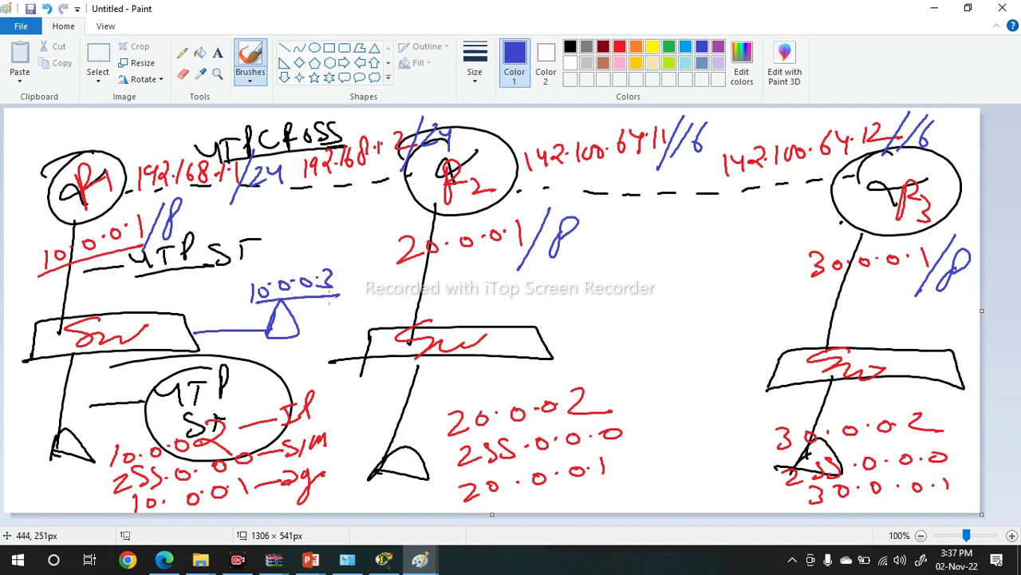
{"action": "left_click_drag", "start_coordinate": [195, 456], "coordinate": [233, 437]}
- Draw a third small PC linked to the left switch and add a circled note beside 10.0.0.3
{"action": "mouse_move", "coordinate": [195, 345]}
{"action": "left_mouse_down"}
{"action": "mouse_move", "coordinate": [277, 345]}
{"action": "mouse_move", "coordinate": [280, 357]}
{"action": "left_mouse_up"}
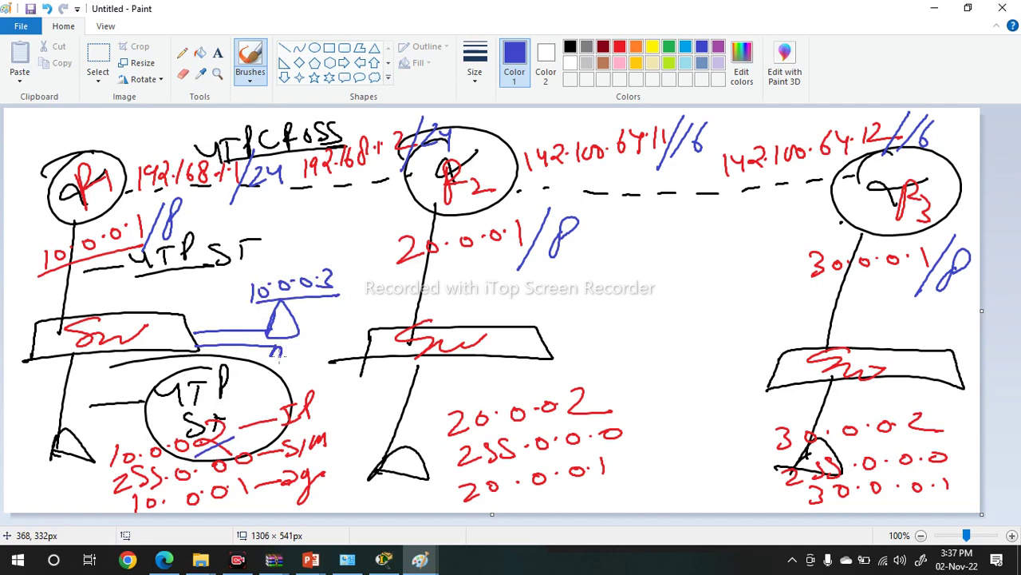
{"action": "mouse_move", "coordinate": [197, 292]}
{"action": "left_mouse_down"}
{"action": "mouse_move", "coordinate": [196, 304]}
{"action": "mouse_move", "coordinate": [225, 298]}
{"action": "mouse_move", "coordinate": [221, 278]}
{"action": "left_mouse_up"}
{"action": "mouse_move", "coordinate": [227, 296]}
{"action": "left_mouse_down"}
{"action": "mouse_move", "coordinate": [247, 287]}
{"action": "mouse_move", "coordinate": [226, 282]}
{"action": "left_mouse_up"}
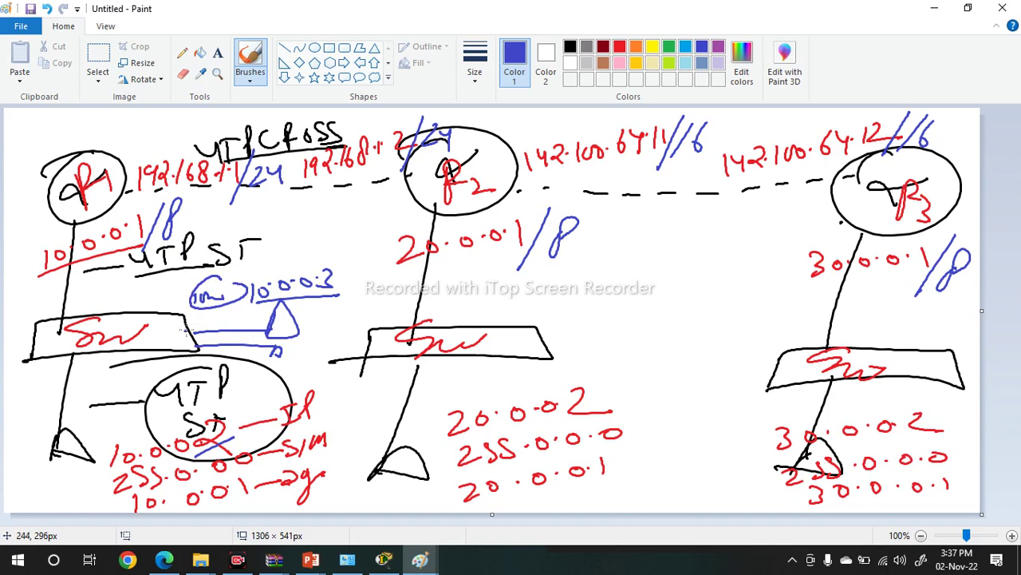
{"action": "left_click", "coordinate": [187, 329]}
- Label the link ports in green: F0/0 at both ends of the R1–R2 link and F1/1 at both ends of the R2–R3 link
{"action": "left_click", "coordinate": [669, 46]}
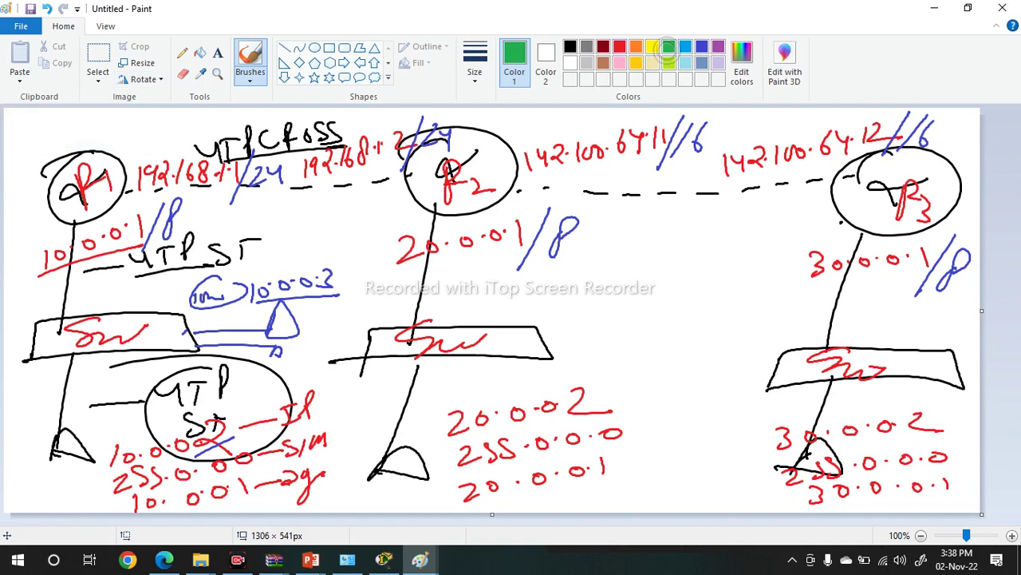
{"action": "left_click_drag", "start_coordinate": [125, 192], "coordinate": [161, 195]}
{"action": "mouse_move", "coordinate": [361, 186]}
{"action": "left_mouse_down"}
{"action": "mouse_move", "coordinate": [363, 206]}
{"action": "mouse_move", "coordinate": [374, 192]}
{"action": "mouse_move", "coordinate": [401, 199]}
{"action": "left_mouse_up"}
{"action": "mouse_move", "coordinate": [520, 206]}
{"action": "left_mouse_down"}
{"action": "mouse_move", "coordinate": [531, 183]}
{"action": "mouse_move", "coordinate": [528, 193]}
{"action": "mouse_move", "coordinate": [559, 177]}
{"action": "mouse_move", "coordinate": [550, 209]}
{"action": "mouse_move", "coordinate": [574, 196]}
{"action": "left_mouse_up"}
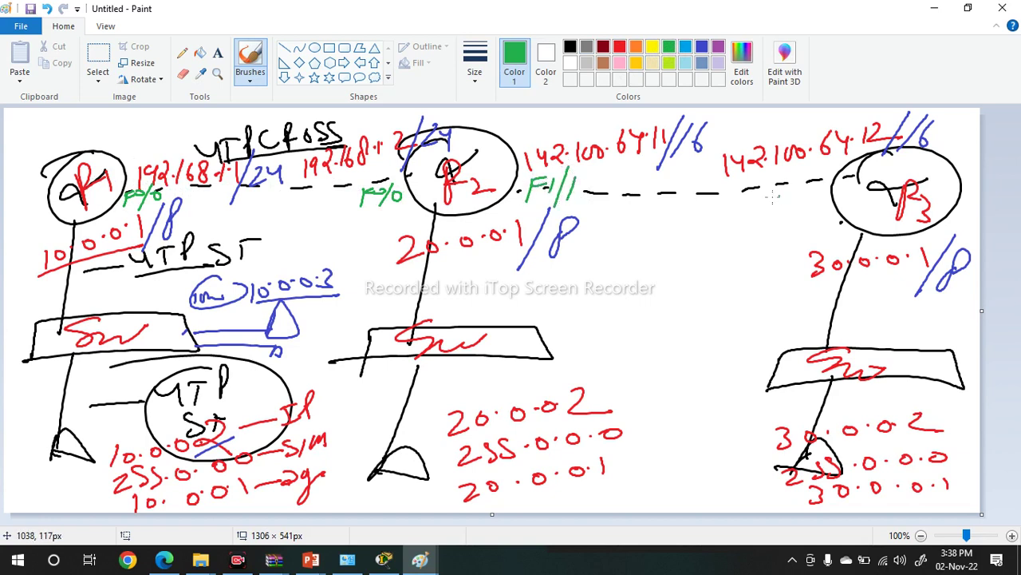
{"action": "mouse_move", "coordinate": [772, 184]}
{"action": "left_mouse_down"}
{"action": "mouse_move", "coordinate": [771, 208]}
{"action": "mouse_move", "coordinate": [794, 191]}
{"action": "mouse_move", "coordinate": [806, 212]}
{"action": "left_mouse_up"}
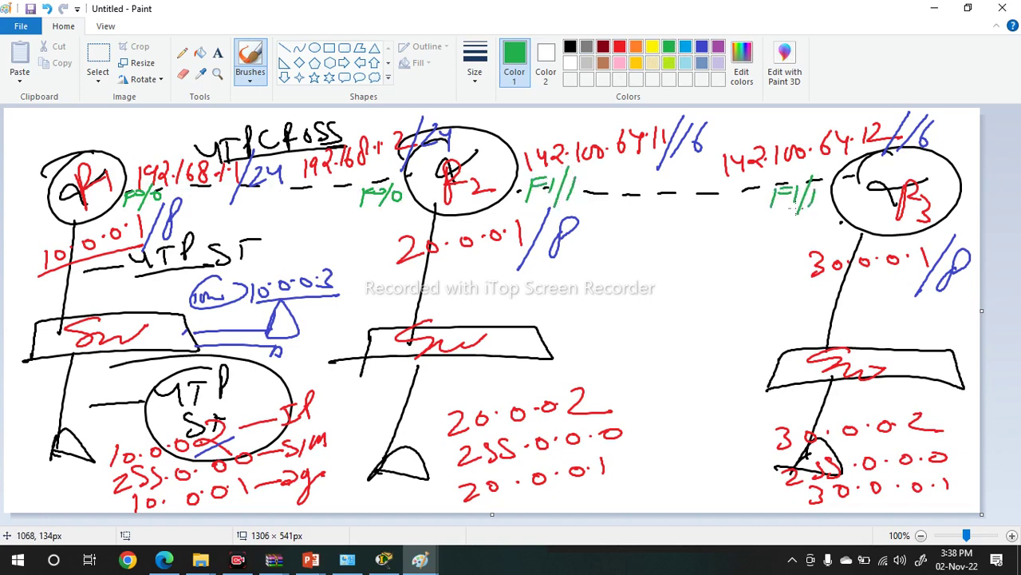
- Label the LAN-side ports in green: F2/1 on R1, F2/1 on R2 and F0/1 on R3
{"action": "left_click_drag", "start_coordinate": [20, 230], "coordinate": [21, 254]}
{"action": "mouse_move", "coordinate": [21, 231]}
{"action": "left_mouse_down"}
{"action": "mouse_move", "coordinate": [33, 229]}
{"action": "mouse_move", "coordinate": [32, 238]}
{"action": "left_mouse_up"}
{"action": "left_click_drag", "start_coordinate": [33, 230], "coordinate": [56, 249]}
{"action": "mouse_move", "coordinate": [441, 222]}
{"action": "left_mouse_down"}
{"action": "mouse_move", "coordinate": [440, 242]}
{"action": "mouse_move", "coordinate": [458, 220]}
{"action": "left_mouse_up"}
{"action": "left_click_drag", "start_coordinate": [443, 232], "coordinate": [486, 233]}
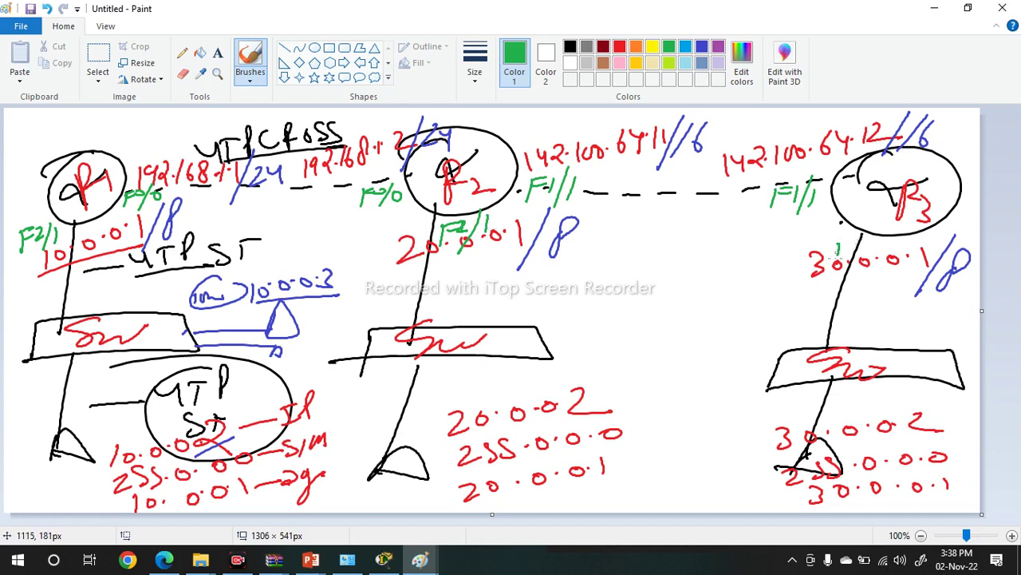
{"action": "left_click_drag", "start_coordinate": [837, 254], "coordinate": [834, 266]}
{"action": "left_click_drag", "start_coordinate": [840, 241], "coordinate": [858, 238]}
{"action": "mouse_move", "coordinate": [840, 248]}
{"action": "left_mouse_down"}
{"action": "mouse_move", "coordinate": [872, 243]}
{"action": "mouse_move", "coordinate": [859, 260]}
{"action": "left_mouse_up"}
{"action": "left_click_drag", "start_coordinate": [878, 238], "coordinate": [874, 262]}
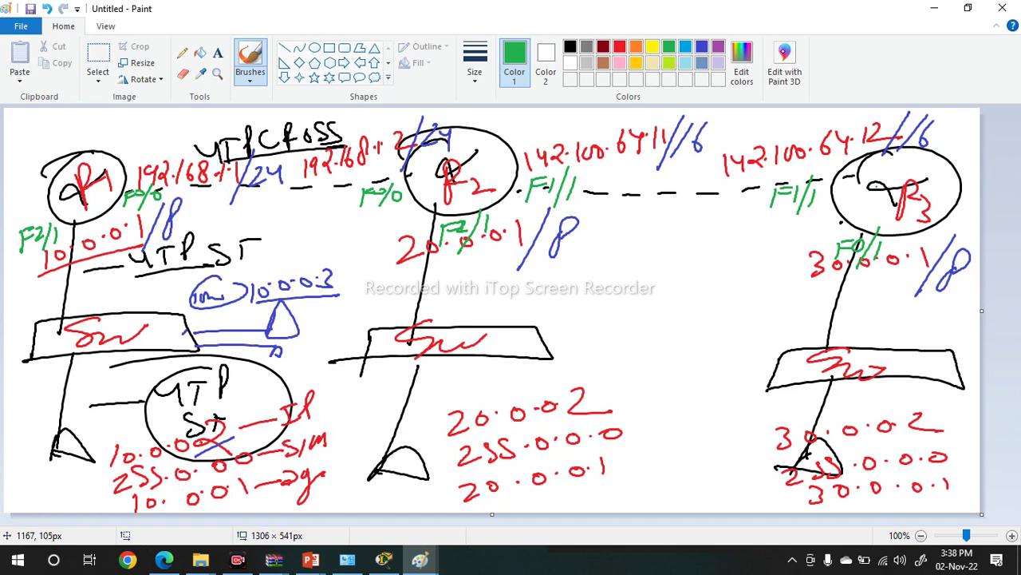
- Underline R1's port labels F0/0 and F2/1 in blue
{"action": "left_click", "coordinate": [707, 46]}
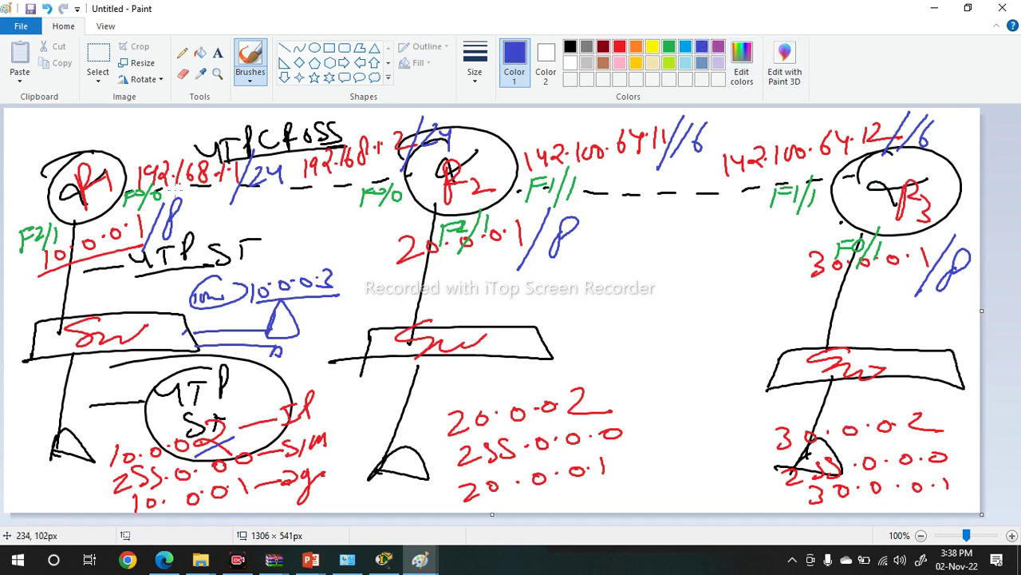
{"action": "left_click_drag", "start_coordinate": [143, 212], "coordinate": [182, 186]}
{"action": "left_click_drag", "start_coordinate": [28, 255], "coordinate": [81, 216]}
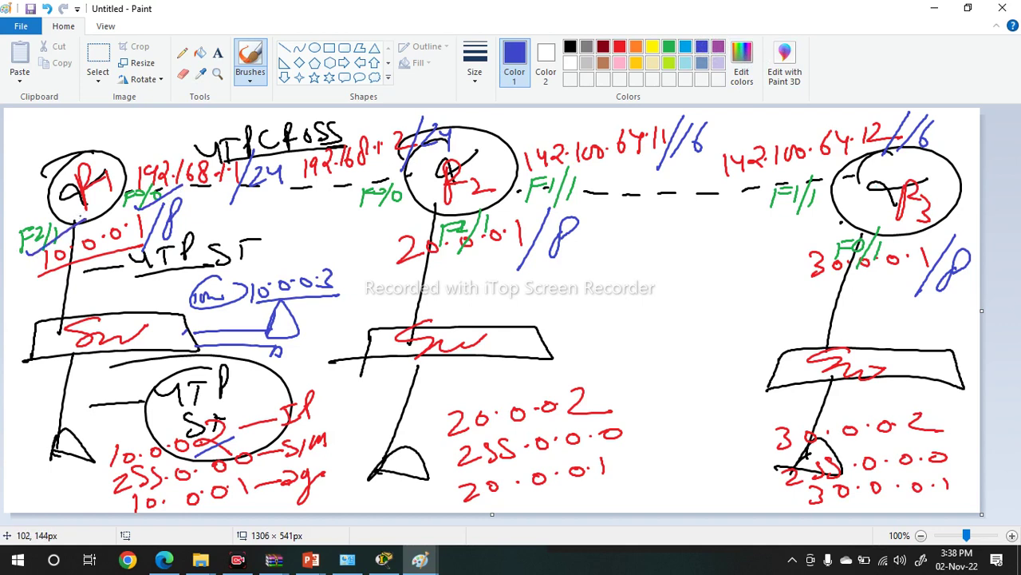
- Open a second, blank Paint window with mspaint and draw a # prompt sign in the canvas's upper-left corner
{"action": "key", "text": "super+r"}
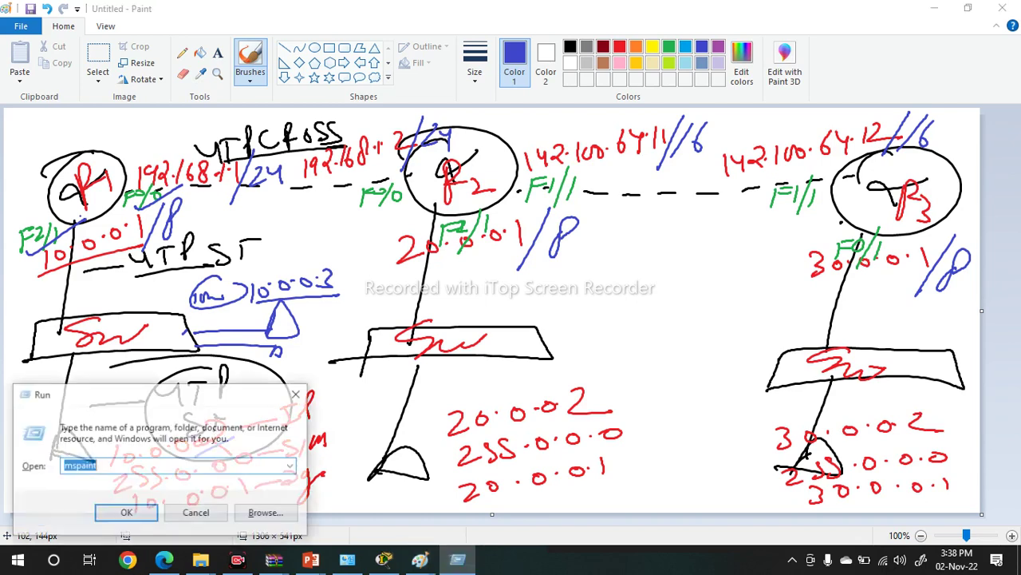
{"action": "key", "text": "Return"}
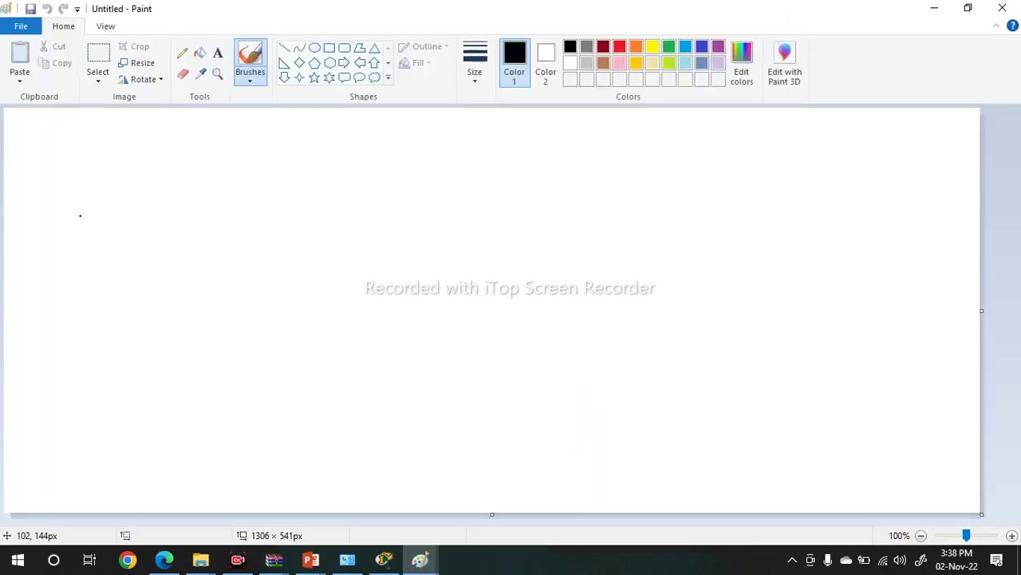
{"action": "mouse_move", "coordinate": [17, 148]}
{"action": "left_mouse_down"}
{"action": "mouse_move", "coordinate": [52, 143]}
{"action": "mouse_move", "coordinate": [47, 155]}
{"action": "left_mouse_up"}
{"action": "left_click_drag", "start_coordinate": [29, 137], "coordinate": [18, 170]}
{"action": "left_click_drag", "start_coordinate": [43, 139], "coordinate": [34, 167]}
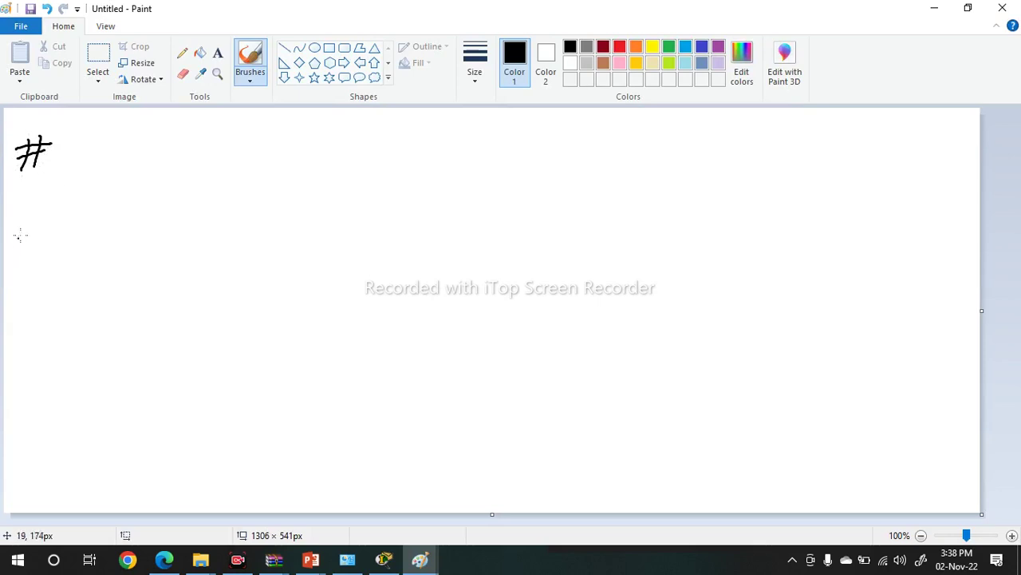
- Draw four more # prompt signs in a column below the first one
{"action": "left_click_drag", "start_coordinate": [17, 230], "coordinate": [45, 228]}
{"action": "mouse_move", "coordinate": [20, 221]}
{"action": "left_mouse_down"}
{"action": "mouse_move", "coordinate": [45, 221]}
{"action": "mouse_move", "coordinate": [28, 241]}
{"action": "left_mouse_up"}
{"action": "left_click_drag", "start_coordinate": [44, 209], "coordinate": [43, 239]}
{"action": "left_click_drag", "start_coordinate": [24, 303], "coordinate": [51, 297]}
{"action": "left_click_drag", "start_coordinate": [23, 312], "coordinate": [44, 308]}
{"action": "mouse_move", "coordinate": [33, 291]}
{"action": "left_mouse_down"}
{"action": "mouse_move", "coordinate": [27, 318]}
{"action": "mouse_move", "coordinate": [39, 315]}
{"action": "left_mouse_up"}
{"action": "left_click_drag", "start_coordinate": [16, 375], "coordinate": [47, 367]}
{"action": "mouse_move", "coordinate": [18, 385]}
{"action": "left_mouse_down"}
{"action": "mouse_move", "coordinate": [41, 361]}
{"action": "mouse_move", "coordinate": [25, 389]}
{"action": "left_mouse_up"}
{"action": "left_click_drag", "start_coordinate": [40, 357], "coordinate": [35, 384]}
{"action": "mouse_move", "coordinate": [20, 435]}
{"action": "left_mouse_down"}
{"action": "mouse_move", "coordinate": [46, 426]}
{"action": "mouse_move", "coordinate": [50, 437]}
{"action": "left_mouse_up"}
{"action": "mouse_move", "coordinate": [32, 422]}
{"action": "left_mouse_down"}
{"action": "mouse_move", "coordinate": [27, 452]}
{"action": "mouse_move", "coordinate": [36, 451]}
{"action": "left_mouse_up"}
- Handwrite the command int F0/0 after the first # prompt, with a space mark between the words and an Enter arrow at the end
{"action": "mouse_move", "coordinate": [65, 160]}
{"action": "left_mouse_down"}
{"action": "mouse_move", "coordinate": [103, 151]}
{"action": "mouse_move", "coordinate": [94, 129]}
{"action": "mouse_move", "coordinate": [141, 149]}
{"action": "mouse_move", "coordinate": [139, 162]}
{"action": "left_mouse_up"}
{"action": "mouse_move", "coordinate": [174, 120]}
{"action": "left_mouse_down"}
{"action": "mouse_move", "coordinate": [167, 153]}
{"action": "mouse_move", "coordinate": [186, 118]}
{"action": "left_mouse_up"}
{"action": "left_click_drag", "start_coordinate": [173, 137], "coordinate": [193, 125]}
{"action": "mouse_move", "coordinate": [210, 111]}
{"action": "left_mouse_down"}
{"action": "mouse_move", "coordinate": [197, 153]}
{"action": "mouse_move", "coordinate": [215, 121]}
{"action": "left_mouse_up"}
{"action": "mouse_move", "coordinate": [299, 117]}
{"action": "left_mouse_down"}
{"action": "mouse_move", "coordinate": [297, 147]}
{"action": "mouse_move", "coordinate": [286, 148]}
{"action": "left_mouse_up"}
- Handwrite IP Add 192.168.1.1 after the second # prompt, with space marks between the words
{"action": "left_click_drag", "start_coordinate": [72, 207], "coordinate": [87, 206]}
{"action": "mouse_move", "coordinate": [79, 209]}
{"action": "left_mouse_down"}
{"action": "mouse_move", "coordinate": [94, 227]}
{"action": "mouse_move", "coordinate": [108, 189]}
{"action": "mouse_move", "coordinate": [150, 179]}
{"action": "mouse_move", "coordinate": [144, 232]}
{"action": "left_mouse_up"}
{"action": "mouse_move", "coordinate": [188, 195]}
{"action": "left_mouse_down"}
{"action": "mouse_move", "coordinate": [177, 215]}
{"action": "mouse_move", "coordinate": [211, 188]}
{"action": "mouse_move", "coordinate": [253, 194]}
{"action": "mouse_move", "coordinate": [297, 180]}
{"action": "mouse_move", "coordinate": [297, 215]}
{"action": "left_mouse_up"}
{"action": "mouse_move", "coordinate": [337, 164]}
{"action": "left_mouse_down"}
{"action": "mouse_move", "coordinate": [334, 197]}
{"action": "mouse_move", "coordinate": [360, 197]}
{"action": "left_mouse_up"}
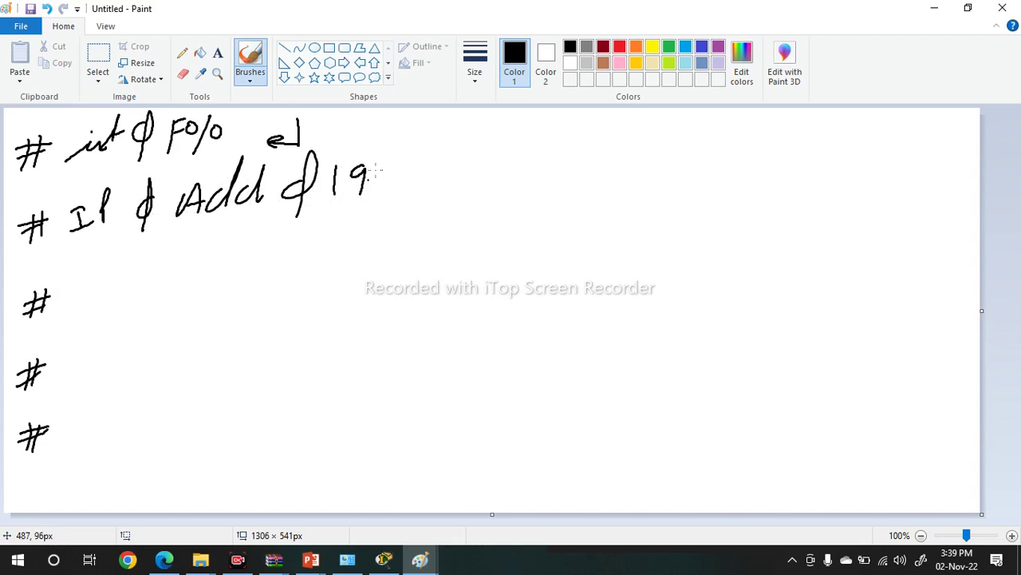
{"action": "mouse_move", "coordinate": [375, 163]}
{"action": "left_mouse_down"}
{"action": "mouse_move", "coordinate": [386, 185]}
{"action": "mouse_move", "coordinate": [421, 183]}
{"action": "left_mouse_up"}
{"action": "left_click_drag", "start_coordinate": [448, 169], "coordinate": [444, 185]}
{"action": "left_click_drag", "start_coordinate": [454, 150], "coordinate": [443, 185]}
{"action": "mouse_move", "coordinate": [483, 159]}
{"action": "left_mouse_down"}
{"action": "mouse_move", "coordinate": [500, 181]}
{"action": "mouse_move", "coordinate": [541, 177]}
{"action": "mouse_move", "coordinate": [544, 200]}
{"action": "mouse_move", "coordinate": [558, 163]}
{"action": "left_mouse_up"}
{"action": "left_click", "coordinate": [472, 170]}
- Complete the 192.168.1.1 command with a space mark, the subnet mask 255.255.255.0 and an Enter arrow
{"action": "left_click_drag", "start_coordinate": [553, 139], "coordinate": [545, 198]}
{"action": "left_click_drag", "start_coordinate": [573, 153], "coordinate": [592, 177]}
{"action": "left_click_drag", "start_coordinate": [608, 150], "coordinate": [598, 176]}
{"action": "mouse_move", "coordinate": [629, 148]}
{"action": "left_mouse_down"}
{"action": "mouse_move", "coordinate": [615, 175]}
{"action": "mouse_move", "coordinate": [653, 165]}
{"action": "mouse_move", "coordinate": [662, 174]}
{"action": "left_mouse_up"}
{"action": "left_click", "coordinate": [632, 166]}
{"action": "mouse_move", "coordinate": [681, 147]}
{"action": "left_mouse_down"}
{"action": "mouse_move", "coordinate": [670, 171]}
{"action": "mouse_move", "coordinate": [742, 170]}
{"action": "left_mouse_up"}
{"action": "left_click", "coordinate": [702, 166]}
{"action": "mouse_move", "coordinate": [760, 150]}
{"action": "left_mouse_down"}
{"action": "mouse_move", "coordinate": [769, 146]}
{"action": "mouse_move", "coordinate": [758, 171]}
{"action": "left_mouse_up"}
{"action": "left_click", "coordinate": [782, 164]}
{"action": "mouse_move", "coordinate": [801, 157]}
{"action": "left_mouse_down"}
{"action": "mouse_move", "coordinate": [793, 166]}
{"action": "mouse_move", "coordinate": [806, 159]}
{"action": "left_mouse_up"}
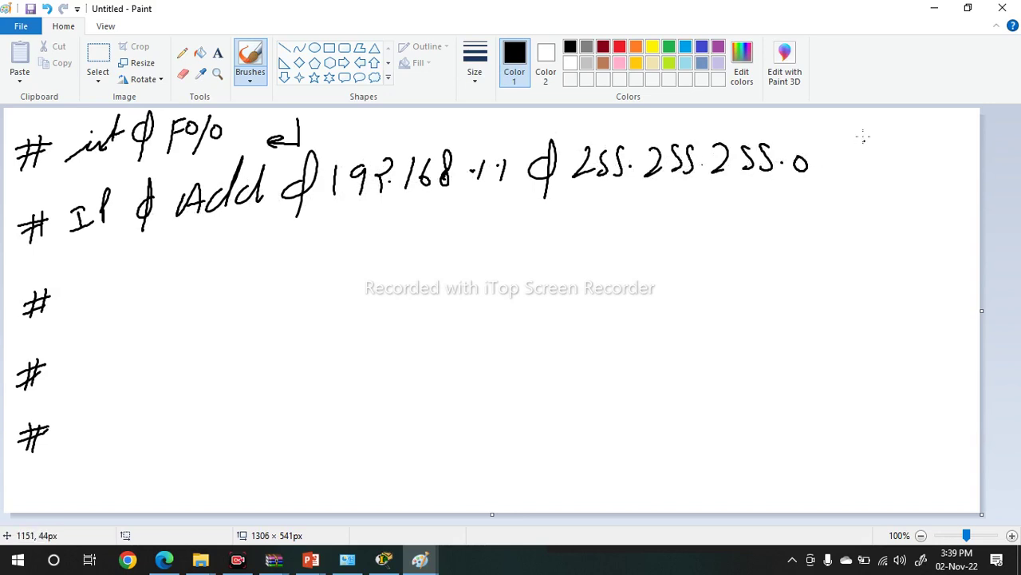
{"action": "left_click_drag", "start_coordinate": [868, 132], "coordinate": [869, 166]}
{"action": "mouse_move", "coordinate": [871, 166]}
{"action": "left_mouse_down"}
{"action": "mouse_move", "coordinate": [838, 163]}
{"action": "mouse_move", "coordinate": [849, 169]}
{"action": "left_mouse_up"}
- Handwrite no shut after the third # prompt, with a space mark between the words and an Enter arrow at the end
{"action": "mouse_move", "coordinate": [67, 308]}
{"action": "left_mouse_down"}
{"action": "mouse_move", "coordinate": [74, 292]}
{"action": "mouse_move", "coordinate": [83, 308]}
{"action": "left_mouse_up"}
{"action": "mouse_move", "coordinate": [113, 289]}
{"action": "left_mouse_down"}
{"action": "mouse_move", "coordinate": [102, 293]}
{"action": "mouse_move", "coordinate": [113, 286]}
{"action": "left_mouse_up"}
{"action": "left_click_drag", "start_coordinate": [158, 289], "coordinate": [152, 291]}
{"action": "left_click_drag", "start_coordinate": [174, 257], "coordinate": [165, 307]}
{"action": "mouse_move", "coordinate": [191, 263]}
{"action": "left_mouse_down"}
{"action": "mouse_move", "coordinate": [200, 254]}
{"action": "mouse_move", "coordinate": [193, 284]}
{"action": "left_mouse_up"}
{"action": "left_click_drag", "start_coordinate": [228, 255], "coordinate": [220, 283]}
{"action": "mouse_move", "coordinate": [223, 267]}
{"action": "left_mouse_down"}
{"action": "mouse_move", "coordinate": [251, 273]}
{"action": "mouse_move", "coordinate": [298, 252]}
{"action": "mouse_move", "coordinate": [296, 262]}
{"action": "left_mouse_up"}
{"action": "mouse_move", "coordinate": [295, 244]}
{"action": "left_mouse_down"}
{"action": "mouse_move", "coordinate": [321, 235]}
{"action": "mouse_move", "coordinate": [373, 249]}
{"action": "left_mouse_up"}
{"action": "left_click_drag", "start_coordinate": [373, 249], "coordinate": [340, 254]}
{"action": "left_click_drag", "start_coordinate": [340, 254], "coordinate": [355, 260]}
- Handwrite int F1/1 after the fourth # prompt, with a space mark and an Enter arrow at the end
{"action": "mouse_move", "coordinate": [63, 374]}
{"action": "left_mouse_down"}
{"action": "mouse_move", "coordinate": [88, 356]}
{"action": "mouse_move", "coordinate": [107, 361]}
{"action": "left_mouse_up"}
{"action": "left_click_drag", "start_coordinate": [125, 317], "coordinate": [112, 365]}
{"action": "left_click_drag", "start_coordinate": [112, 345], "coordinate": [171, 341]}
{"action": "left_click_drag", "start_coordinate": [195, 304], "coordinate": [179, 367]}
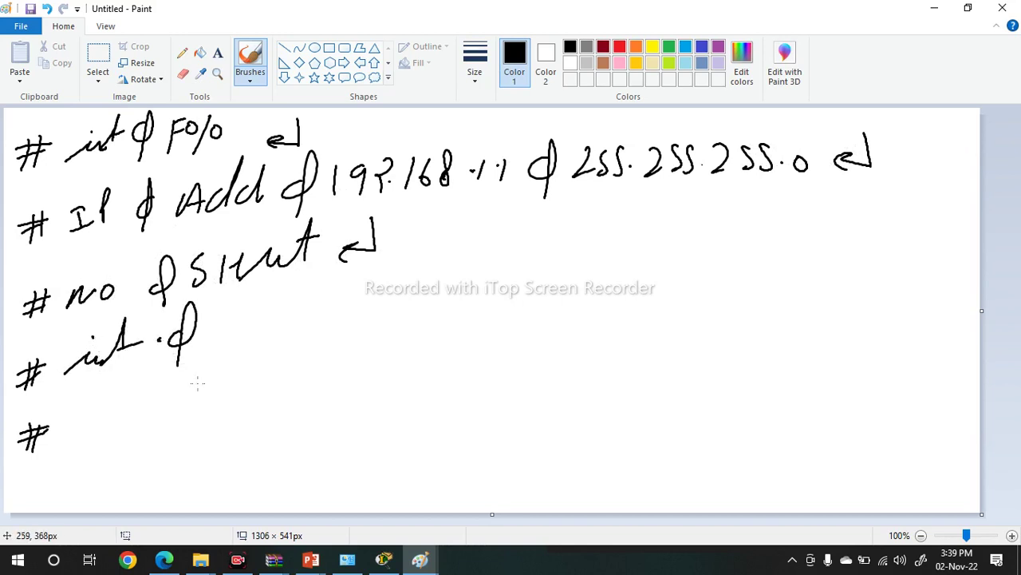
{"action": "mouse_move", "coordinate": [216, 319]}
{"action": "left_mouse_down"}
{"action": "mouse_move", "coordinate": [256, 338]}
{"action": "mouse_move", "coordinate": [278, 332]}
{"action": "left_mouse_up"}
{"action": "mouse_move", "coordinate": [354, 283]}
{"action": "left_mouse_down"}
{"action": "mouse_move", "coordinate": [335, 320]}
{"action": "mouse_move", "coordinate": [326, 319]}
{"action": "left_mouse_up"}
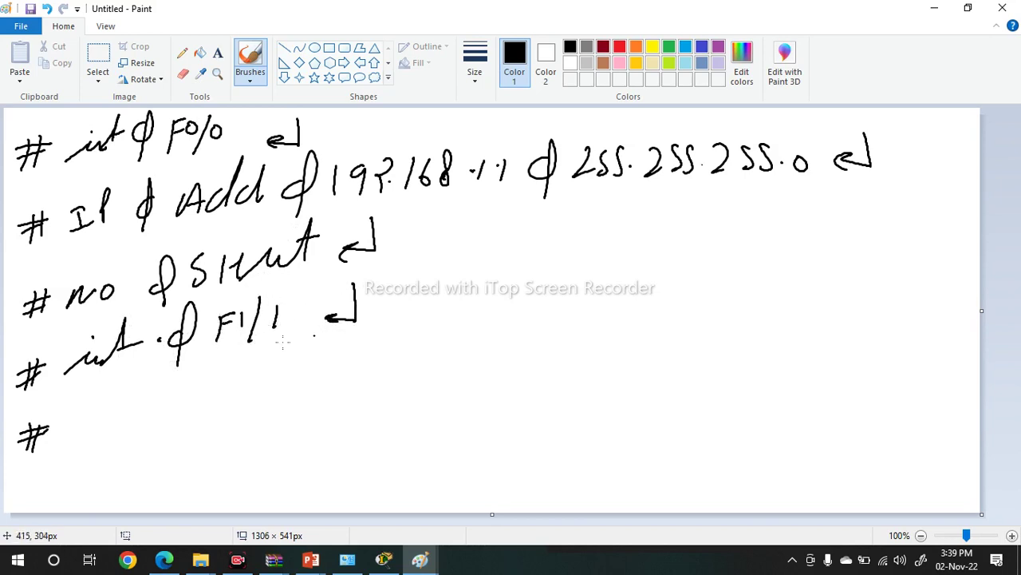
- Handwrite IP Add 10.0.0.1 after the fifth # prompt, with space marks between the words
{"action": "mouse_move", "coordinate": [73, 411]}
{"action": "left_mouse_down"}
{"action": "mouse_move", "coordinate": [69, 440]}
{"action": "mouse_move", "coordinate": [85, 433]}
{"action": "left_mouse_up"}
{"action": "mouse_move", "coordinate": [109, 391]}
{"action": "left_mouse_down"}
{"action": "mouse_move", "coordinate": [97, 434]}
{"action": "mouse_move", "coordinate": [90, 397]}
{"action": "left_mouse_up"}
{"action": "left_click_drag", "start_coordinate": [168, 406], "coordinate": [152, 423]}
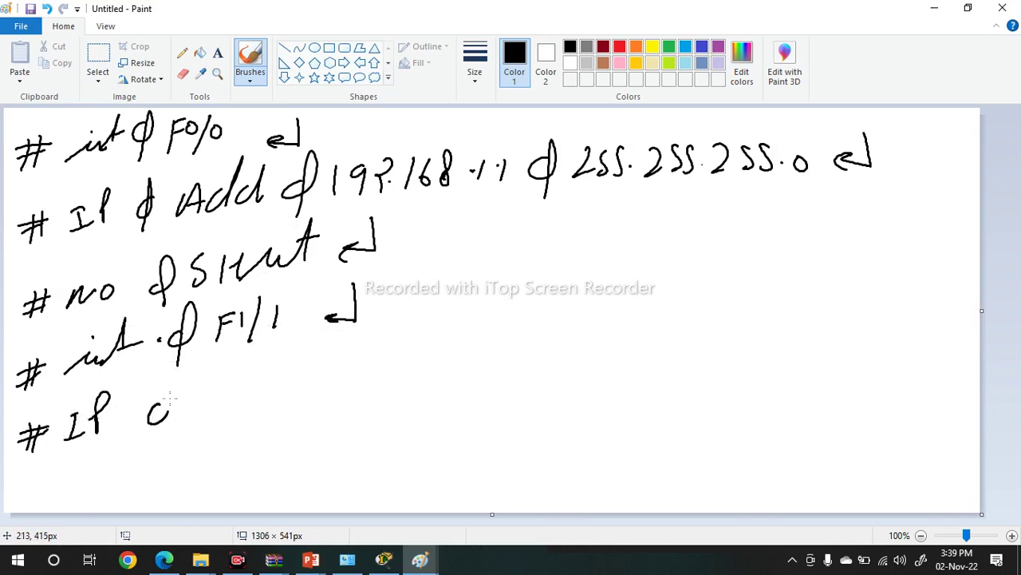
{"action": "mouse_move", "coordinate": [171, 383]}
{"action": "left_mouse_down"}
{"action": "mouse_move", "coordinate": [170, 433]}
{"action": "mouse_move", "coordinate": [275, 409]}
{"action": "mouse_move", "coordinate": [332, 411]}
{"action": "left_mouse_up"}
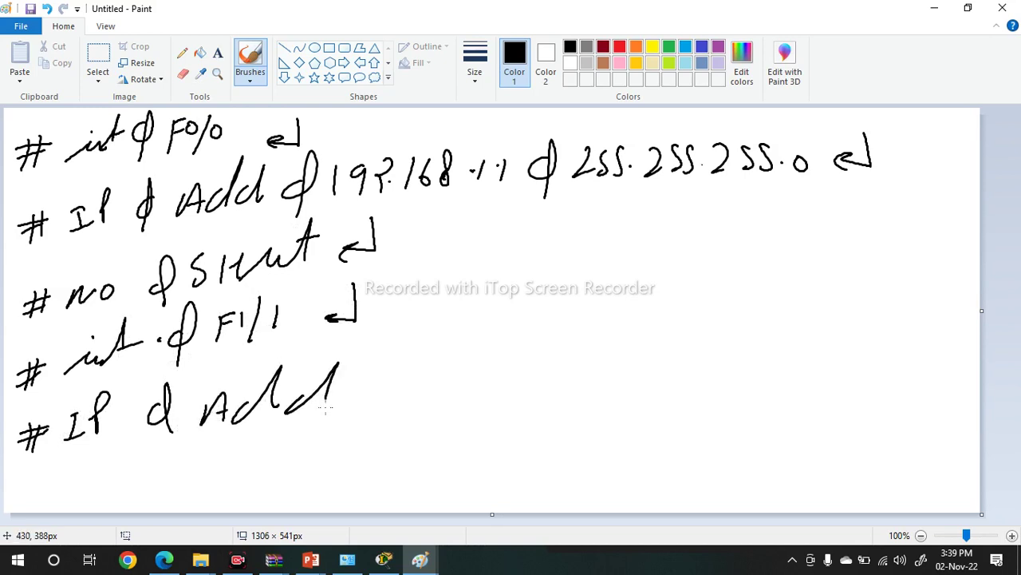
{"action": "mouse_move", "coordinate": [375, 383]}
{"action": "left_mouse_down"}
{"action": "mouse_move", "coordinate": [393, 352]}
{"action": "mouse_move", "coordinate": [373, 420]}
{"action": "left_mouse_up"}
{"action": "left_click_drag", "start_coordinate": [432, 361], "coordinate": [425, 394]}
{"action": "left_click_drag", "start_coordinate": [458, 365], "coordinate": [519, 364]}
{"action": "left_click_drag", "start_coordinate": [547, 353], "coordinate": [580, 371]}
{"action": "left_click", "coordinate": [567, 359]}
- Complete the 10.0.0.1 command with a space mark, the subnet mask 255.0.0.0 and an Enter arrow
{"action": "mouse_move", "coordinate": [619, 345]}
{"action": "left_mouse_down"}
{"action": "mouse_move", "coordinate": [605, 359]}
{"action": "mouse_move", "coordinate": [615, 390]}
{"action": "left_mouse_up"}
{"action": "left_click_drag", "start_coordinate": [651, 343], "coordinate": [666, 368]}
{"action": "left_click_drag", "start_coordinate": [686, 335], "coordinate": [675, 359]}
{"action": "left_click_drag", "start_coordinate": [698, 336], "coordinate": [686, 366]}
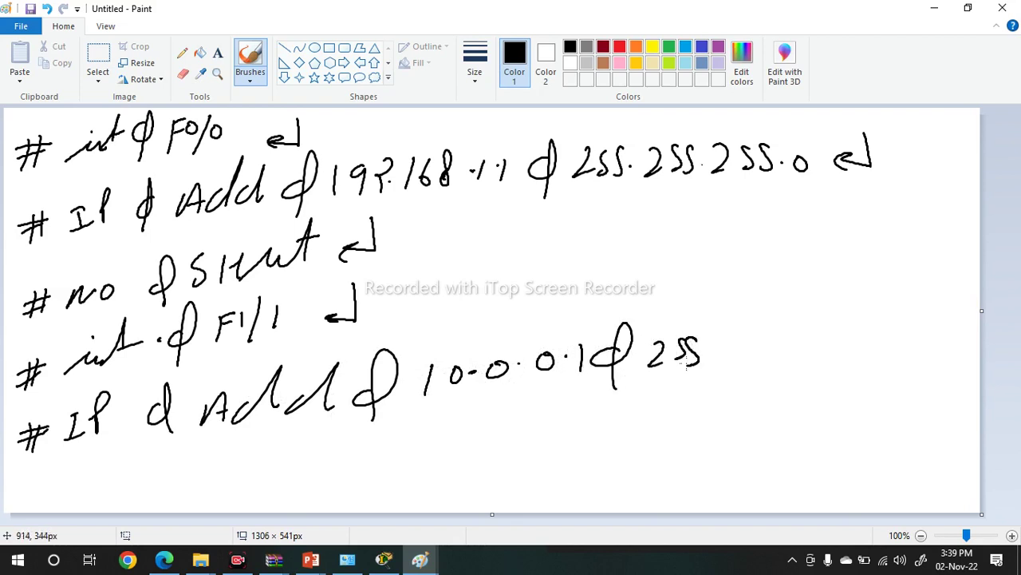
{"action": "left_click", "coordinate": [710, 360]}
{"action": "mouse_move", "coordinate": [743, 338]}
{"action": "left_mouse_down"}
{"action": "mouse_move", "coordinate": [727, 353]}
{"action": "mouse_move", "coordinate": [742, 339]}
{"action": "left_mouse_up"}
{"action": "left_click", "coordinate": [754, 345]}
{"action": "mouse_move", "coordinate": [777, 339]}
{"action": "left_mouse_down"}
{"action": "mouse_move", "coordinate": [766, 350]}
{"action": "mouse_move", "coordinate": [778, 338]}
{"action": "left_mouse_up"}
{"action": "left_click", "coordinate": [792, 342]}
{"action": "left_click_drag", "start_coordinate": [814, 338], "coordinate": [814, 354]}
{"action": "left_click_drag", "start_coordinate": [897, 306], "coordinate": [864, 352]}
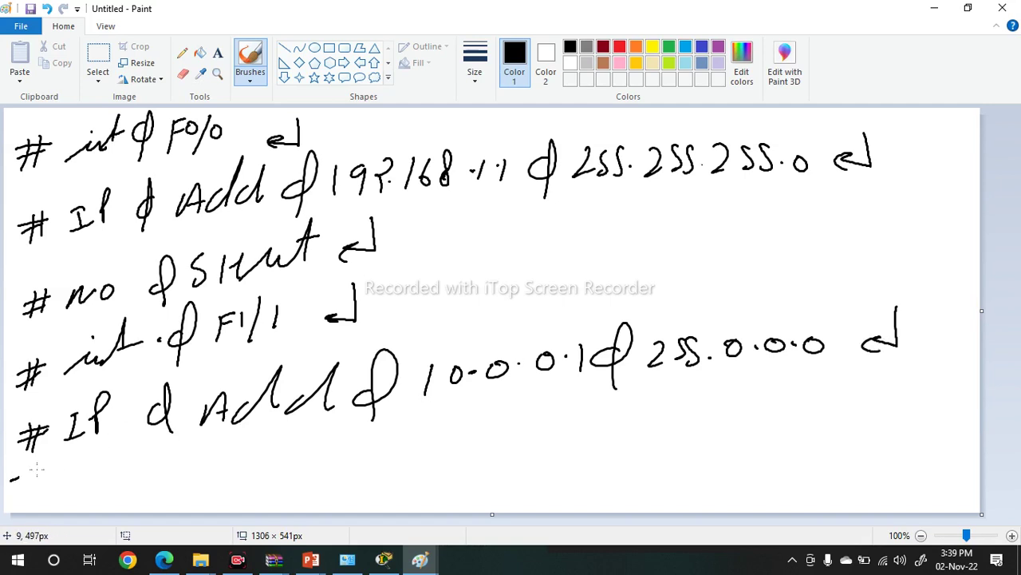
- Draw a sixth # prompt below the others and handwrite no shut after it, with a space mark and an Enter arrow
{"action": "left_click_drag", "start_coordinate": [32, 460], "coordinate": [22, 483]}
{"action": "mouse_move", "coordinate": [9, 479]}
{"action": "left_mouse_down"}
{"action": "mouse_move", "coordinate": [49, 469]}
{"action": "mouse_move", "coordinate": [41, 486]}
{"action": "left_mouse_up"}
{"action": "mouse_move", "coordinate": [89, 479]}
{"action": "left_mouse_down"}
{"action": "mouse_move", "coordinate": [99, 462]}
{"action": "mouse_move", "coordinate": [129, 459]}
{"action": "left_mouse_up"}
{"action": "mouse_move", "coordinate": [148, 461]}
{"action": "left_mouse_down"}
{"action": "mouse_move", "coordinate": [152, 478]}
{"action": "mouse_move", "coordinate": [160, 462]}
{"action": "left_mouse_up"}
{"action": "mouse_move", "coordinate": [206, 447]}
{"action": "left_mouse_down"}
{"action": "mouse_move", "coordinate": [185, 470]}
{"action": "mouse_move", "coordinate": [195, 487]}
{"action": "left_mouse_up"}
{"action": "left_click_drag", "start_coordinate": [238, 441], "coordinate": [225, 474]}
{"action": "mouse_move", "coordinate": [259, 463]}
{"action": "left_mouse_down"}
{"action": "mouse_move", "coordinate": [261, 448]}
{"action": "mouse_move", "coordinate": [286, 456]}
{"action": "mouse_move", "coordinate": [350, 421]}
{"action": "mouse_move", "coordinate": [350, 443]}
{"action": "left_mouse_up"}
{"action": "left_click_drag", "start_coordinate": [333, 431], "coordinate": [345, 429]}
{"action": "left_click_drag", "start_coordinate": [416, 408], "coordinate": [415, 442]}
{"action": "mouse_move", "coordinate": [415, 443]}
{"action": "left_mouse_down"}
{"action": "mouse_move", "coordinate": [386, 445]}
{"action": "mouse_move", "coordinate": [414, 447]}
{"action": "left_mouse_up"}
{"action": "left_click_drag", "start_coordinate": [119, 495], "coordinate": [478, 472]}
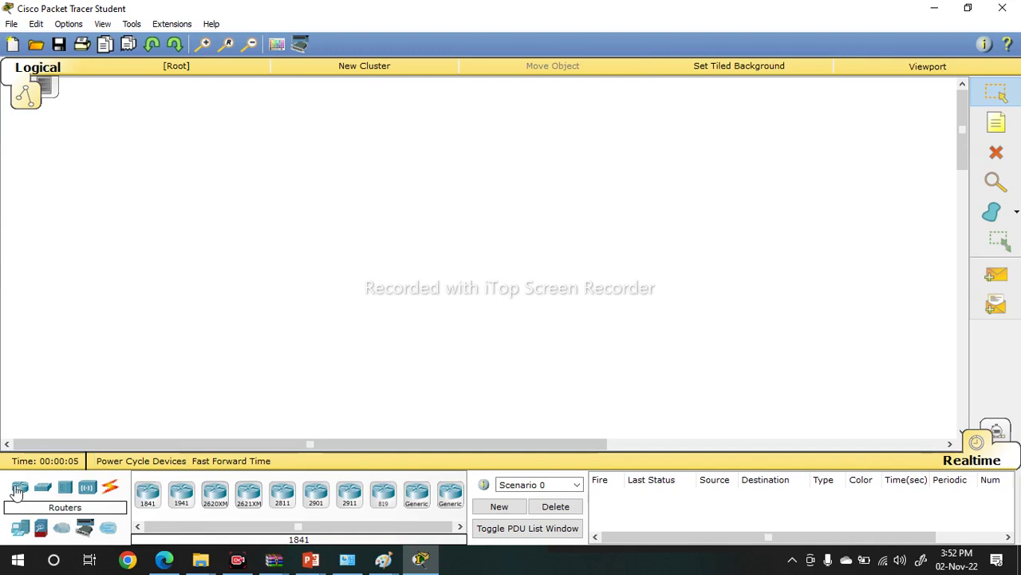
- In Packet Tracer, place three generic Router-PT routers in a row across the upper part of the empty workspace
{"action": "left_click", "coordinate": [417, 493]}
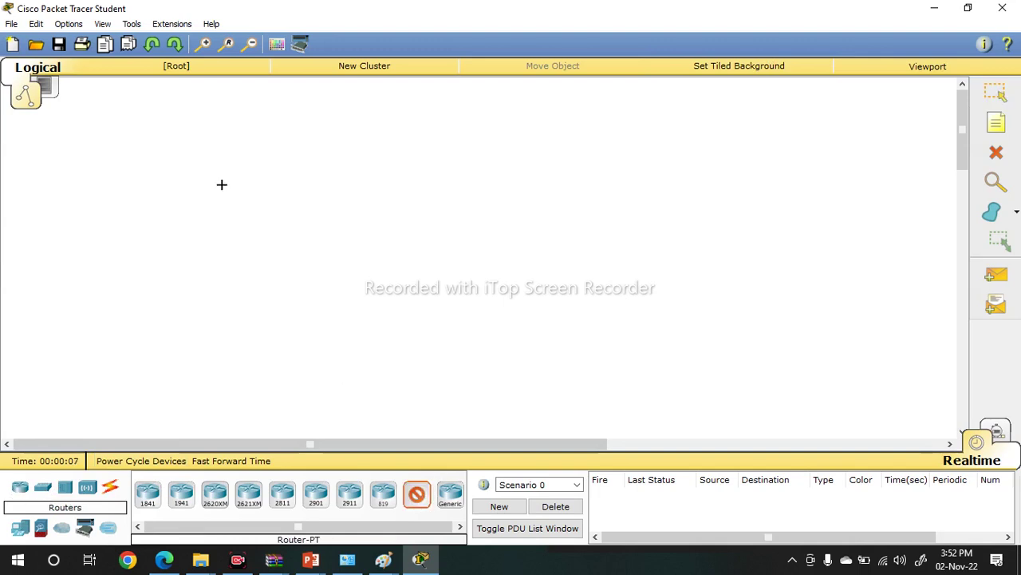
{"action": "left_click", "coordinate": [186, 155]}
{"action": "left_click", "coordinate": [416, 493]}
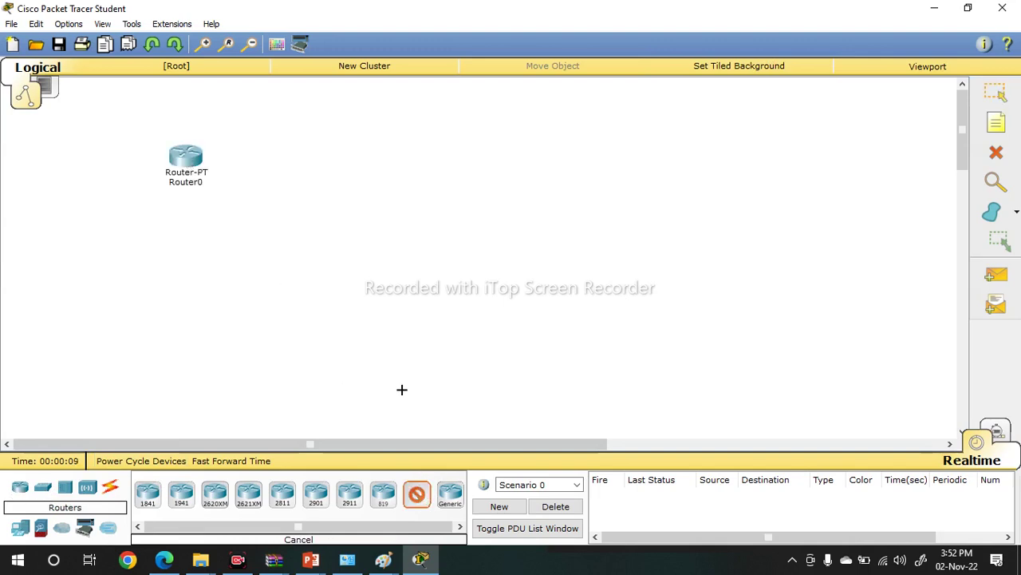
{"action": "left_click", "coordinate": [435, 141]}
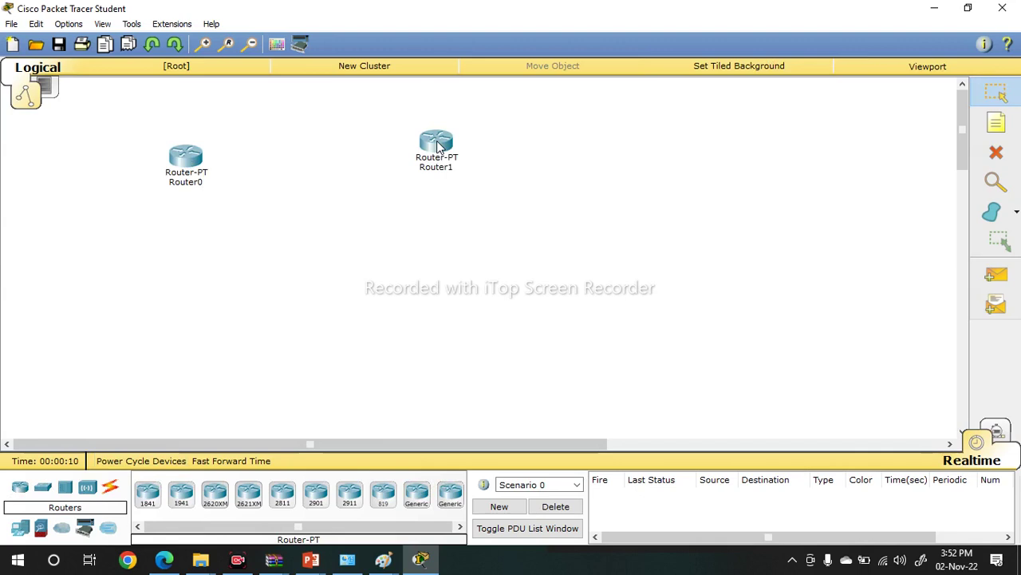
{"action": "left_click", "coordinate": [416, 493]}
{"action": "left_click", "coordinate": [681, 130]}
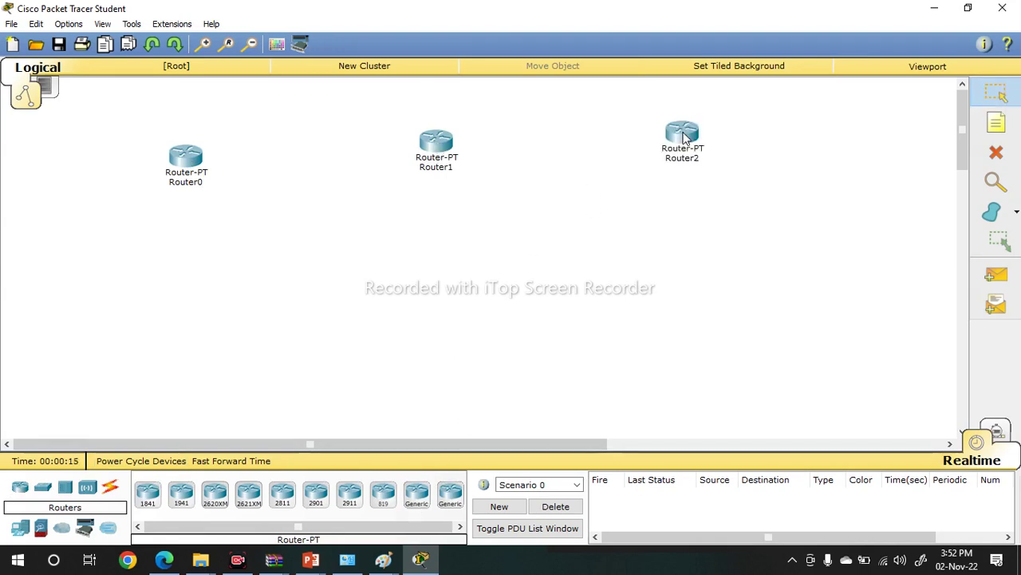
- Place three 2950-24 switches in the workspace, one below each router
{"action": "left_click", "coordinate": [43, 491]}
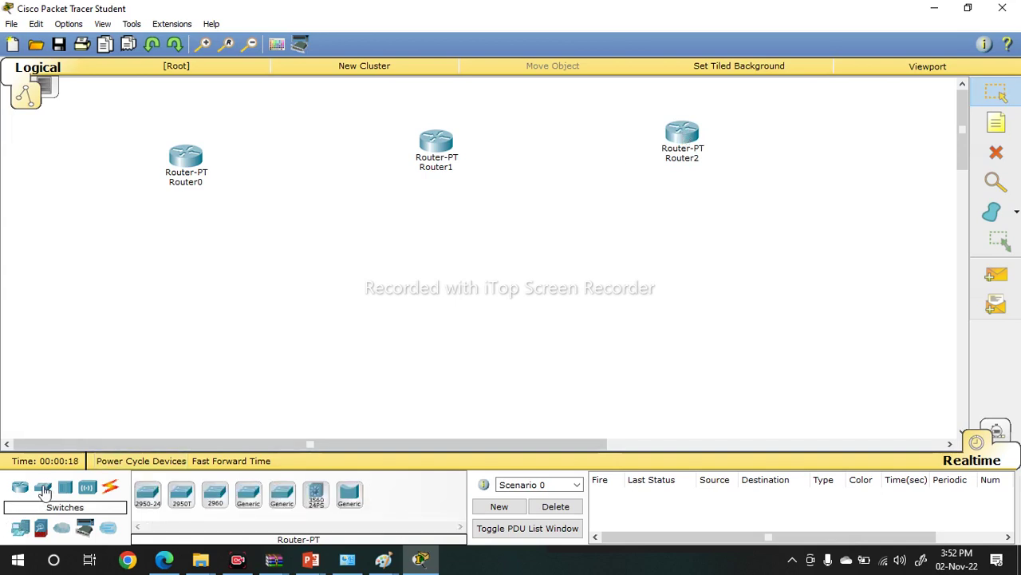
{"action": "left_click", "coordinate": [147, 495]}
{"action": "left_click", "coordinate": [176, 245]}
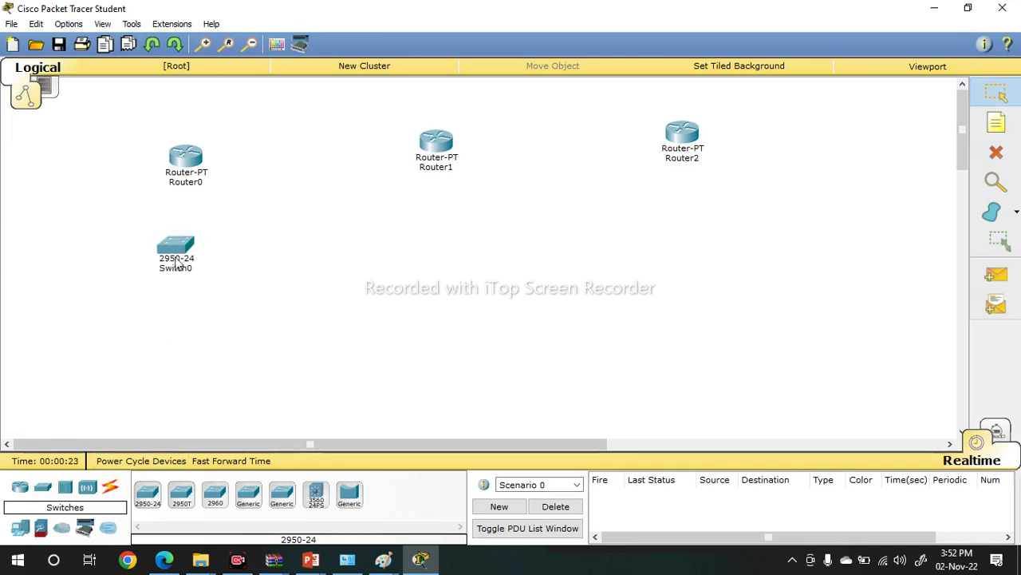
{"action": "left_click", "coordinate": [149, 494]}
{"action": "left_click", "coordinate": [430, 231]}
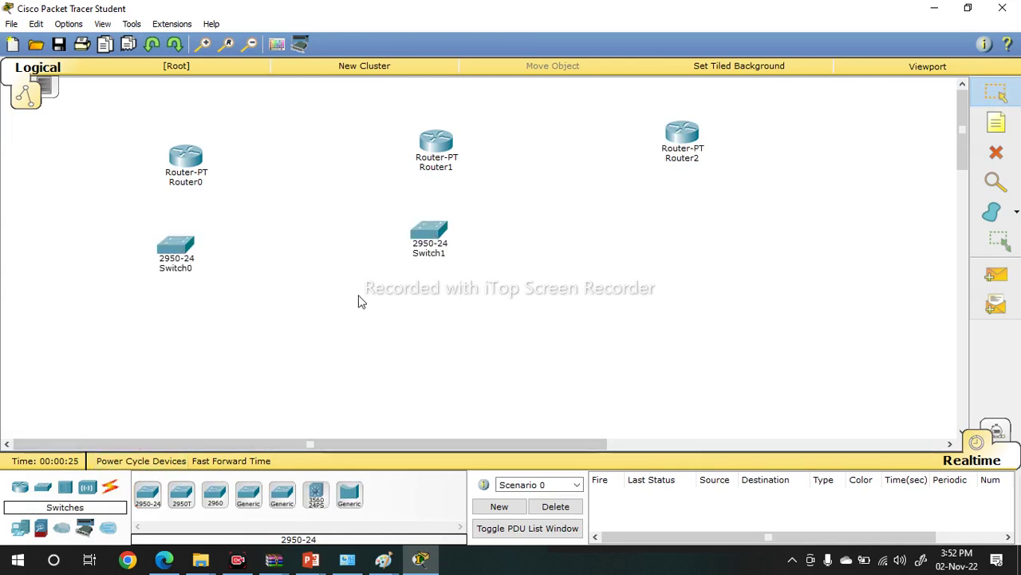
{"action": "left_click", "coordinate": [148, 495]}
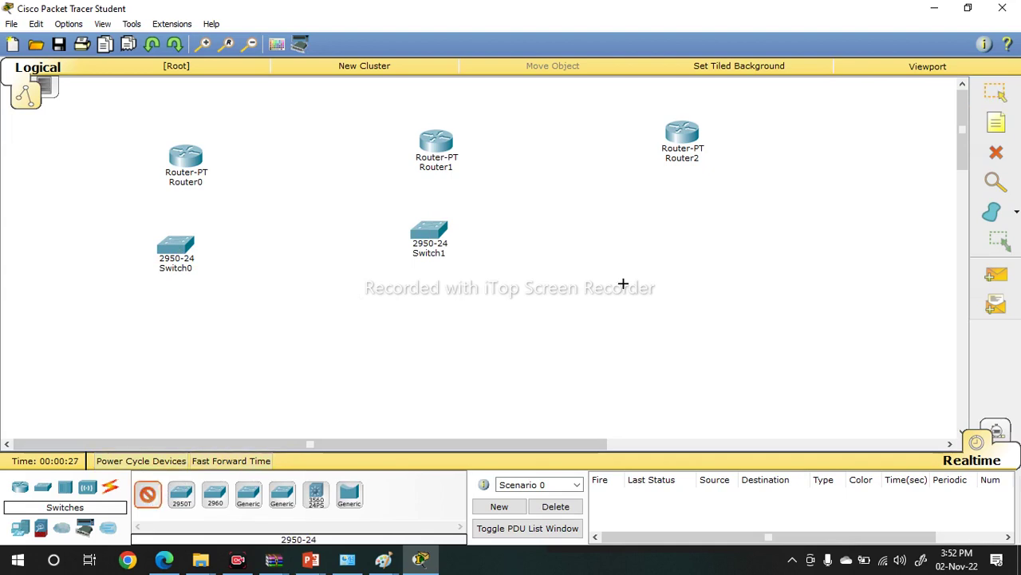
{"action": "left_click", "coordinate": [674, 223]}
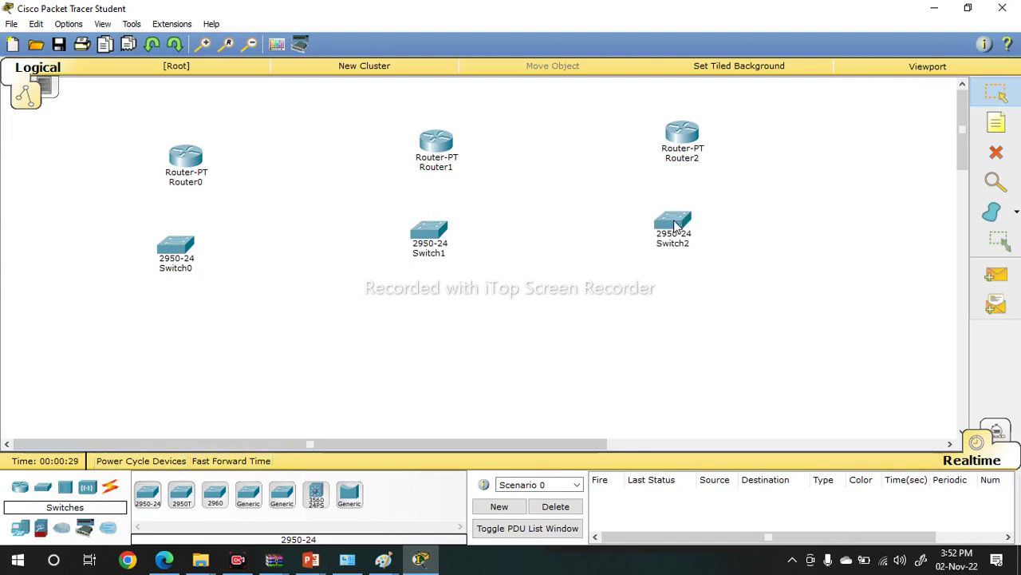
- Place three generic PCs in the workspace, one below each switch
{"action": "left_click", "coordinate": [19, 527]}
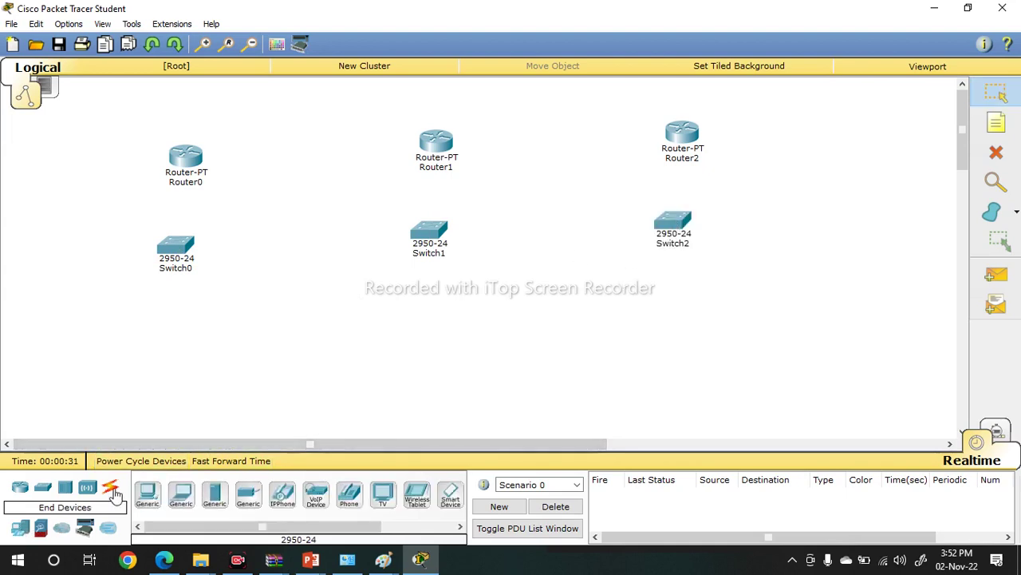
{"action": "left_click", "coordinate": [147, 493]}
{"action": "left_click", "coordinate": [159, 341]}
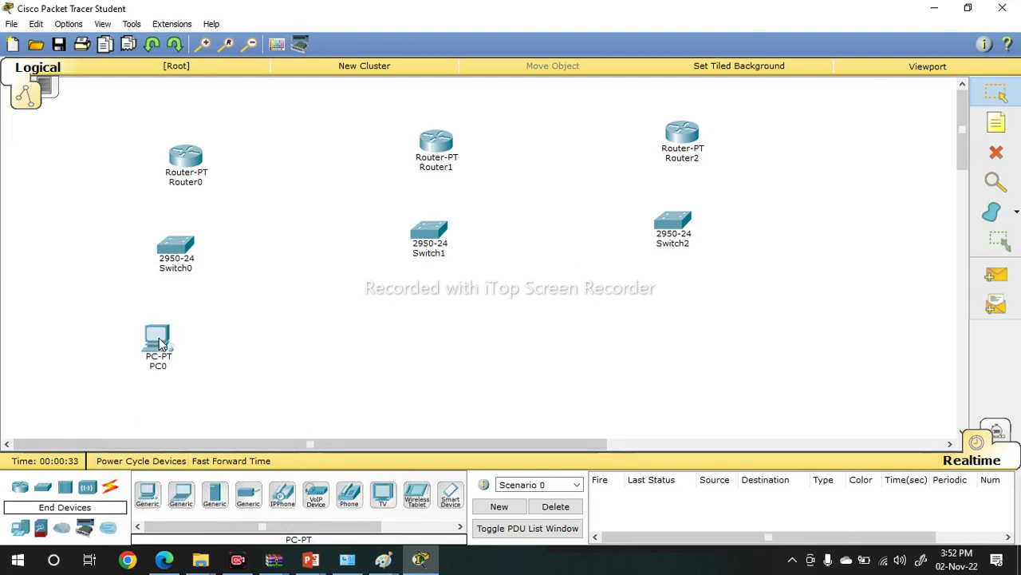
{"action": "left_click", "coordinate": [147, 494]}
{"action": "left_click", "coordinate": [393, 342]}
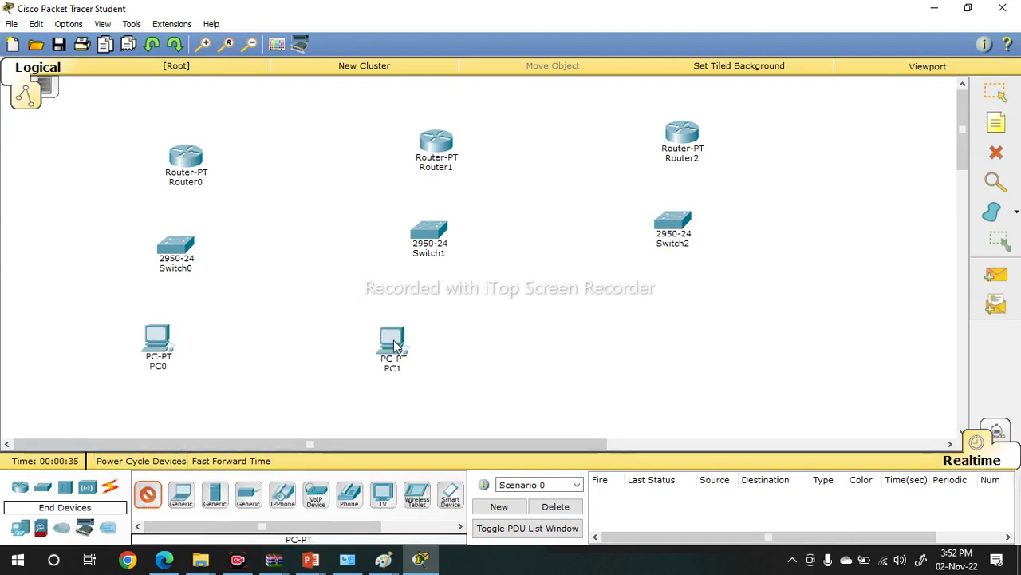
{"action": "left_click", "coordinate": [147, 493]}
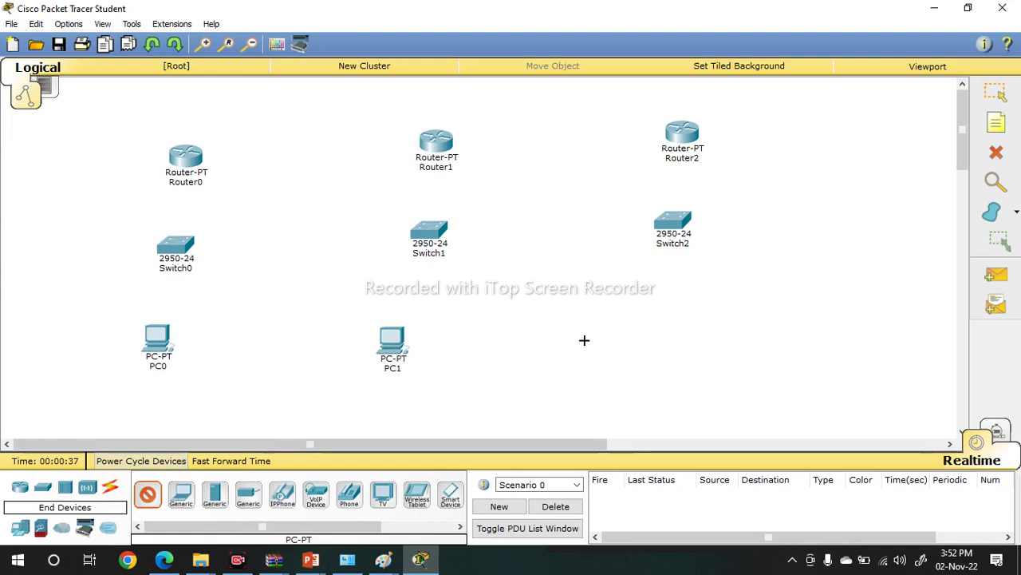
{"action": "left_click", "coordinate": [655, 320]}
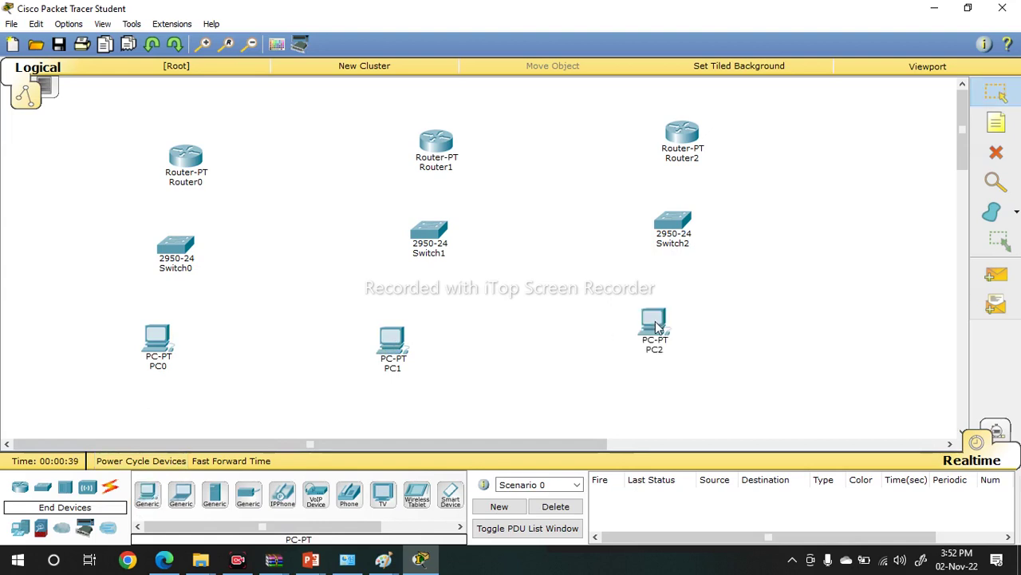
- Connect Router0 FastEthernet0/0 to Router1 FastEthernet0/0 with a copper cross-over cable
{"action": "left_click", "coordinate": [110, 488]}
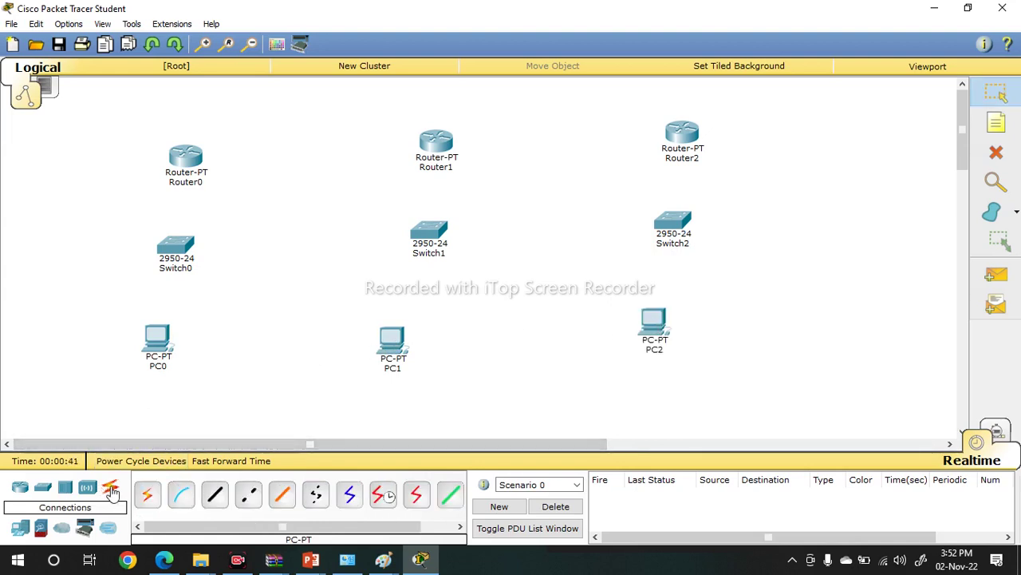
{"action": "left_click", "coordinate": [252, 495]}
{"action": "left_click", "coordinate": [186, 153]}
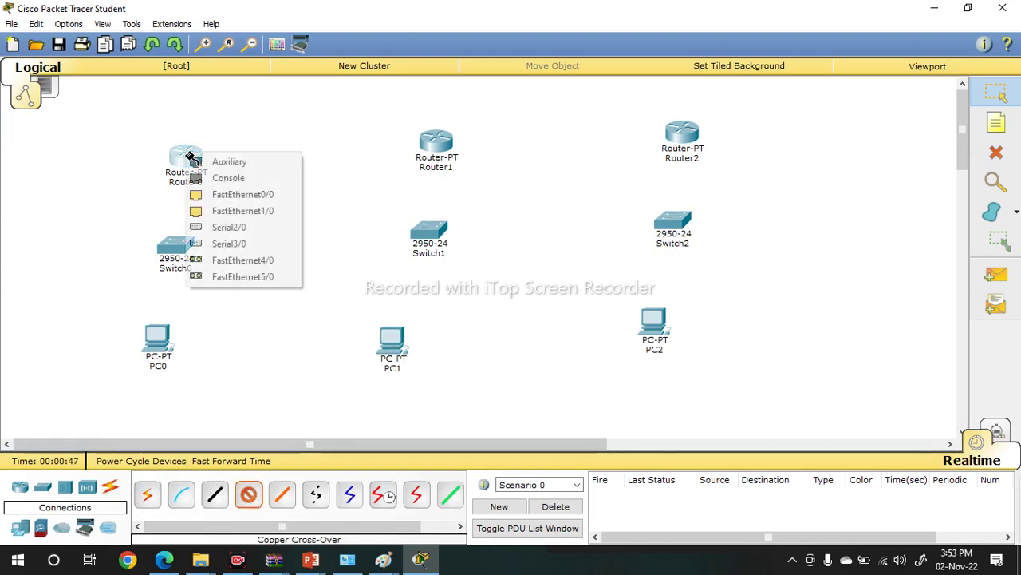
{"action": "left_click", "coordinate": [261, 199]}
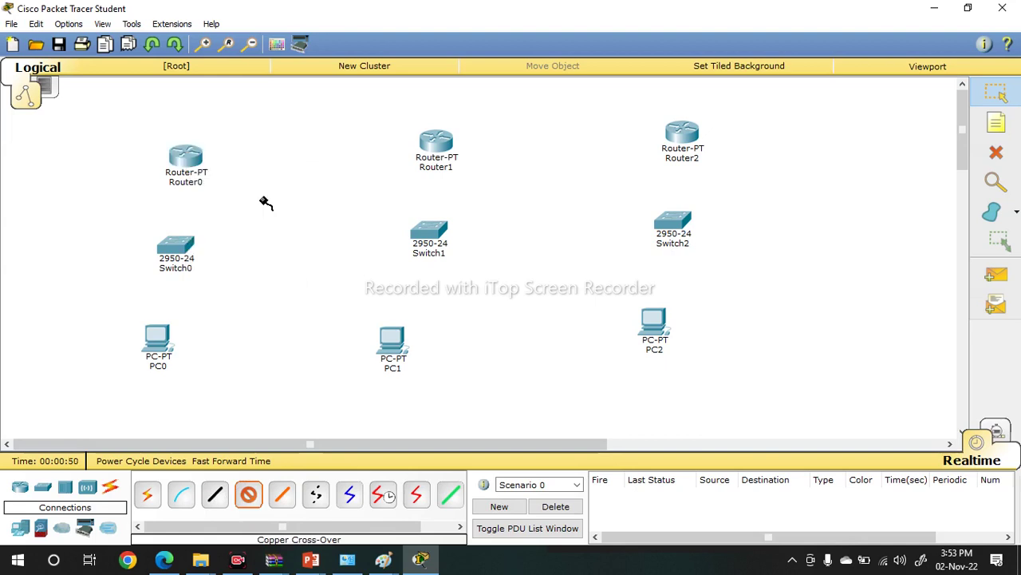
{"action": "left_click", "coordinate": [430, 145]}
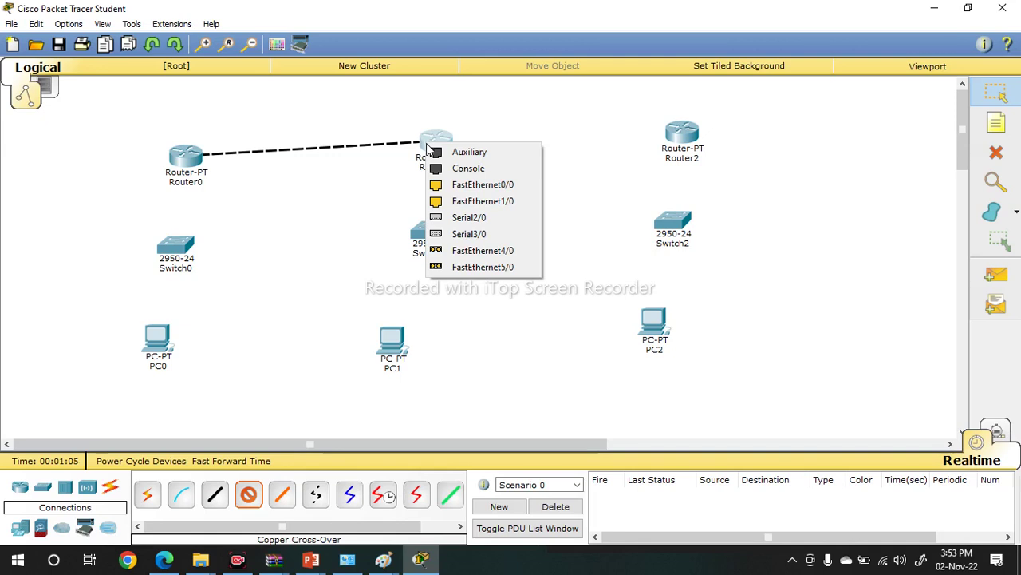
{"action": "left_click", "coordinate": [483, 184]}
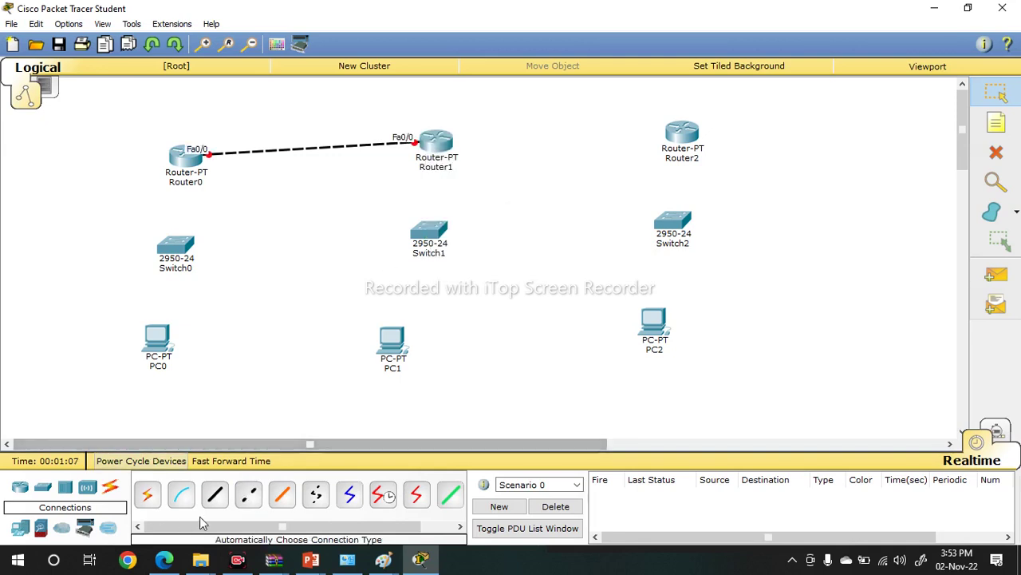
- Connect Router1 FastEthernet1/0 to Router2 FastEthernet1/0 with a copper cross-over cable
{"action": "left_click", "coordinate": [248, 494]}
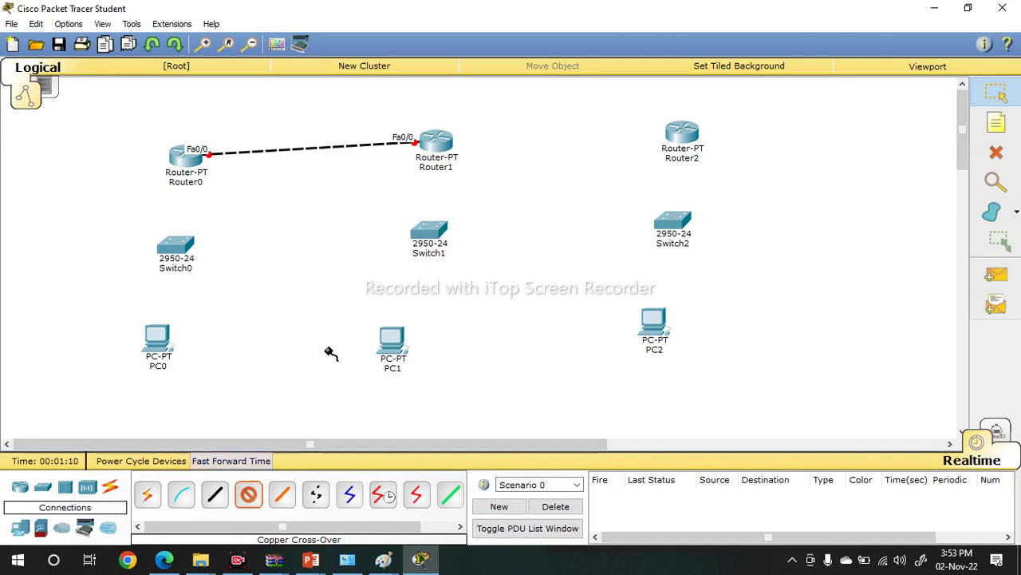
{"action": "left_click", "coordinate": [451, 146]}
{"action": "left_click", "coordinate": [505, 192]}
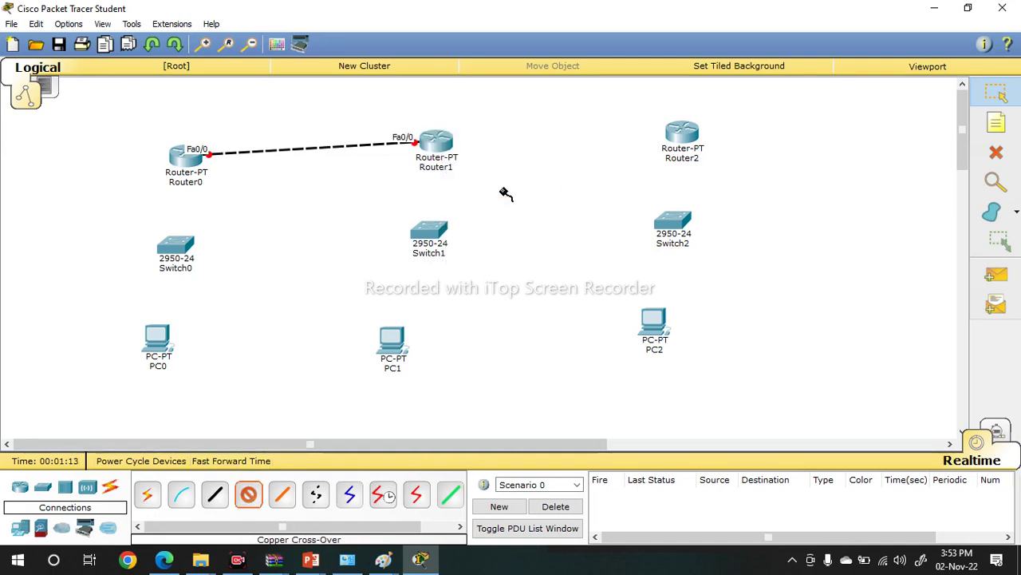
{"action": "left_click", "coordinate": [674, 136]}
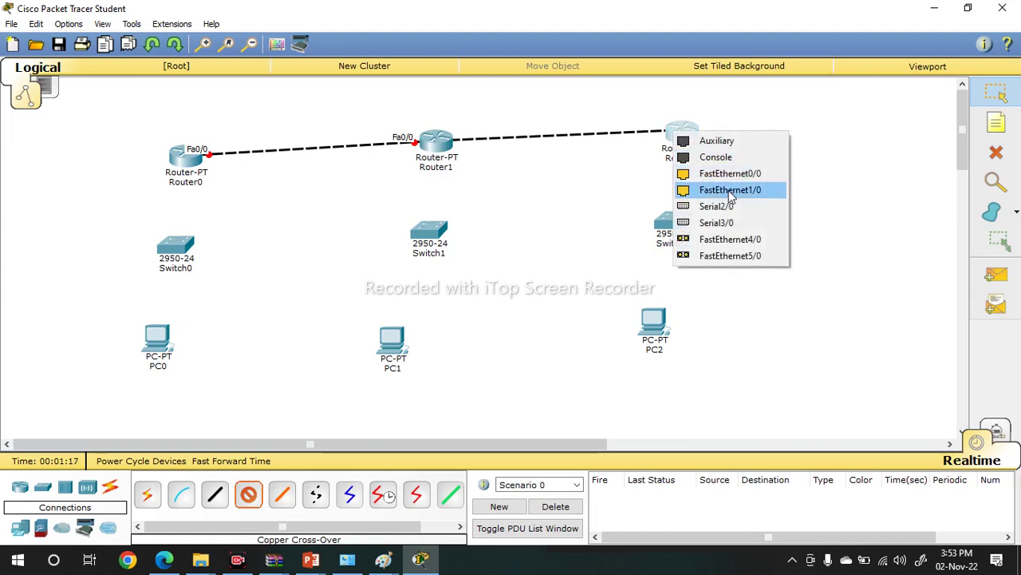
{"action": "left_click", "coordinate": [728, 190]}
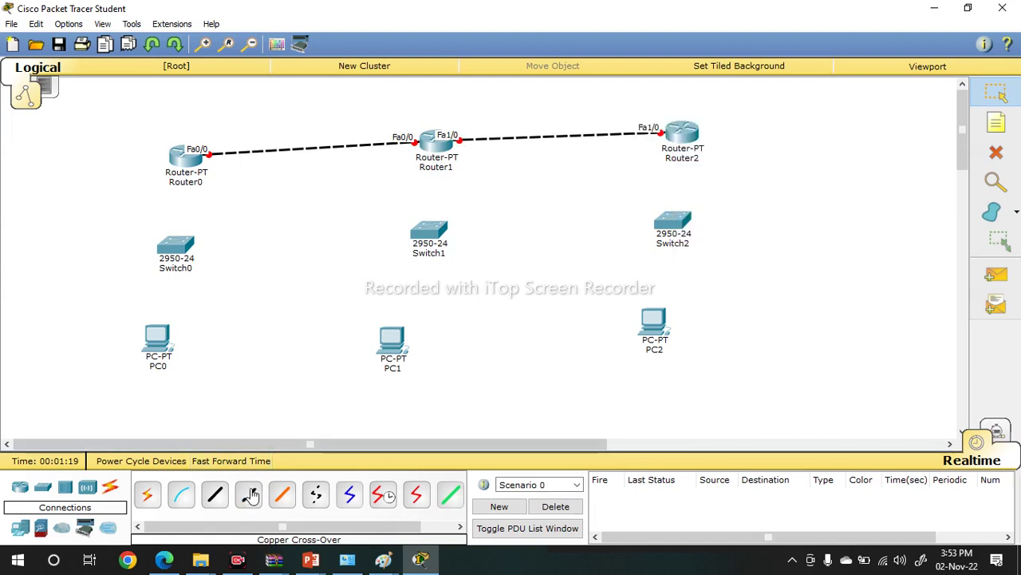
- Connect Router0 FastEthernet1/0 to Switch0 FastEthernet0/9 with a copper straight-through cable
{"action": "left_click", "coordinate": [219, 493]}
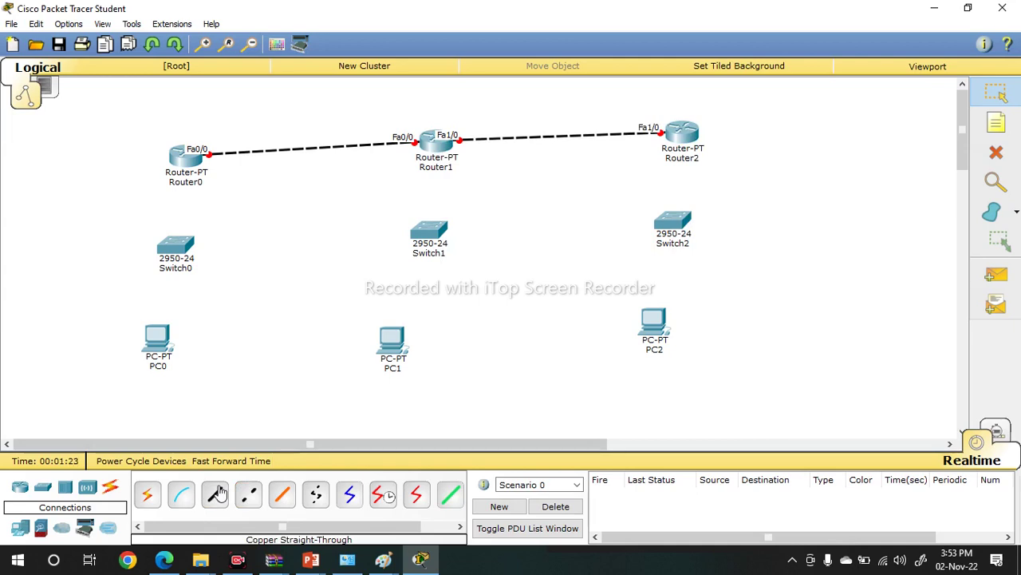
{"action": "left_click", "coordinate": [179, 163]}
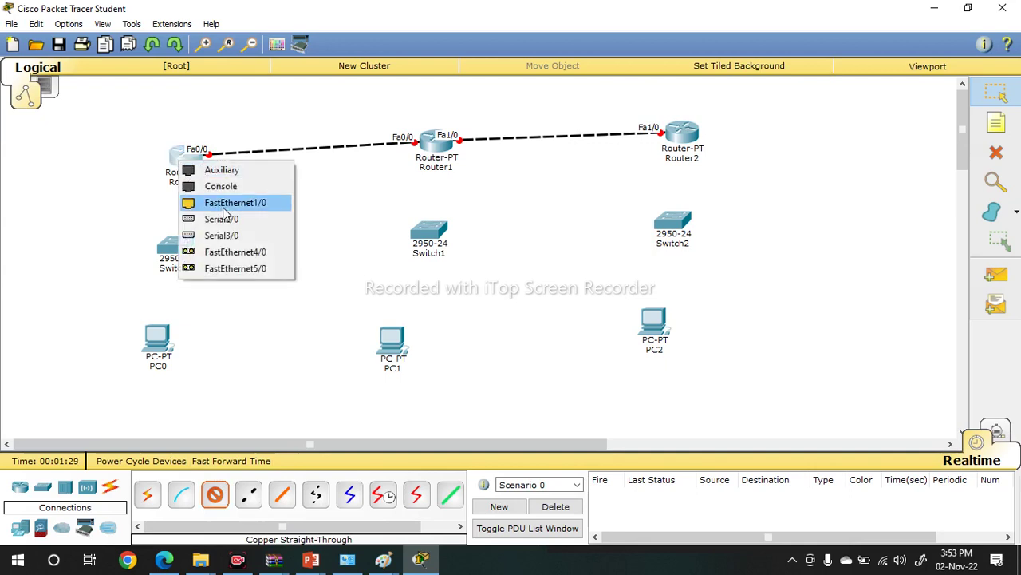
{"action": "left_click", "coordinate": [234, 202]}
{"action": "left_click", "coordinate": [176, 249]}
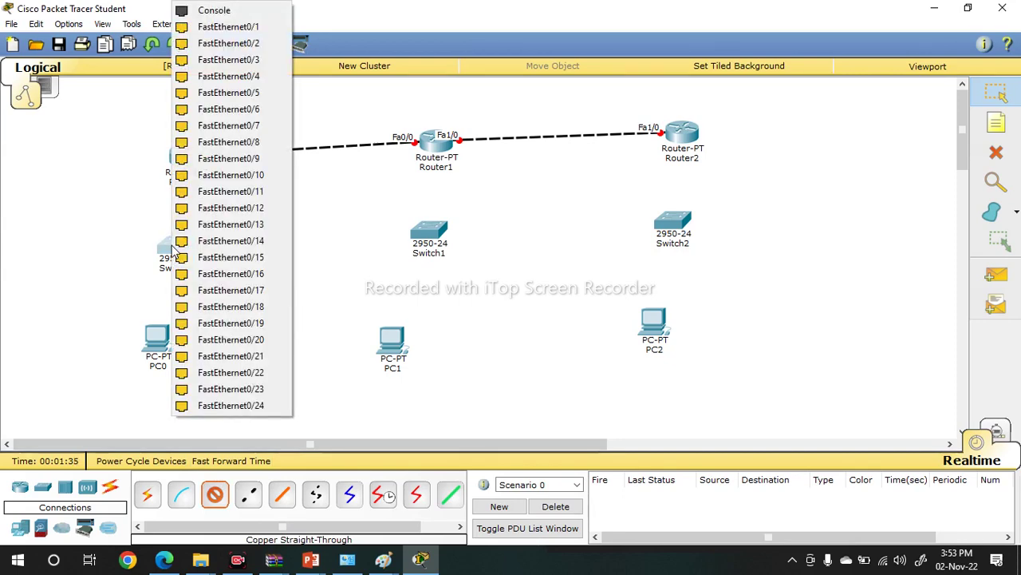
{"action": "left_click", "coordinate": [249, 157]}
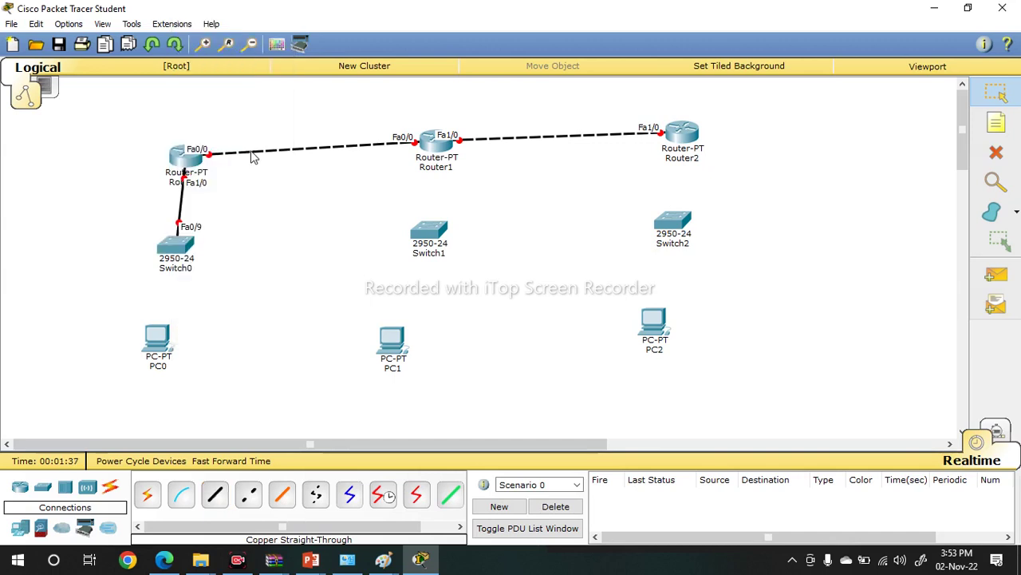
- Connect Switch0 FastEthernet0/17 to PC0 FastEthernet0 with a copper straight-through cable
{"action": "left_click", "coordinate": [212, 496]}
{"action": "left_click", "coordinate": [176, 257]}
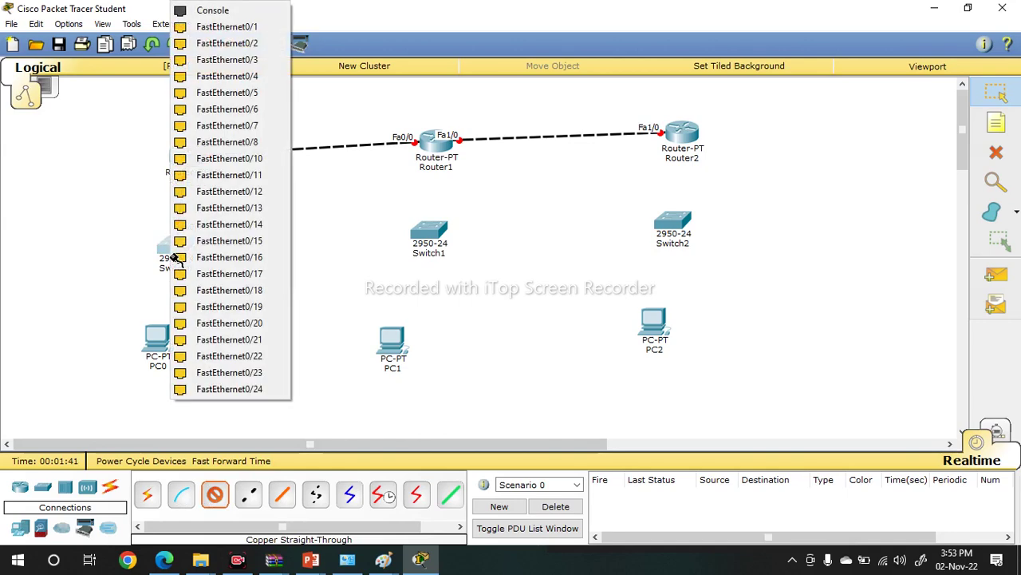
{"action": "left_click", "coordinate": [268, 275]}
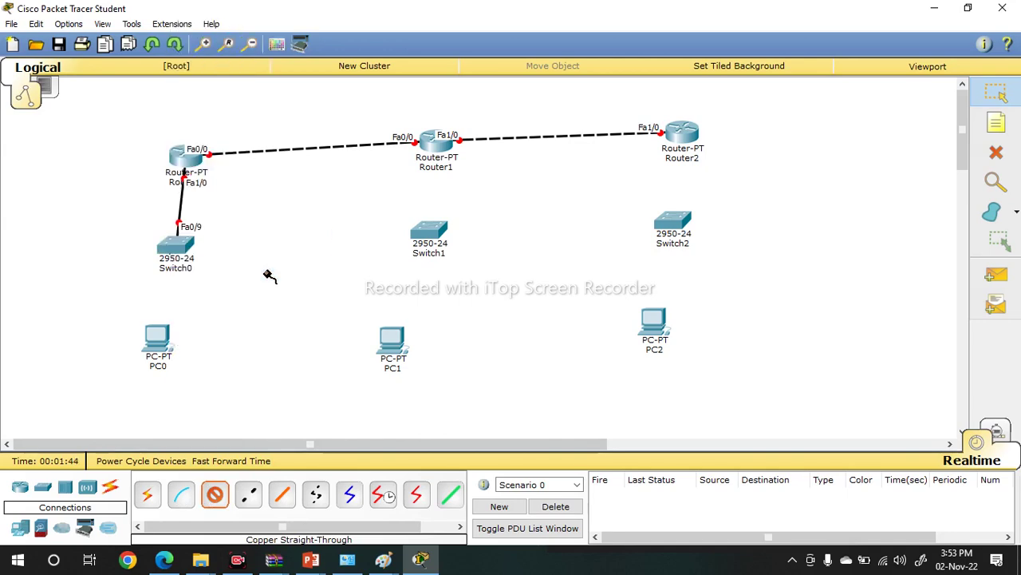
{"action": "left_click", "coordinate": [156, 345]}
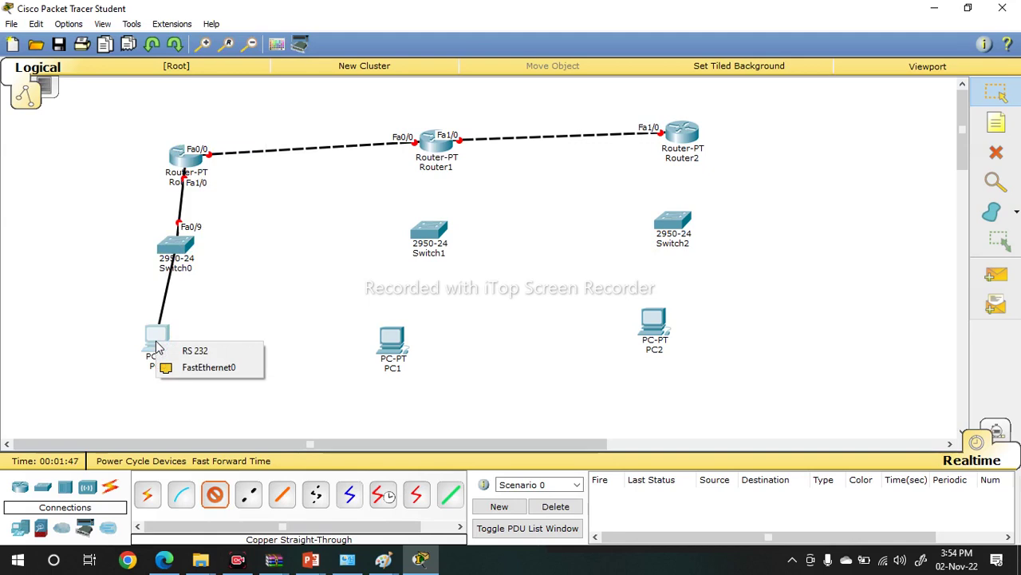
{"action": "left_click", "coordinate": [214, 378]}
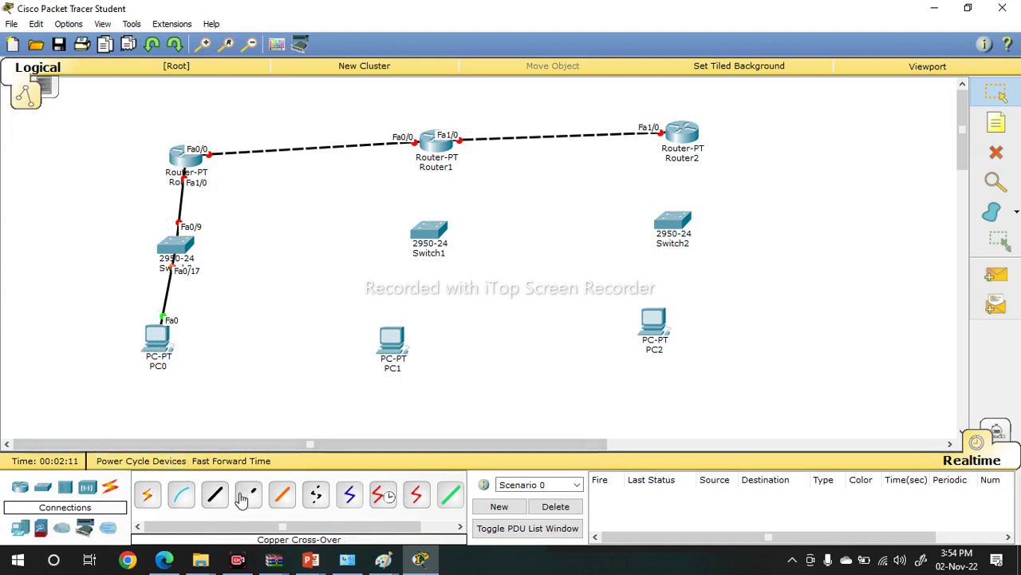
{"action": "left_click", "coordinate": [215, 493]}
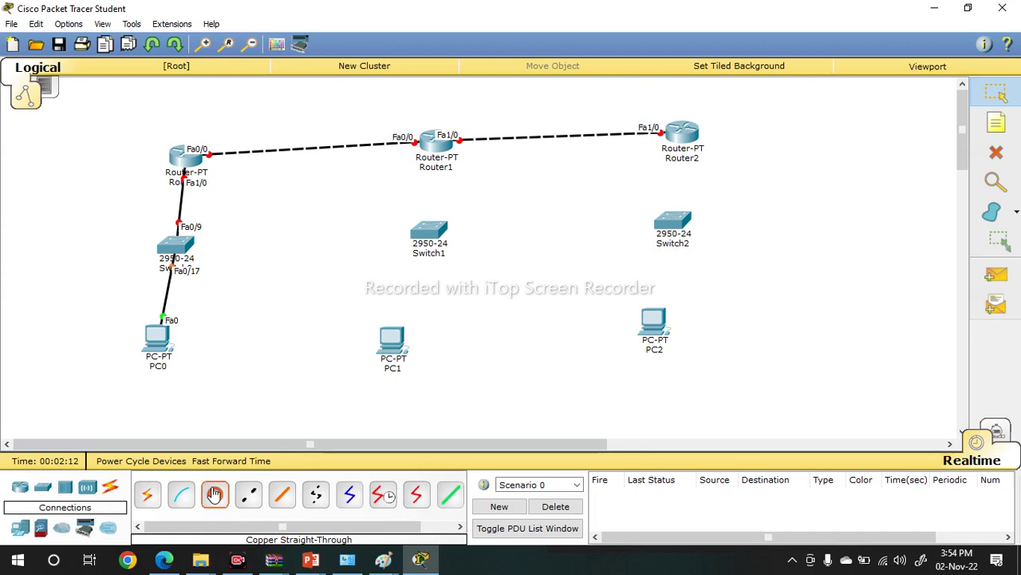
{"action": "left_click", "coordinate": [431, 147]}
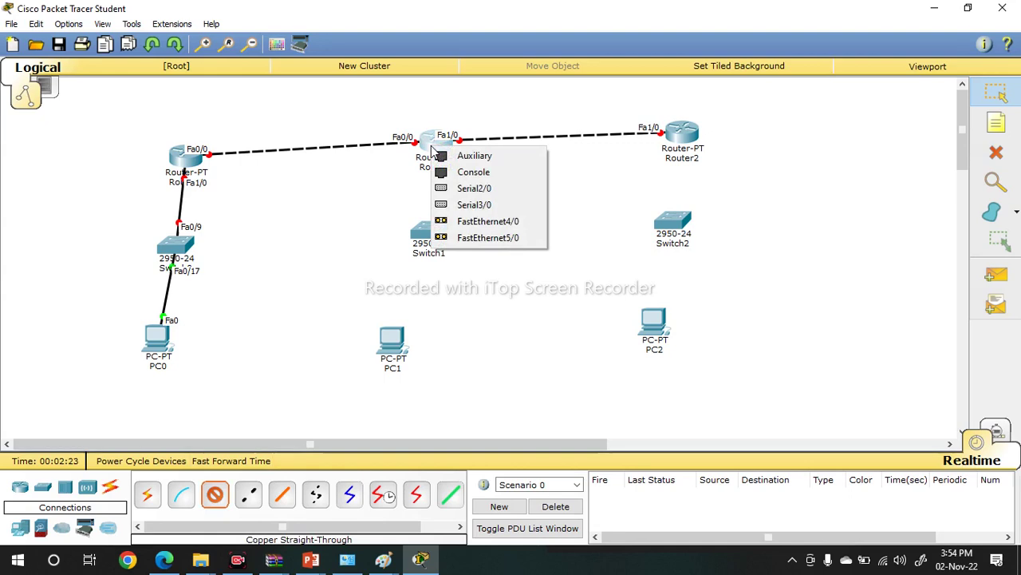
{"action": "key", "text": "Escape"}
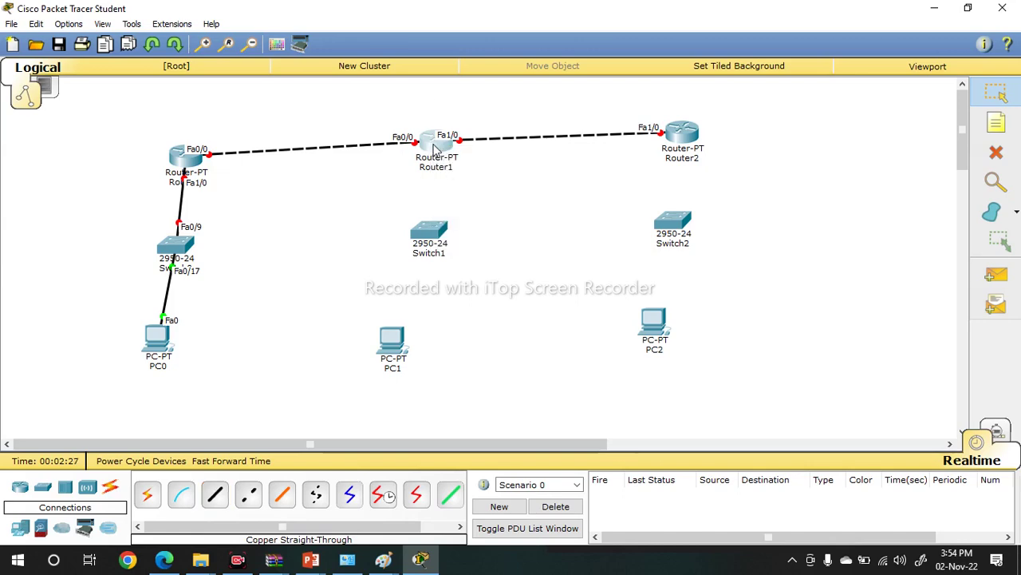
- Power off Router1 and install a PT-ROUTER-NM-1CFE module in the empty slot next to the fiber modules
{"action": "left_click", "coordinate": [438, 147]}
{"action": "double_click", "coordinate": [504, 105]}
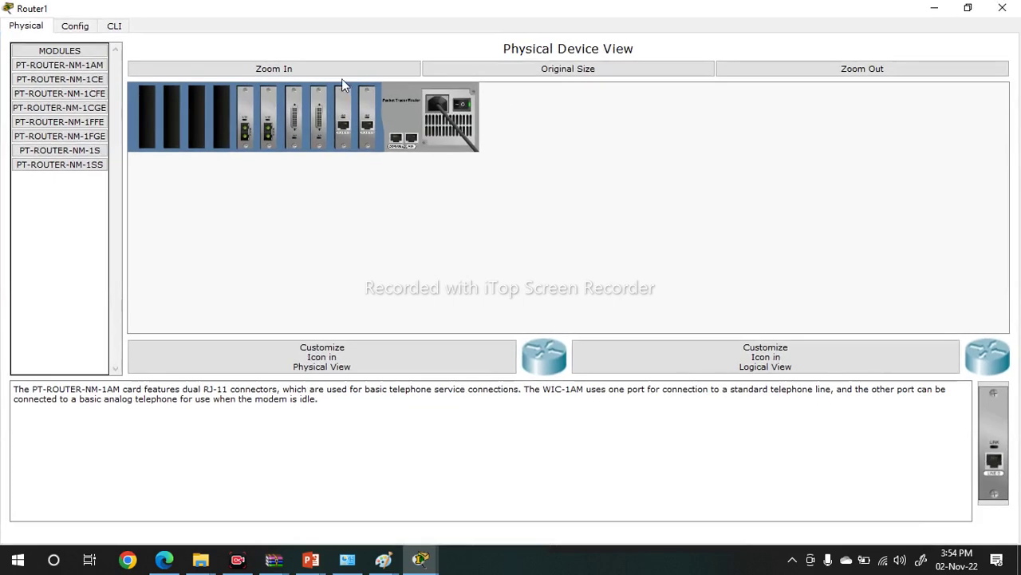
{"action": "left_click", "coordinate": [295, 71]}
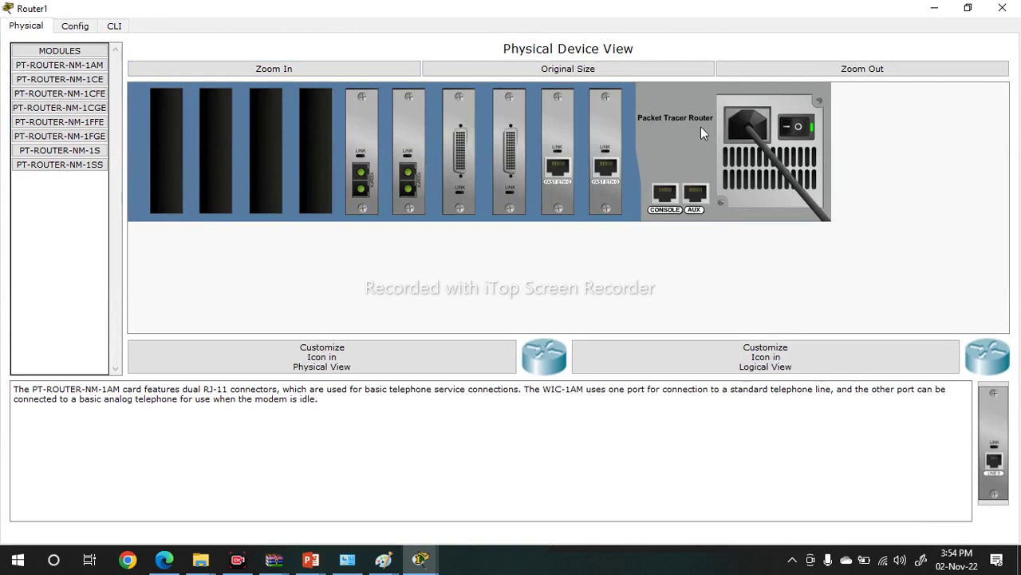
{"action": "left_click", "coordinate": [794, 134]}
{"action": "left_click", "coordinate": [77, 95]}
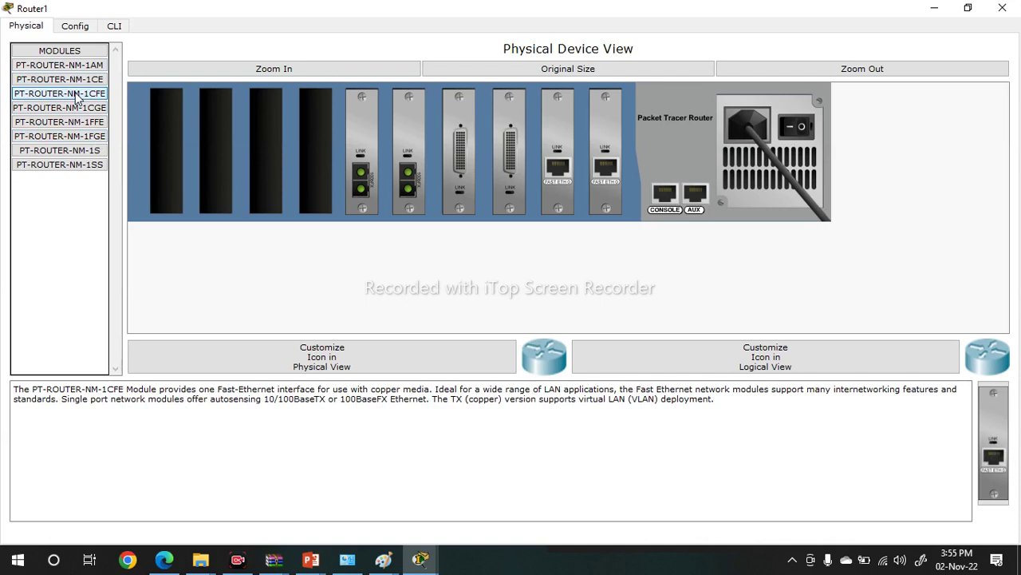
{"action": "left_click_drag", "start_coordinate": [77, 97], "coordinate": [318, 169]}
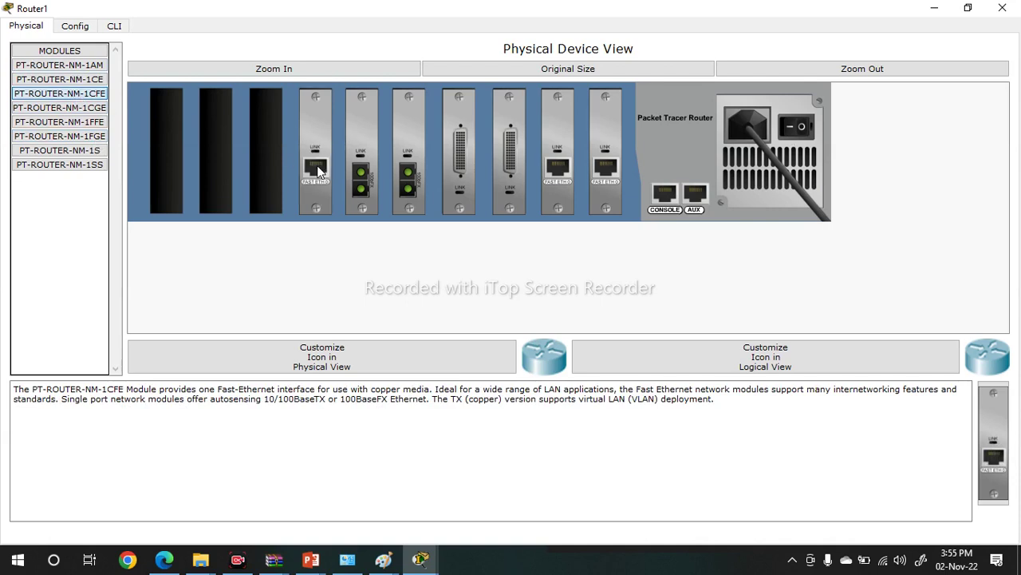
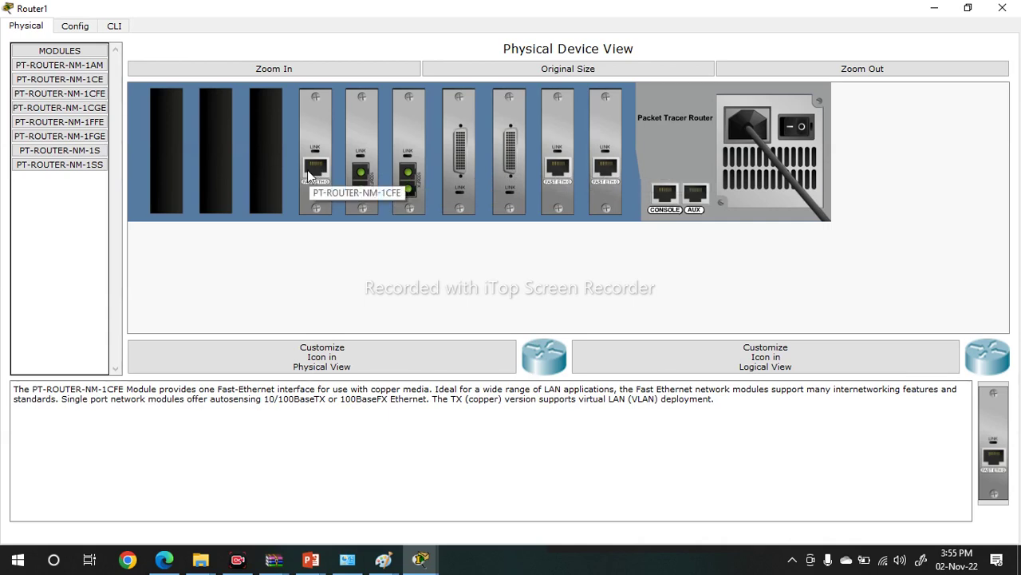
- Power Router1 back on and close its device window
{"action": "left_click", "coordinate": [568, 69]}
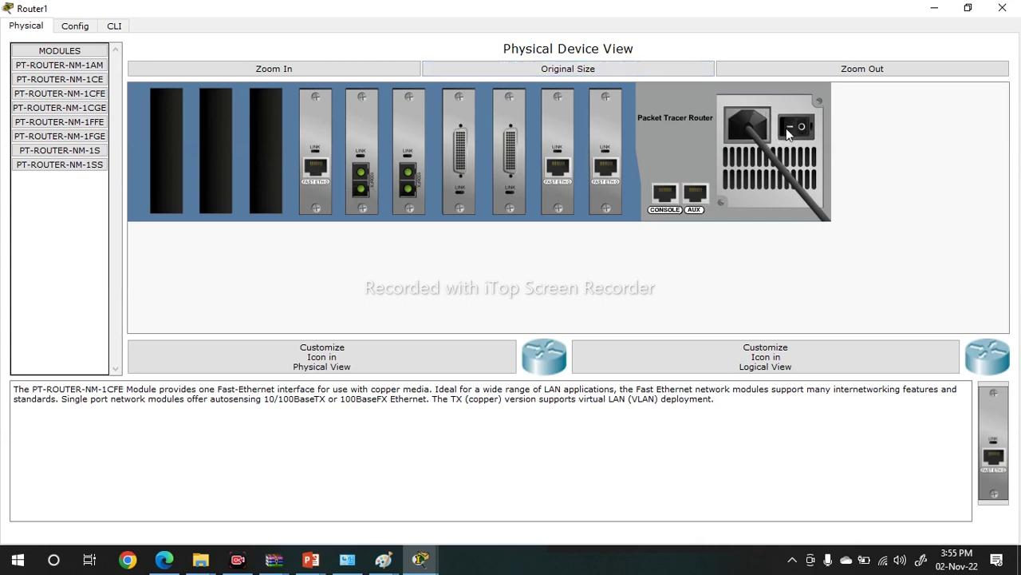
{"action": "left_click", "coordinate": [788, 131]}
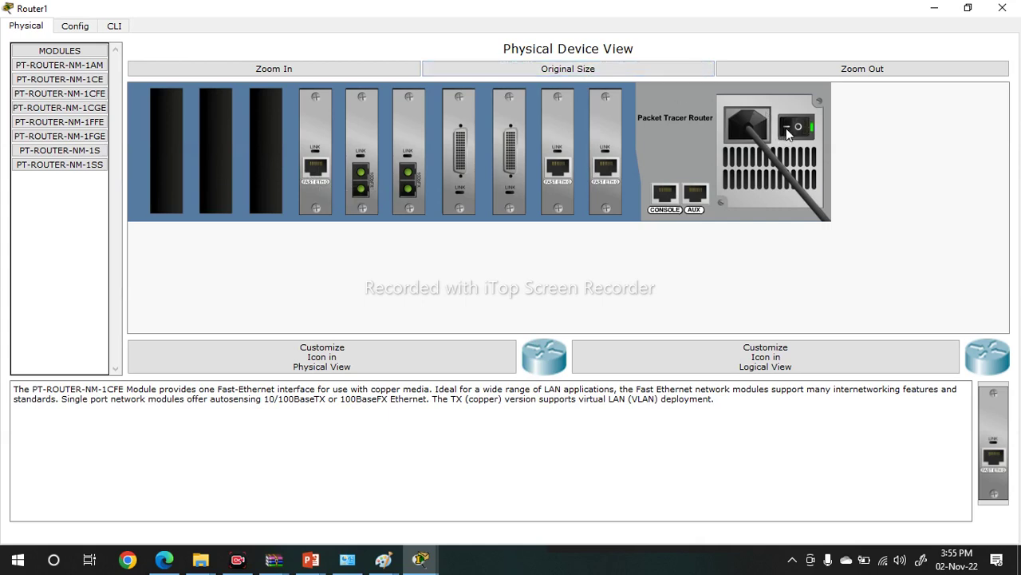
{"action": "left_click", "coordinate": [1003, 8]}
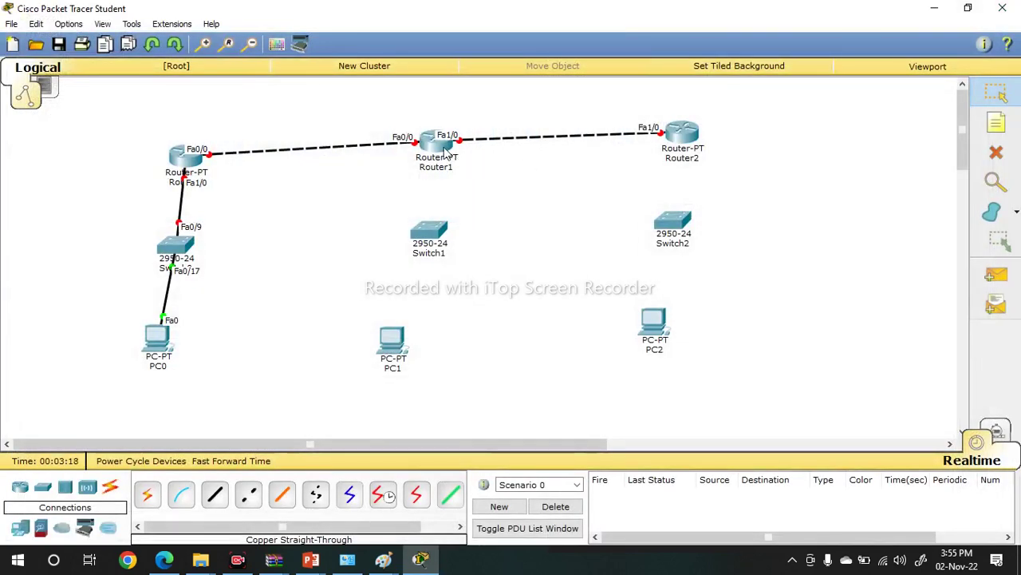
- Connect Router1 FastEthernet6/0 to Switch1 FastEthernet0/14 with a copper straight-through cable
{"action": "mouse_move", "coordinate": [436, 152]}
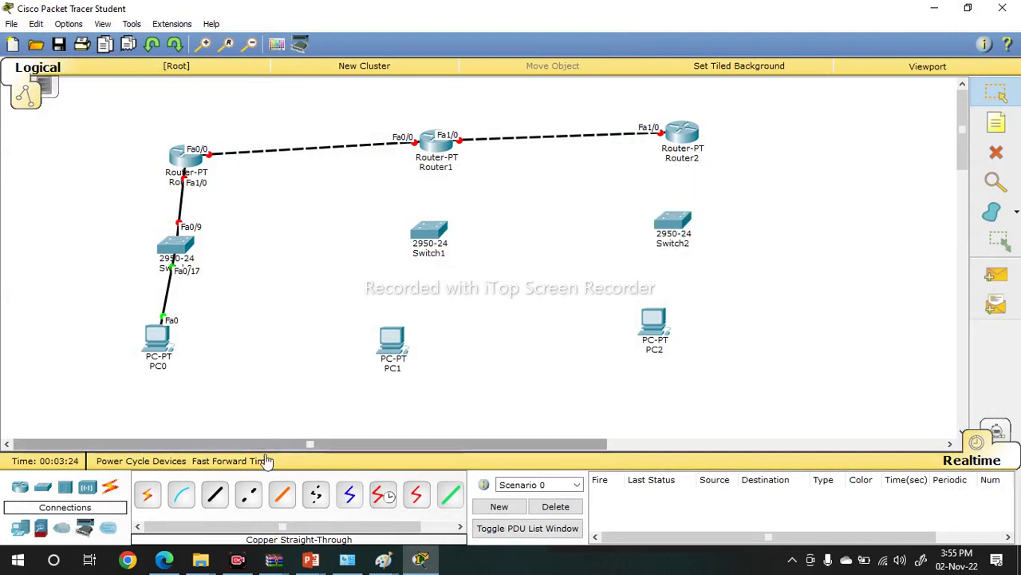
{"action": "left_click", "coordinate": [212, 495]}
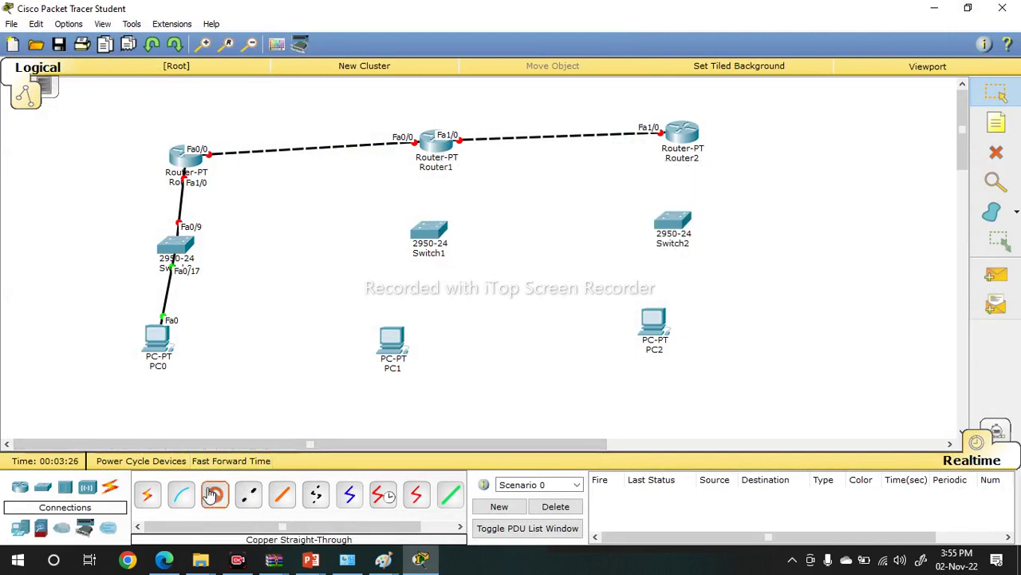
{"action": "left_click", "coordinate": [431, 149]}
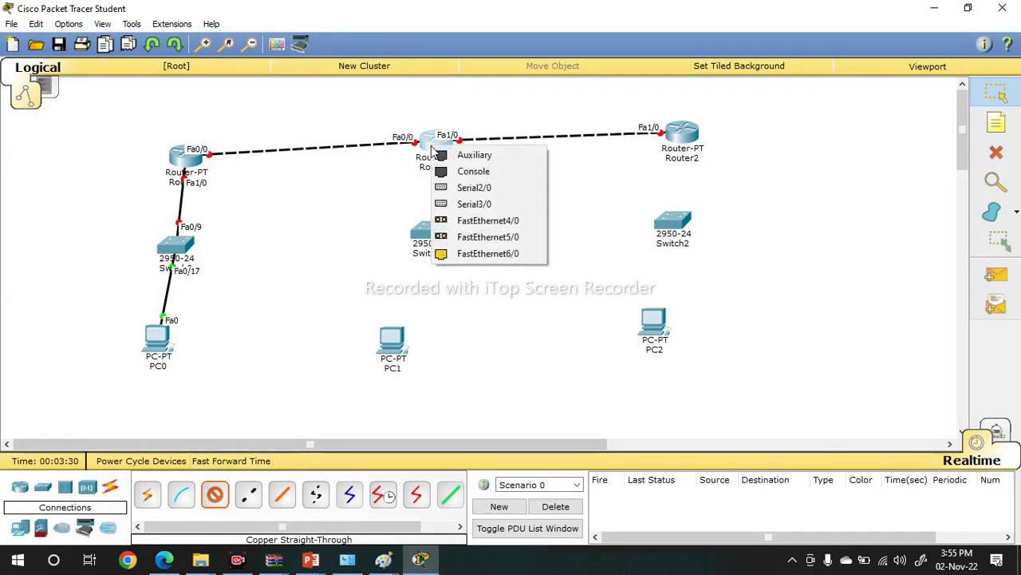
{"action": "left_click", "coordinate": [488, 253]}
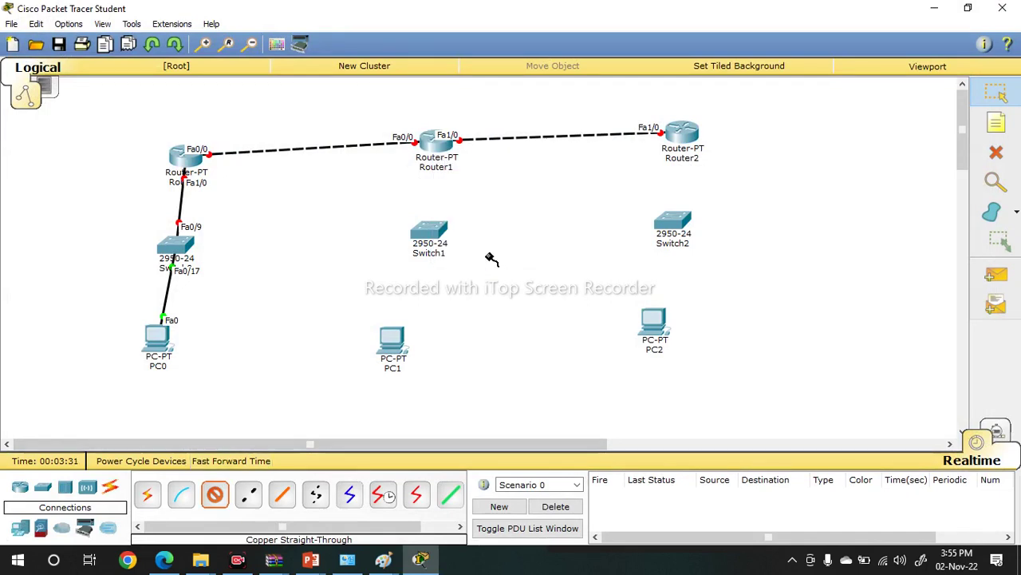
{"action": "left_click", "coordinate": [431, 230]}
{"action": "left_click", "coordinate": [484, 239]}
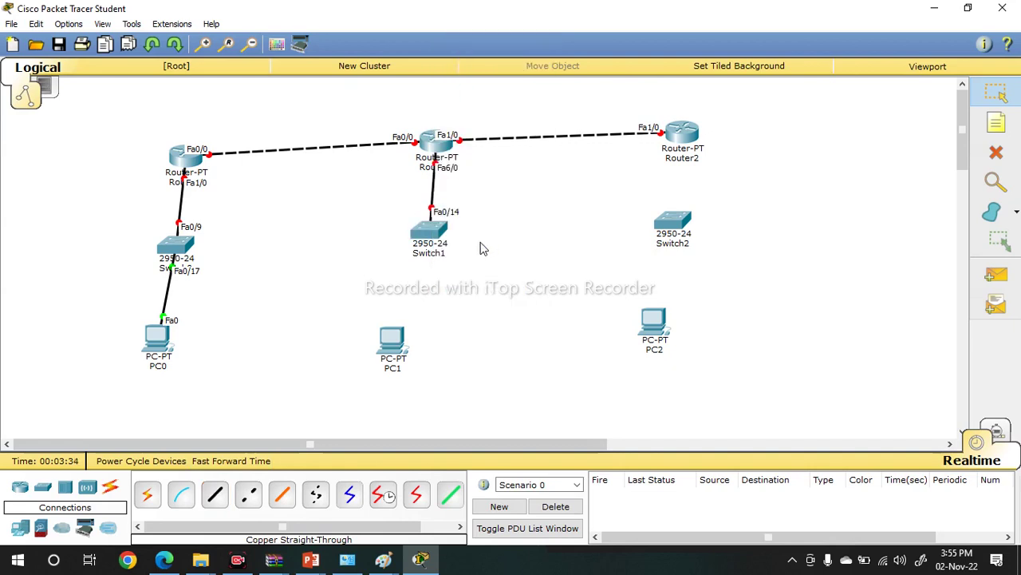
- Connect Switch1 FastEthernet0/18 to PC1 FastEthernet0 with a copper straight-through cable
{"action": "left_click", "coordinate": [217, 497]}
{"action": "left_click", "coordinate": [442, 237]}
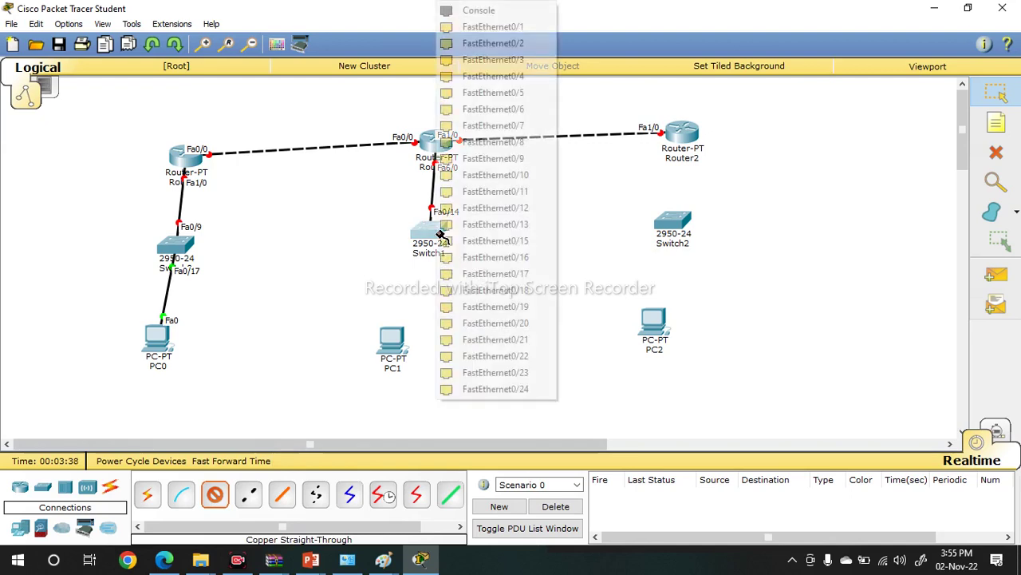
{"action": "left_click", "coordinate": [471, 292]}
{"action": "left_click", "coordinate": [391, 338]}
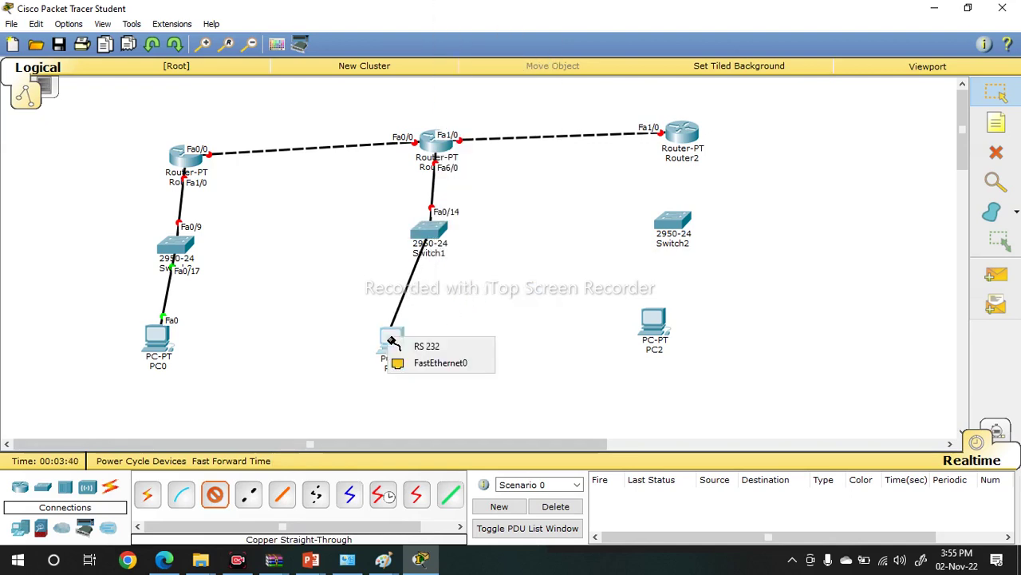
{"action": "left_click", "coordinate": [423, 364]}
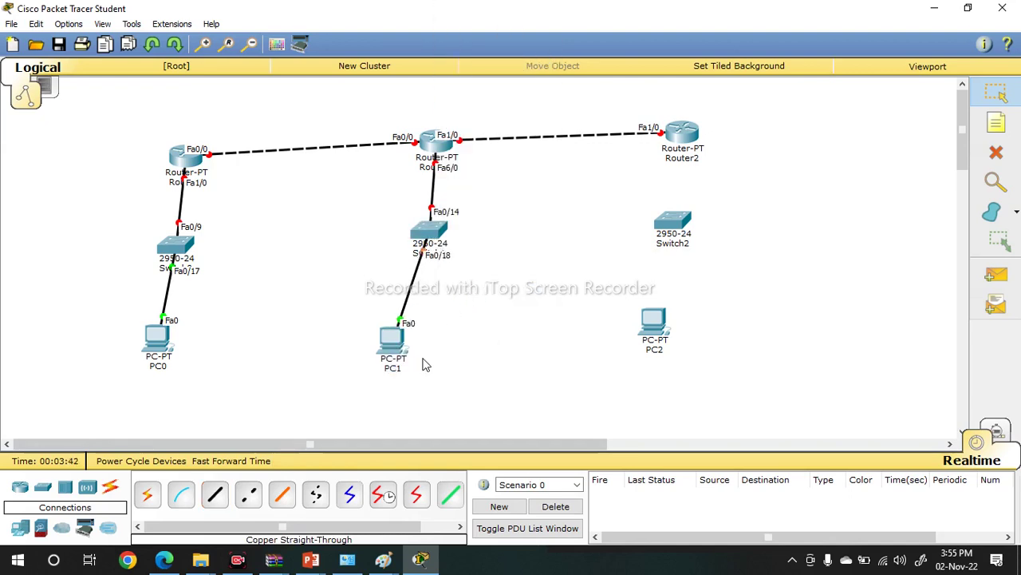
- Connect Router2 FastEthernet0/0 to Switch2 FastEthernet0/14 with a copper straight-through cable
{"action": "left_click", "coordinate": [214, 497]}
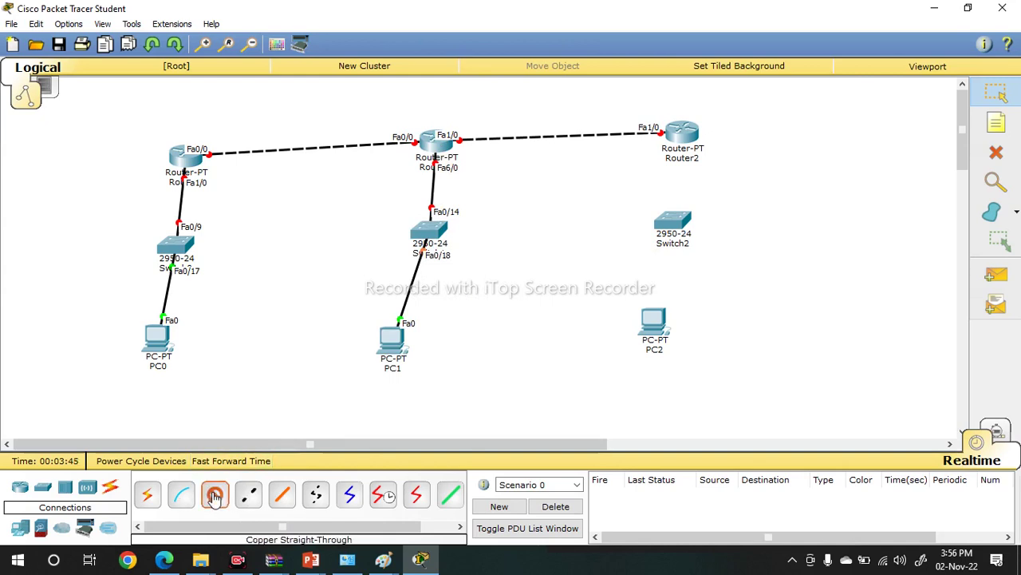
{"action": "left_click", "coordinate": [682, 137]}
{"action": "left_click", "coordinate": [738, 185]}
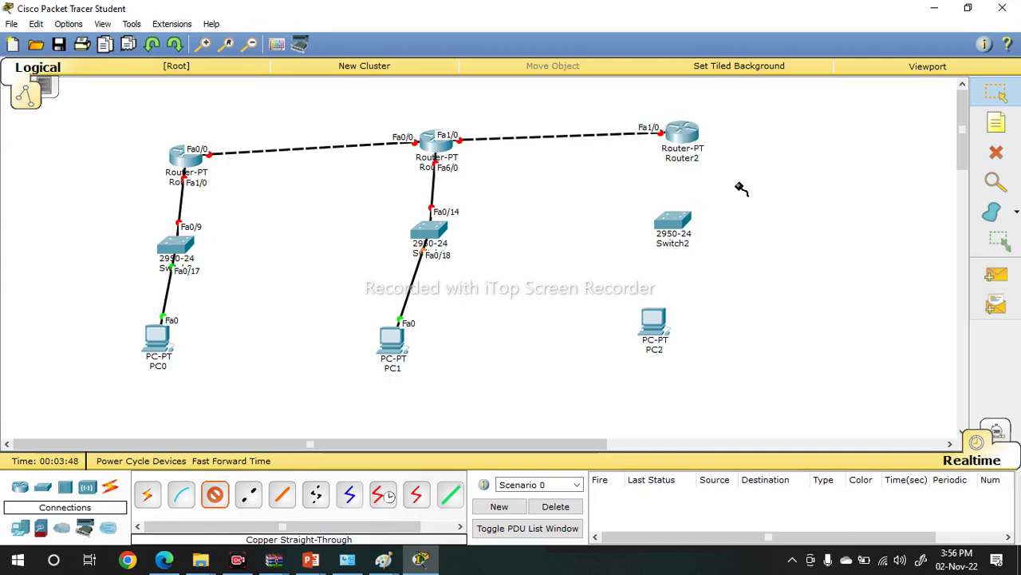
{"action": "left_click", "coordinate": [682, 227]}
{"action": "left_click", "coordinate": [710, 254]}
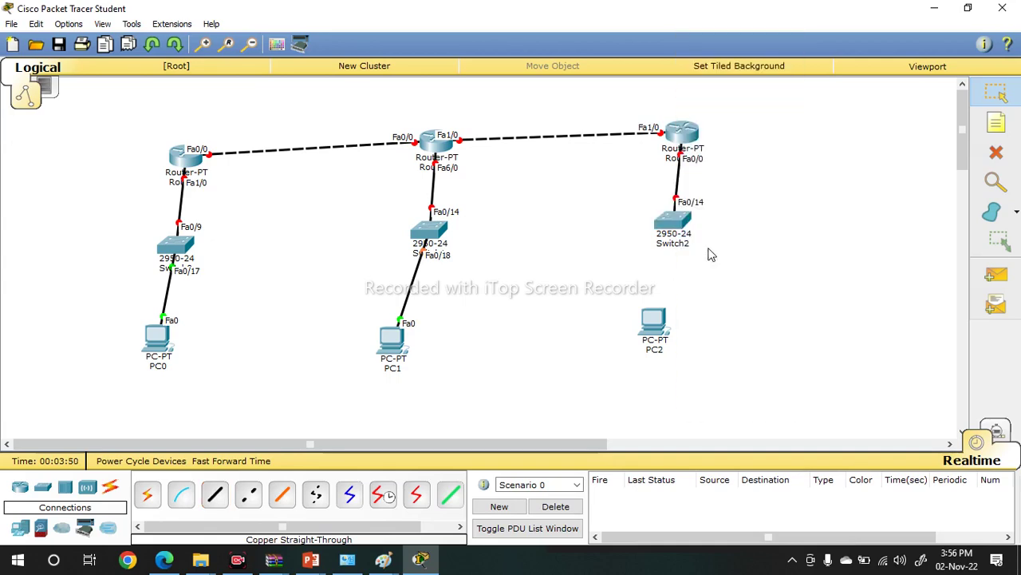
- Connect Switch2 FastEthernet0/19 to PC2 FastEthernet0 with a copper straight-through cable
{"action": "left_click", "coordinate": [215, 495]}
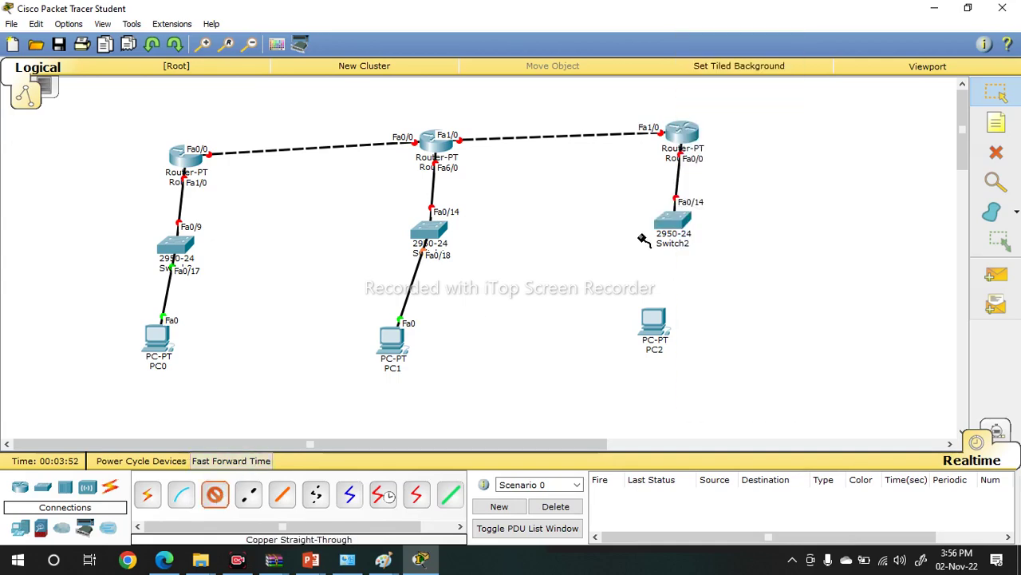
{"action": "left_click", "coordinate": [673, 226]}
{"action": "left_click", "coordinate": [707, 308]}
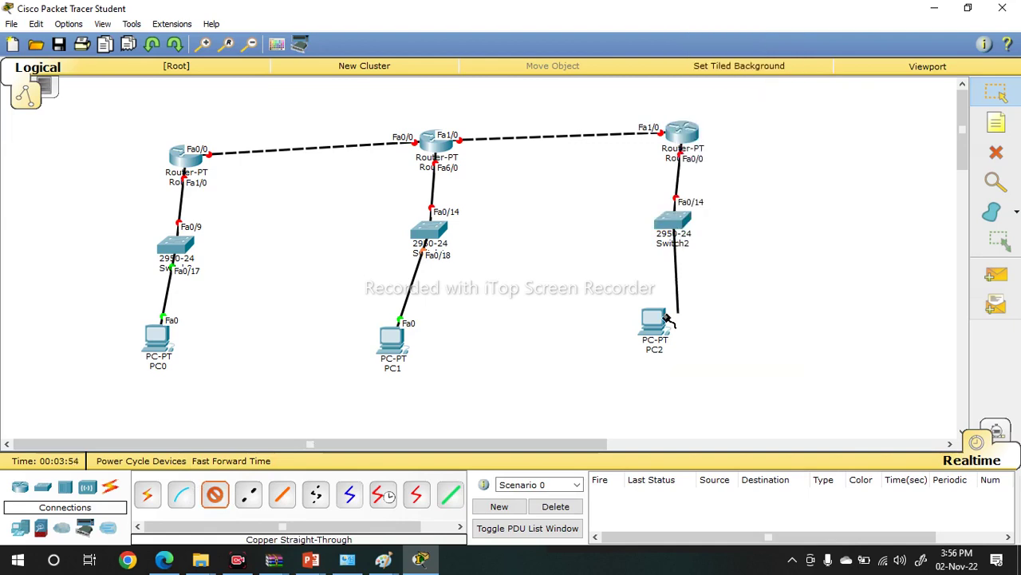
{"action": "left_click", "coordinate": [653, 320]}
{"action": "left_click", "coordinate": [691, 343]}
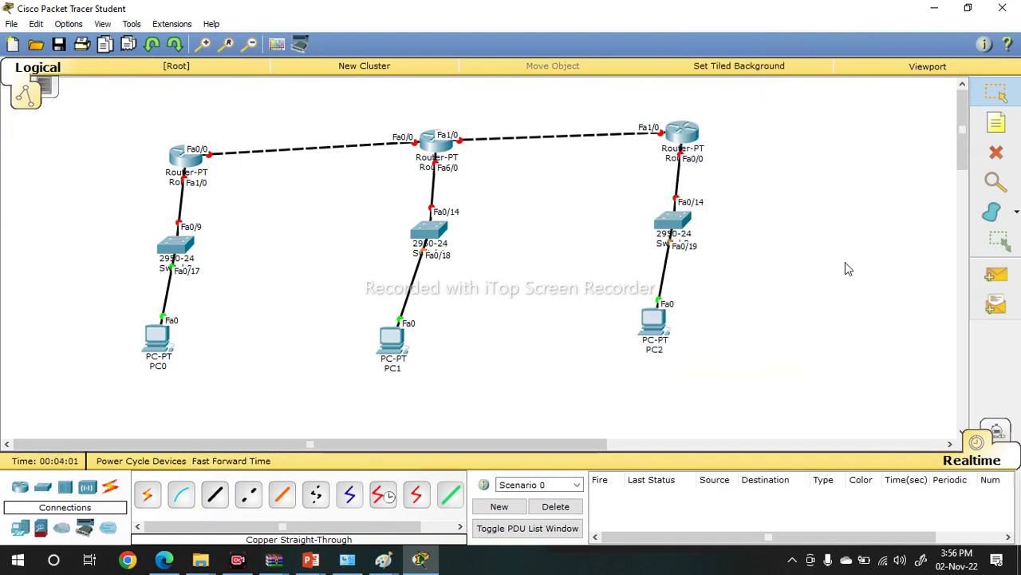
- Open Router0's command line and decline the initial configuration dialog
{"action": "left_click", "coordinate": [187, 157]}
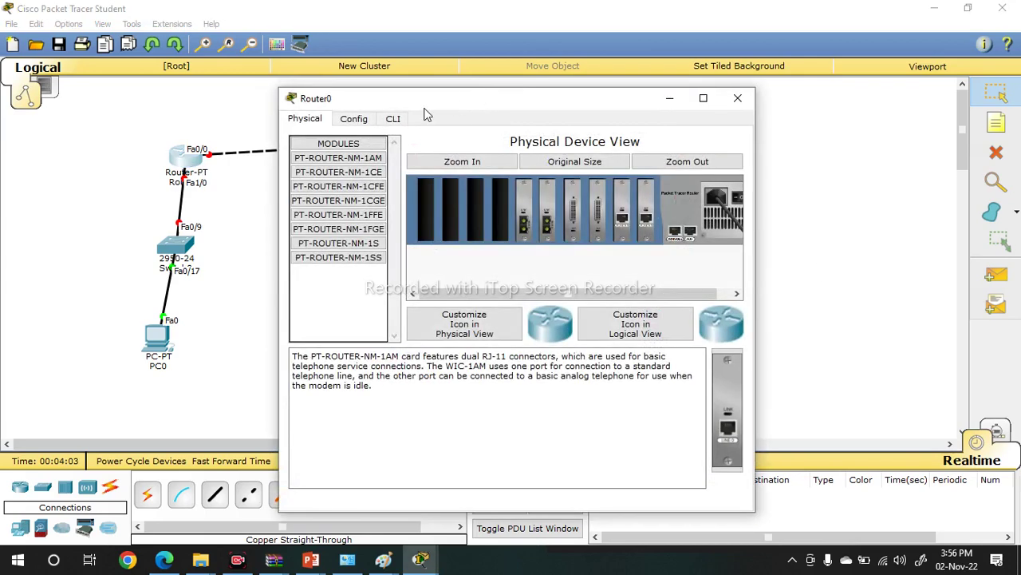
{"action": "left_click", "coordinate": [395, 119]}
{"action": "double_click", "coordinate": [458, 102]}
{"action": "key", "text": "Return"}
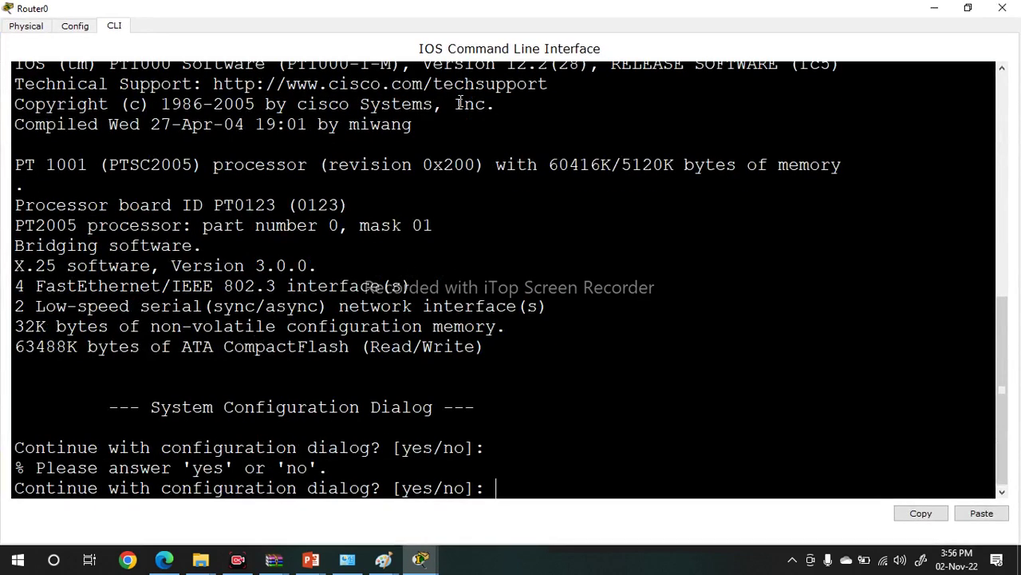
{"action": "key", "text": "Return"}
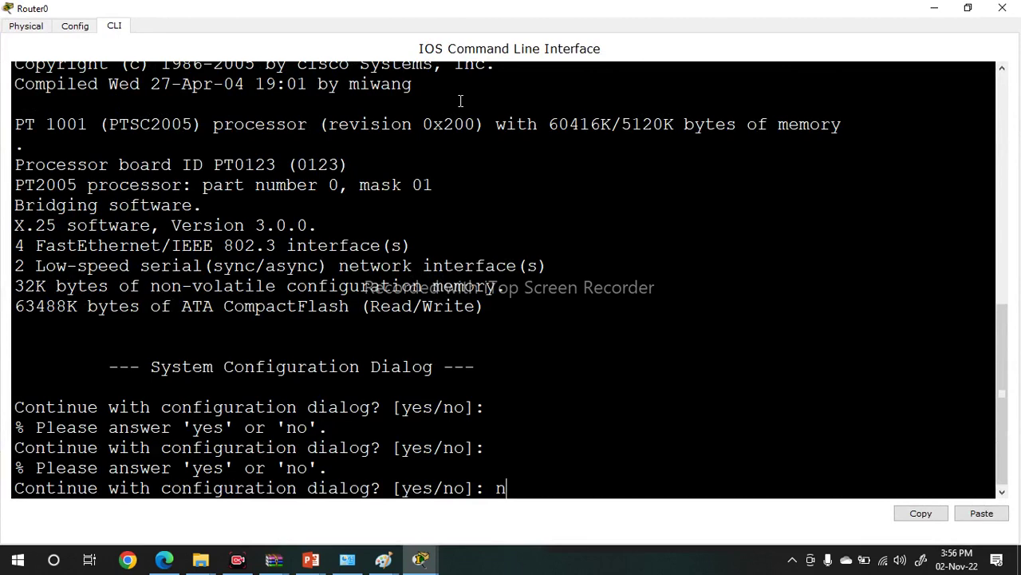
{"action": "type", "text": "n"}
{"action": "key", "text": "Return"}
{"action": "key", "text": "Return"}
{"action": "key", "text": "Return"}
{"action": "key", "text": "Return"}
{"action": "key", "text": "Return"}
- Enter privileged and global configuration mode on Router0 and set its hostname to r1
{"action": "type", "text": "en"}
{"action": "key", "text": "Return"}
{"action": "type", "text": "conf t"}
{"action": "key", "text": "Tab"}
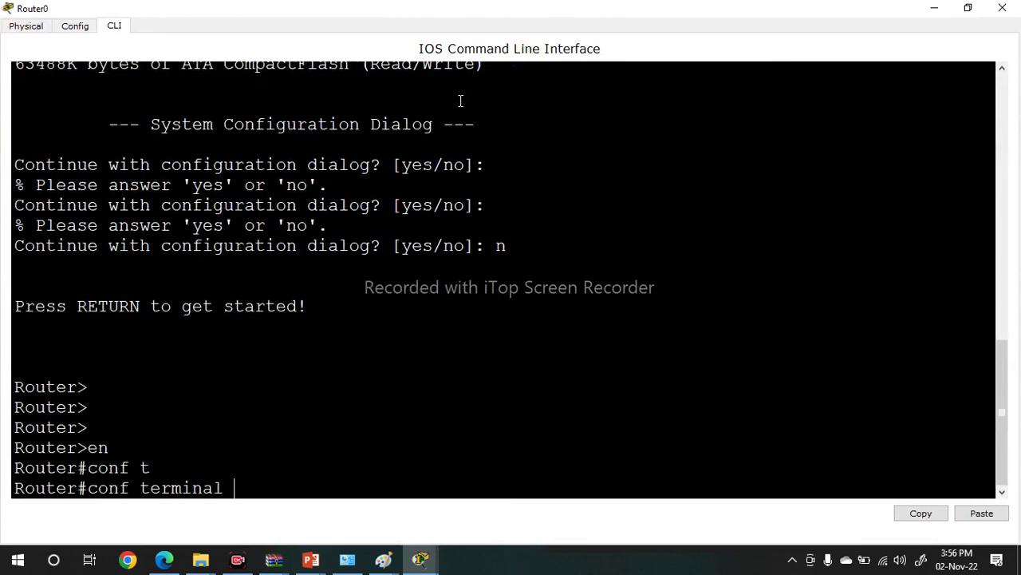
{"action": "key", "text": "Return"}
{"action": "key", "text": "Return"}
{"action": "key", "text": "Return"}
{"action": "key", "text": "Return"}
{"action": "key", "text": "Return"}
{"action": "key", "text": "Return"}
{"action": "type", "text": "h r1"}
{"action": "key", "text": "Return"}
{"action": "key", "text": "Return"}
{"action": "key", "text": "Return"}
{"action": "key", "text": "Return"}
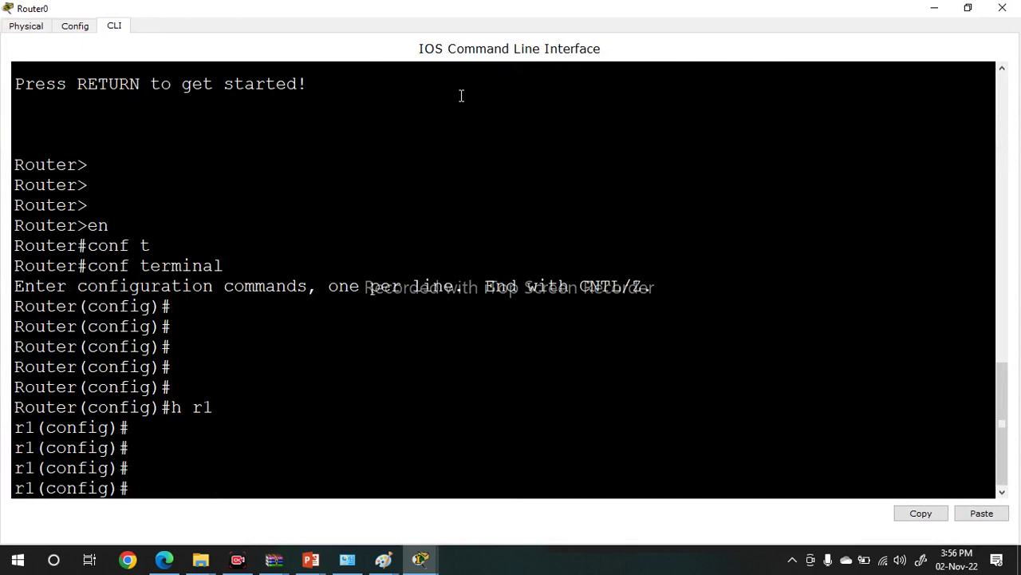
- Return r1 to privileged mode and display the brief IP interface summary
{"action": "key", "text": "ctrl+z"}
{"action": "key", "text": "Return"}
{"action": "type", "text": "sh ip int"}
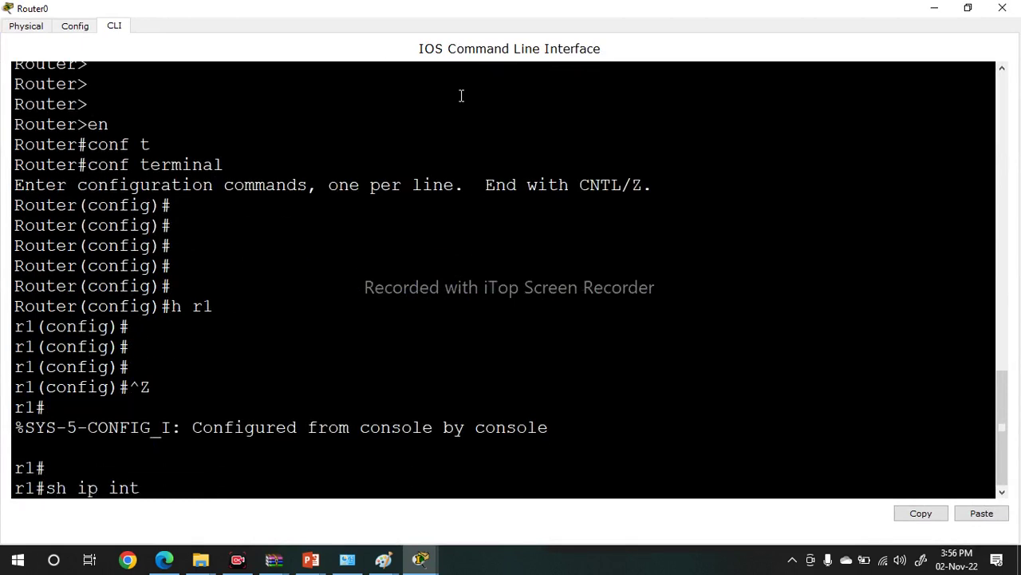
{"action": "type", "text": " br"}
{"action": "key", "text": "Tab"}
{"action": "key", "text": "Return"}
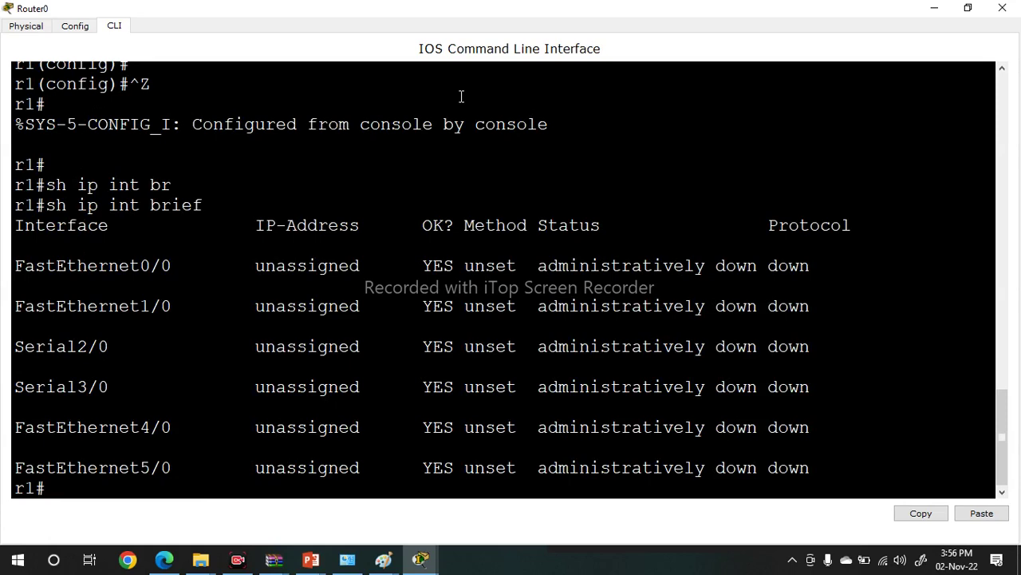
{"action": "key", "text": "Return"}
{"action": "key", "text": "Return"}
{"action": "key", "text": "Return"}
{"action": "key", "text": "Return"}
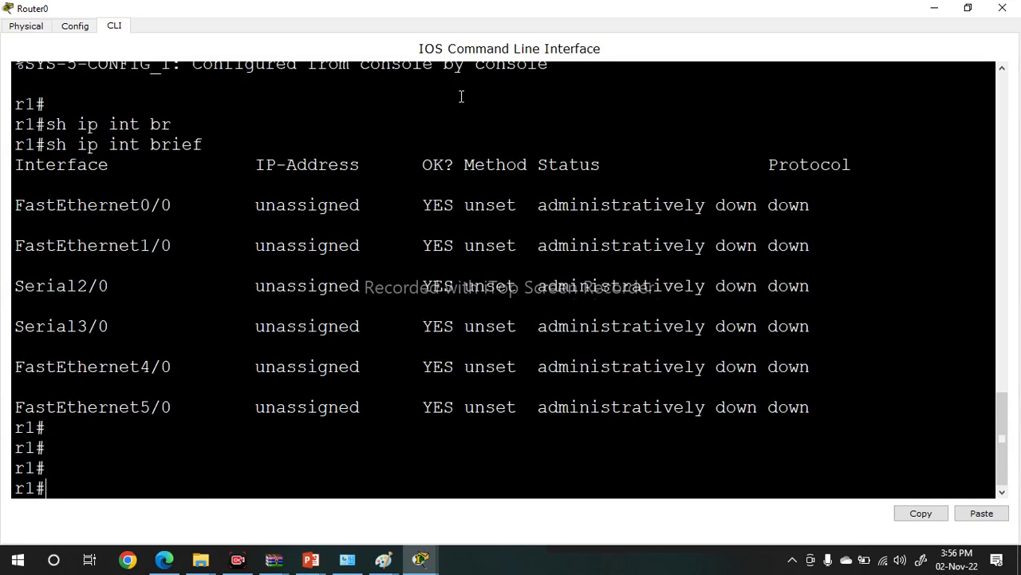
- In r1's global configuration, assign FastEthernet0/0 the address 192.168.1.1 with mask 255.255.255.0 and enable the interface
{"action": "type", "text": "conf t"}
{"action": "key", "text": "Tab"}
{"action": "key", "text": "Return"}
{"action": "key", "text": "Return"}
{"action": "key", "text": "Return"}
{"action": "type", "text": "int f0/0"}
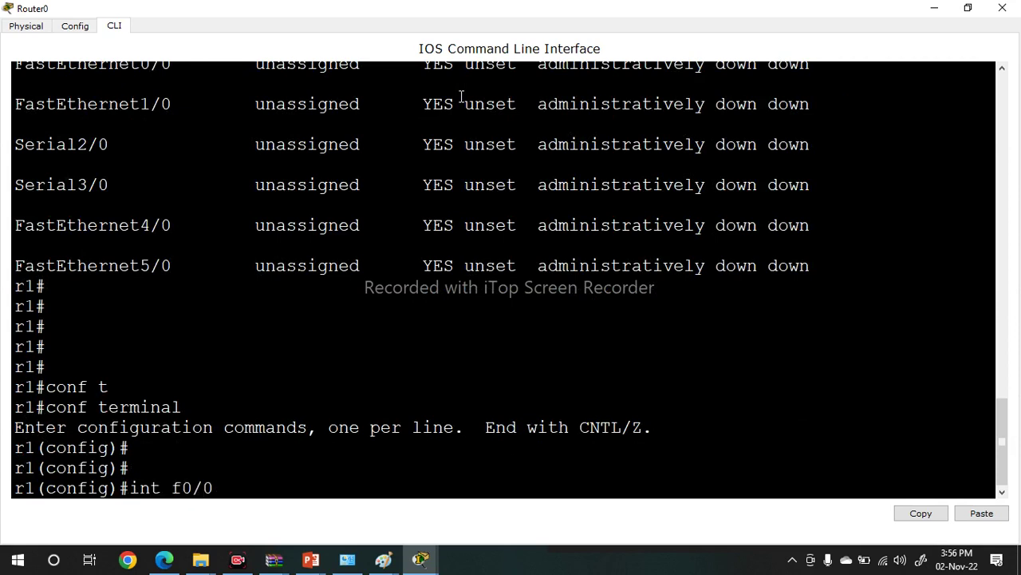
{"action": "key", "text": "Return"}
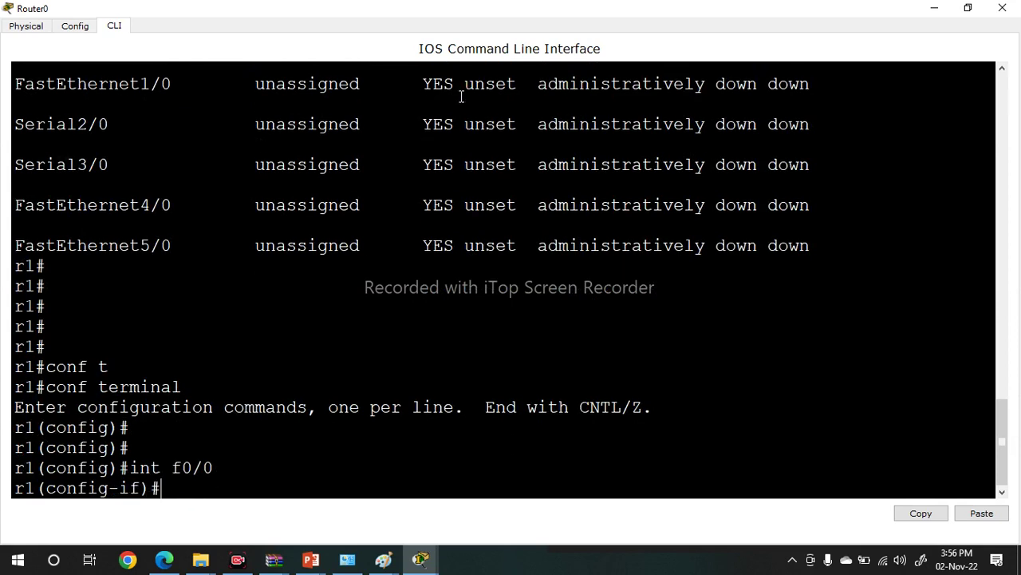
{"action": "type", "text": "ip add 192.168.1."}
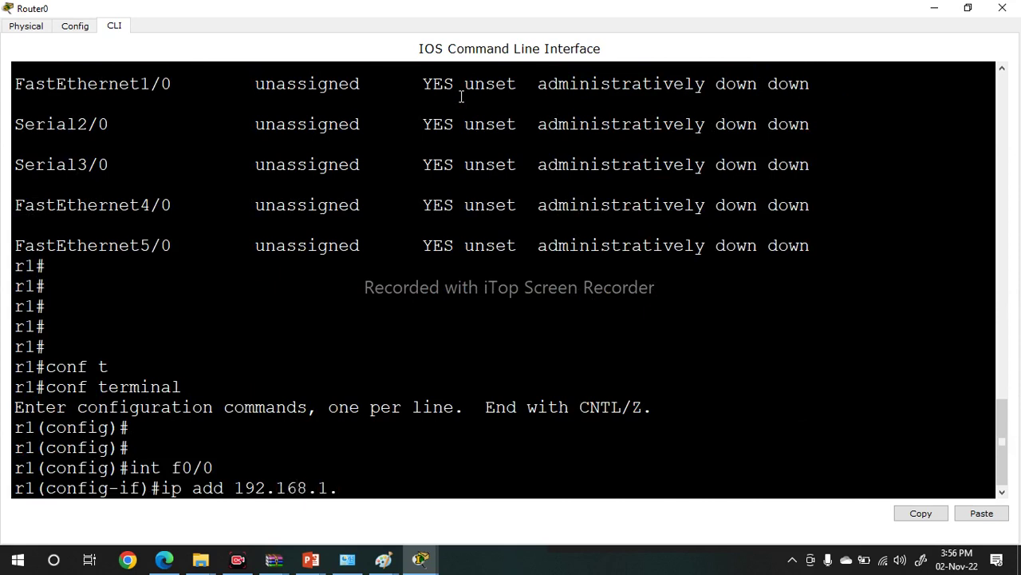
{"action": "type", "text": "1 255.255.255"}
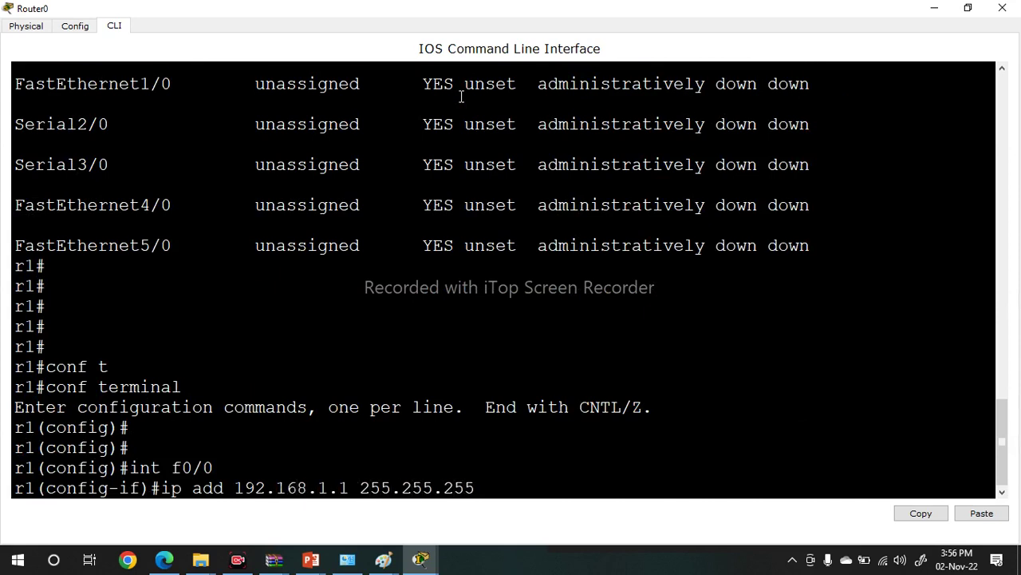
{"action": "type", "text": ".0"}
{"action": "key", "text": "Return"}
{"action": "type", "text": "no sh"}
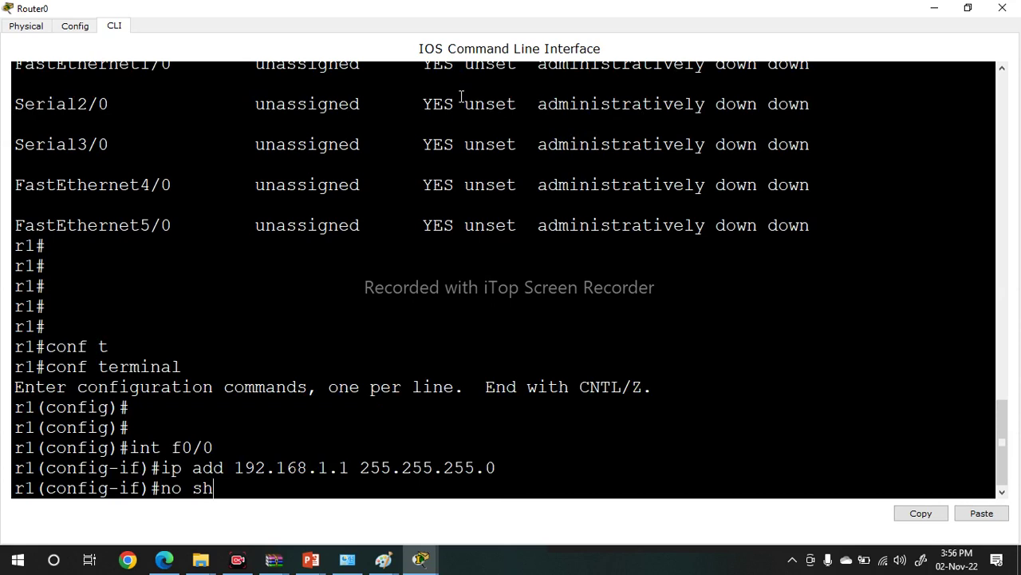
{"action": "key", "text": "Return"}
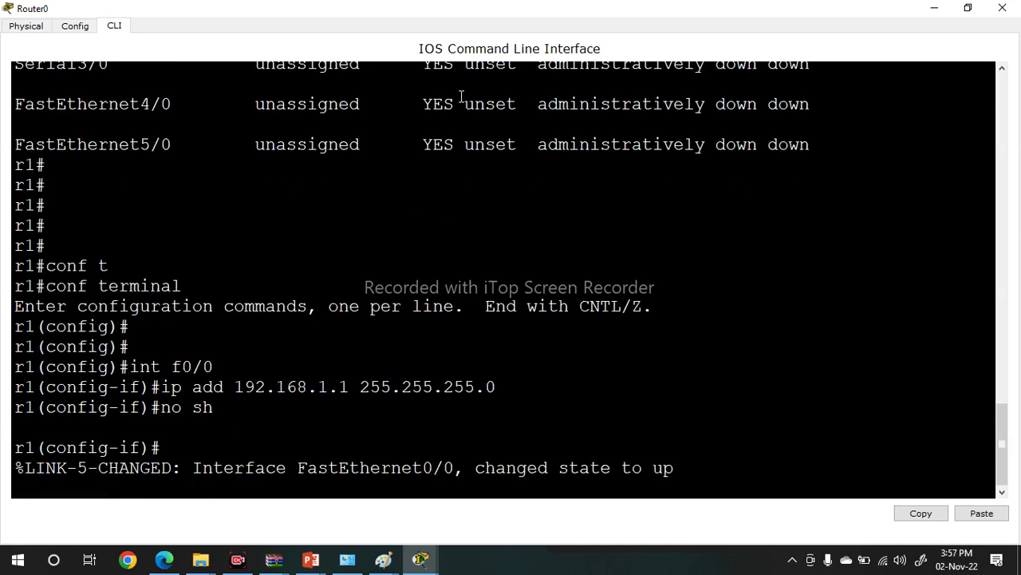
{"action": "key", "text": "Return"}
{"action": "key", "text": "Return"}
- Check Router0's ports in the topology, assign its FastEthernet1/0 the address 10.0.0.1 with mask 255.0.0.0 and enable it
{"action": "key", "text": "alt+Tab"}
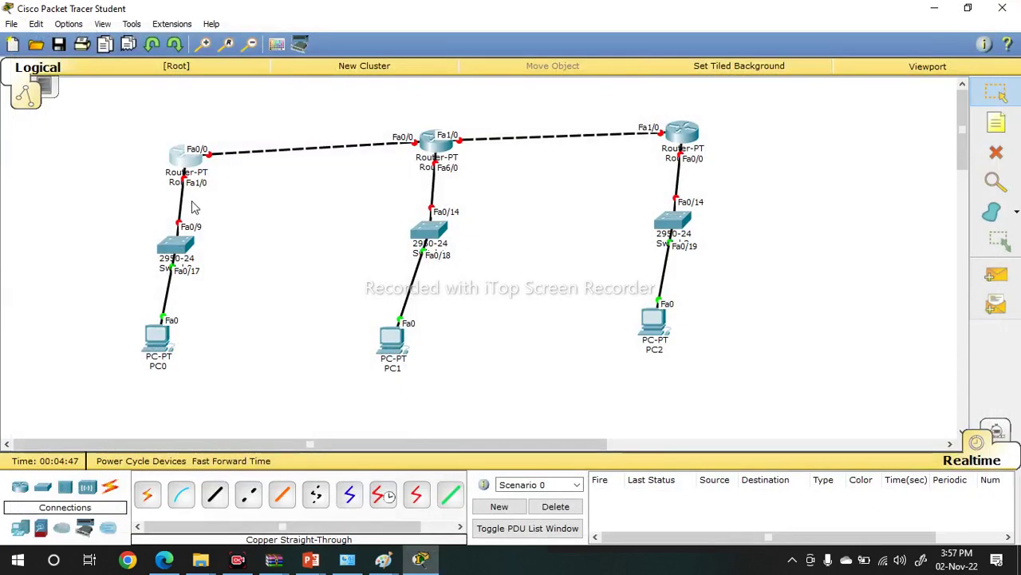
{"action": "left_click", "coordinate": [185, 162]}
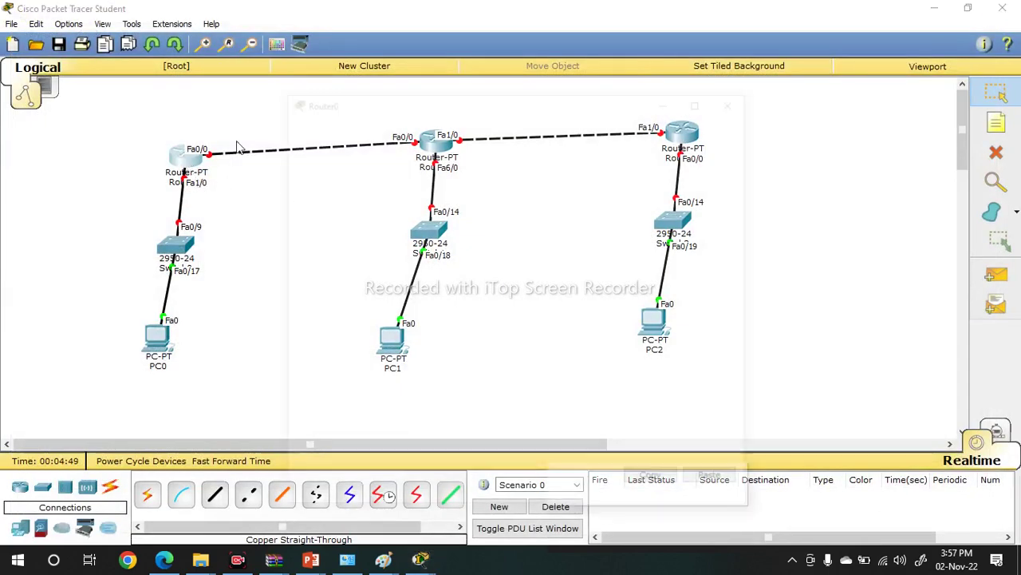
{"action": "double_click", "coordinate": [490, 98]}
{"action": "key", "text": "Return"}
{"action": "key", "text": "Return"}
{"action": "key", "text": "Return"}
{"action": "type", "text": "int f1/0"}
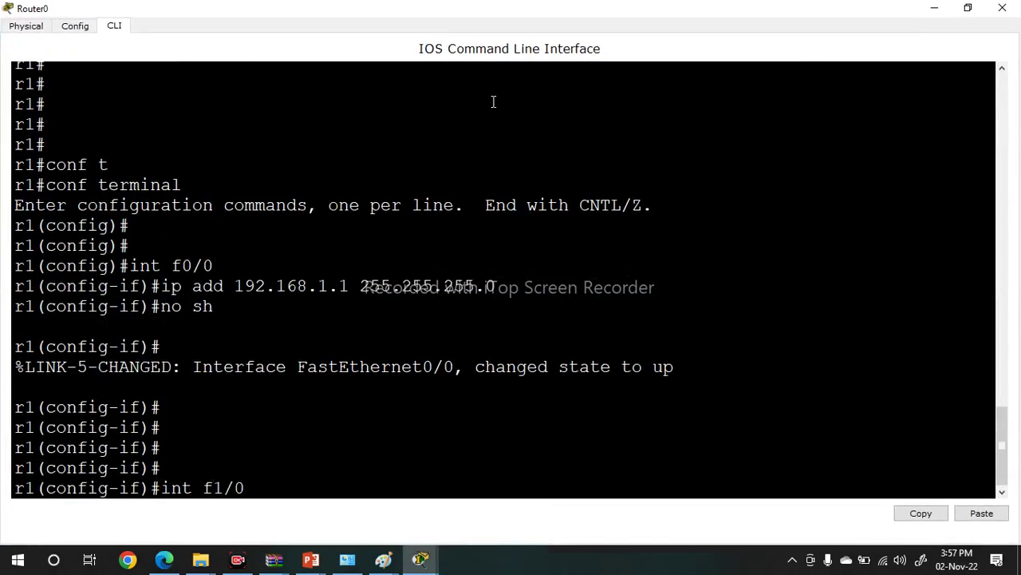
{"action": "key", "text": "Return"}
{"action": "type", "text": "ip add"}
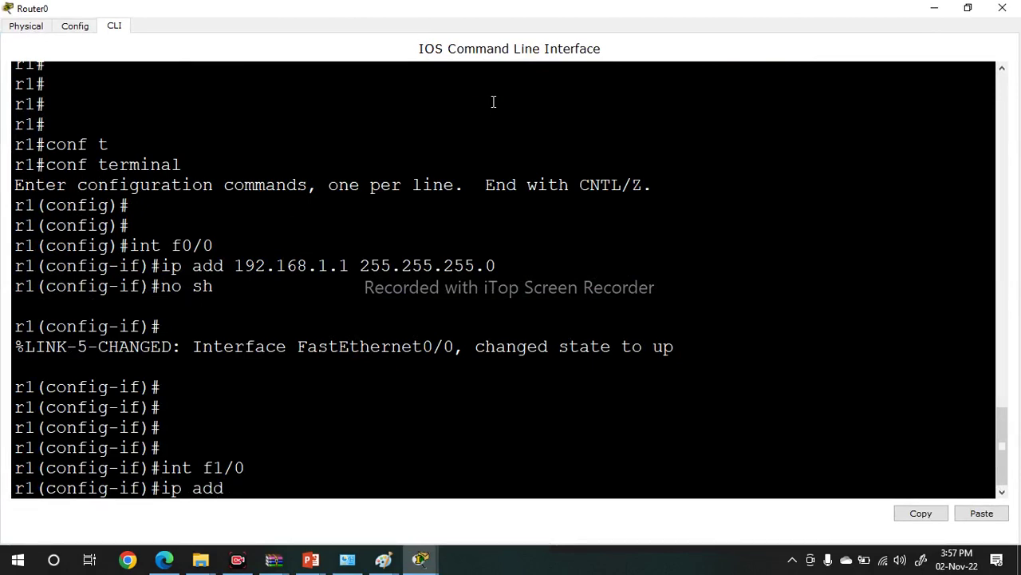
{"action": "type", "text": " 10.0.0.1 255.0.0.0"}
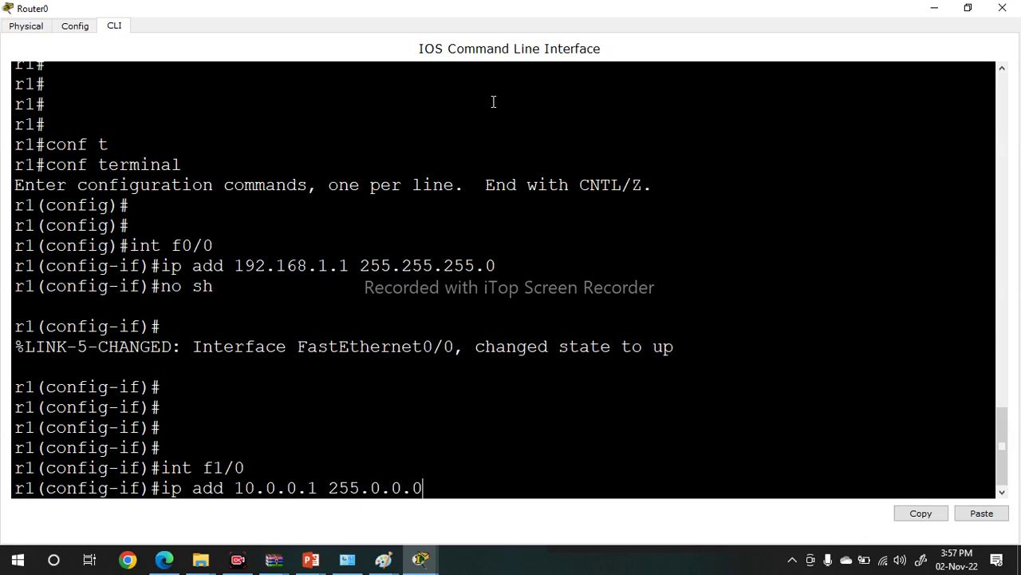
{"action": "key", "text": "Return"}
{"action": "type", "text": "no sh"}
{"action": "key", "text": "Return"}
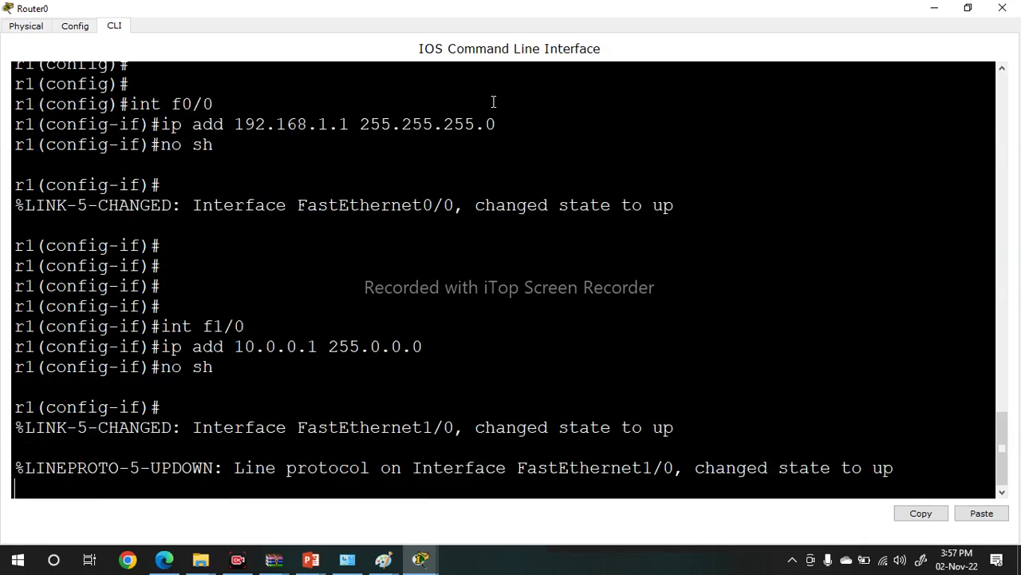
- Exit r1's configuration modes and check the addresses and protocol states of FastEthernet0/0 and FastEthernet1/0 in the brief IP interface summary
{"action": "key", "text": "Return"}
{"action": "key", "text": "Return"}
{"action": "type", "text": "ex"}
{"action": "key", "text": "Return"}
{"action": "key", "text": "Return"}
{"action": "type", "text": "ex"}
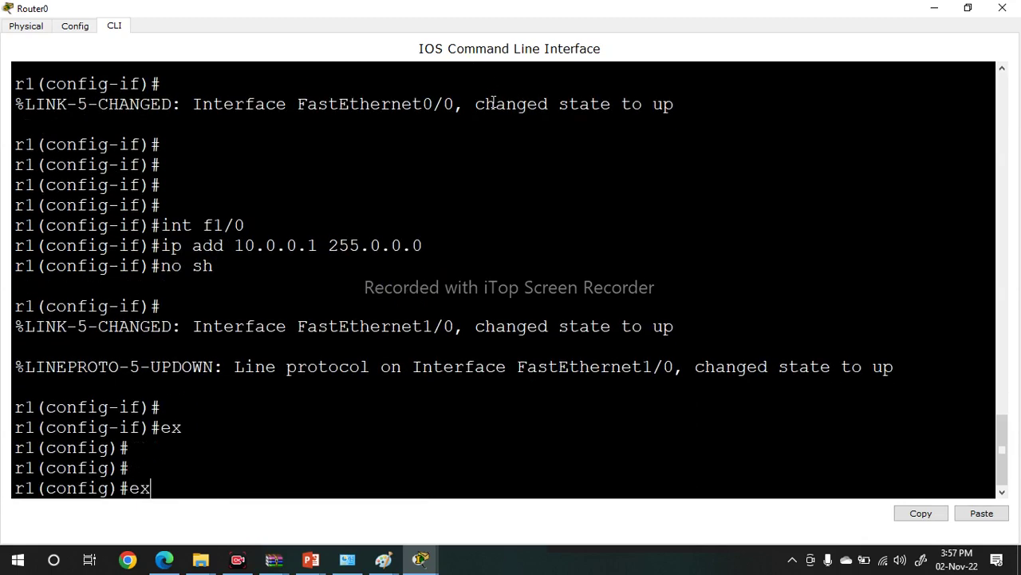
{"action": "key", "text": "Return"}
{"action": "key", "text": "Return"}
{"action": "type", "text": "sh ip int br"}
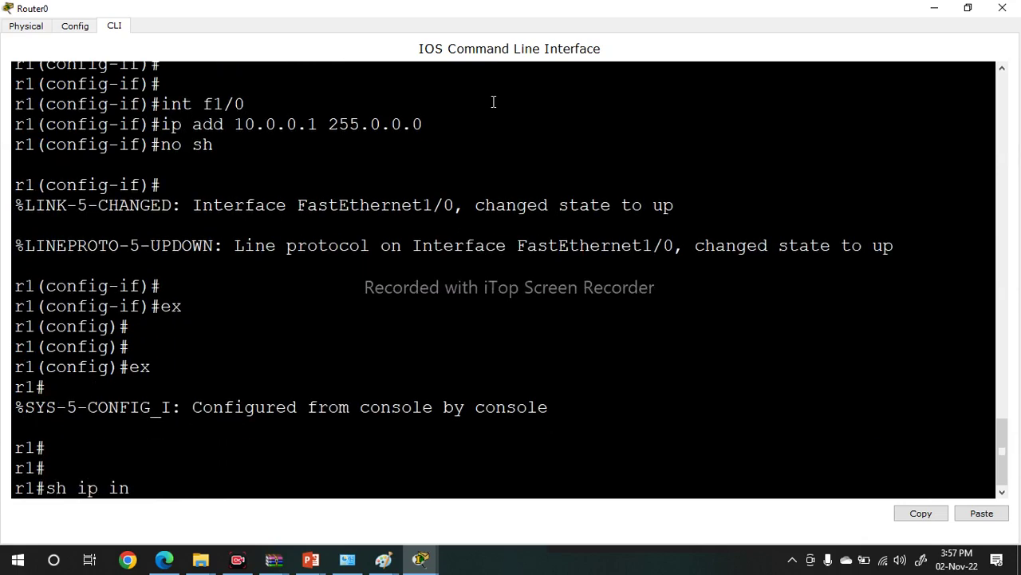
{"action": "key", "text": "Tab"}
{"action": "key", "text": "Return"}
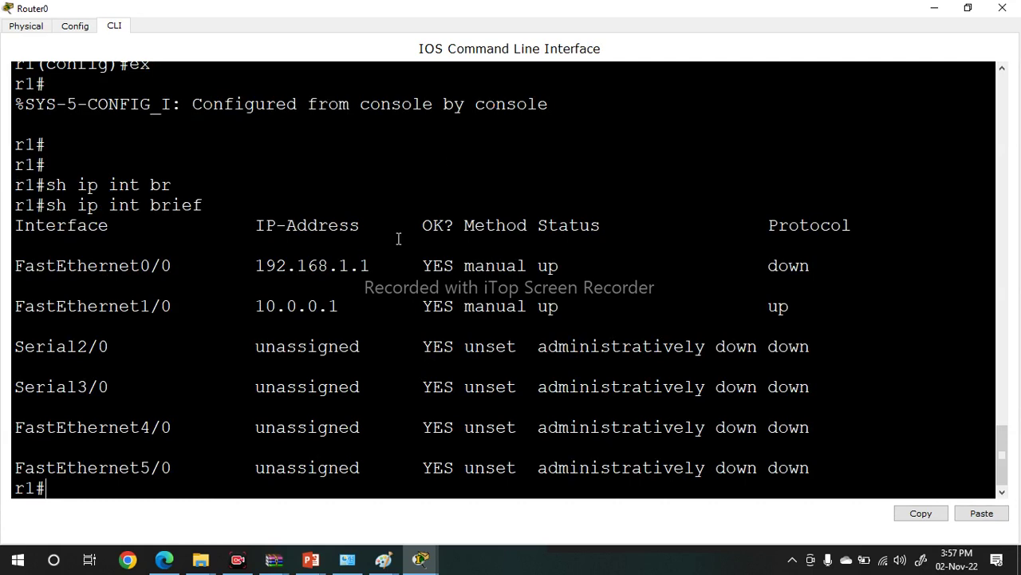
{"action": "triple_click", "coordinate": [324, 310]}
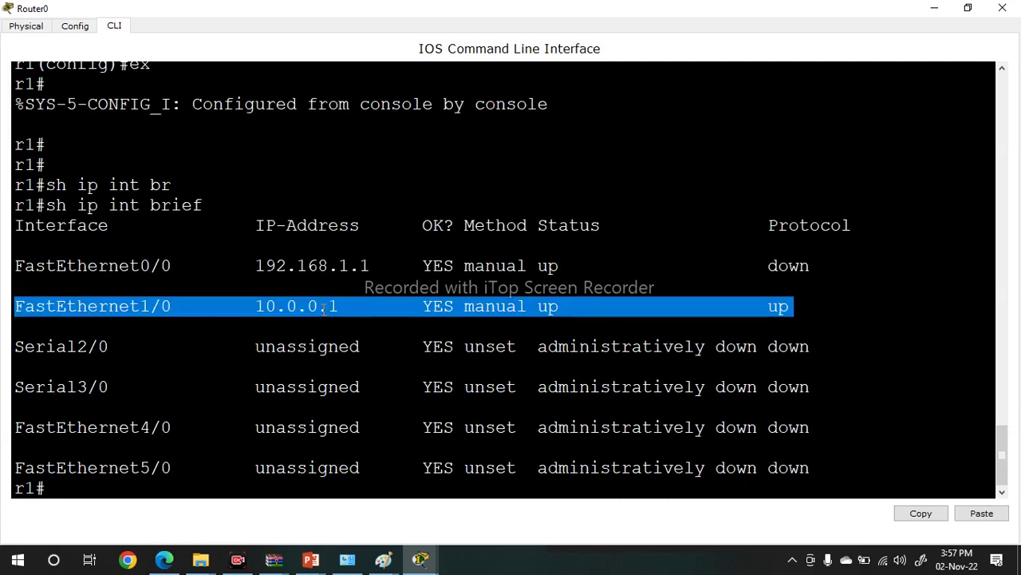
{"action": "triple_click", "coordinate": [322, 267]}
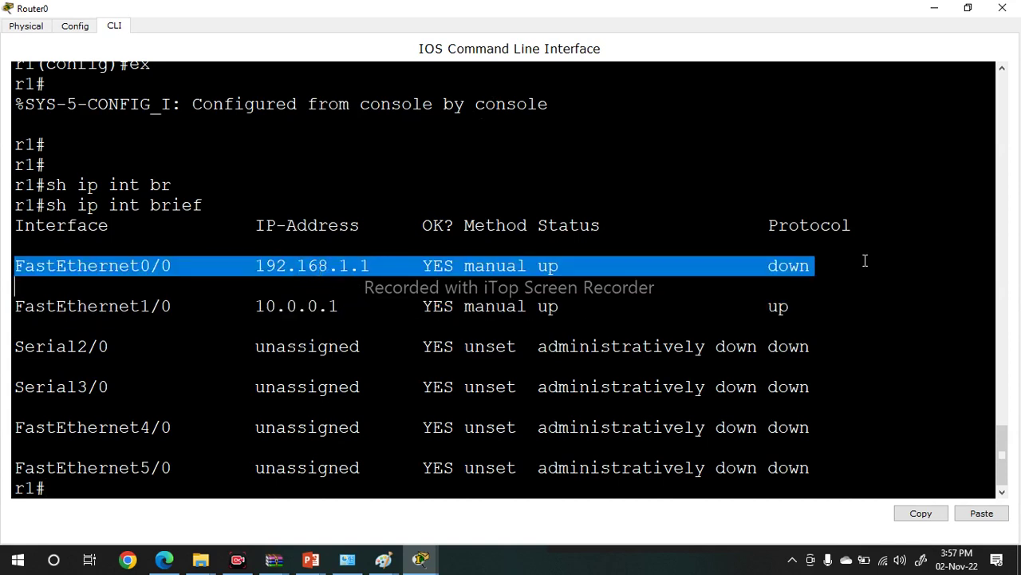
{"action": "double_click", "coordinate": [800, 273]}
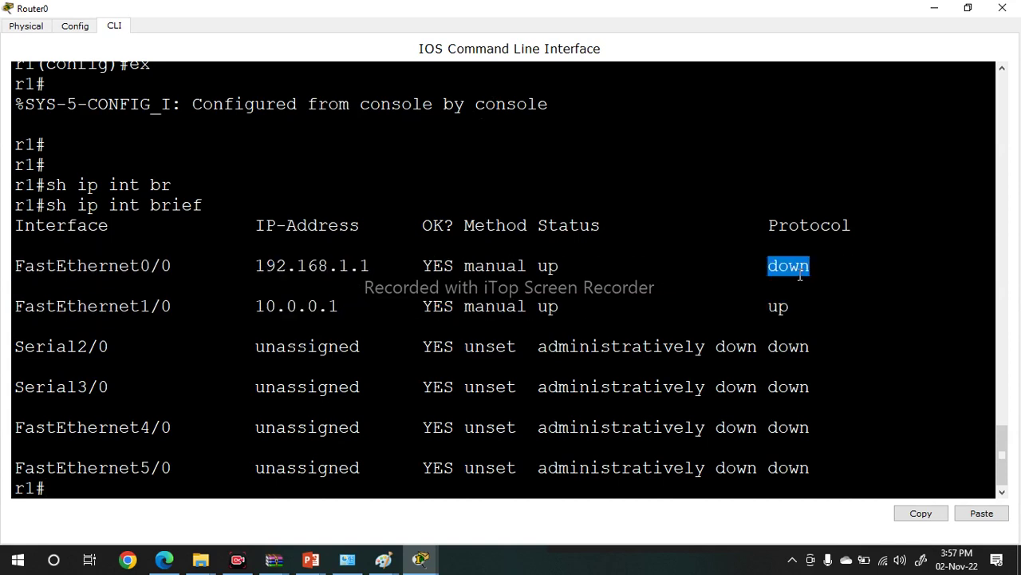
{"action": "left_click", "coordinate": [1002, 8]}
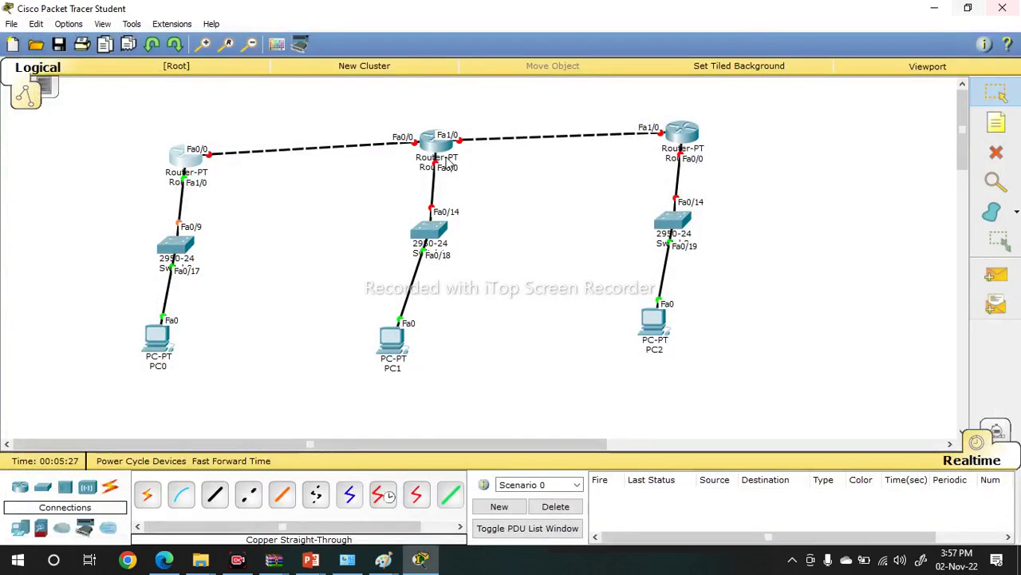
- Open Router1's command line and decline the initial configuration dialog
{"action": "left_click", "coordinate": [437, 151]}
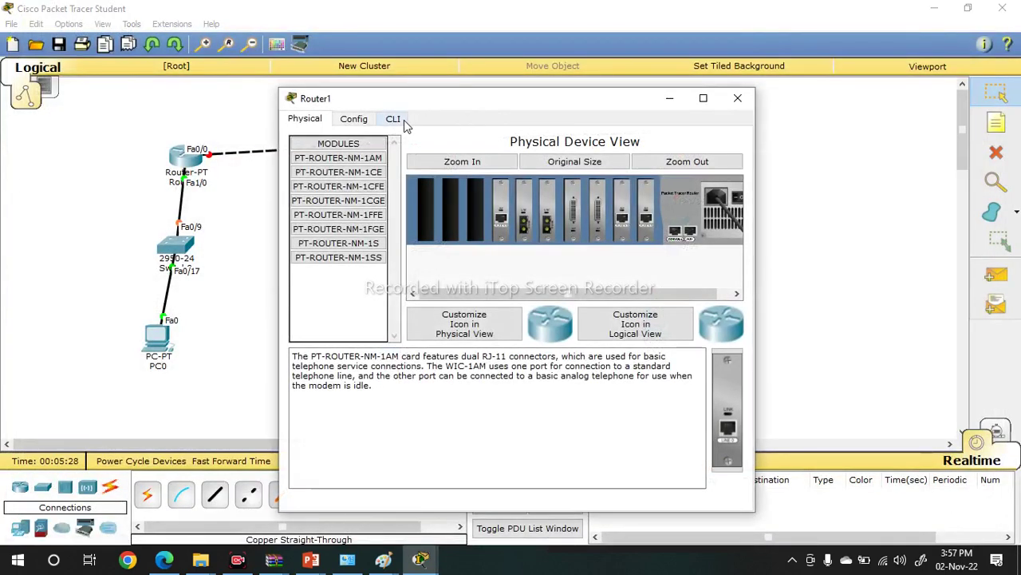
{"action": "left_click", "coordinate": [738, 100]}
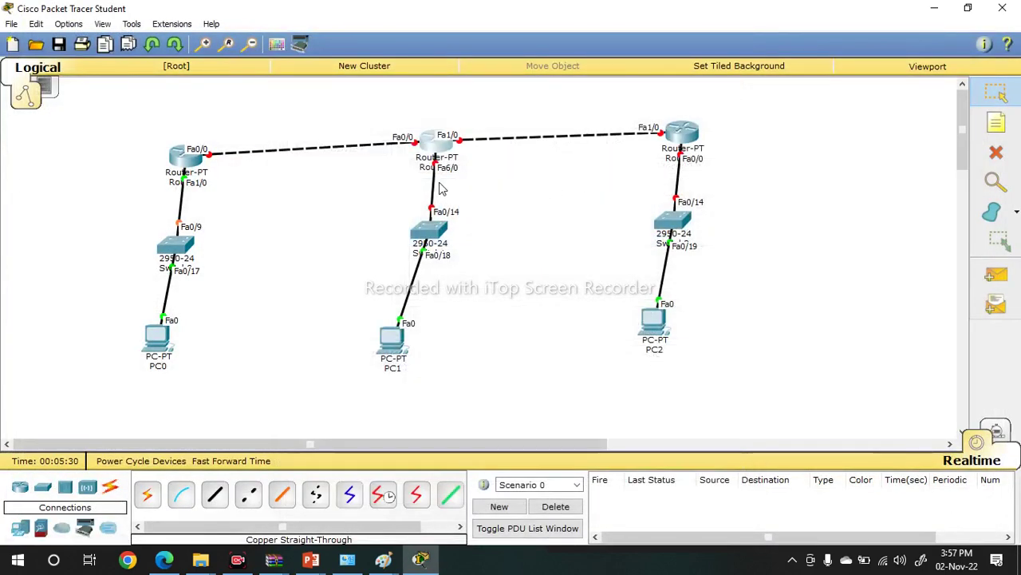
{"action": "left_click", "coordinate": [433, 146]}
{"action": "left_click", "coordinate": [392, 121]}
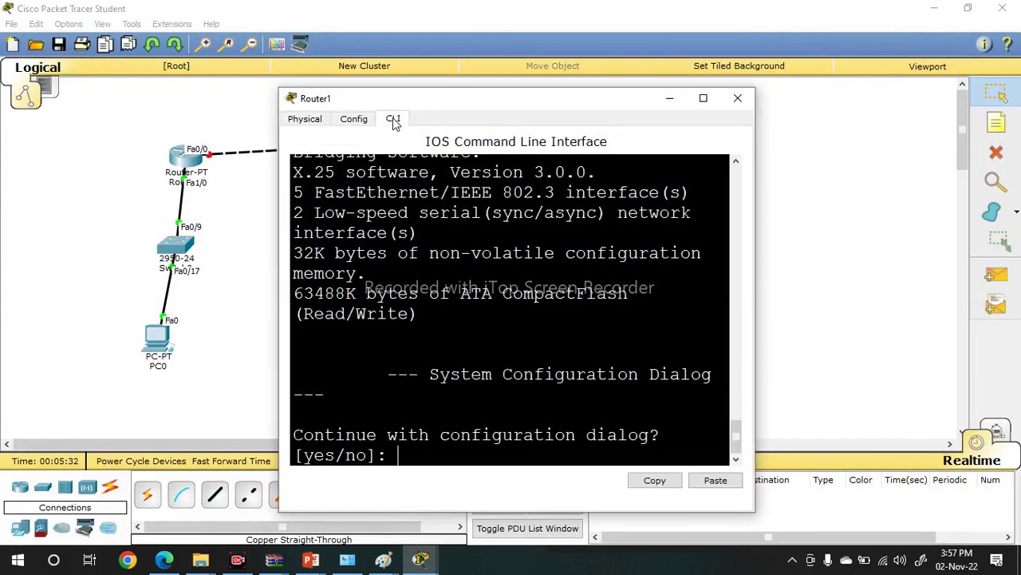
{"action": "double_click", "coordinate": [519, 105]}
{"action": "key", "text": "Return"}
{"action": "key", "text": "Return"}
{"action": "key", "text": "Return"}
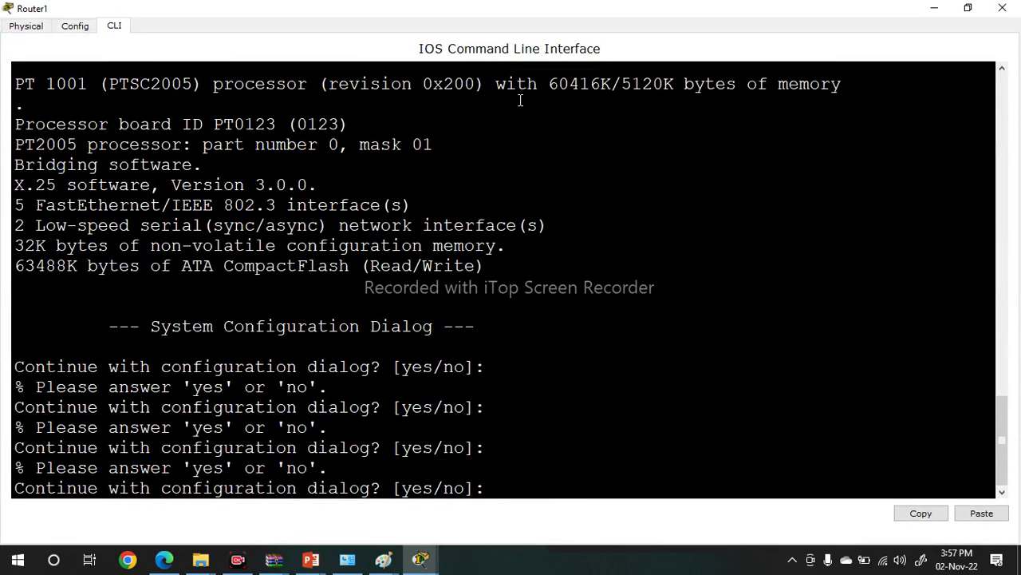
{"action": "type", "text": "n"}
{"action": "key", "text": "Return"}
{"action": "key", "text": "Return"}
{"action": "key", "text": "Return"}
{"action": "key", "text": "Return"}
{"action": "key", "text": "Return"}
- Enter privileged and global configuration mode on Router1 and set its hostname to r2
{"action": "type", "text": "en"}
{"action": "key", "text": "Return"}
{"action": "type", "text": "comf t"}
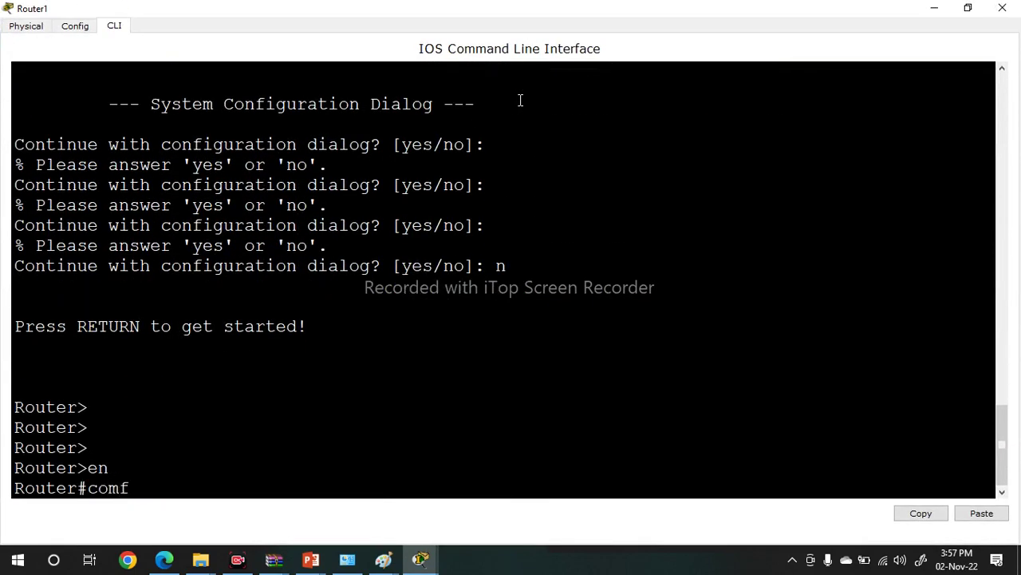
{"action": "key", "text": "Return"}
{"action": "key", "text": "Return"}
{"action": "type", "text": "conf t"}
{"action": "key", "text": "Return"}
{"action": "key", "text": "Return"}
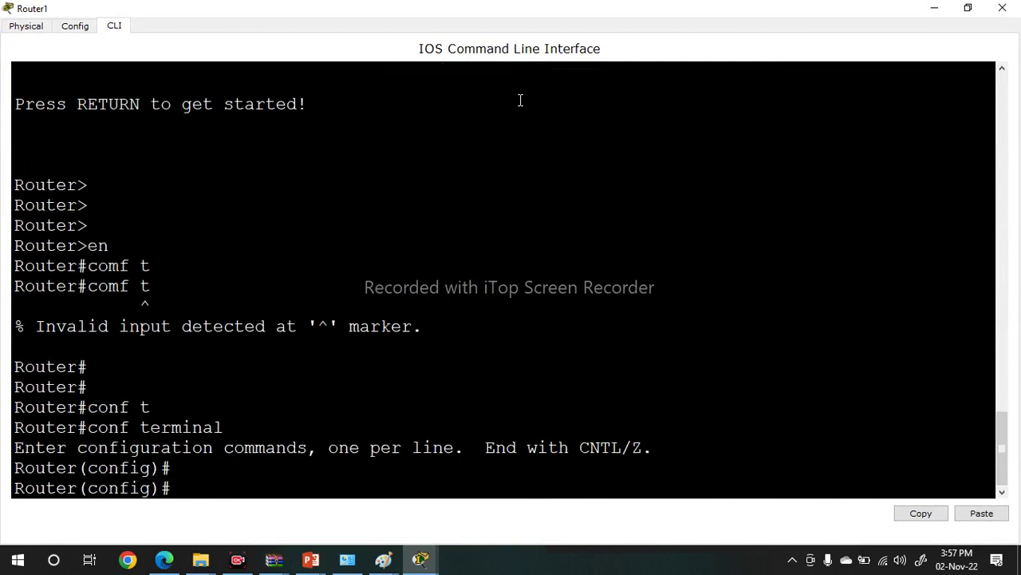
{"action": "key", "text": "Return"}
{"action": "key", "text": "Return"}
{"action": "type", "text": "h r2"}
{"action": "key", "text": "Return"}
{"action": "key", "text": "Return"}
{"action": "key", "text": "Return"}
- Assign r2's FastEthernet0/0 the address 192.168.1.2 with mask 255.255.255.0 and enable the interface
{"action": "type", "text": "int"}
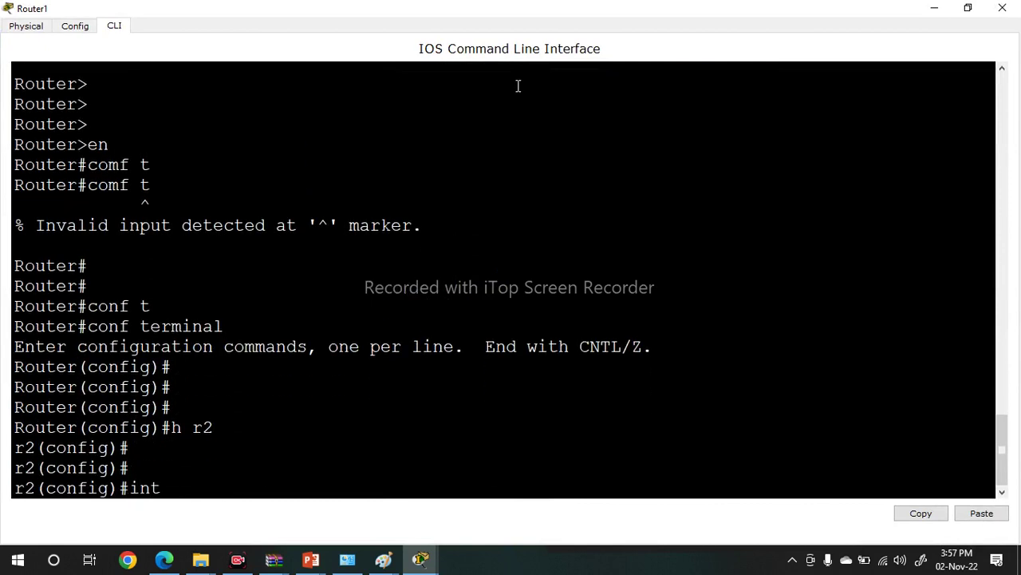
{"action": "type", "text": " f0/0/"}
{"action": "key", "text": "Return"}
{"action": "type", "text": "ip add"}
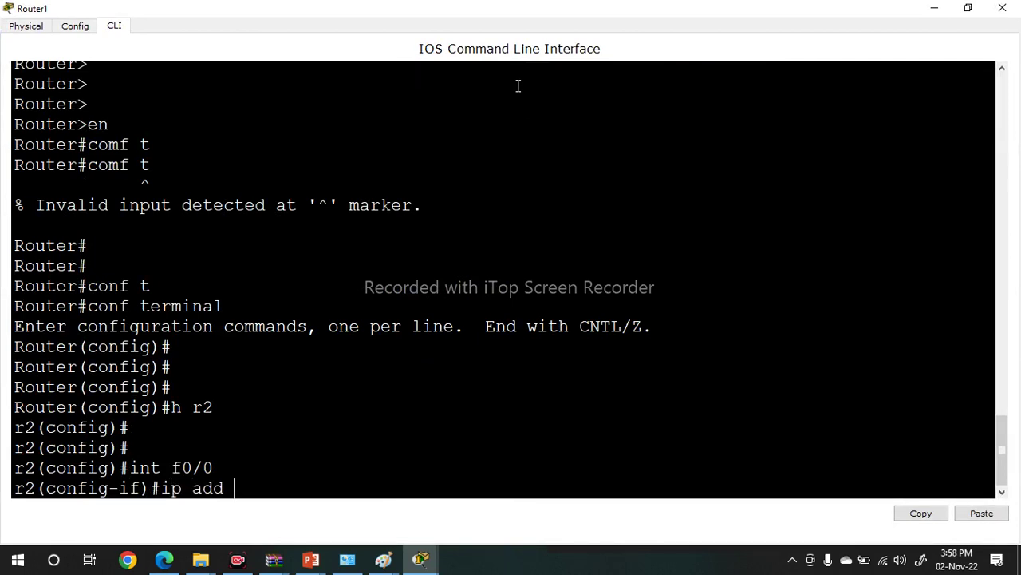
{"action": "type", "text": " 192.168.1.2 25"}
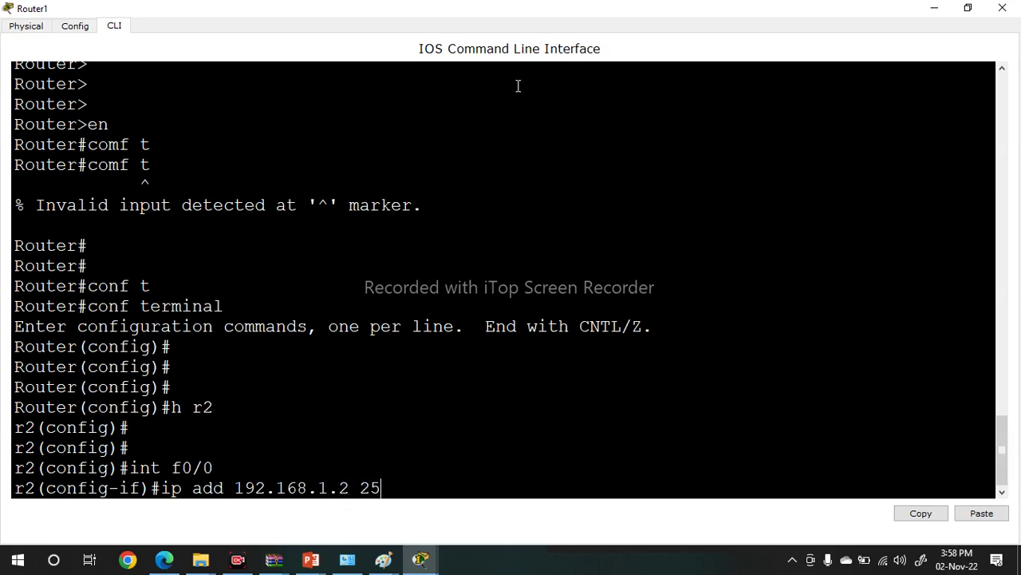
{"action": "type", "text": "5.255.255.0"}
{"action": "key", "text": "Return"}
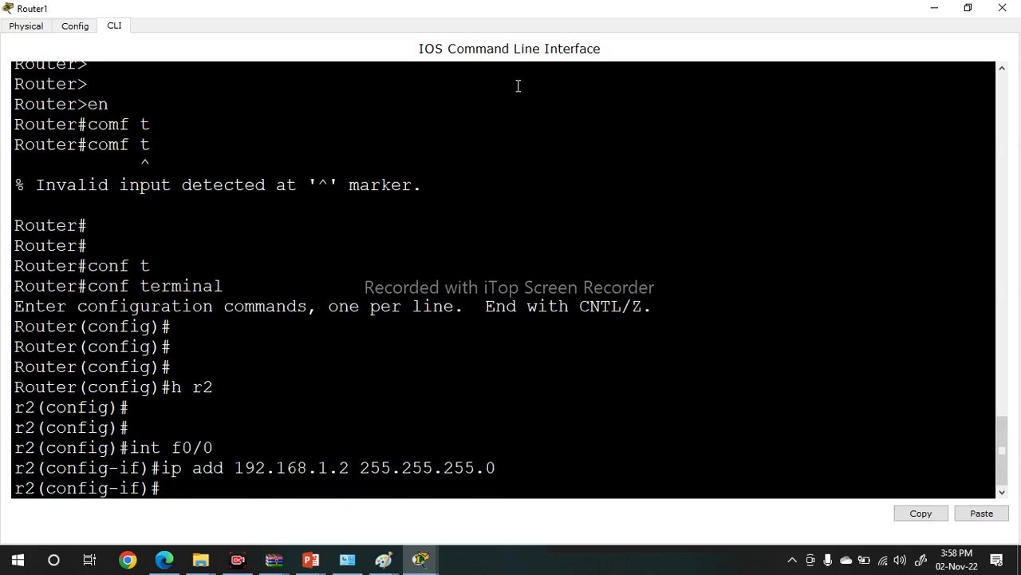
{"action": "type", "text": "no sh"}
{"action": "key", "text": "Return"}
{"action": "key", "text": "Return"}
{"action": "key", "text": "Return"}
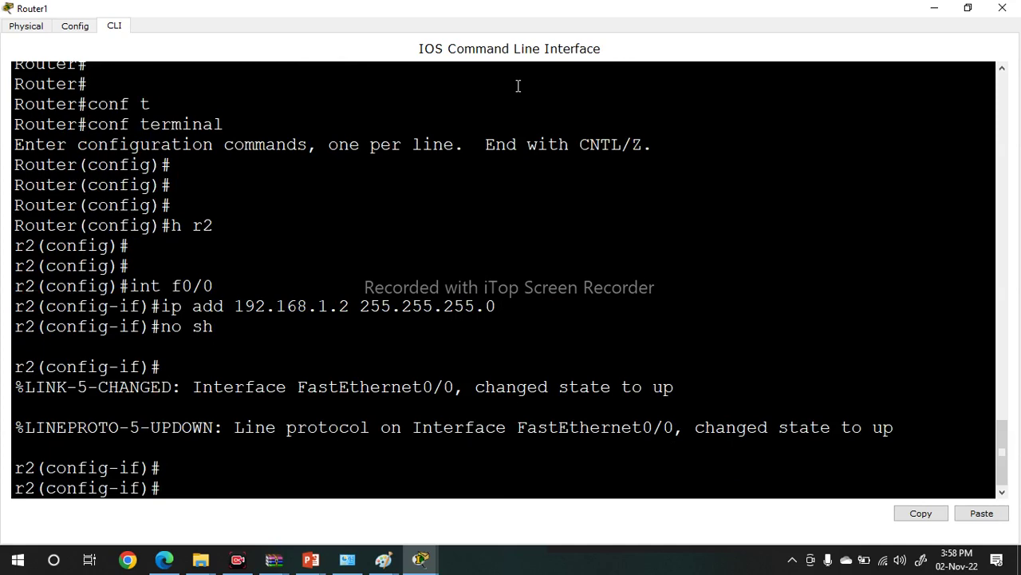
- Check Router1's ports in the topology, assign its FastEthernet6/0 the address 20.0.0.1 with mask 255.0.0.0 and enable it
{"action": "left_click", "coordinate": [1002, 8]}
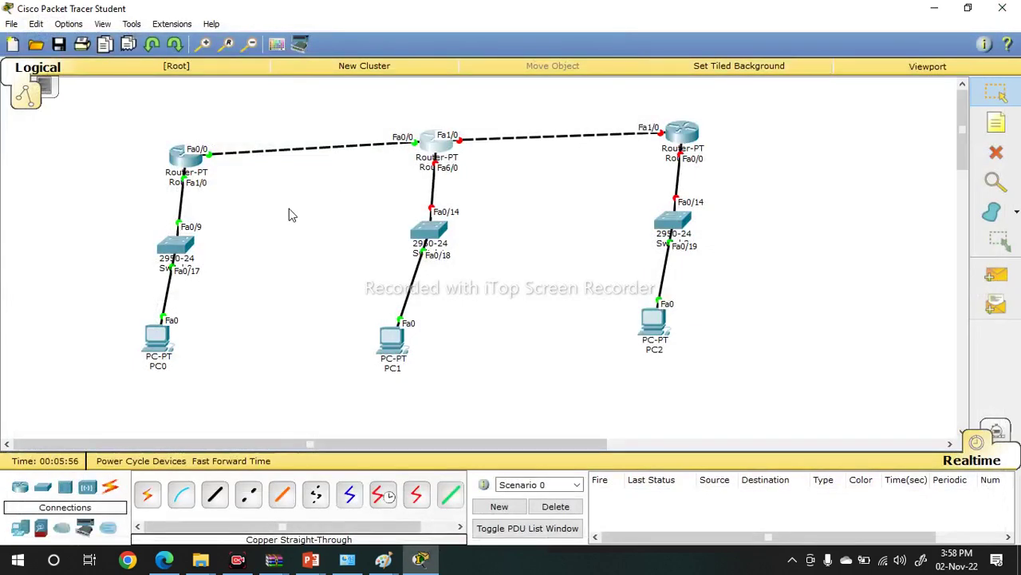
{"action": "left_click", "coordinate": [439, 147]}
{"action": "double_click", "coordinate": [493, 109]}
{"action": "key", "text": "Return"}
{"action": "key", "text": "Return"}
{"action": "key", "text": "Return"}
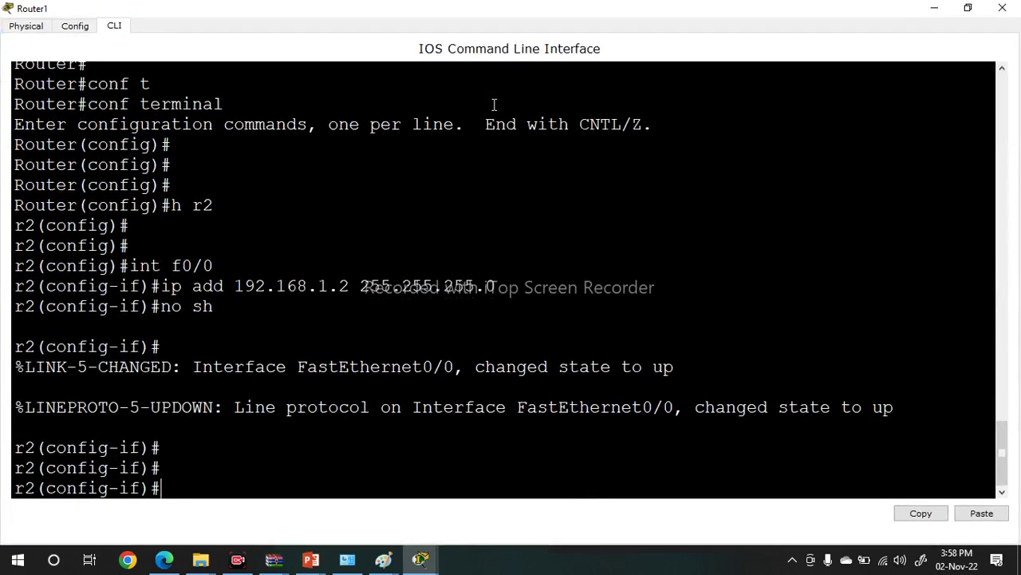
{"action": "type", "text": "int f"}
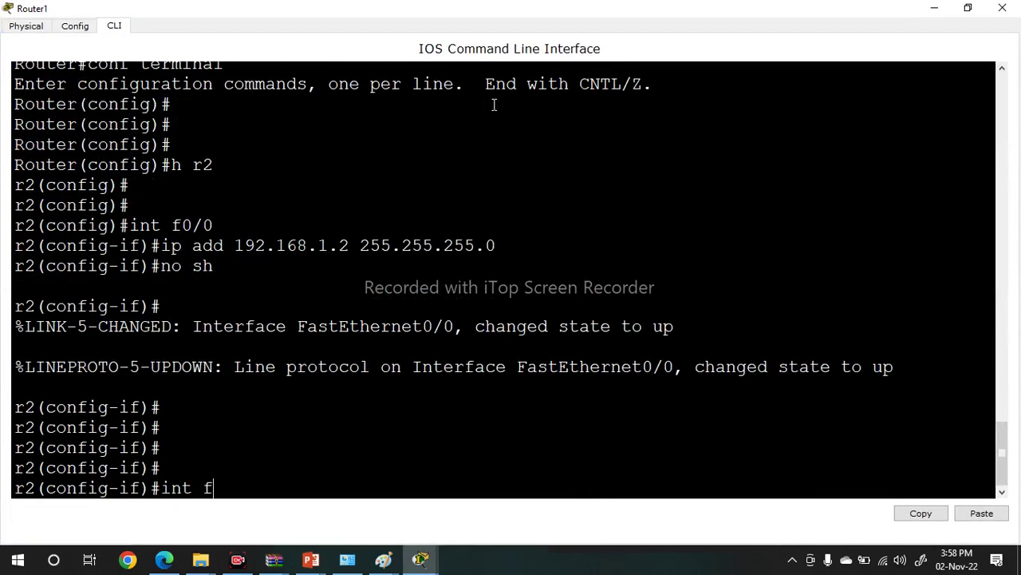
{"action": "type", "text": "6/0"}
{"action": "key", "text": "Return"}
{"action": "type", "text": "ig-if)#i"}
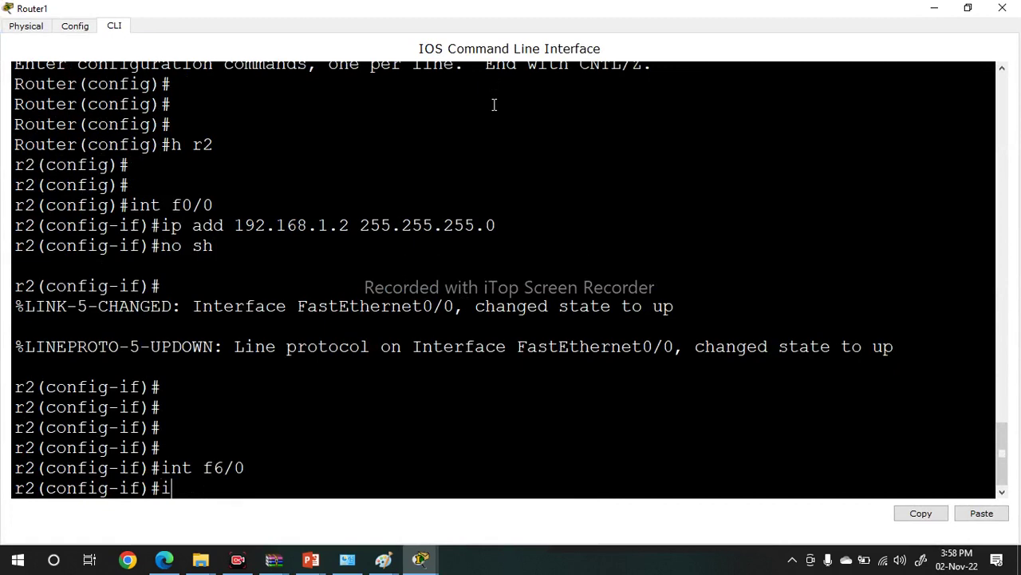
{"action": "type", "text": "p add 20.0.0.1 255.0.0.0"}
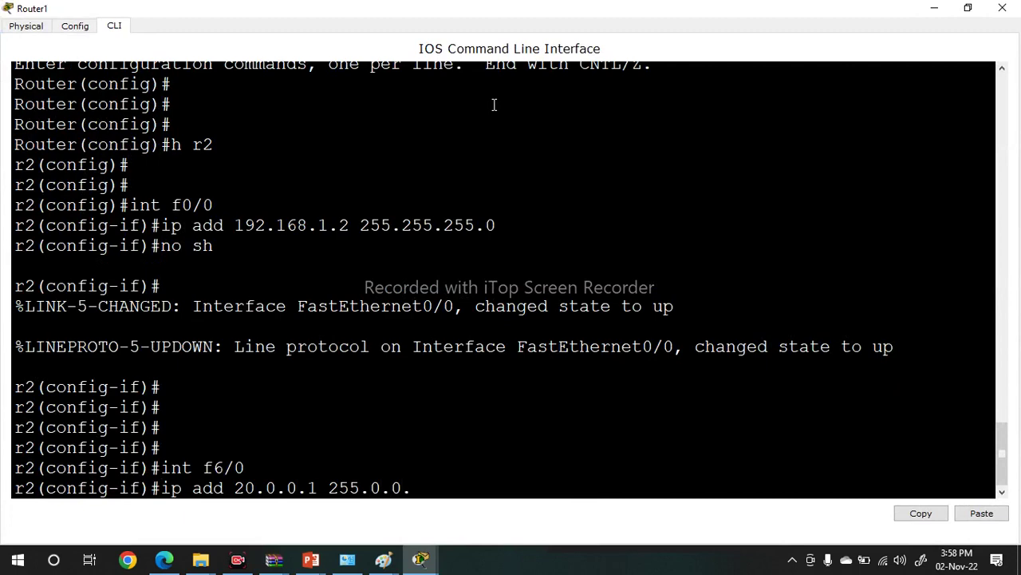
{"action": "key", "text": "Return"}
{"action": "type", "text": "no sh"}
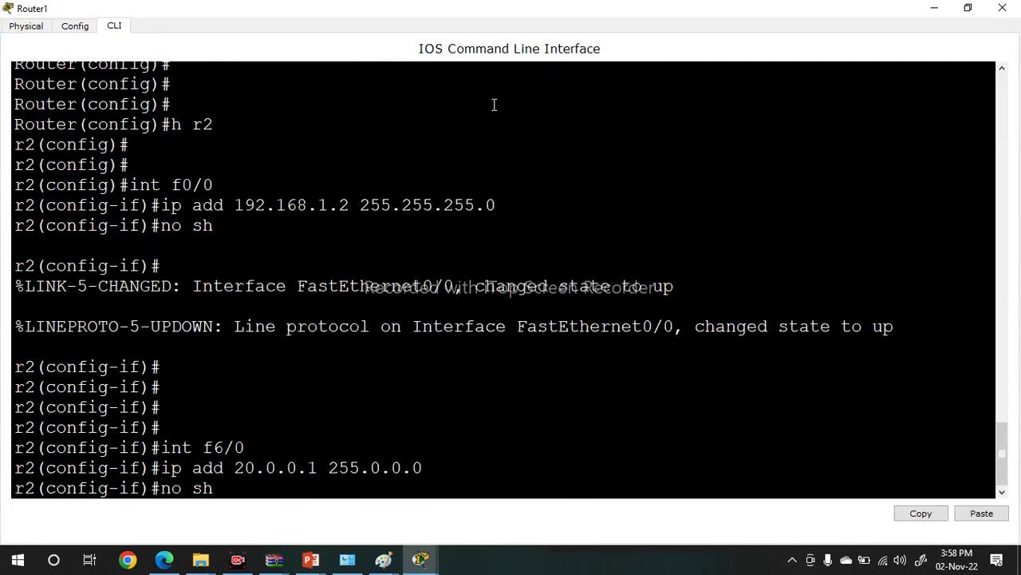
{"action": "key", "text": "Return"}
{"action": "key", "text": "Return"}
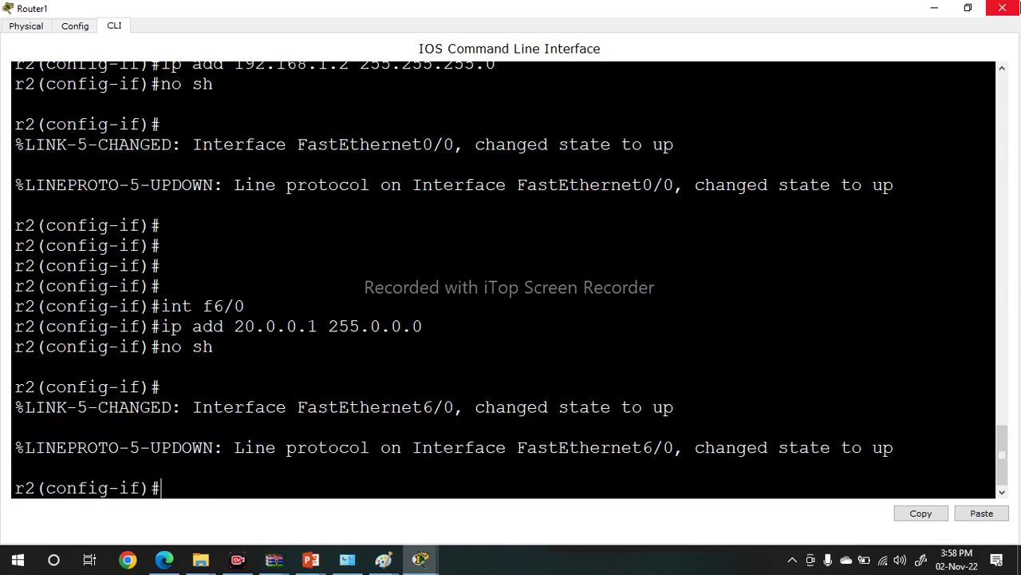
- Recheck Router1's links in the topology, assign its FastEthernet1/0 the address 142.100.64.11 with mask 255.255.0.0 and enable it
{"action": "left_click", "coordinate": [1002, 8]}
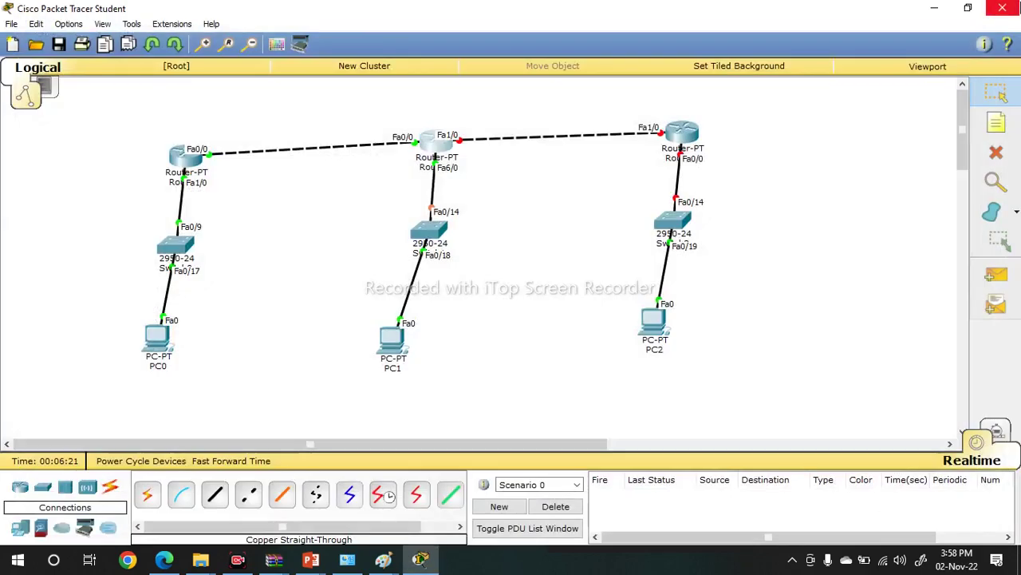
{"action": "left_click", "coordinate": [445, 152]}
{"action": "double_click", "coordinate": [535, 104]}
{"action": "key", "text": "Return"}
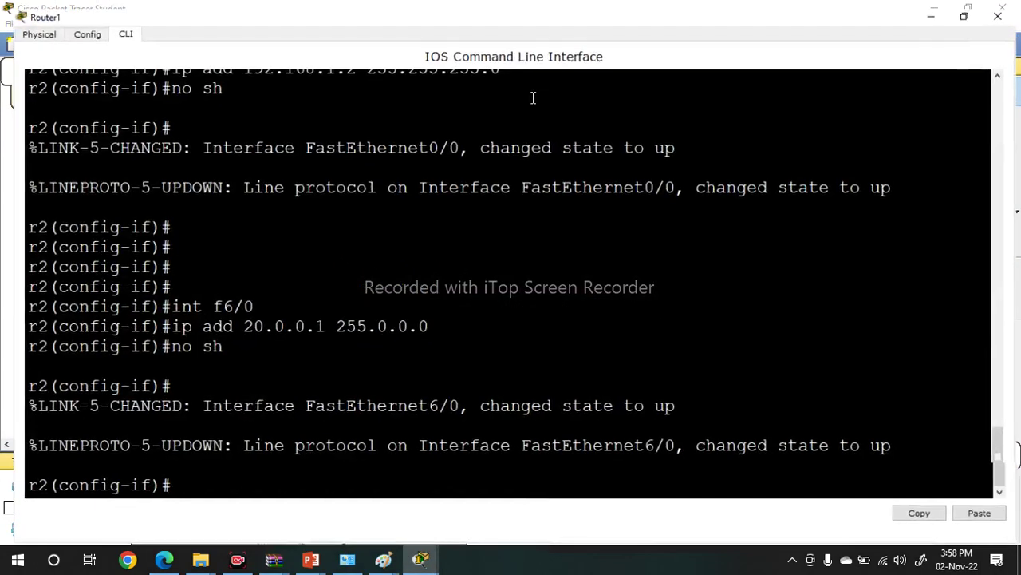
{"action": "type", "text": "int f1/0"}
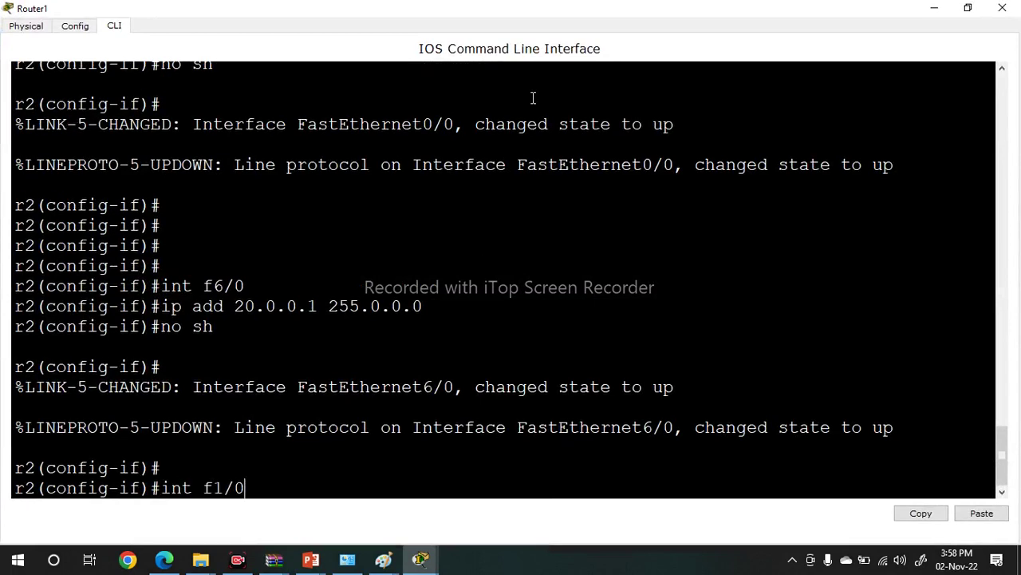
{"action": "key", "text": "Return"}
{"action": "type", "text": "ip add"}
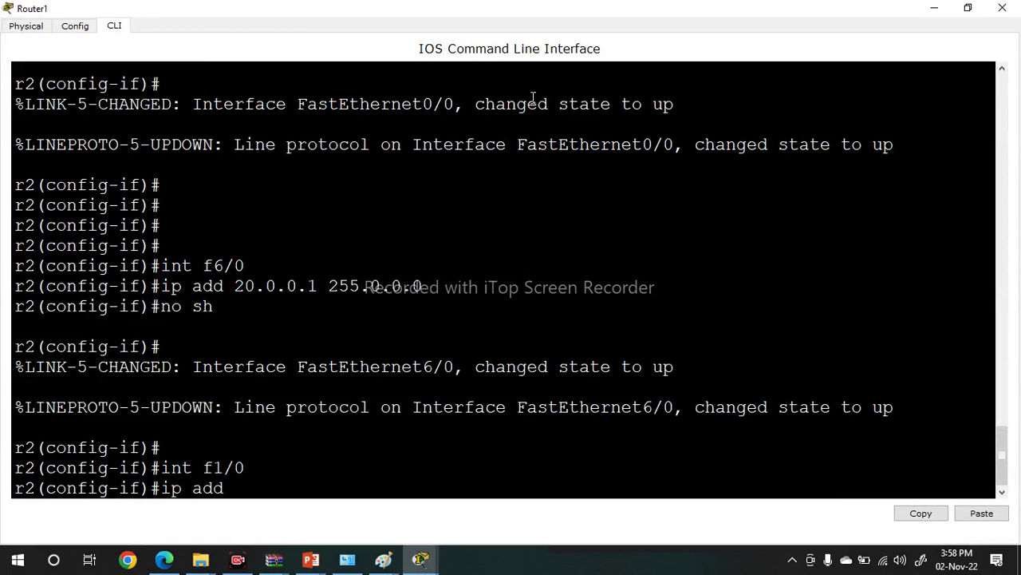
{"action": "type", "text": " 142.100.64.11"}
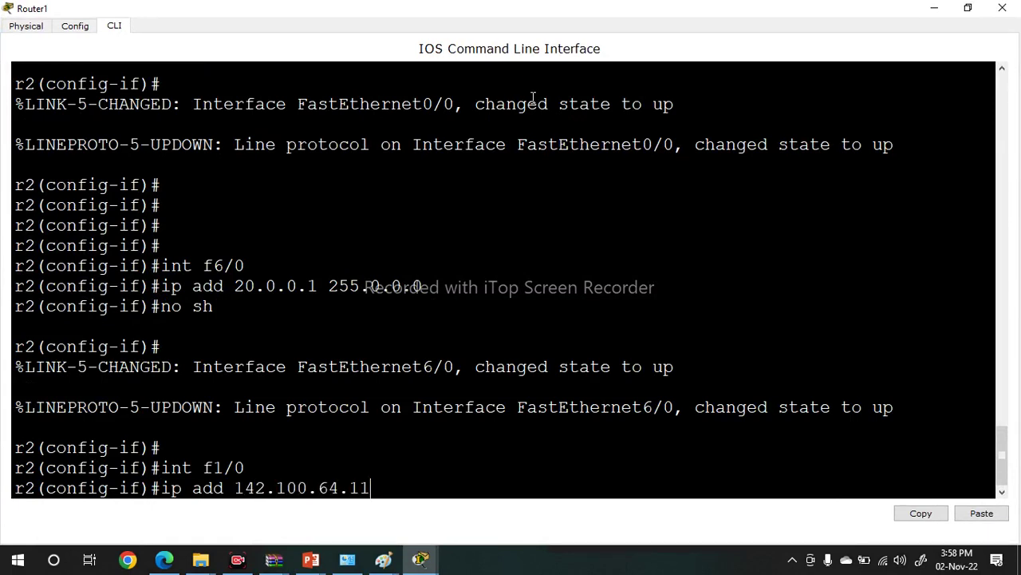
{"action": "type", "text": " 255.255.0.0"}
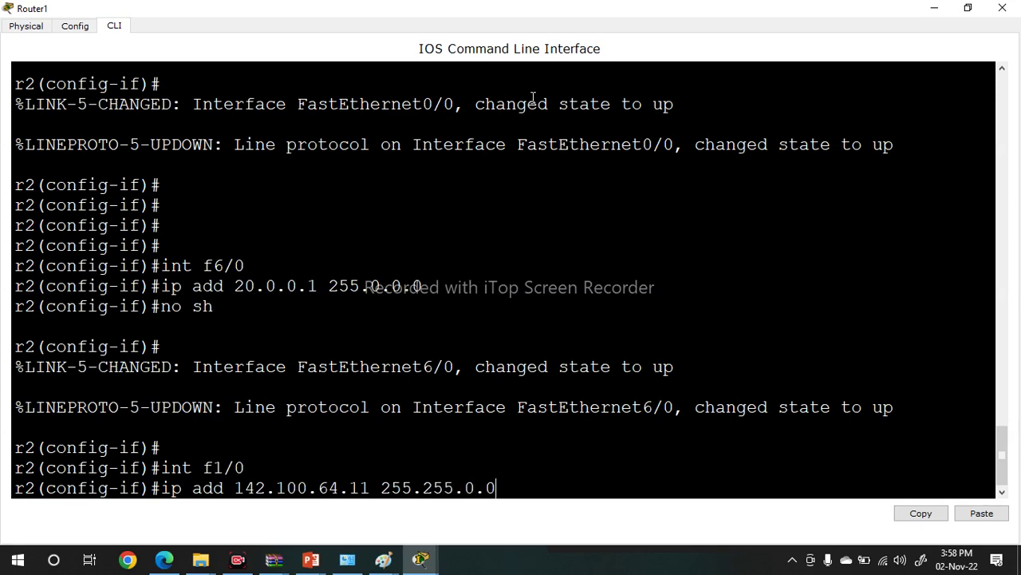
{"action": "key", "text": "Return"}
{"action": "type", "text": "no sh"}
{"action": "key", "text": "Return"}
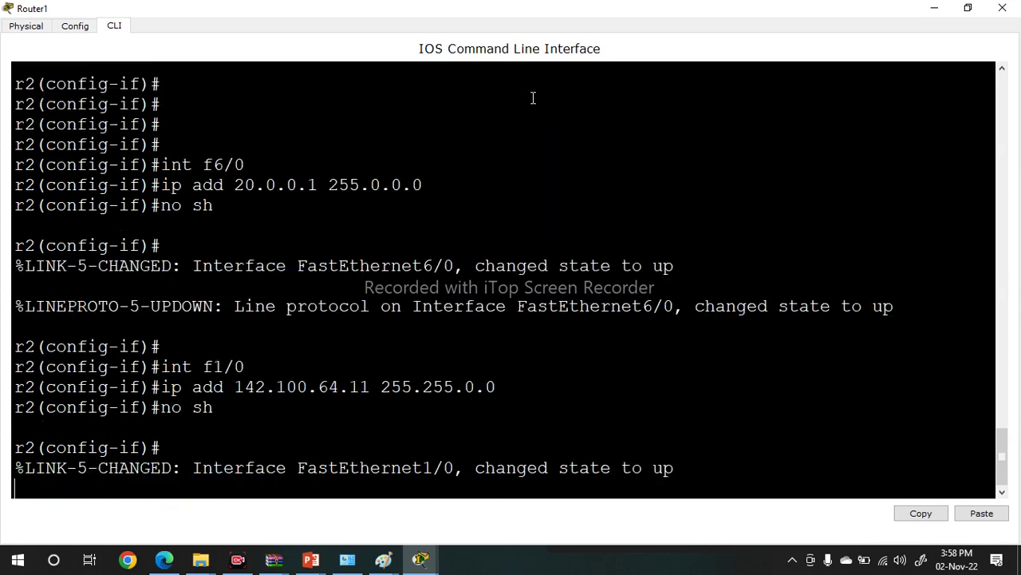
- Show r2's command history from interface configuration mode and review the commands entered for its three interfaces
{"action": "type", "text": "do sh his"}
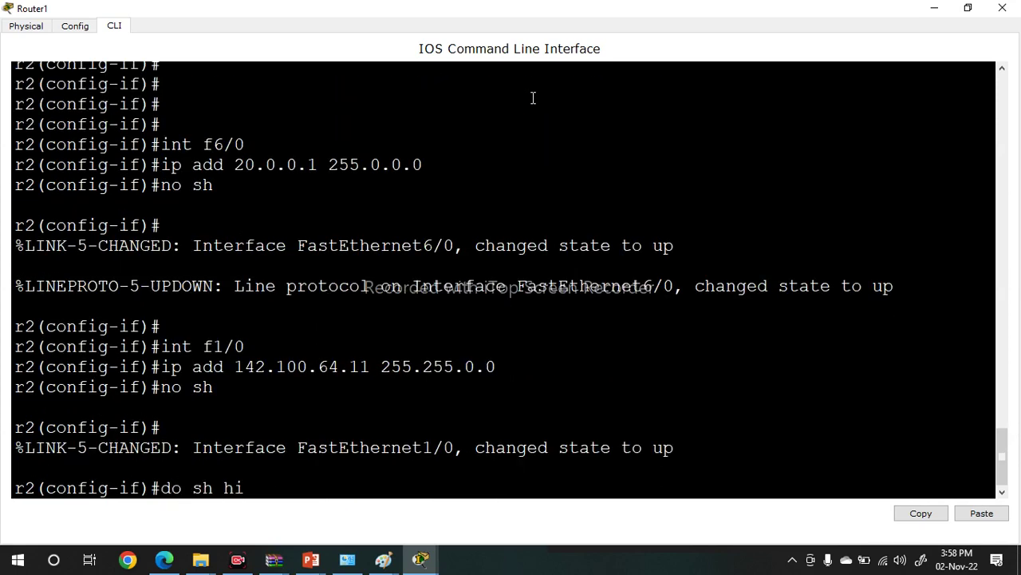
{"action": "key", "text": "Return"}
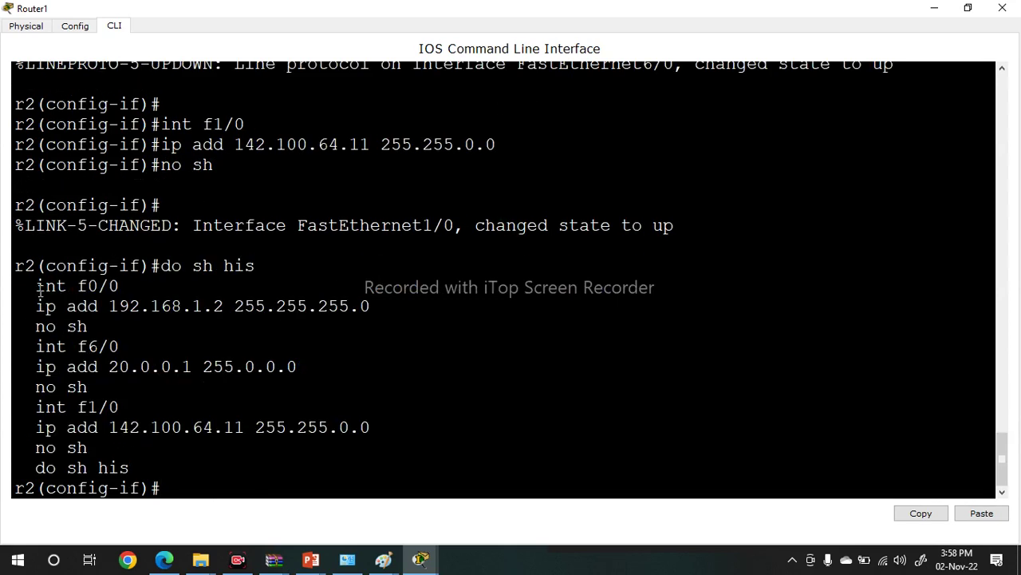
{"action": "left_click_drag", "start_coordinate": [36, 287], "coordinate": [314, 447]}
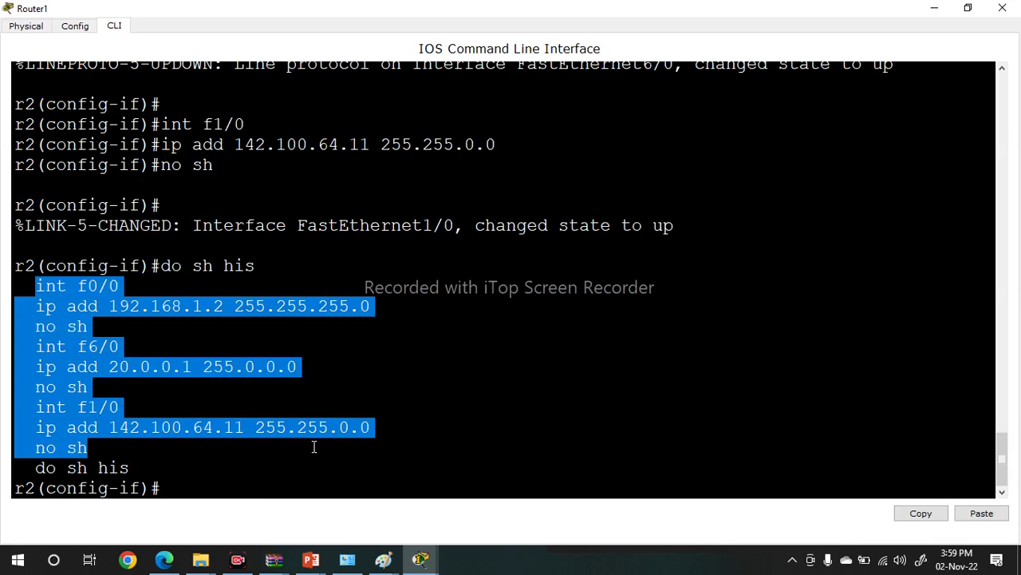
{"action": "key", "text": "Return"}
{"action": "key", "text": "Return"}
{"action": "key", "text": "Return"}
{"action": "key", "text": "Return"}
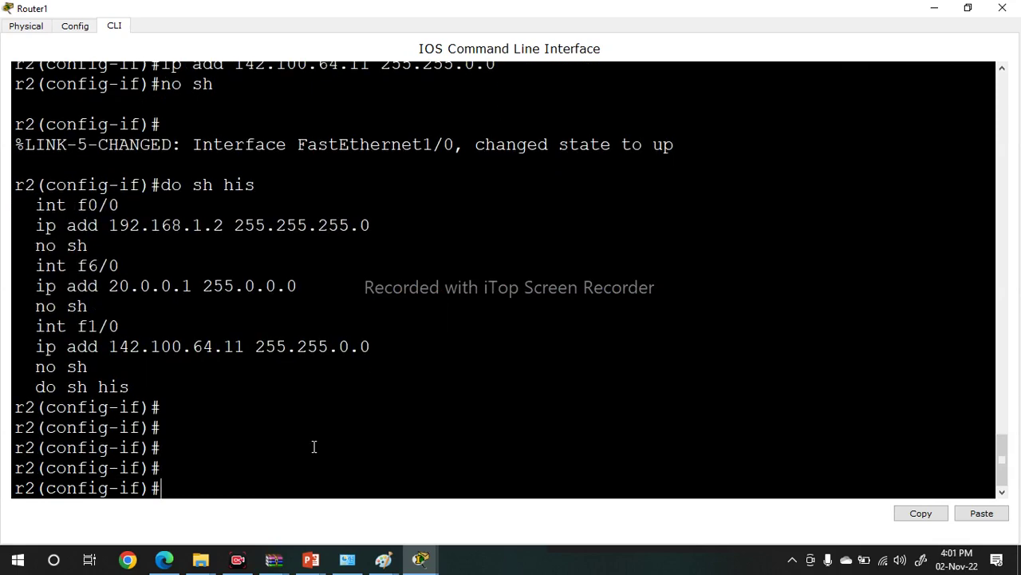
- Exit r2's configuration mode and check the interface addresses and FastEthernet1/0's protocol state in the brief IP interface summary
{"action": "key", "text": "ctrl+z"}
{"action": "key", "text": "Return"}
{"action": "type", "text": "sh i"}
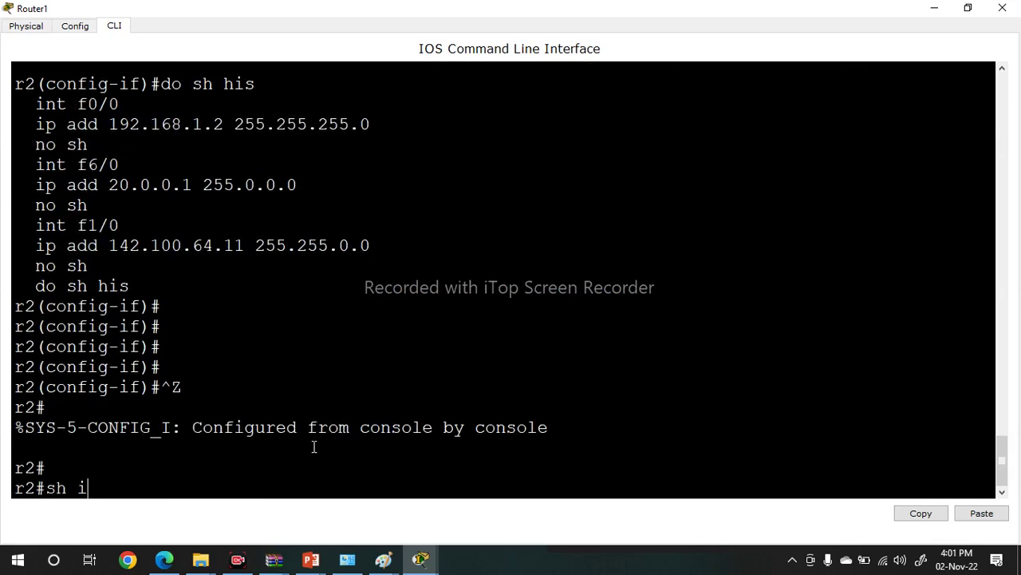
{"action": "type", "text": "p int br"}
{"action": "key", "text": "Tab"}
{"action": "key", "text": "Return"}
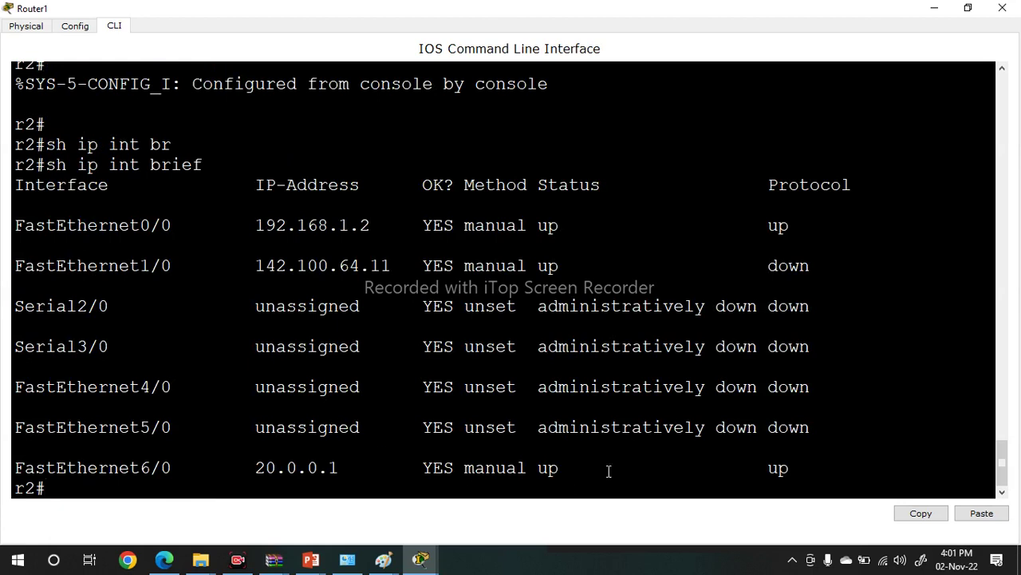
{"action": "double_click", "coordinate": [790, 266]}
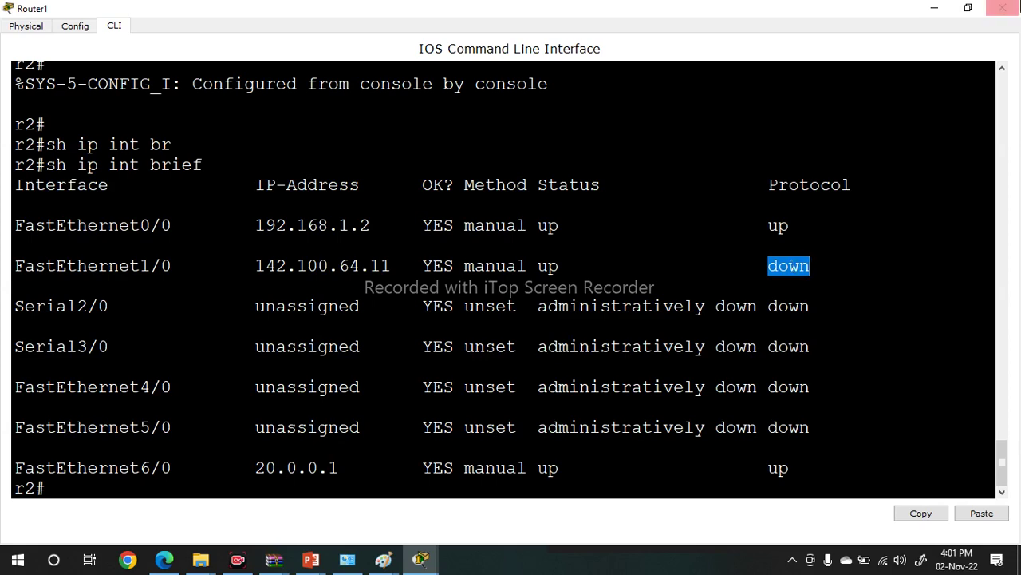
- Close Router1's window, open Router2's command line and decline the initial configuration dialog
{"action": "left_click", "coordinate": [1003, 8]}
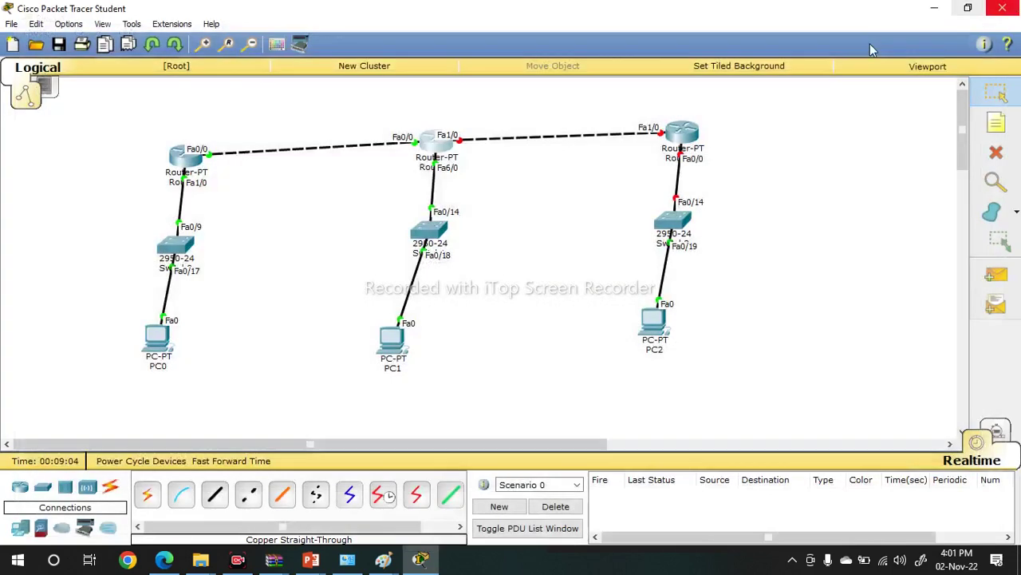
{"action": "left_click", "coordinate": [692, 139]}
{"action": "left_click", "coordinate": [393, 118]}
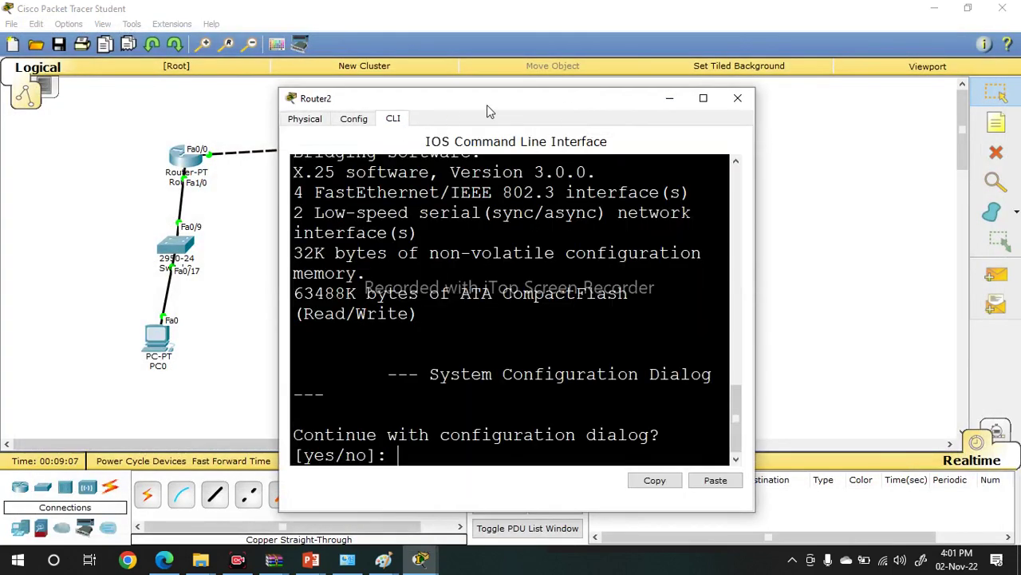
{"action": "double_click", "coordinate": [486, 105]}
{"action": "key", "text": "Return"}
{"action": "key", "text": "Return"}
{"action": "key", "text": "Return"}
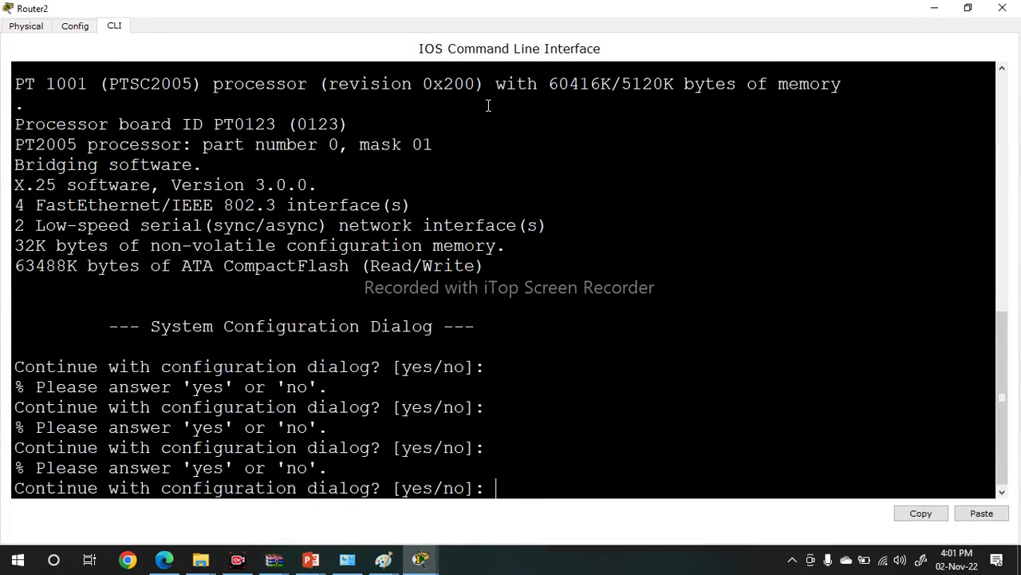
{"action": "type", "text": "n"}
{"action": "key", "text": "Return"}
{"action": "key", "text": "Return"}
{"action": "key", "text": "Return"}
{"action": "key", "text": "Return"}
{"action": "key", "text": "Return"}
- Enter privileged and global configuration mode on Router2 and set its hostname to r3
{"action": "type", "text": "en"}
{"action": "key", "text": "Return"}
{"action": "type", "text": "conf"}
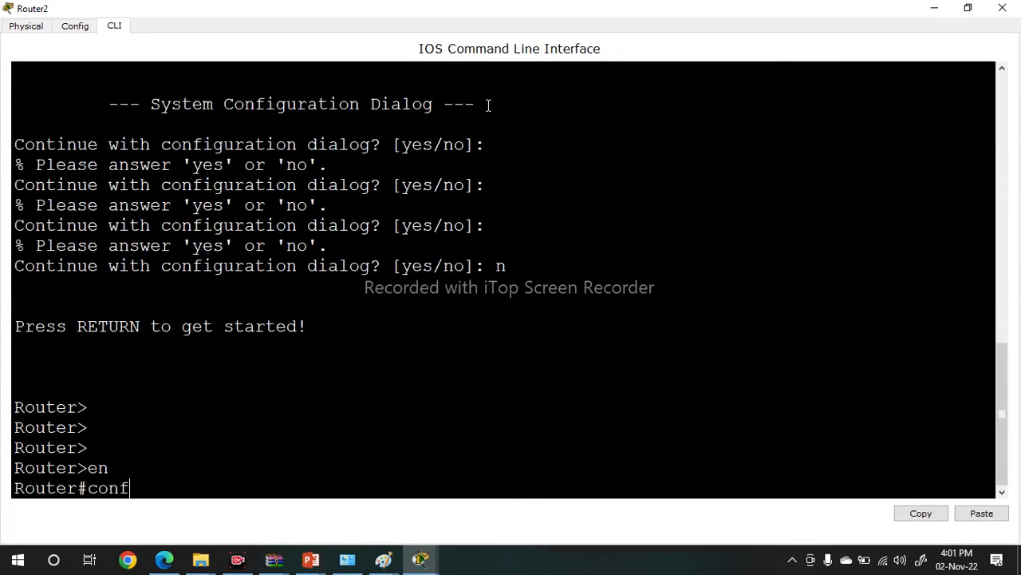
{"action": "type", "text": " t"}
{"action": "key", "text": "Tab"}
{"action": "key", "text": "Return"}
{"action": "key", "text": "Return"}
{"action": "type", "text": "h r2"}
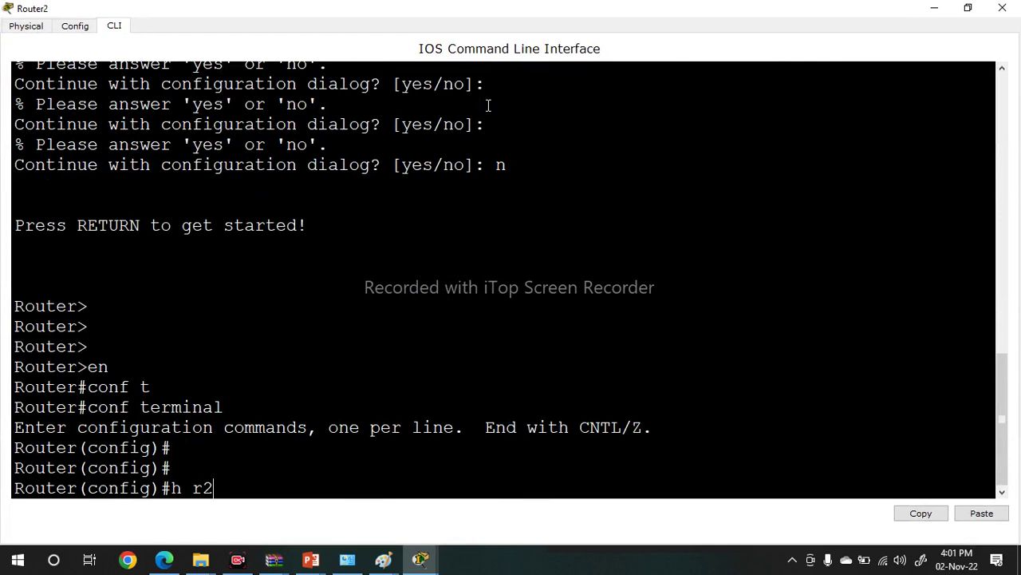
{"action": "key", "text": "BackSpace"}
{"action": "type", "text": "3"}
{"action": "key", "text": "Return"}
{"action": "key", "text": "Return"}
{"action": "key", "text": "Return"}
{"action": "key", "text": "Return"}
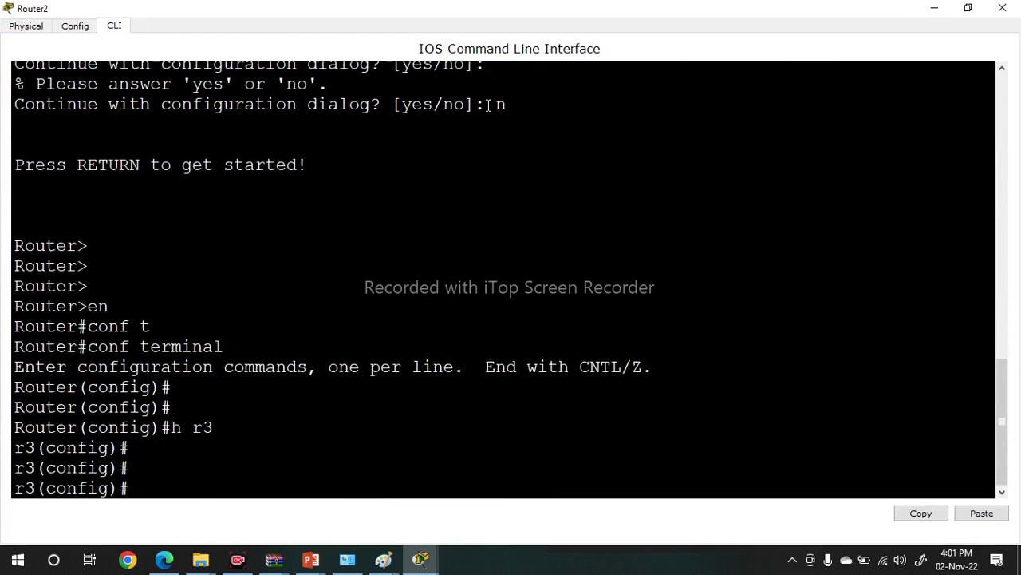
- Enter interface configuration mode for FastEthernet1/0 on r3 and check the router's port labels in the topology
{"action": "type", "text": "int f0/0"}
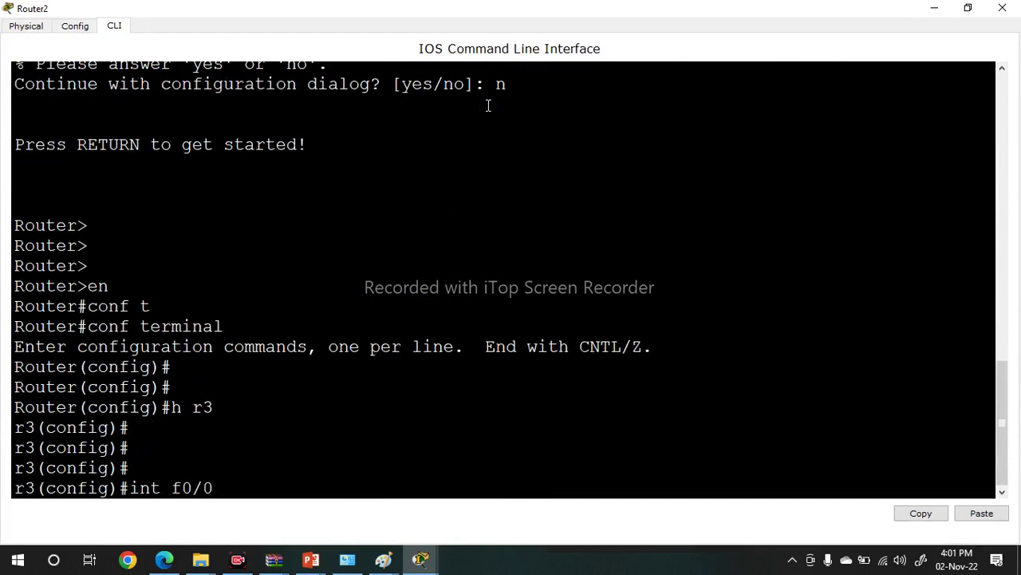
{"action": "key", "text": "BackSpace"}
{"action": "key", "text": "BackSpace"}
{"action": "key", "text": "BackSpace"}
{"action": "type", "text": "1/0"}
{"action": "key", "text": "Return"}
{"action": "left_click", "coordinate": [1003, 7]}
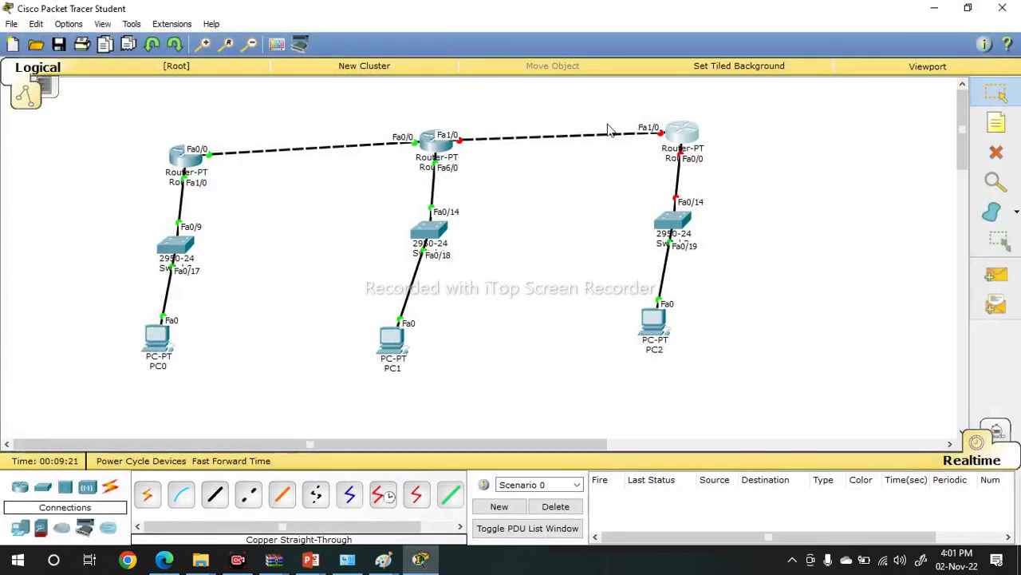
{"action": "left_click", "coordinate": [688, 138]}
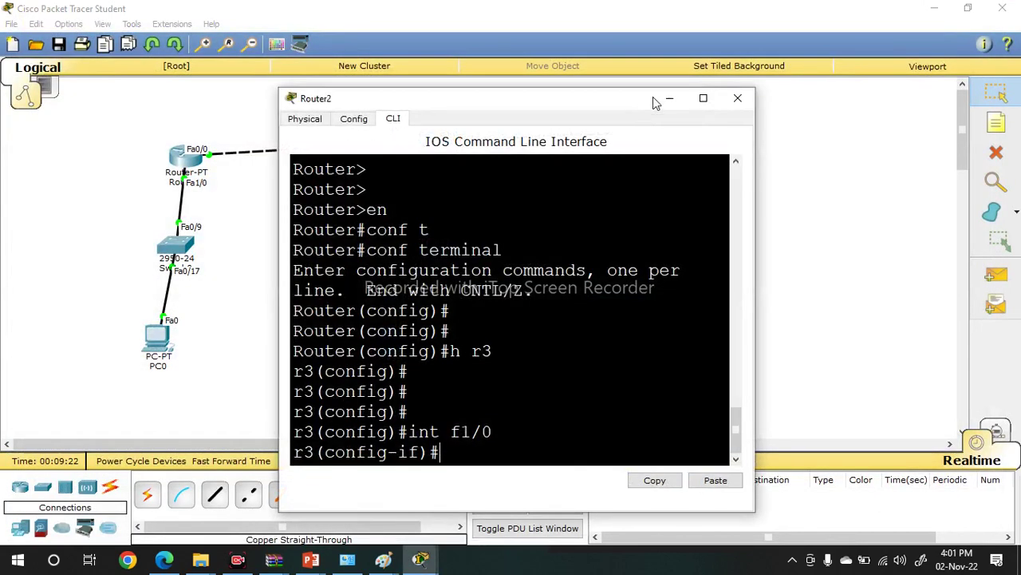
{"action": "left_click", "coordinate": [704, 99]}
- Assign 142.100.64.12 with mask 255.255.0.0 to r3's FastEthernet1/0, enable the interface and check its link in the topology
{"action": "type", "text": "ip add"}
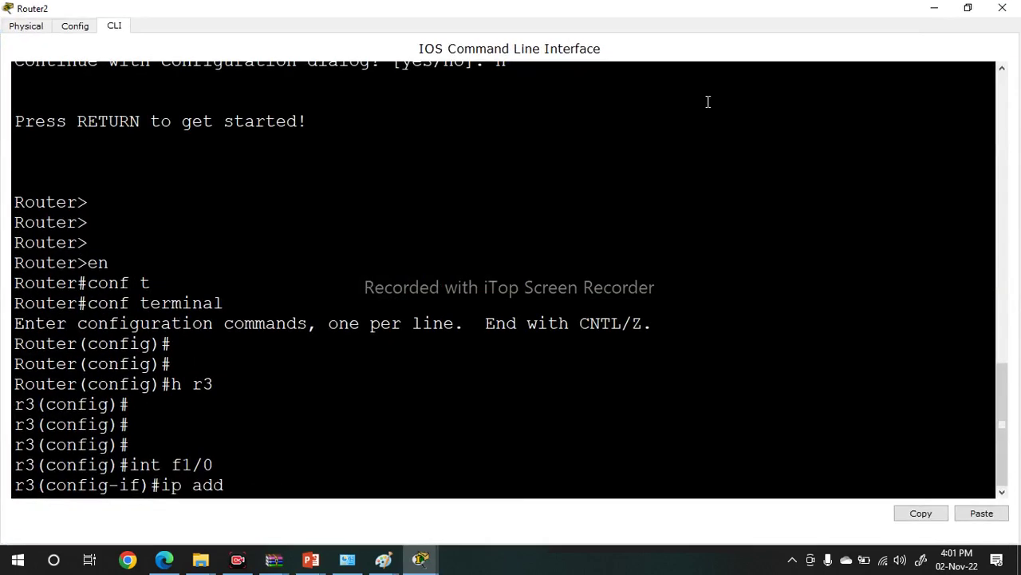
{"action": "type", "text": " 142.100.64.12"}
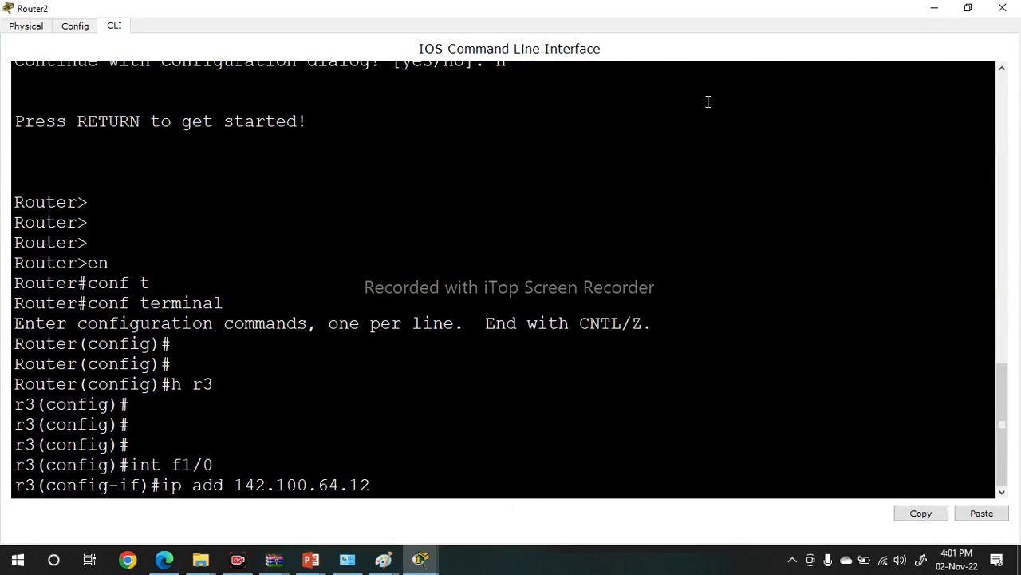
{"action": "type", "text": " 255.255.0.0"}
{"action": "key", "text": "Return"}
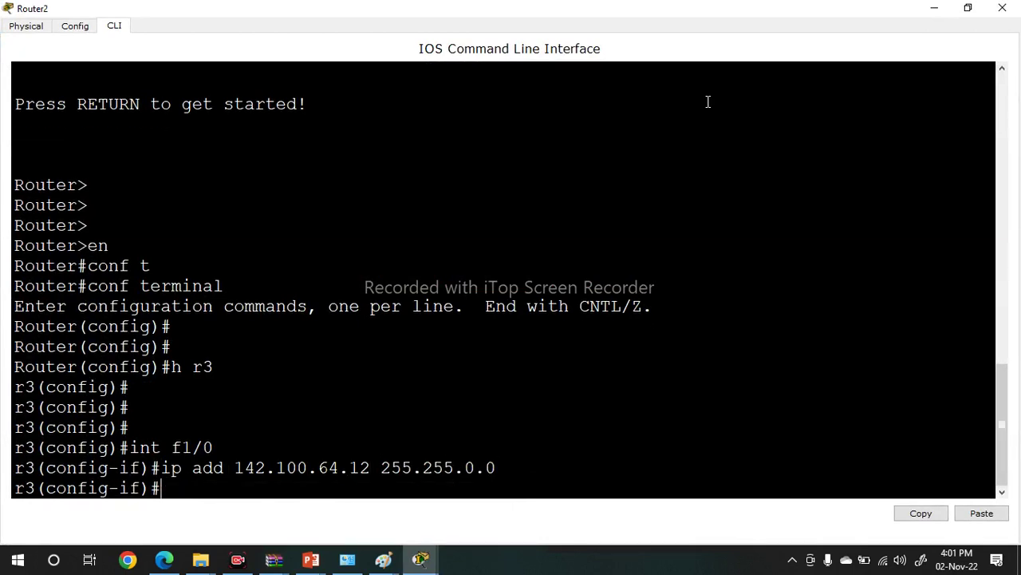
{"action": "type", "text": "no sh"}
{"action": "key", "text": "Return"}
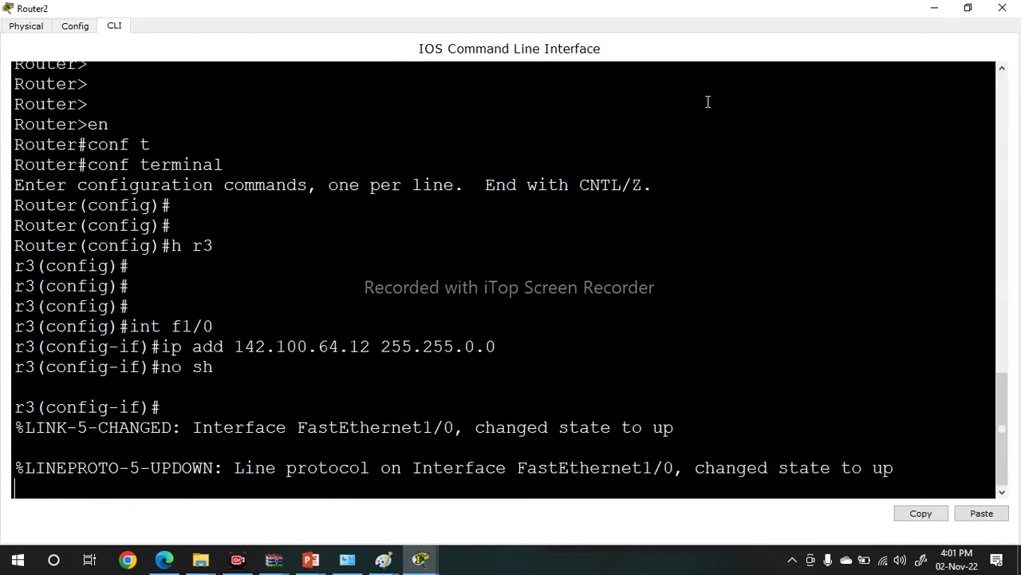
{"action": "key", "text": "Return"}
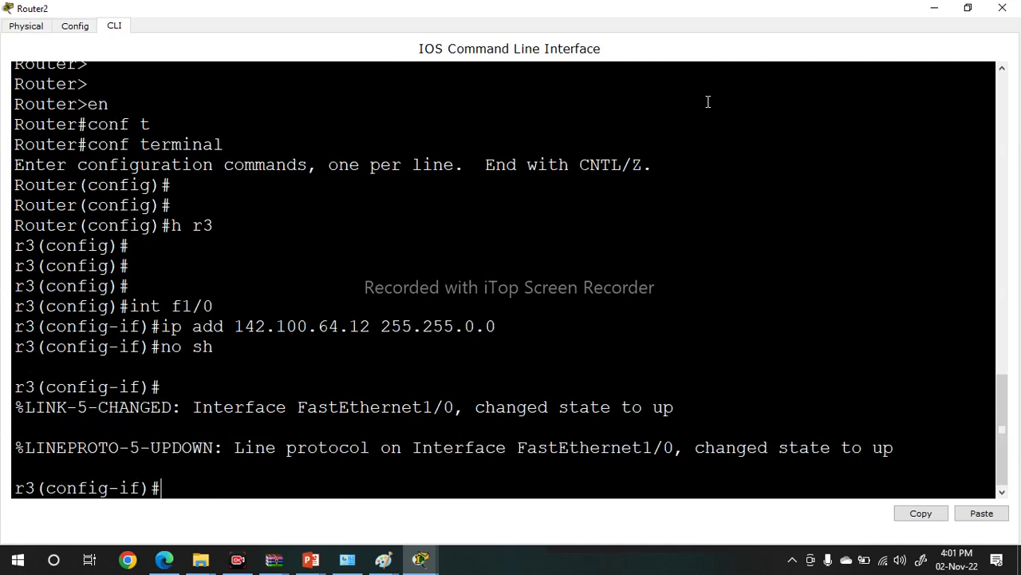
{"action": "left_click", "coordinate": [1002, 8]}
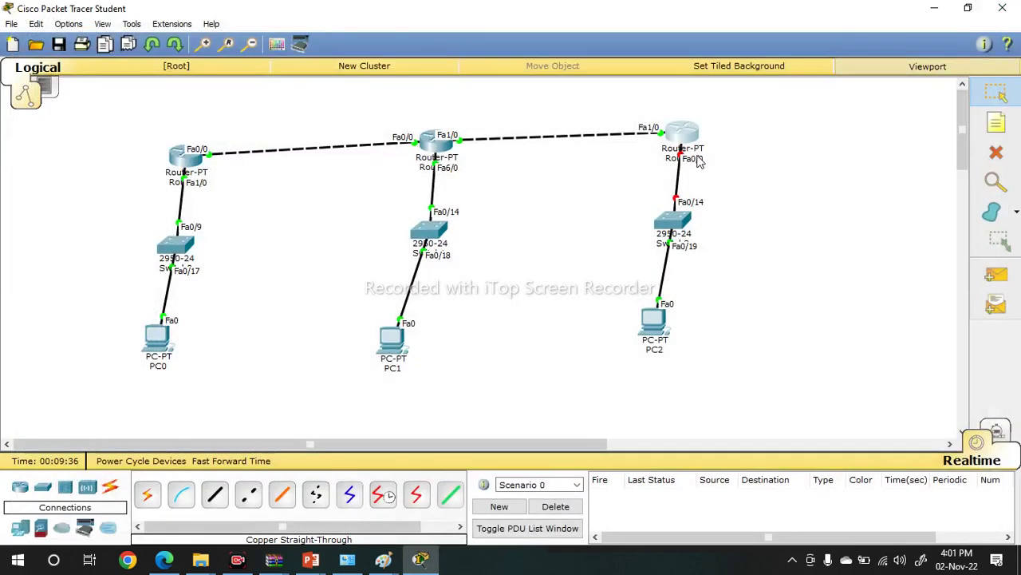
- Reopen Router2's command line and switch to interface configuration mode for FastEthernet0/0
{"action": "left_click", "coordinate": [679, 134]}
{"action": "double_click", "coordinate": [627, 106]}
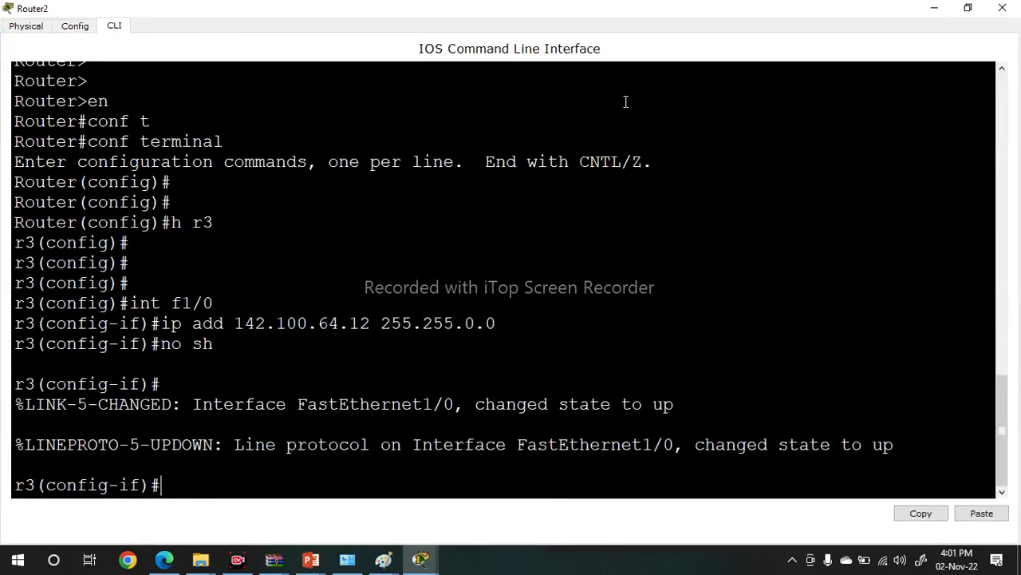
{"action": "key", "text": "Return"}
{"action": "key", "text": "Return"}
{"action": "key", "text": "Return"}
{"action": "type", "text": "n="}
{"action": "key", "text": "BackSpace"}
{"action": "key", "text": "BackSpace"}
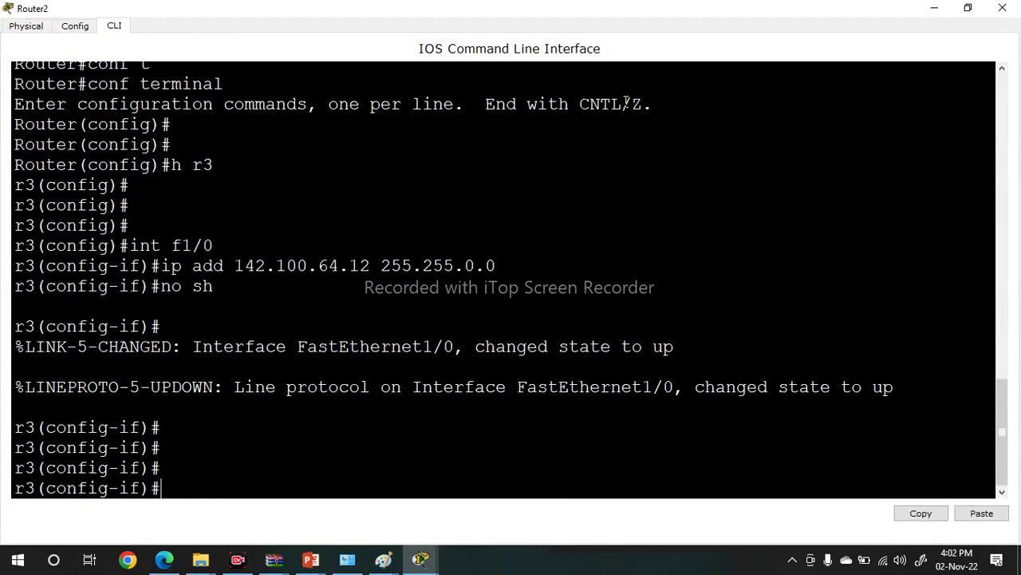
{"action": "type", "text": "int f0/0"}
{"action": "key", "text": "Return"}
- Assign 30.0.0.1 with mask 255.0.0.0 to r3's FastEthernet0/0, enable the interface and return to the topology
{"action": "type", "text": "ip add"}
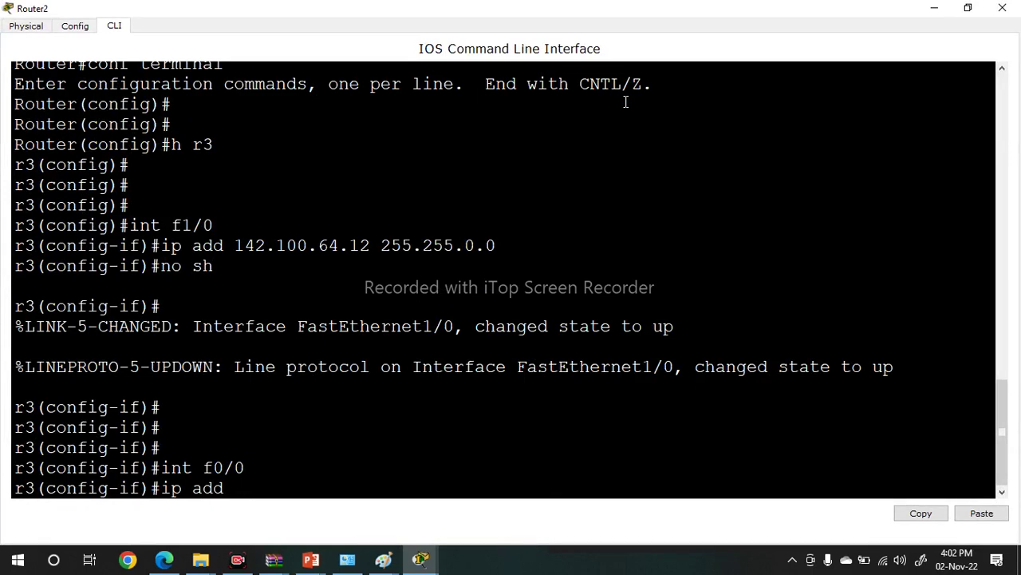
{"action": "type", "text": ".0.0.1 255.0.0."}
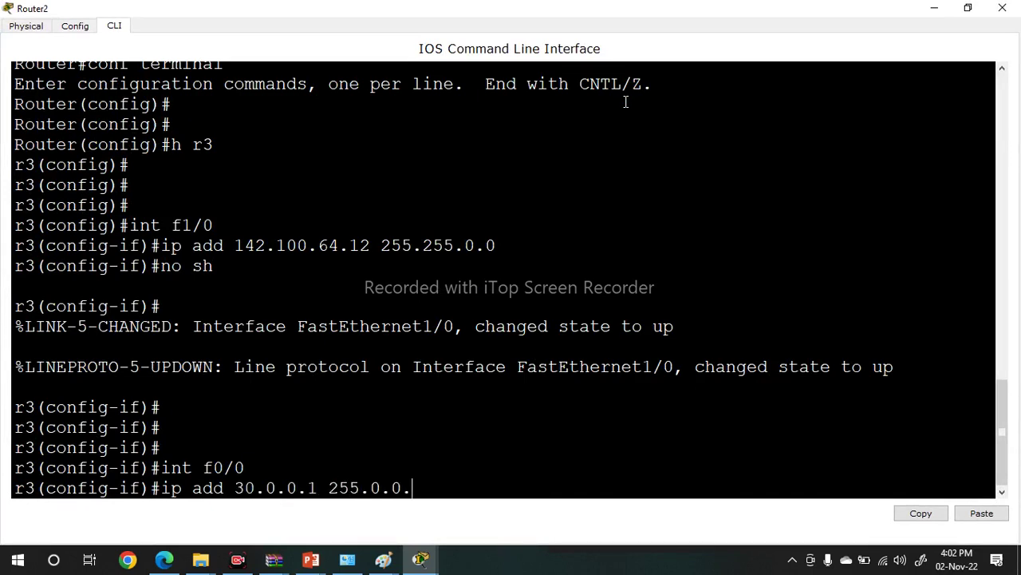
{"action": "type", "text": "0"}
{"action": "key", "text": "Return"}
{"action": "type", "text": "no sh"}
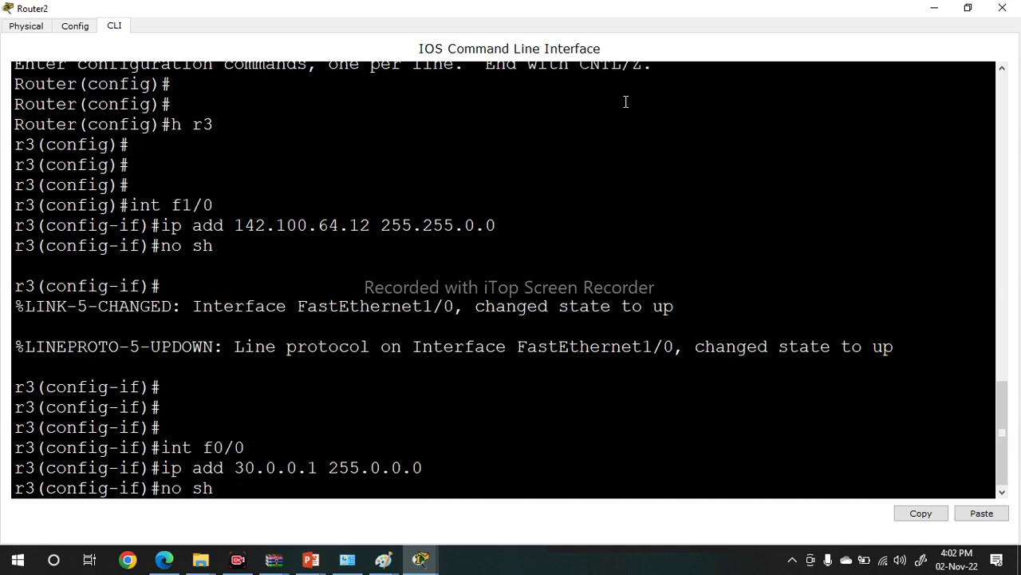
{"action": "key", "text": "Return"}
{"action": "key", "text": "Return"}
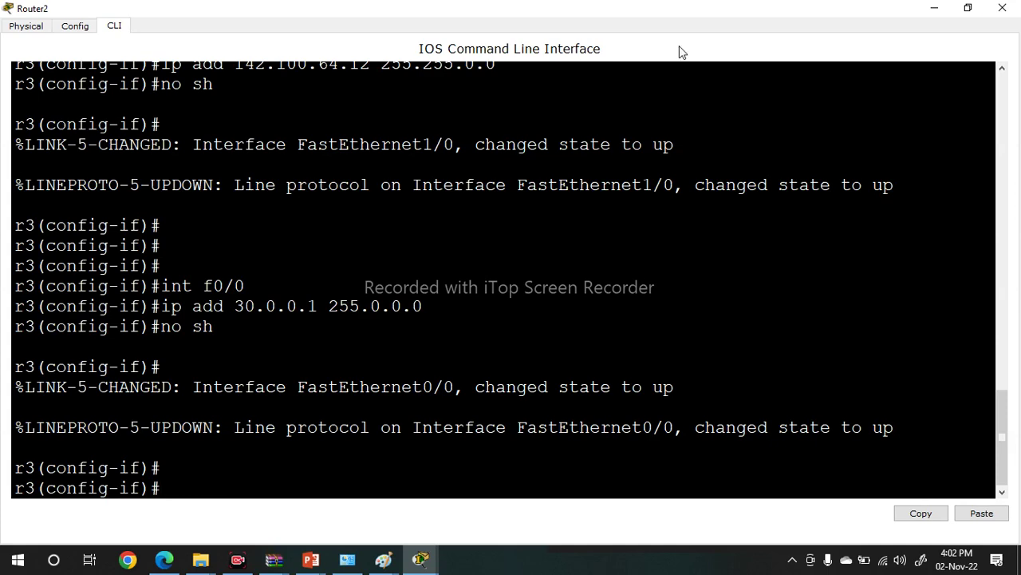
{"action": "left_click", "coordinate": [1002, 8]}
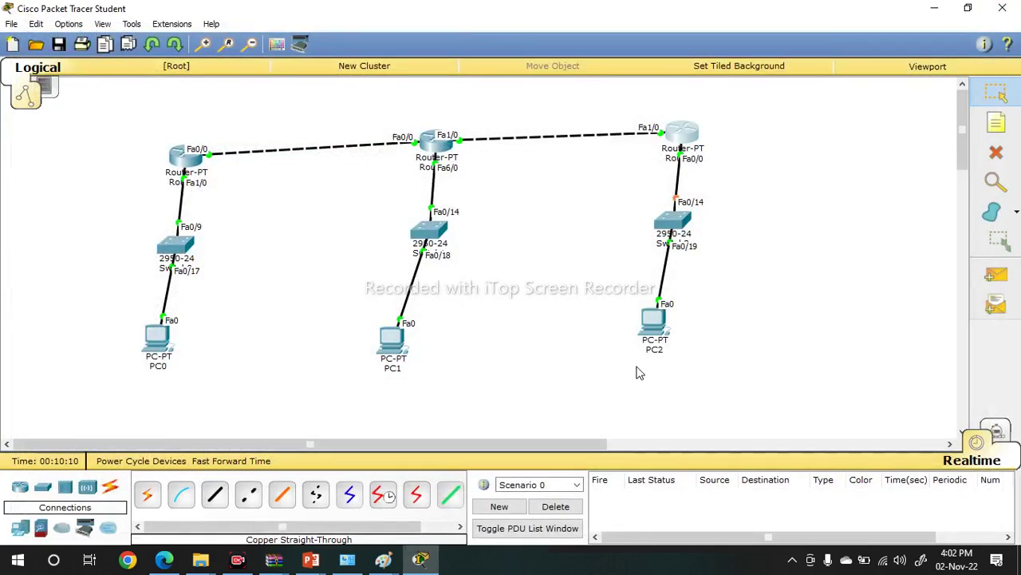
- Reopen Router2's command line, show r3's command history and review the commands entered for its two interfaces
{"action": "left_click", "coordinate": [684, 142]}
{"action": "left_click", "coordinate": [704, 98]}
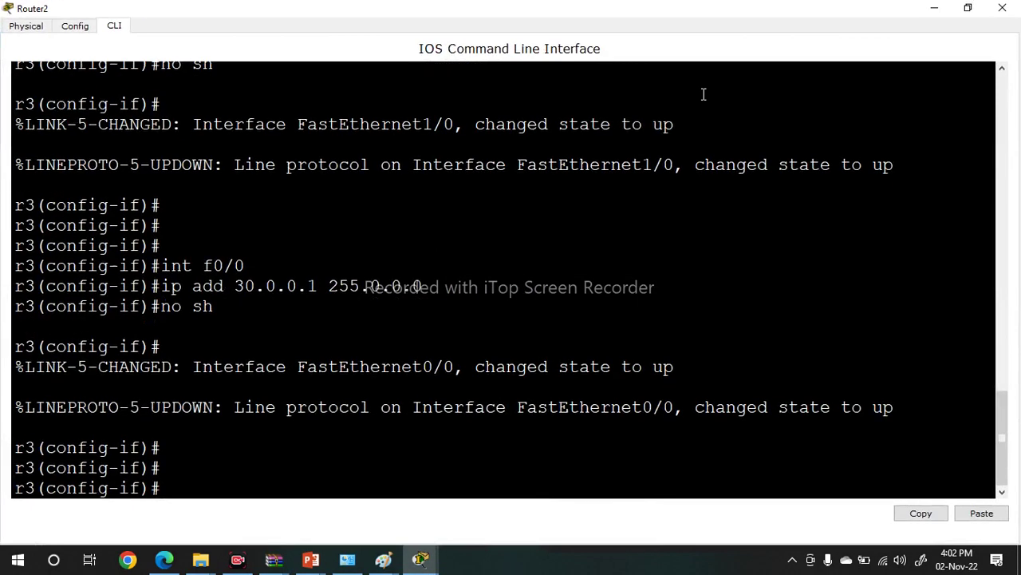
{"action": "key", "text": "Return"}
{"action": "key", "text": "Return"}
{"action": "key", "text": "Return"}
{"action": "key", "text": "Return"}
{"action": "type", "text": "do sh his"}
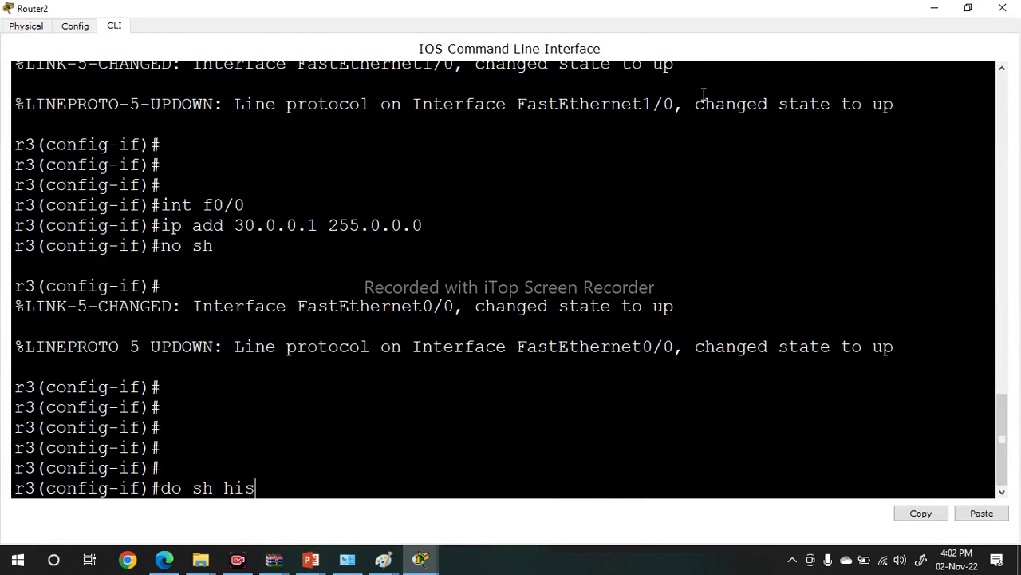
{"action": "key", "text": "Return"}
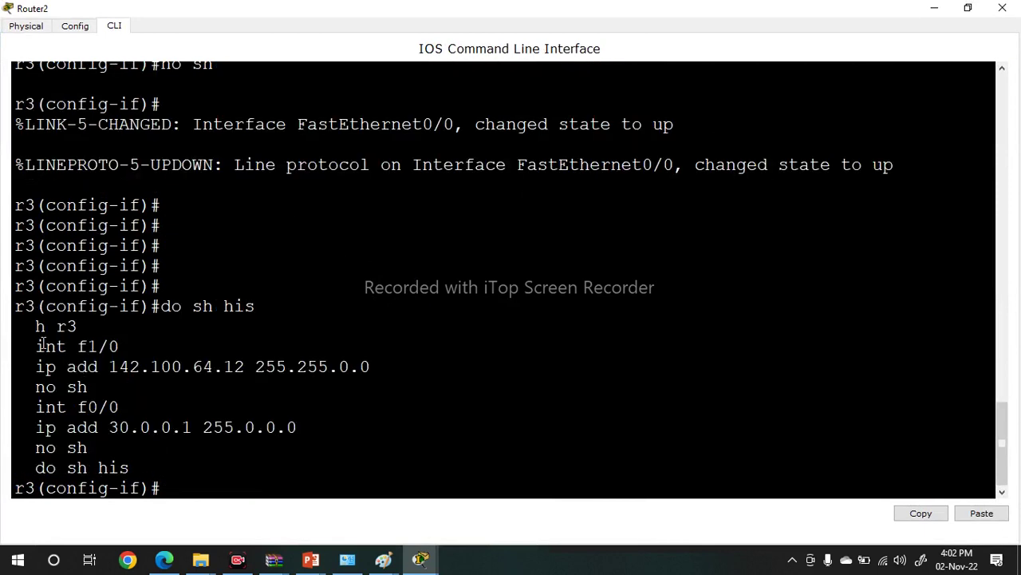
{"action": "left_click_drag", "start_coordinate": [36, 341], "coordinate": [276, 445]}
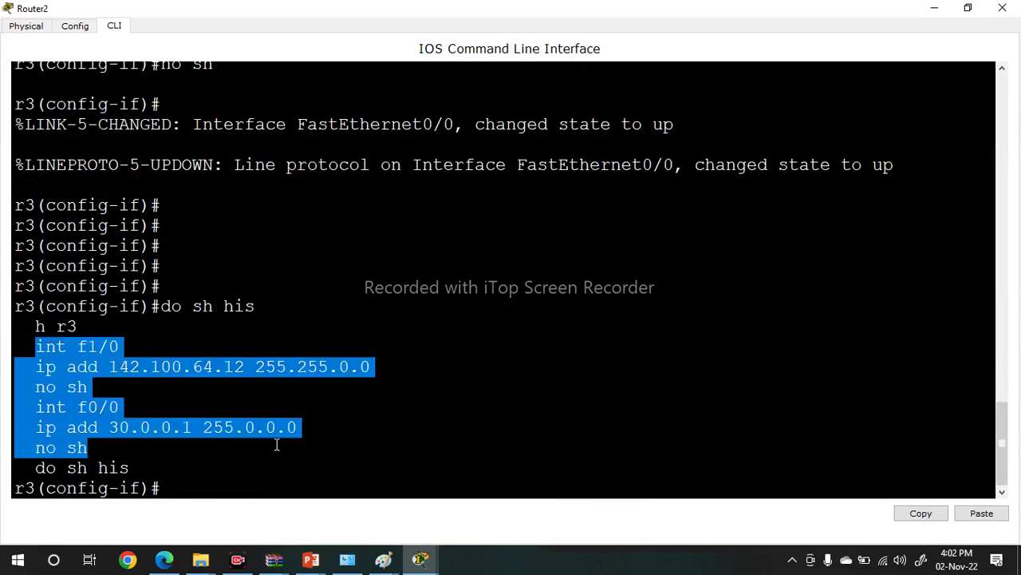
- Exit r3's configuration mode, check its interface addresses in the brief IP interface summary and close Router2's window
{"action": "key", "text": "Return"}
{"action": "key", "text": "Return"}
{"action": "key", "text": "Return"}
{"action": "key", "text": "Return"}
{"action": "key", "text": "ctrl+z"}
{"action": "key", "text": "Return"}
{"action": "key", "text": "Return"}
{"action": "type", "text": "s"}
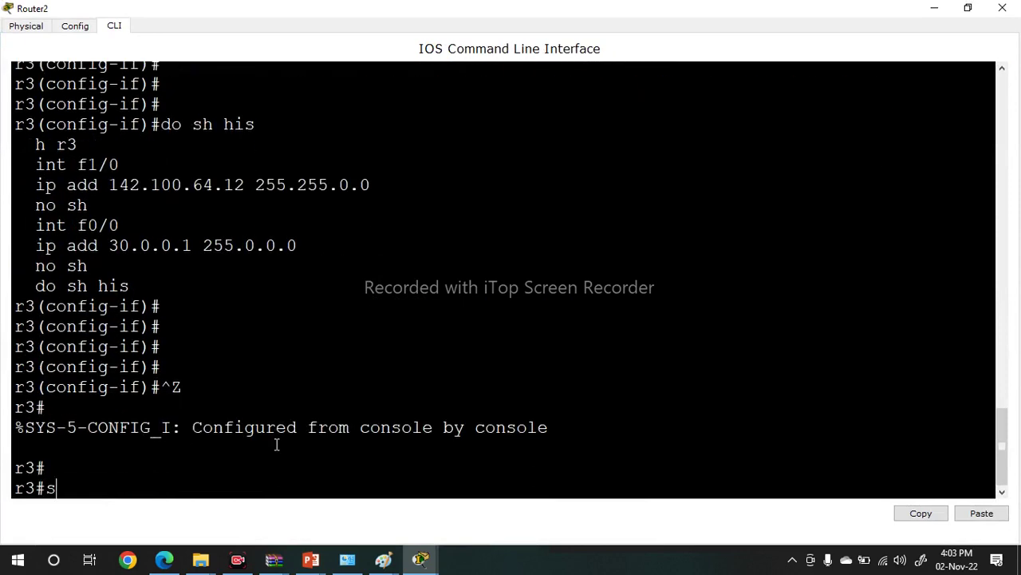
{"action": "type", "text": "h ip int br"}
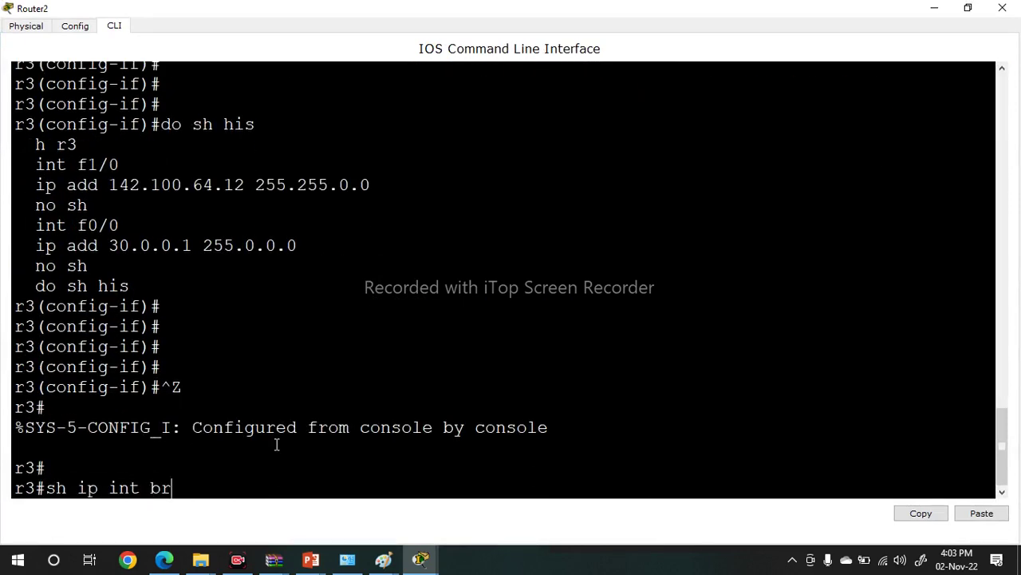
{"action": "key", "text": "Tab"}
{"action": "key", "text": "Return"}
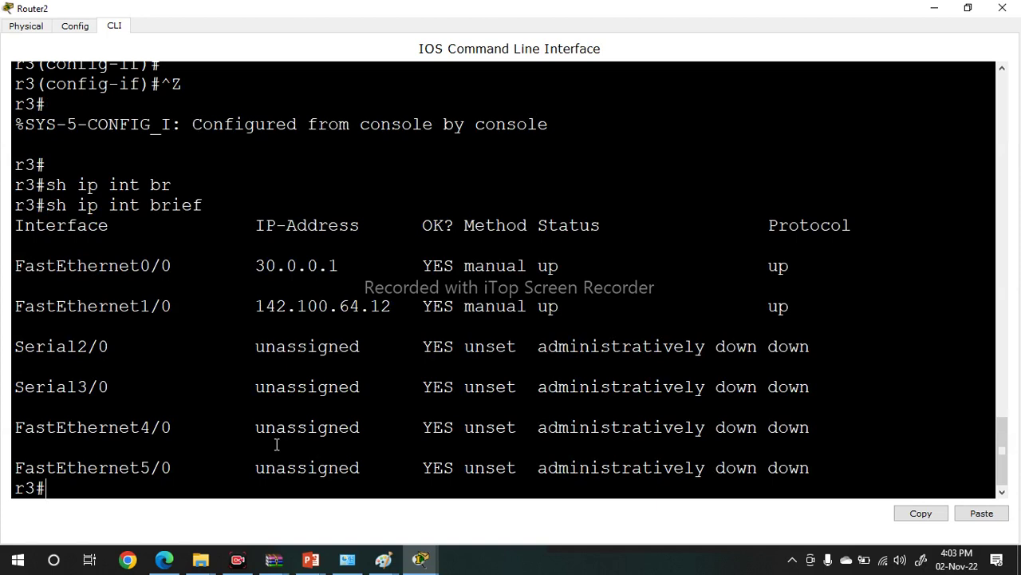
{"action": "double_click", "coordinate": [326, 311]}
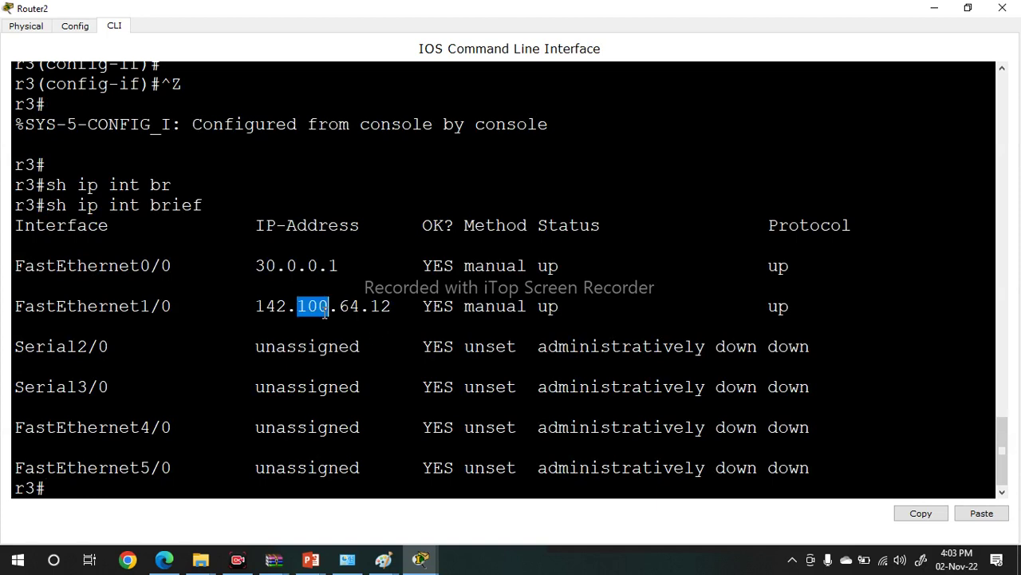
{"action": "left_click", "coordinate": [1002, 8]}
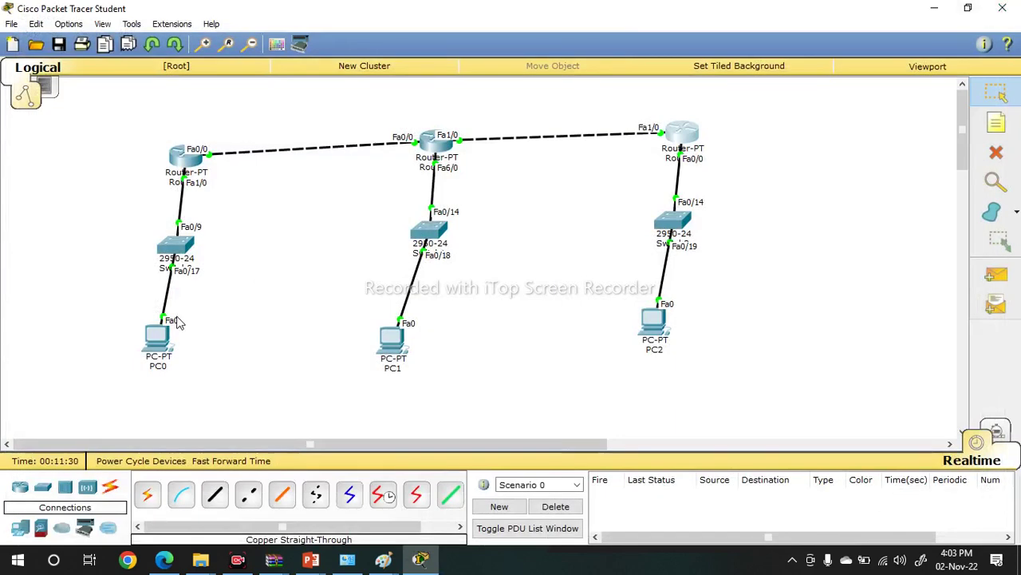
- Open PC0's IP configuration and set its static IP address to 10.0.0.2
{"action": "left_click", "coordinate": [159, 348]}
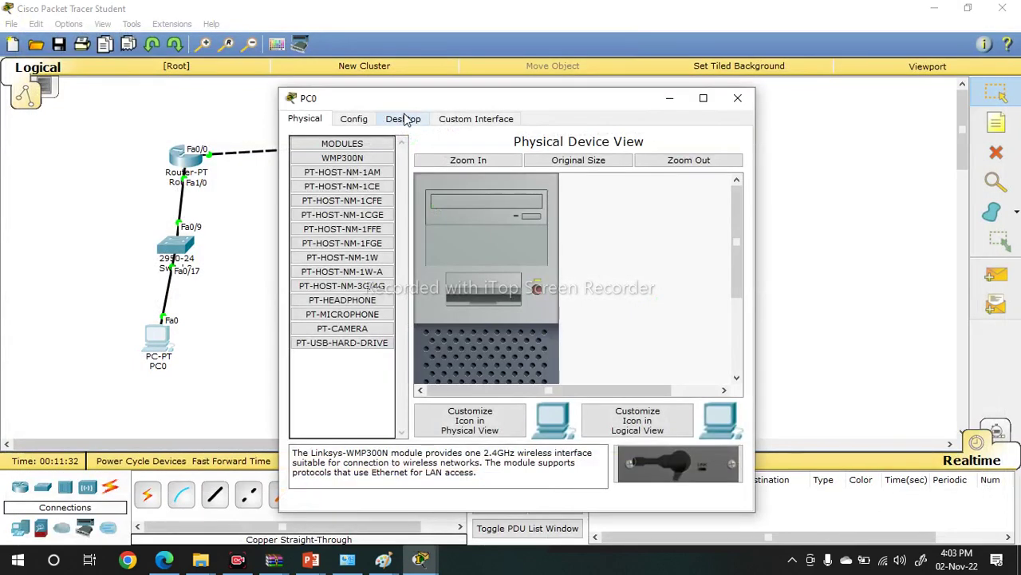
{"action": "left_click", "coordinate": [404, 118]}
{"action": "left_click", "coordinate": [339, 203]}
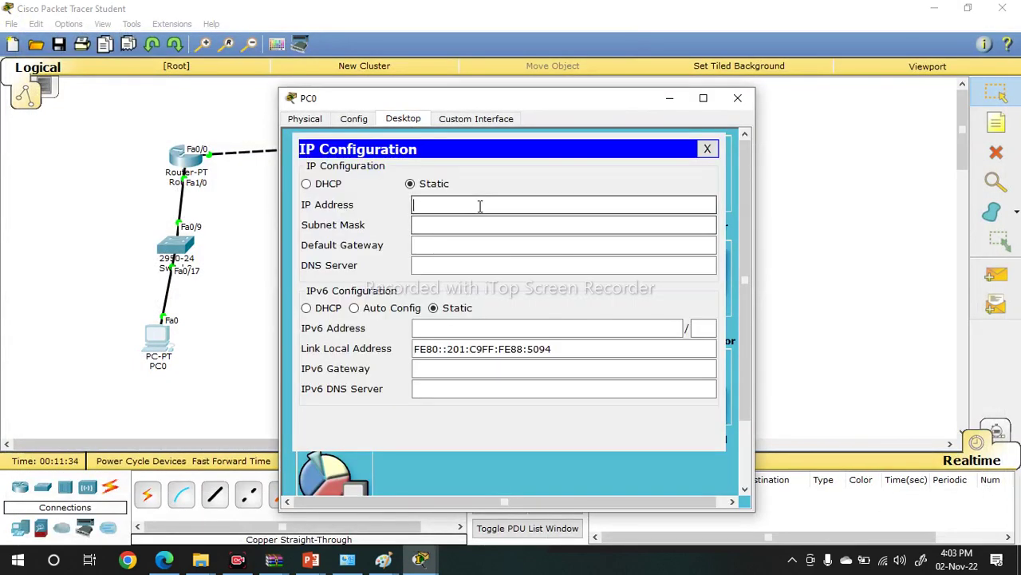
{"action": "type", "text": "10.0.0.2"}
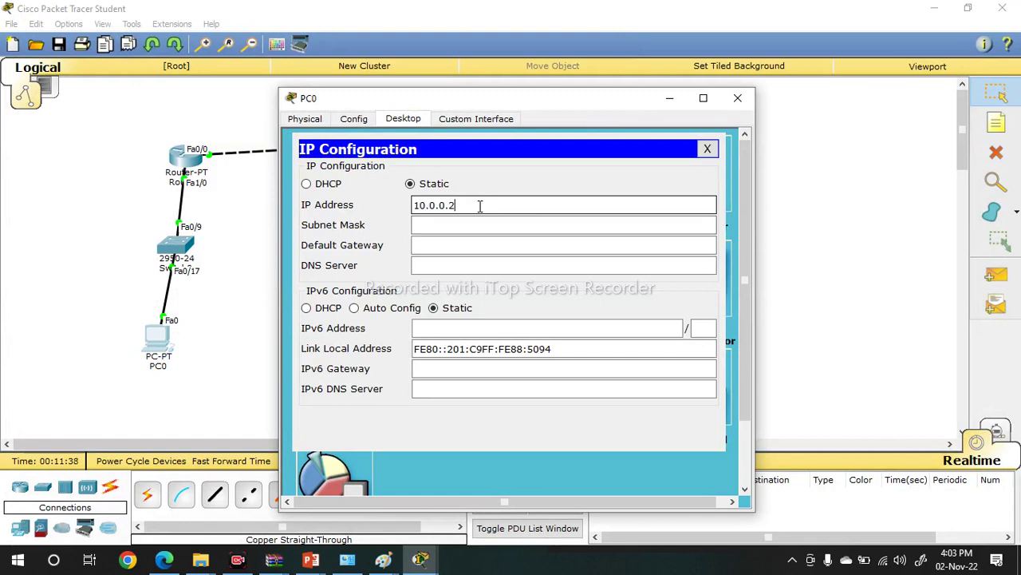
{"action": "left_click", "coordinate": [737, 97]}
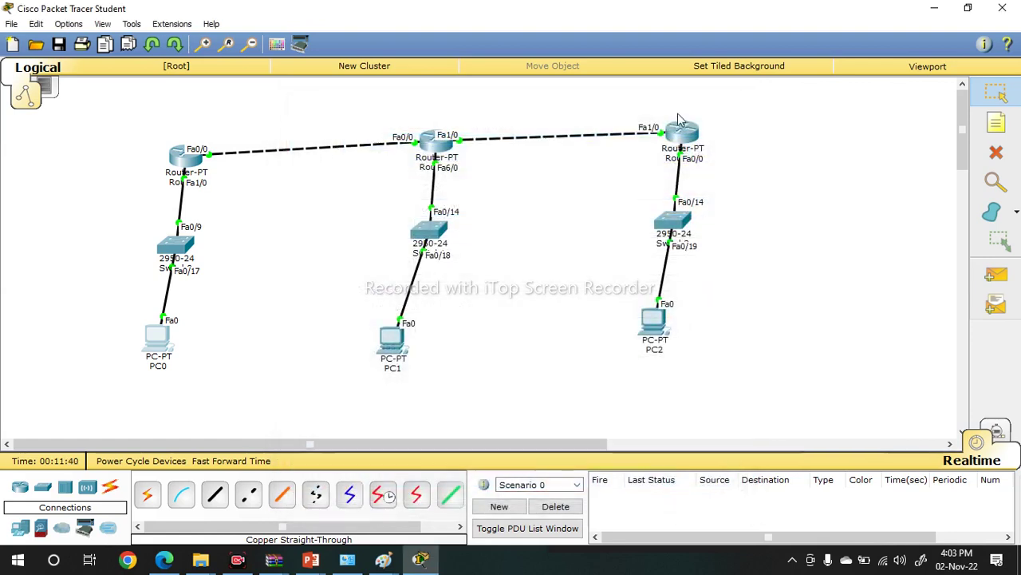
- Set PC0's default gateway to 10.0.0.1, review its IP address, subnet mask and gateway, and close its window
{"action": "left_click", "coordinate": [156, 339]}
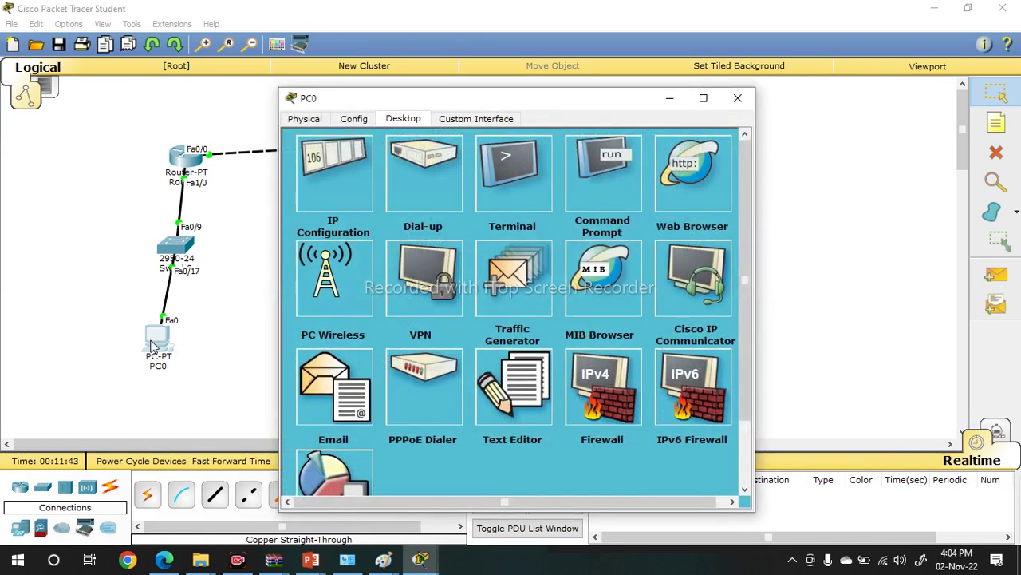
{"action": "left_click", "coordinate": [357, 192]}
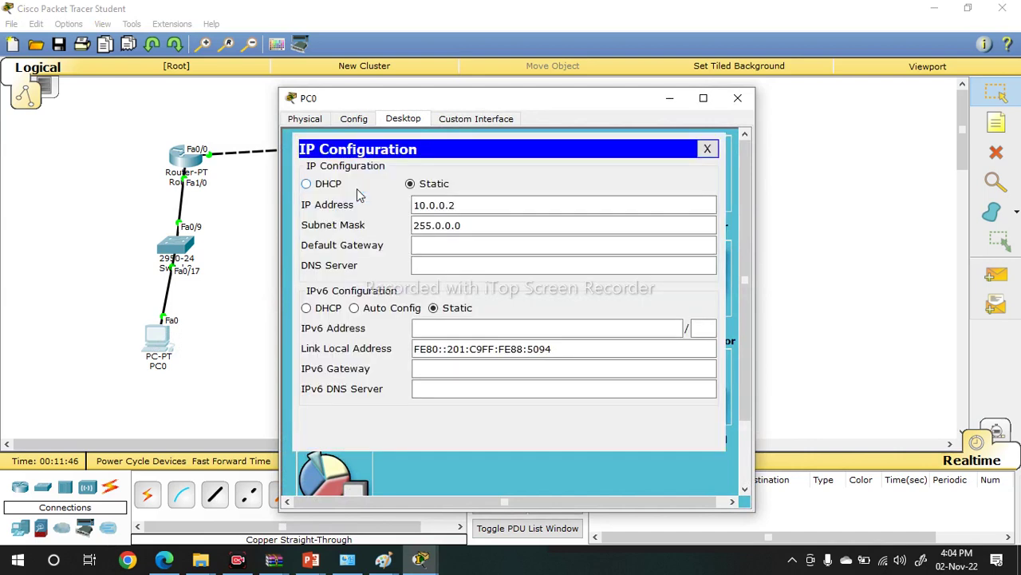
{"action": "left_click", "coordinate": [421, 245]}
{"action": "type", "text": "10.0.0.1"}
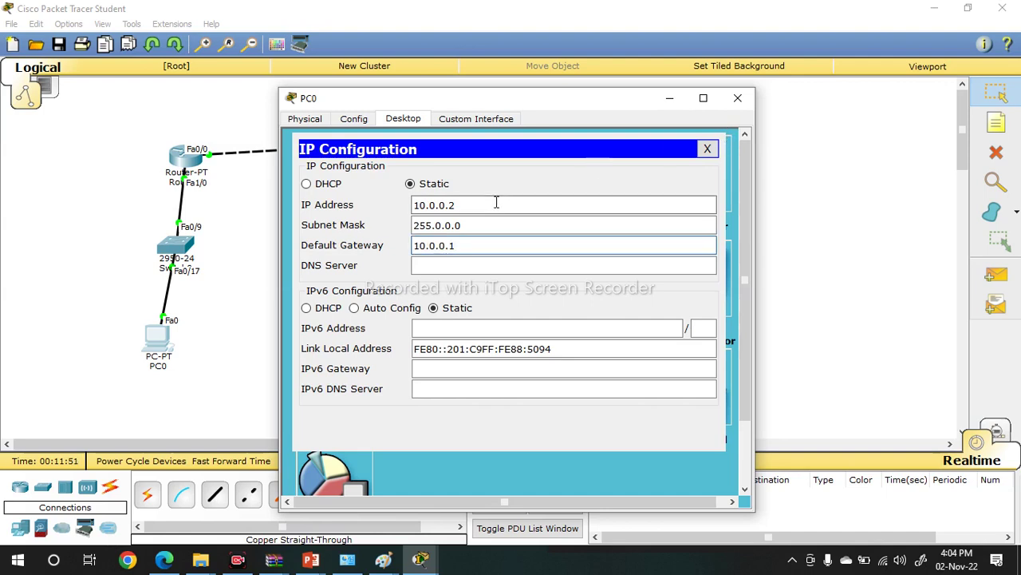
{"action": "double_click", "coordinate": [435, 205]}
{"action": "double_click", "coordinate": [441, 225]}
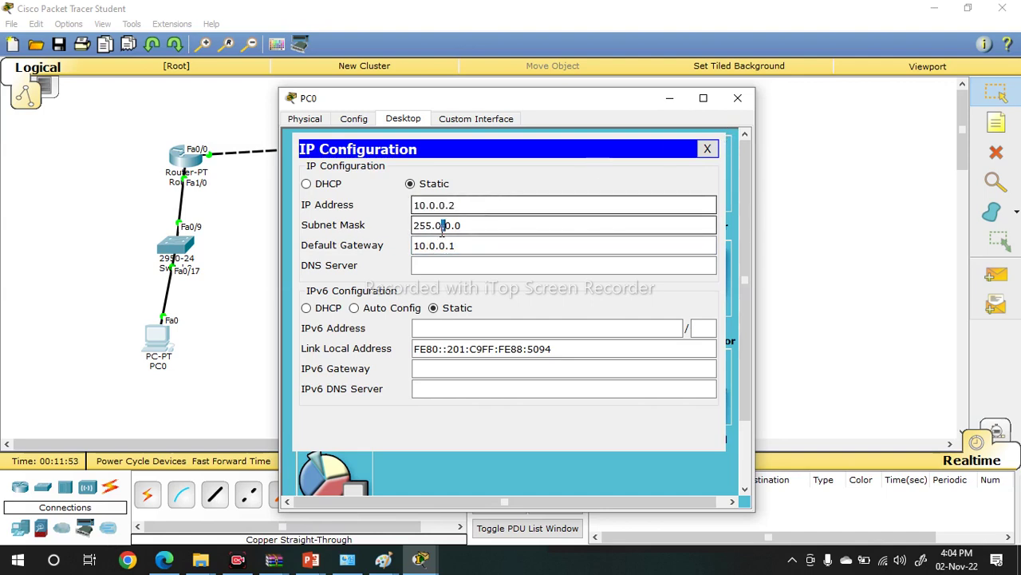
{"action": "double_click", "coordinate": [440, 246]}
{"action": "triple_click", "coordinate": [441, 247]}
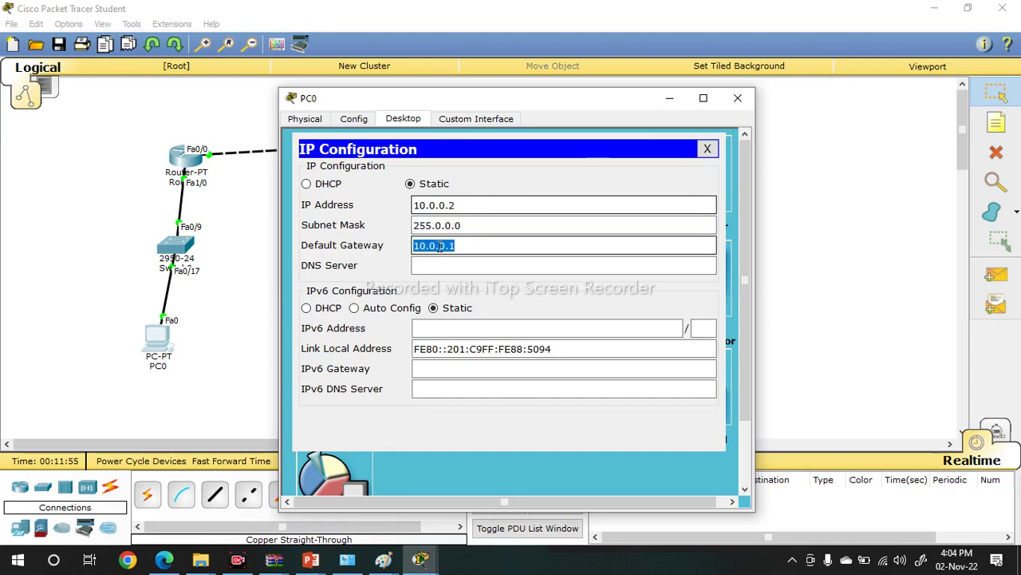
{"action": "left_click", "coordinate": [737, 97]}
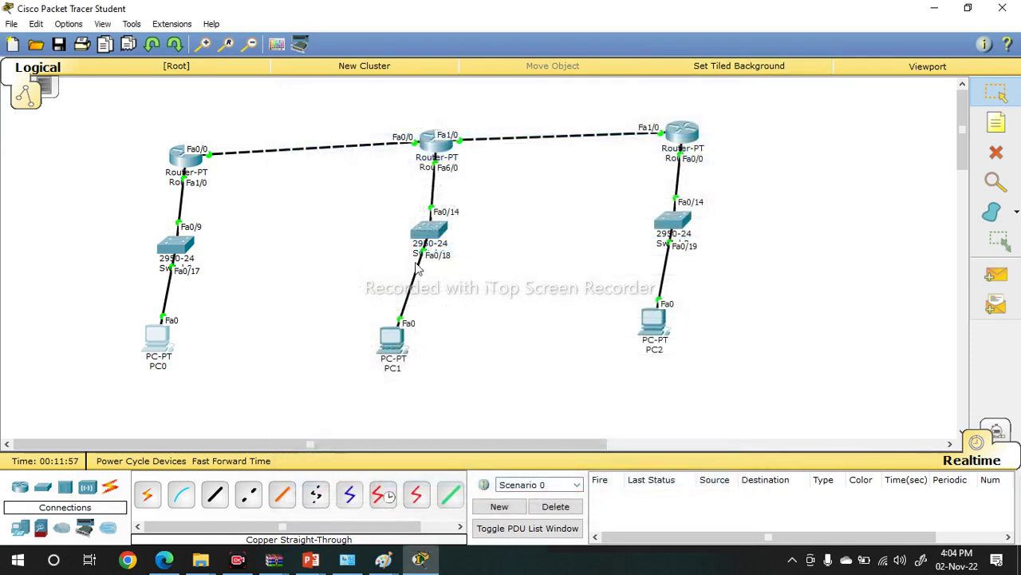
- Set PC1's static IP address to 20.0.0.2 with mask 255.0.0.0 and default gateway 20.0.0.1, and close its window
{"action": "left_click", "coordinate": [391, 343]}
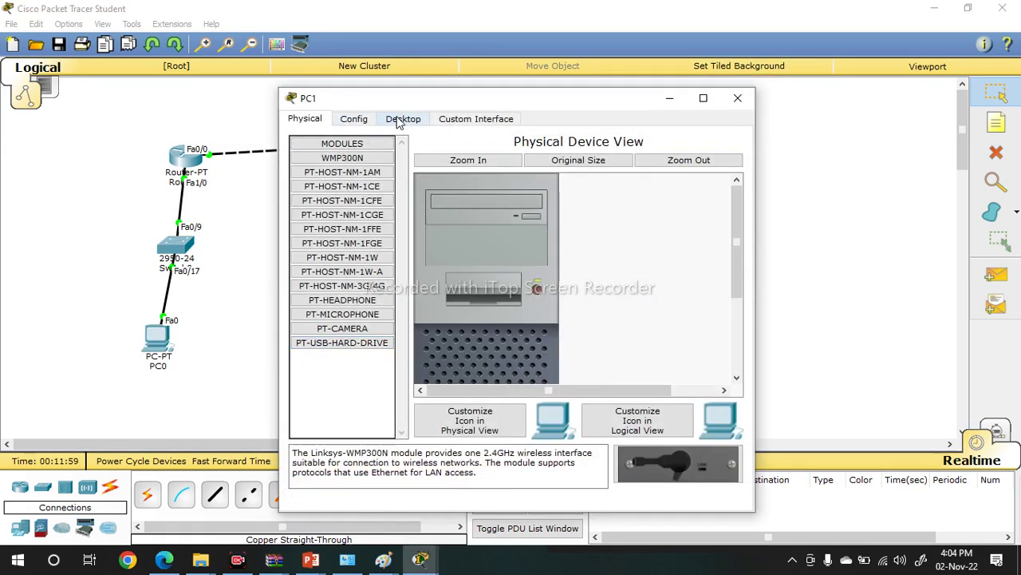
{"action": "left_click", "coordinate": [401, 119]}
{"action": "left_click", "coordinate": [345, 159]}
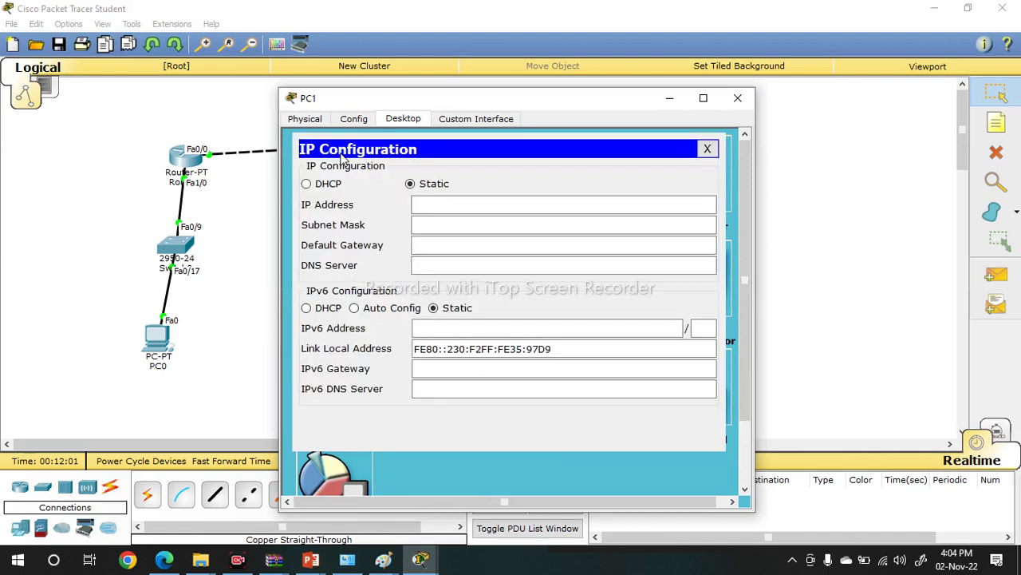
{"action": "left_click", "coordinate": [477, 205]}
{"action": "type", "text": "20.0.0."}
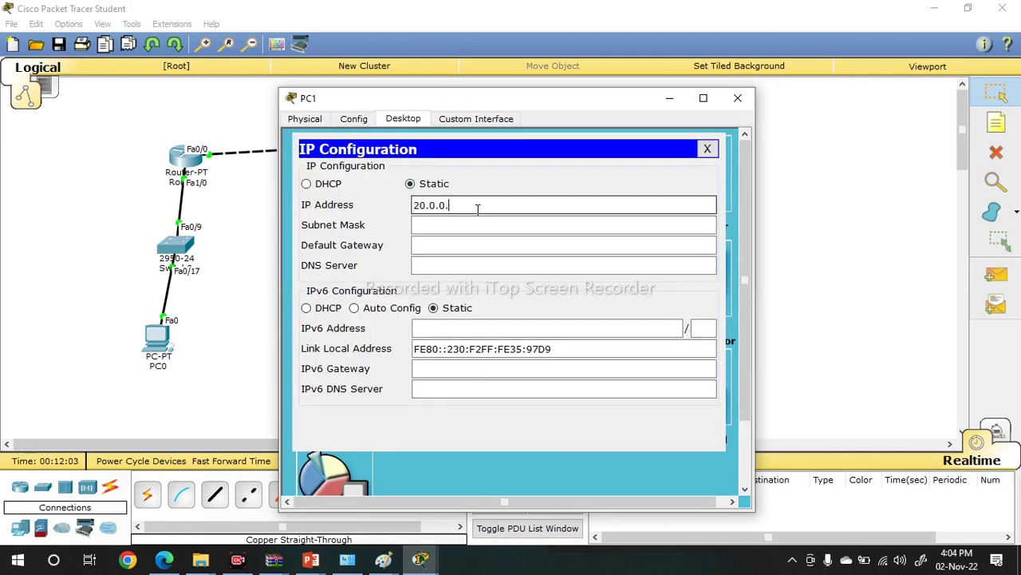
{"action": "type", "text": "2"}
{"action": "key", "text": "Tab"}
{"action": "key", "text": "Tab"}
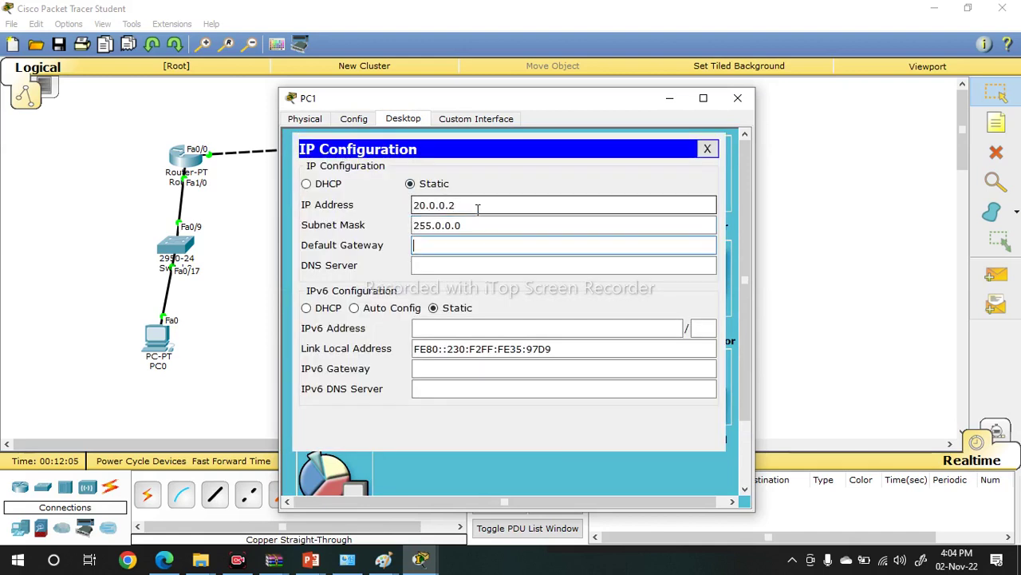
{"action": "type", "text": "20.0.0.1"}
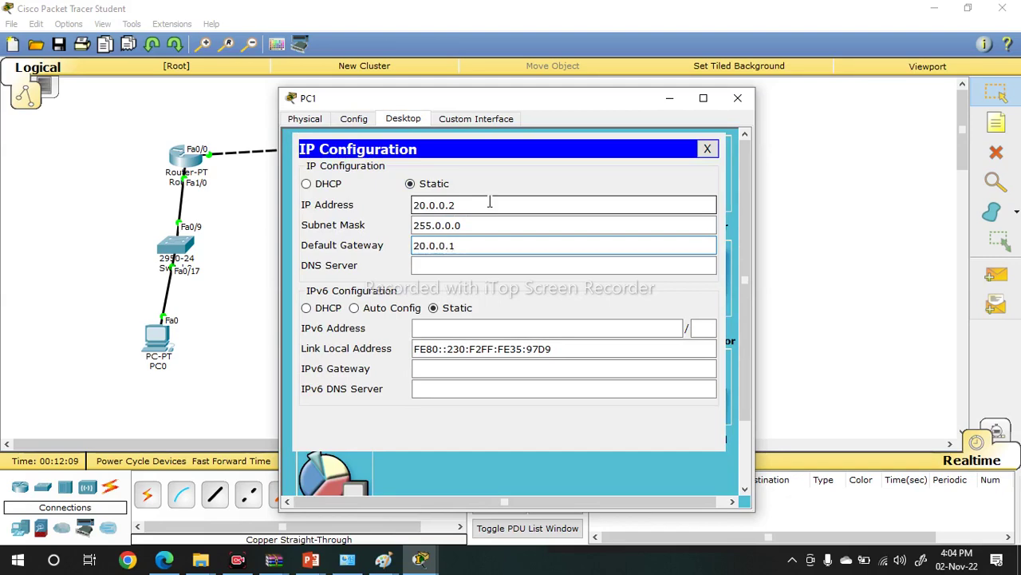
{"action": "left_click", "coordinate": [737, 98]}
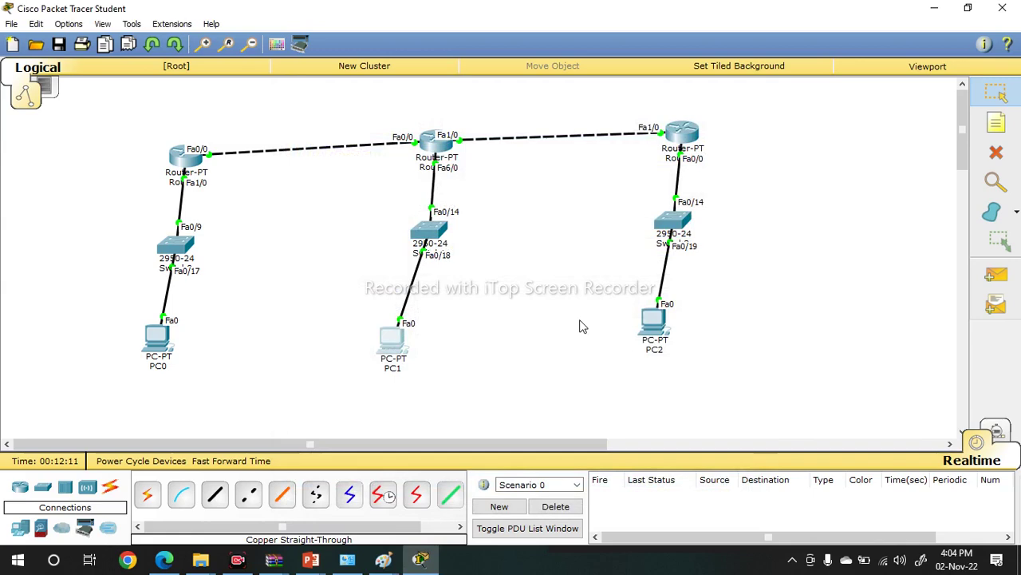
- Set PC2's static IP address to 30.0.0.2 with mask 255.0.0.0 and default gateway 30.0.0.1, and close its window
{"action": "left_click", "coordinate": [655, 325]}
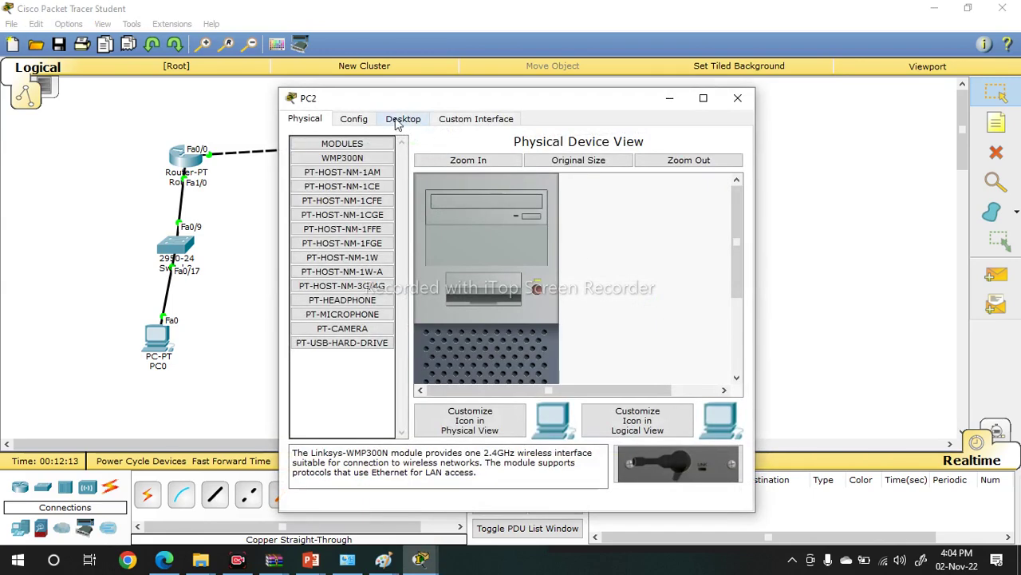
{"action": "left_click", "coordinate": [397, 120]}
{"action": "left_click", "coordinate": [331, 189]}
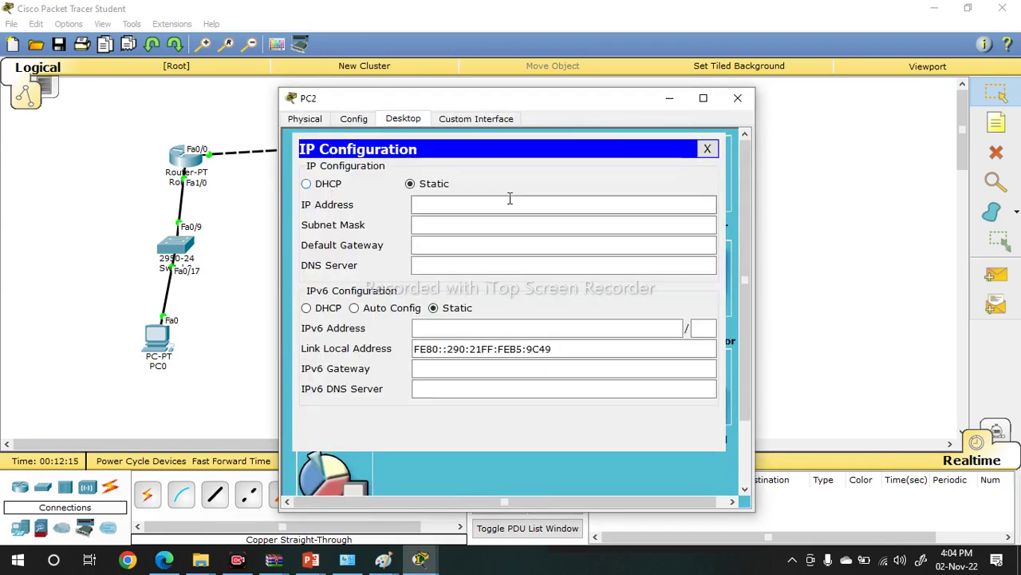
{"action": "left_click", "coordinate": [509, 204]}
{"action": "type", "text": "30.0.0.2"}
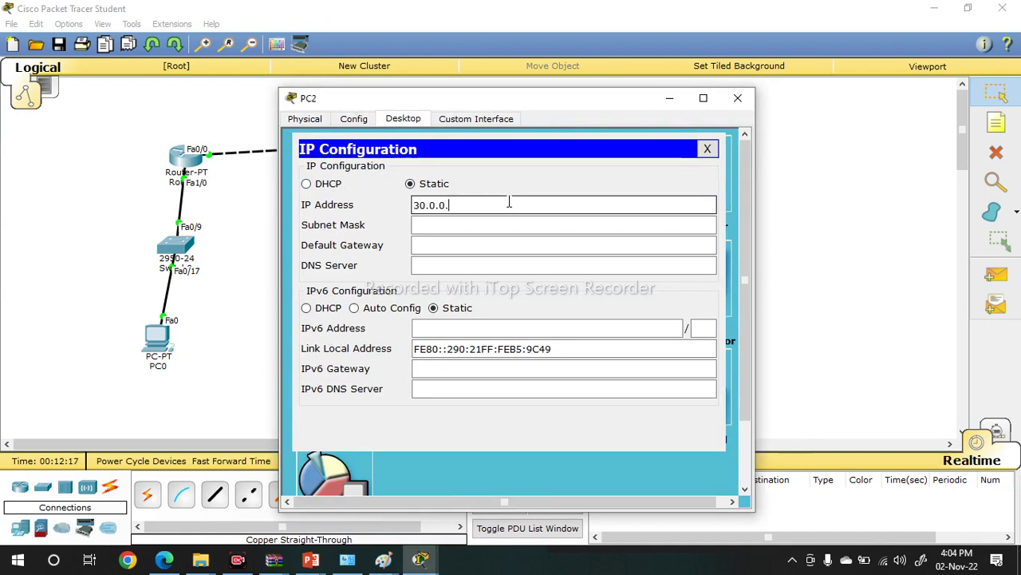
{"action": "key", "text": "Tab"}
{"action": "key", "text": "Tab"}
{"action": "type", "text": "30.0.0.1"}
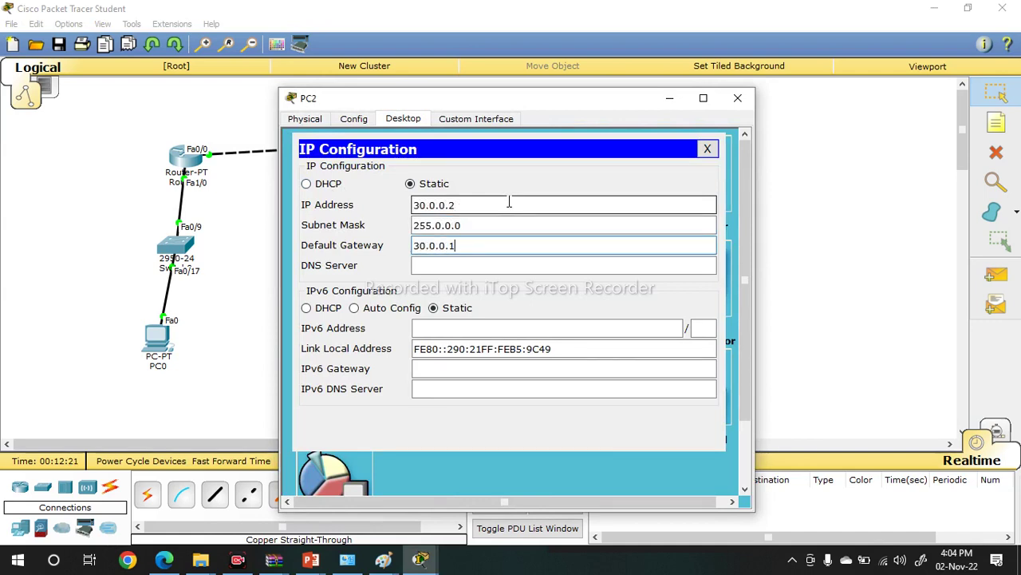
{"action": "left_click", "coordinate": [742, 101]}
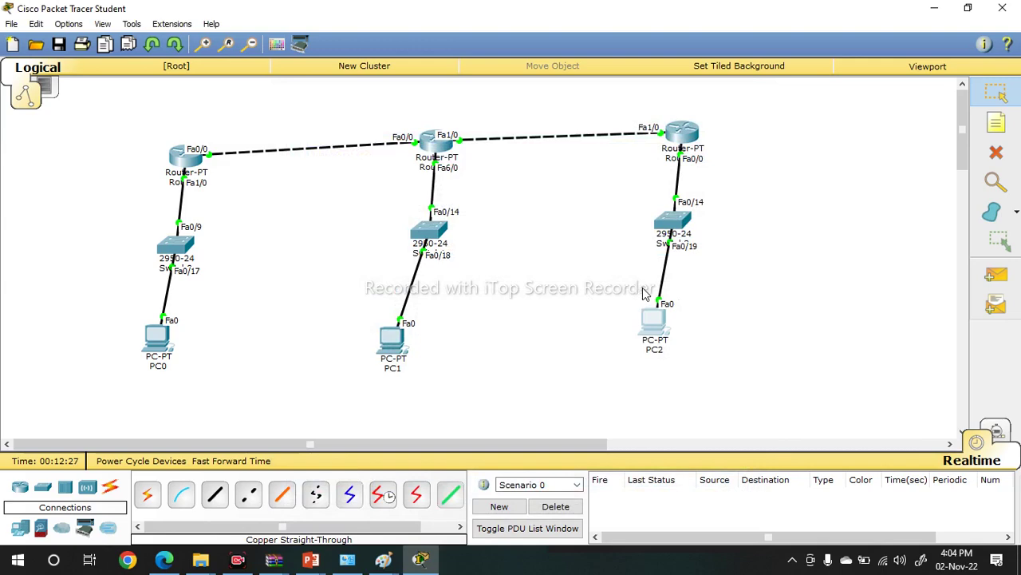
- Open Router0's command line in a maximized window and show r1's brief IP interface summary
{"action": "left_click", "coordinate": [185, 158]}
{"action": "double_click", "coordinate": [464, 93]}
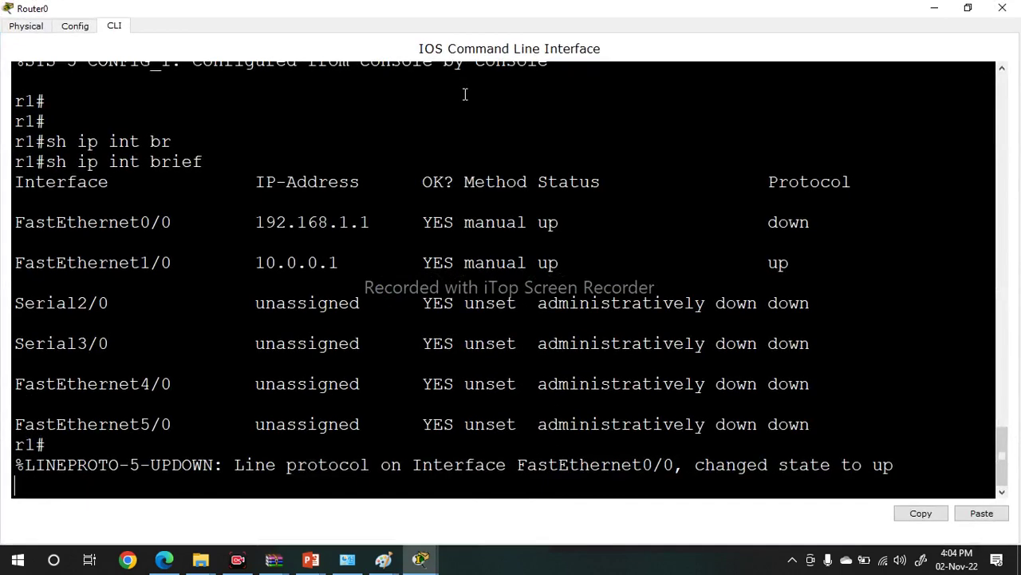
{"action": "key", "text": "Return"}
{"action": "key", "text": "Return"}
{"action": "key", "text": "Return"}
{"action": "type", "text": "sh ip int br"}
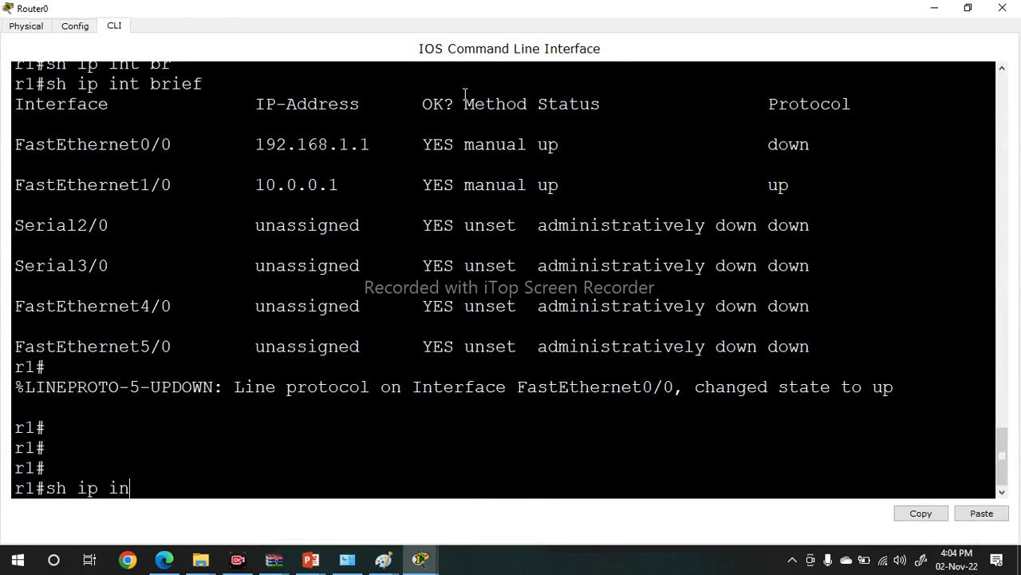
{"action": "key", "text": "Tab"}
{"action": "key", "text": "Return"}
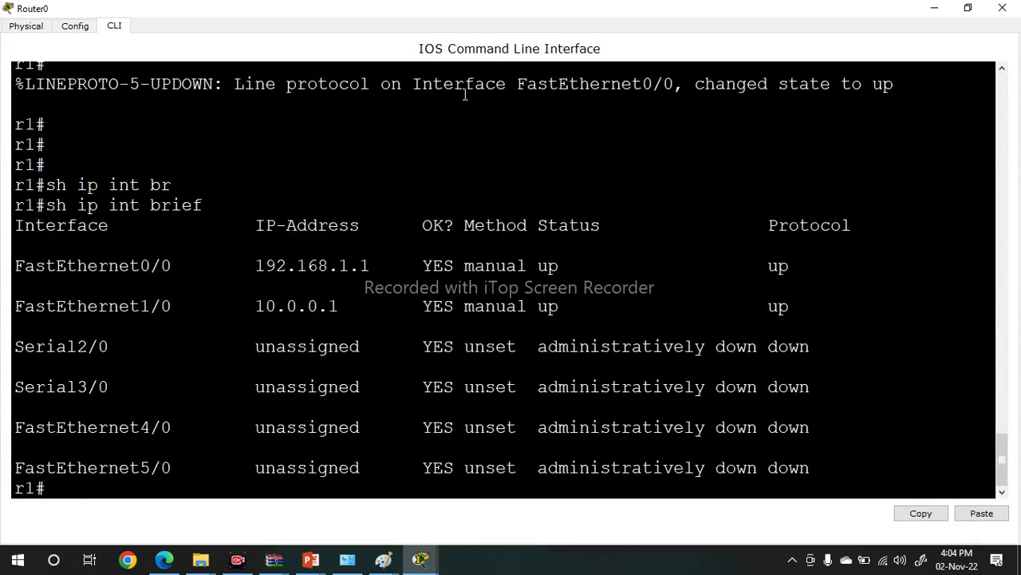
- Ping r1's own FastEthernet0/0 address, 192.168.1.1, from its command line
{"action": "type", "text": "ping 192.68.1"}
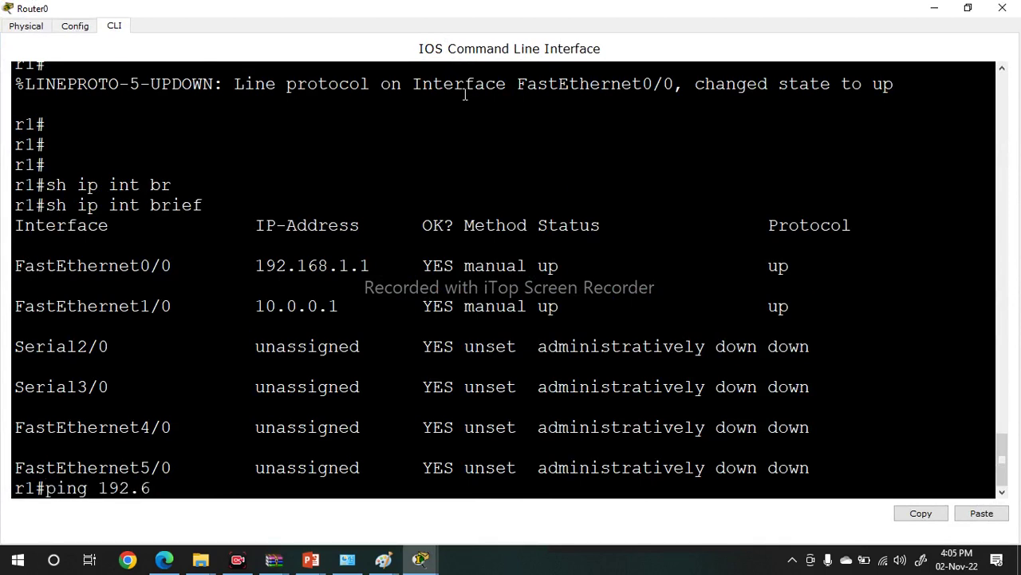
{"action": "key", "text": "BackSpace"}
{"action": "key", "text": "BackSpace"}
{"action": "key", "text": "BackSpace"}
{"action": "key", "text": "BackSpace"}
{"action": "type", "text": "168.1.1"}
{"action": "key", "text": "Return"}
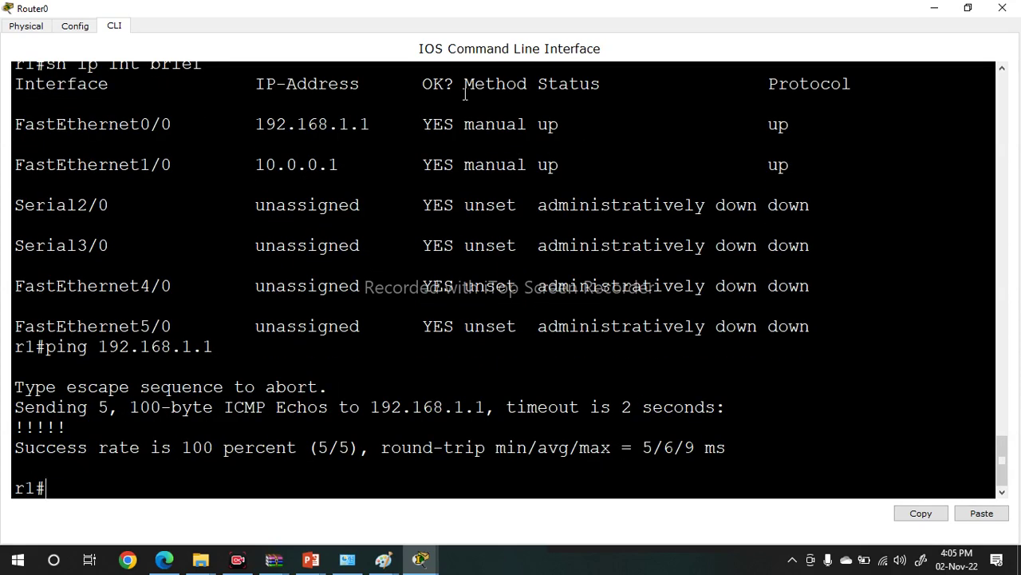
- Ping the neighbouring router's address 192.168.1.2 from r1, and repeat the same ping
{"action": "key", "text": "Up"}
{"action": "key", "text": "BackSpace"}
{"action": "type", "text": "2.168.1.2"}
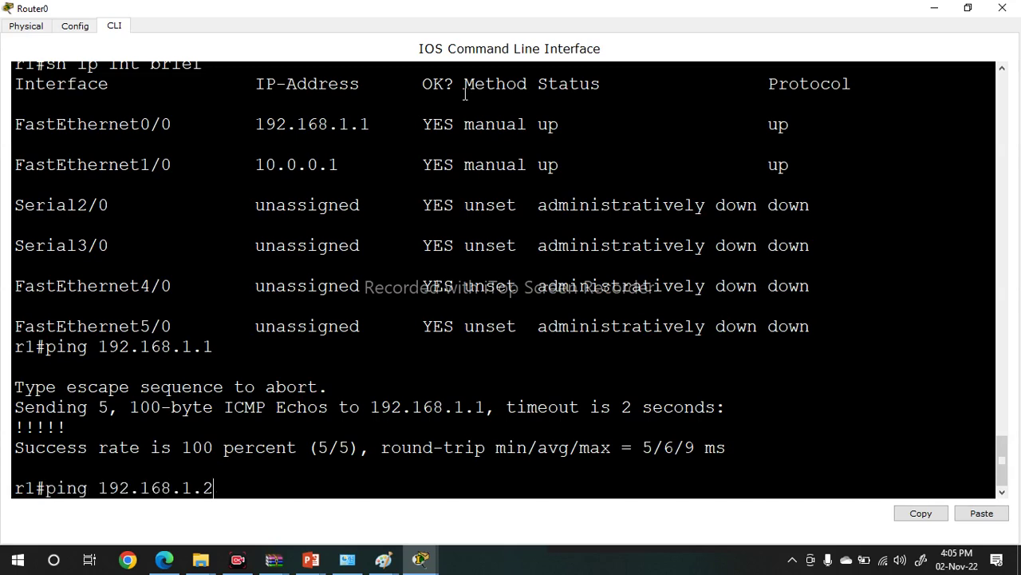
{"action": "key", "text": "Return"}
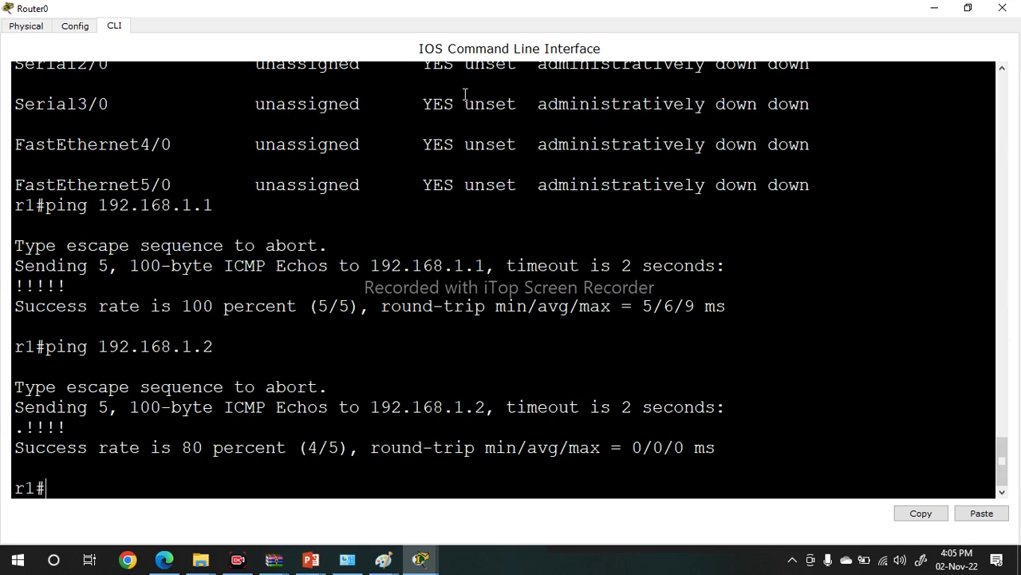
{"action": "key", "text": "Return"}
{"action": "key", "text": "Return"}
{"action": "key", "text": "Return"}
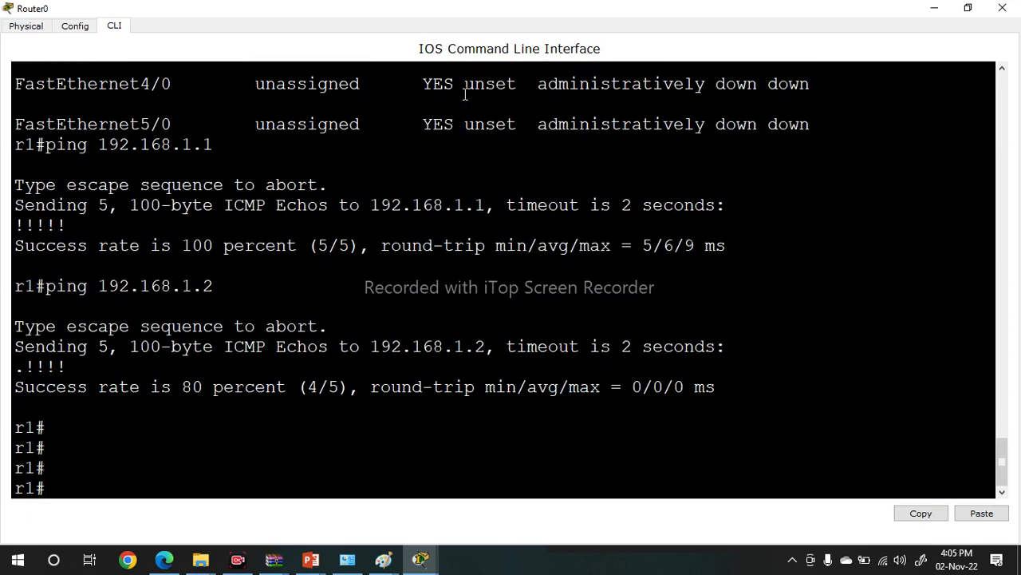
{"action": "key", "text": "Up"}
{"action": "key", "text": "Return"}
- Ping r1's LAN interface address 10.0.0.1 and PC0's address 10.0.0.2 from r1
{"action": "type", "text": "pi"}
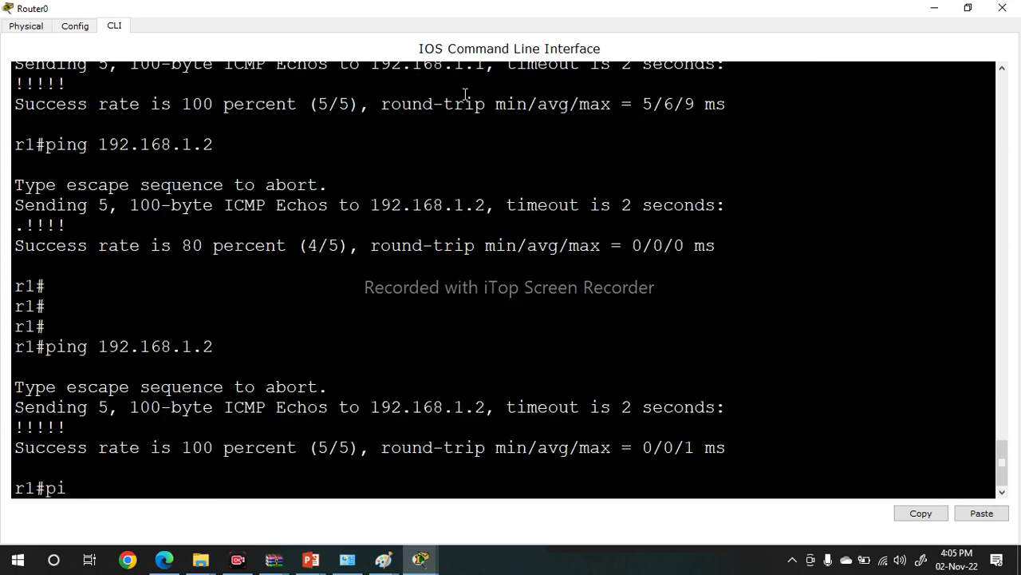
{"action": "type", "text": "ng 10.0.0.1"}
{"action": "key", "text": "Return"}
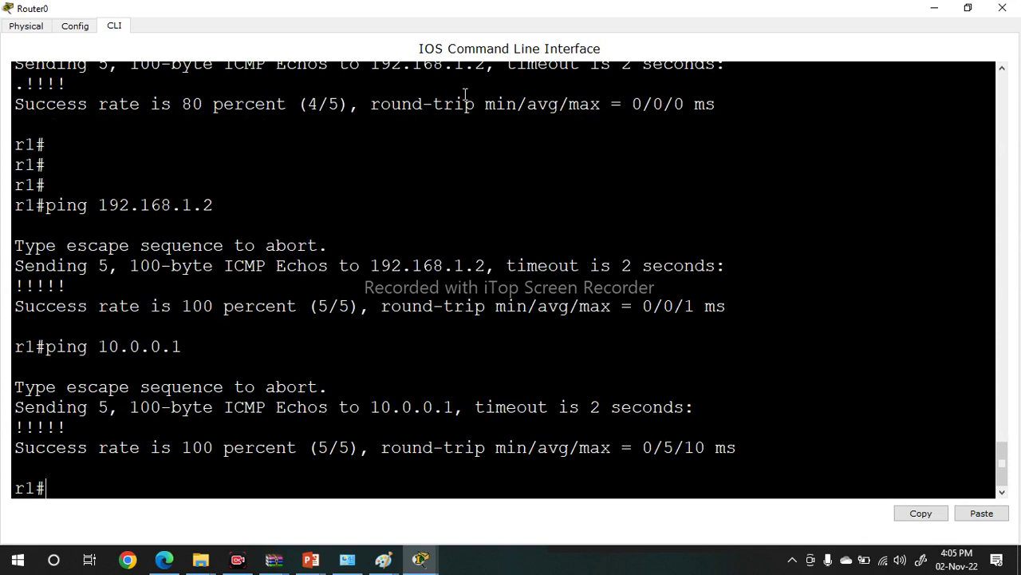
{"action": "key", "text": "Up"}
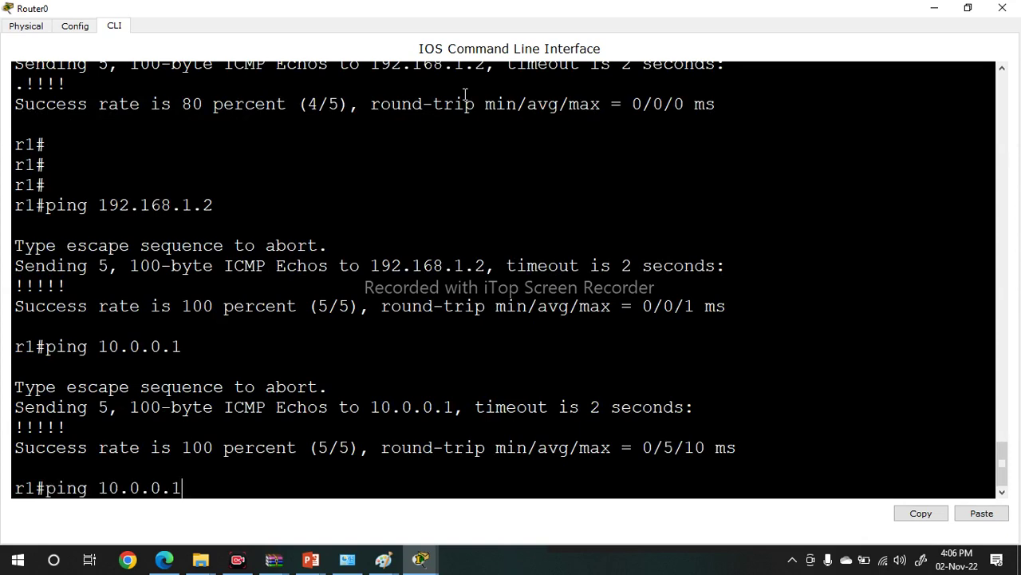
{"action": "key", "text": "BackSpace"}
{"action": "type", "text": "2"}
{"action": "key", "text": "Return"}
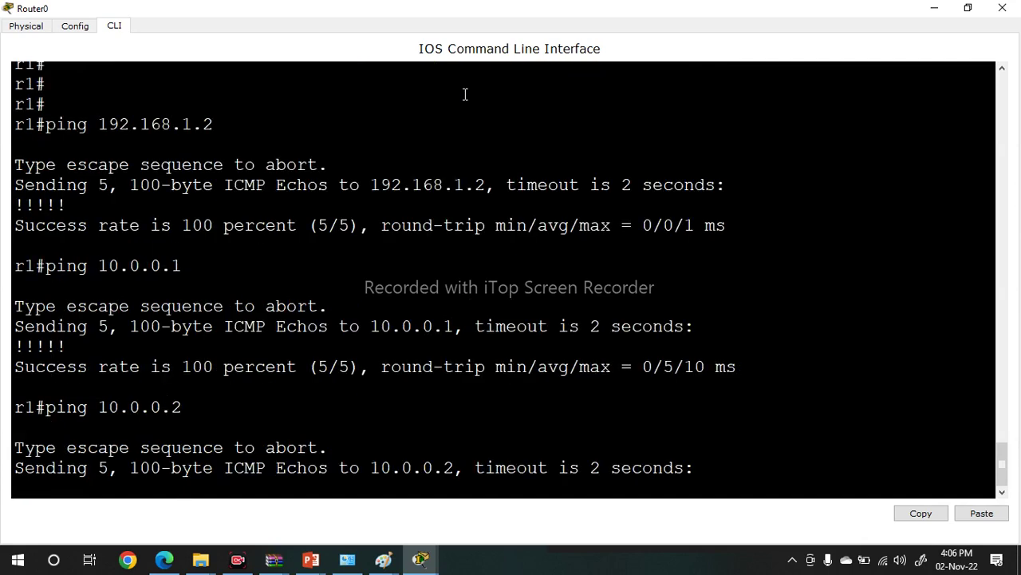